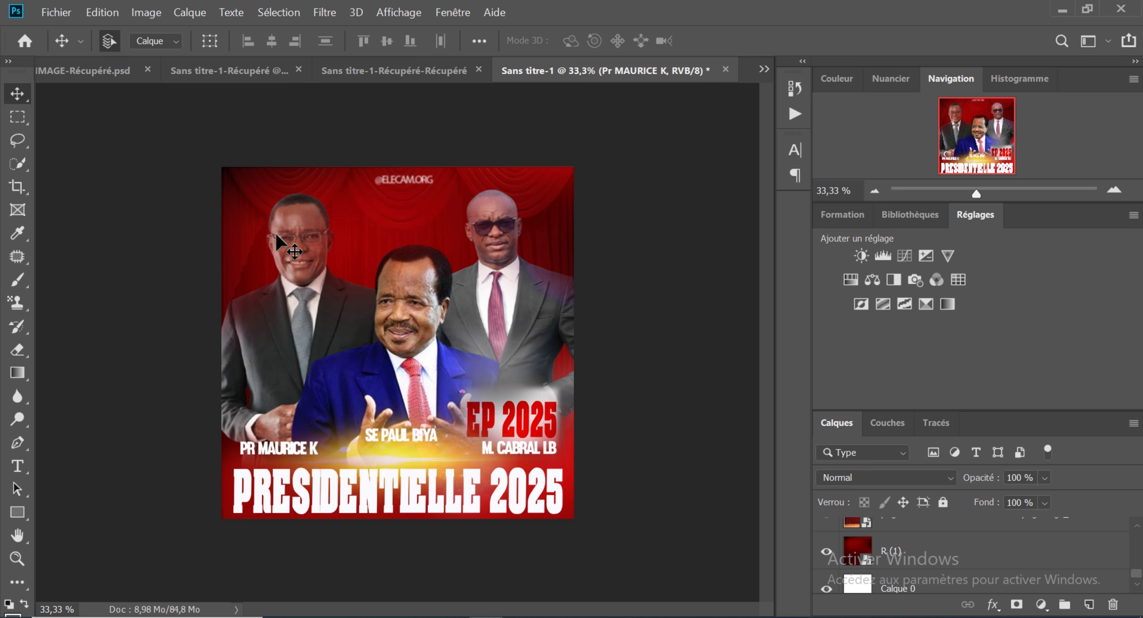
pyautogui.hotkey('ctrl', '+')
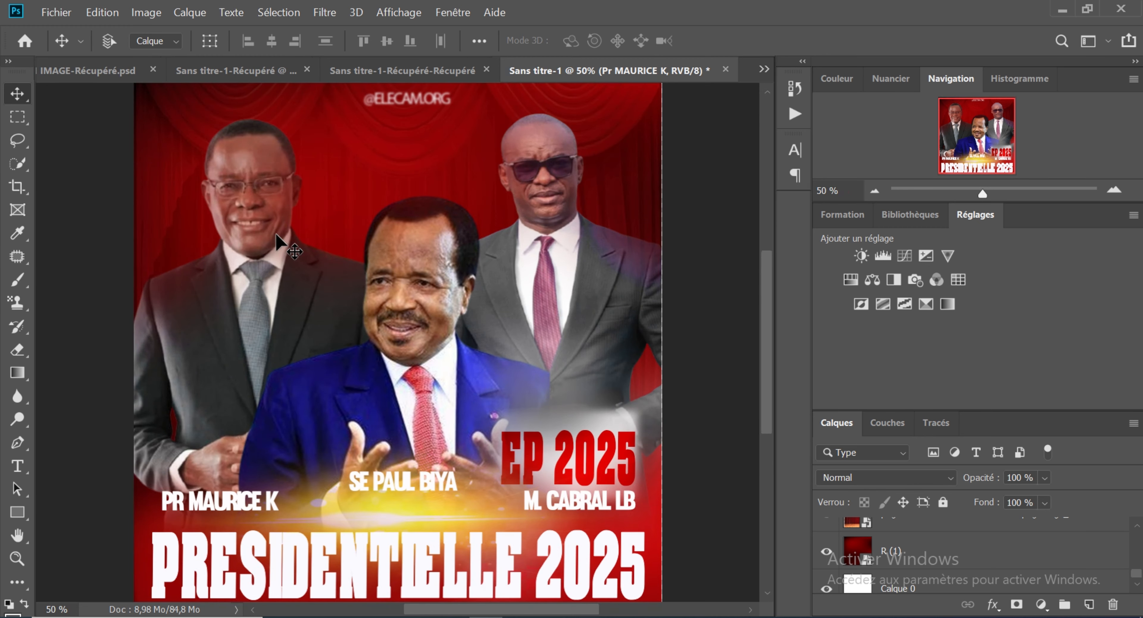
pyautogui.hotkey('ctrl', '-')
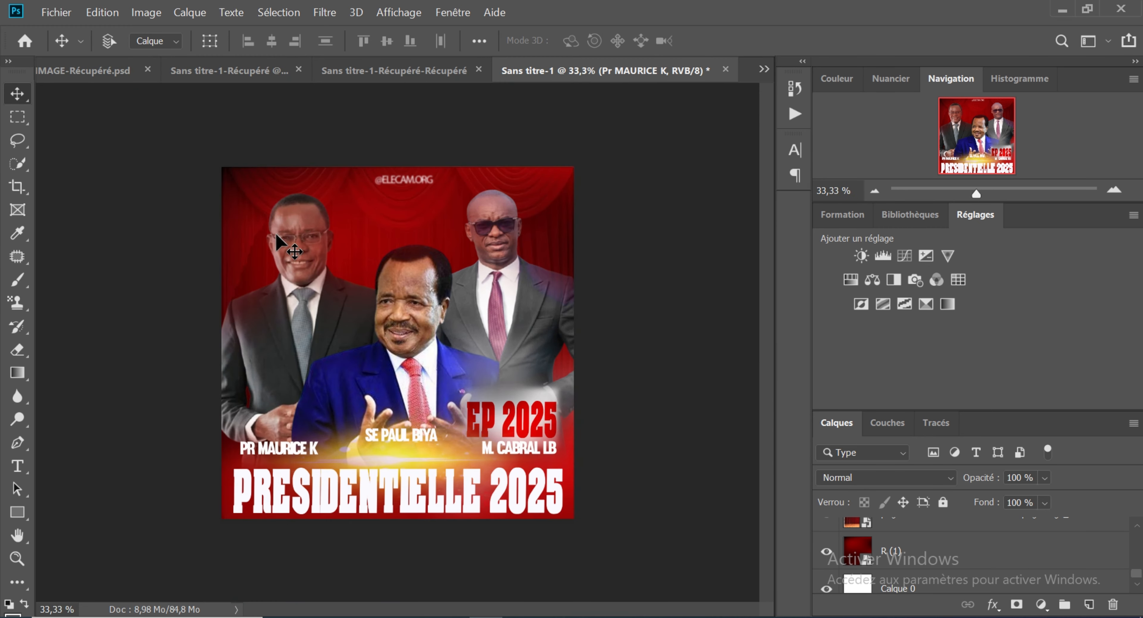
pyautogui.hotkey('ctrl', '+')
pyautogui.hotkey('ctrl', '-')
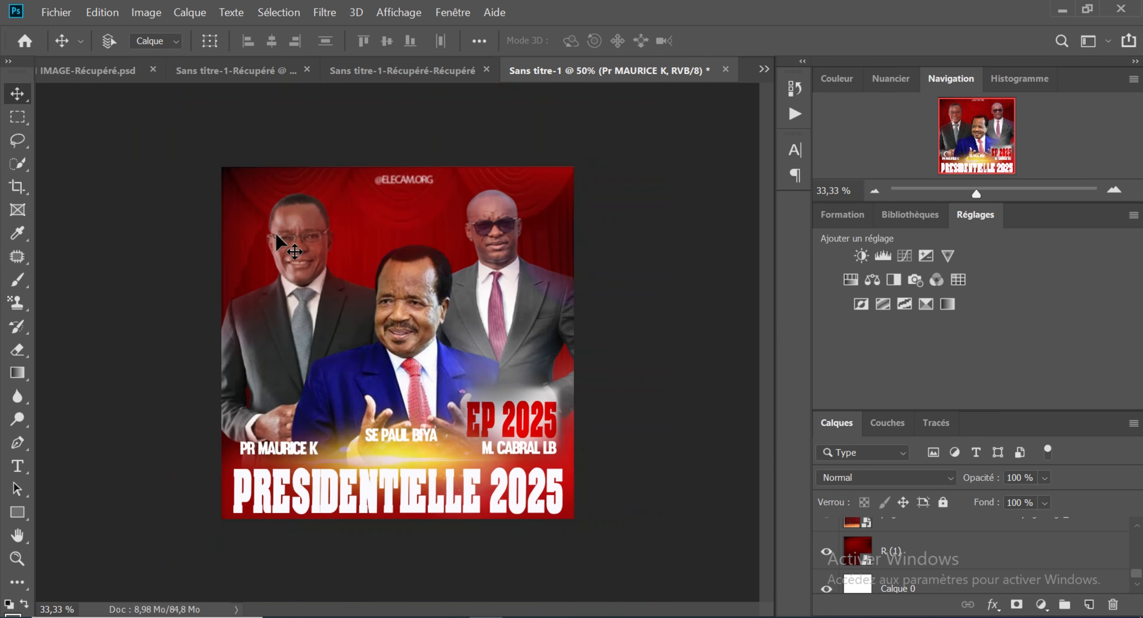
pyautogui.press('ctrl')
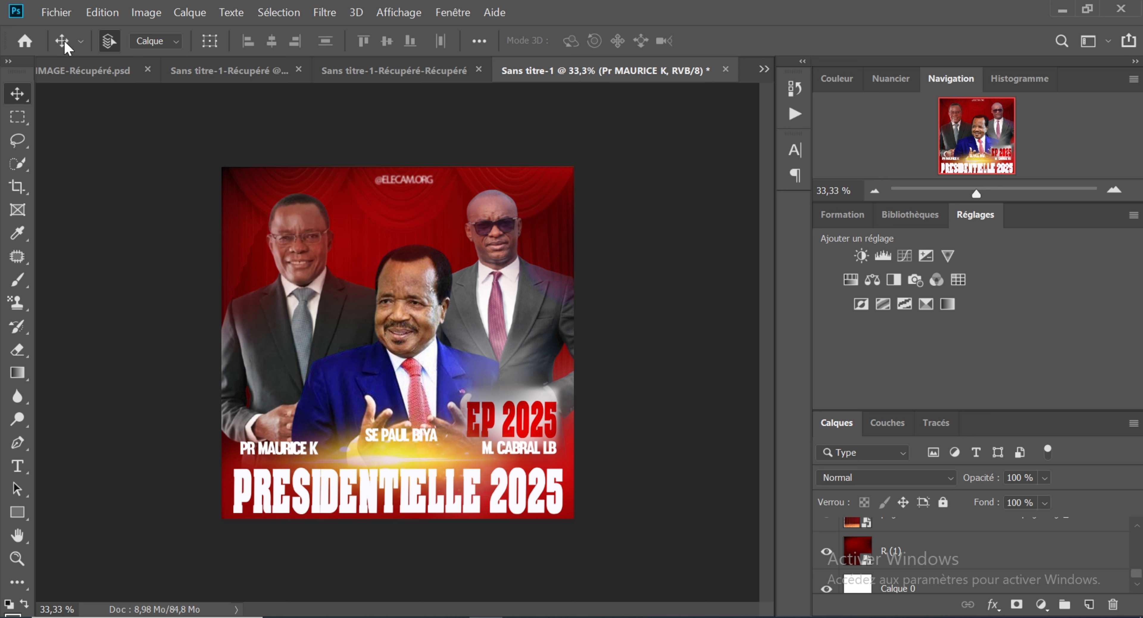
# Step: Create a new 150 x 150 mm document at 300 pixels per inch in RGB with a white background, and unlock its background layer
pyautogui.click(65, 16)
pyautogui.click(70, 28)
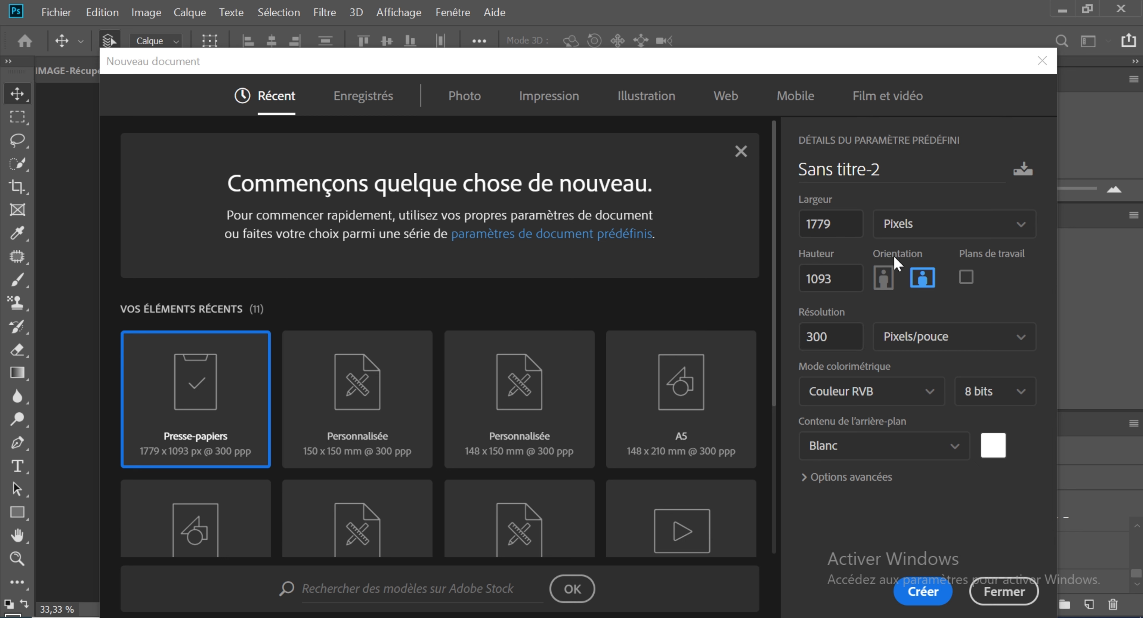
pyautogui.click(885, 279)
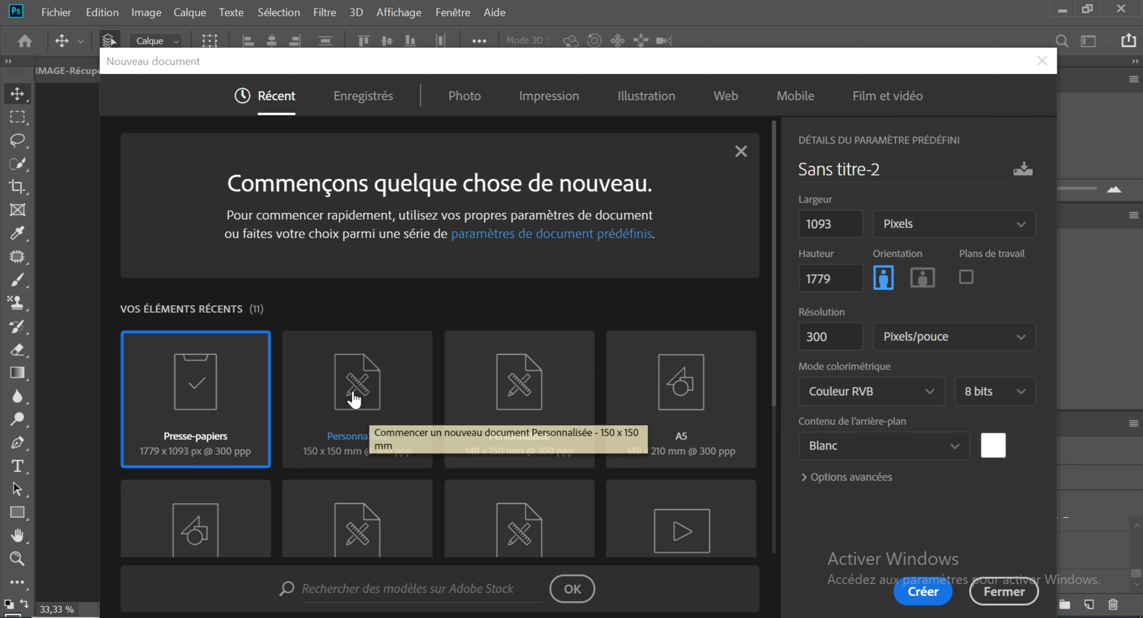
pyautogui.click(353, 399)
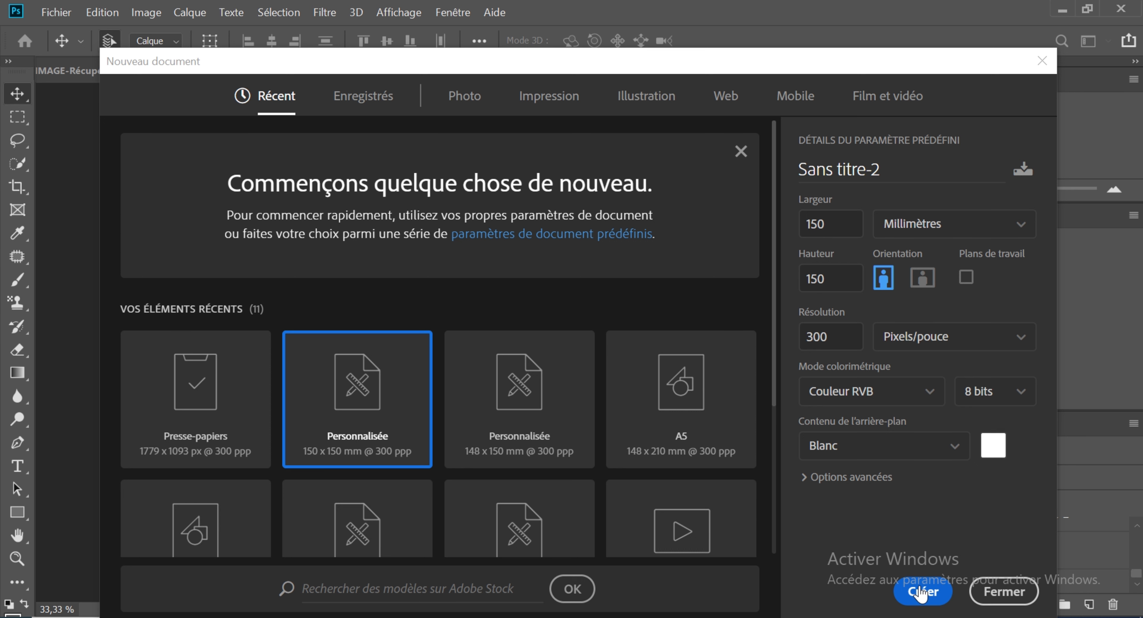
pyautogui.click(919, 586)
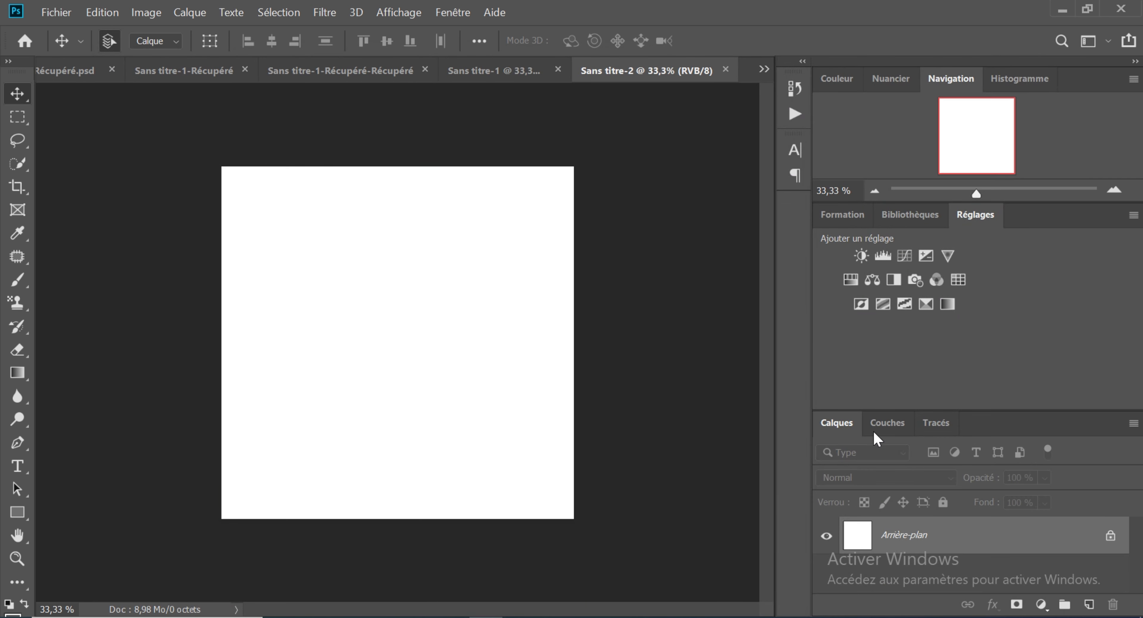
pyautogui.click(1111, 536)
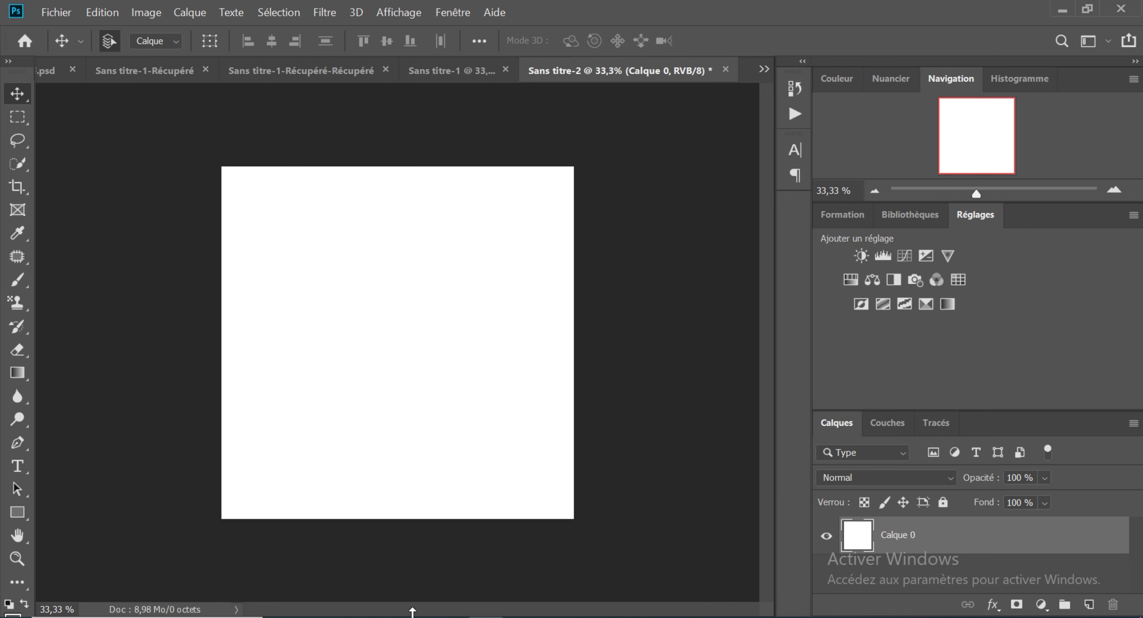
# Step: Place the dark red image R (1) from the Téléchargements folder into the new document so it covers the canvas
pyautogui.moveTo(315, 617)
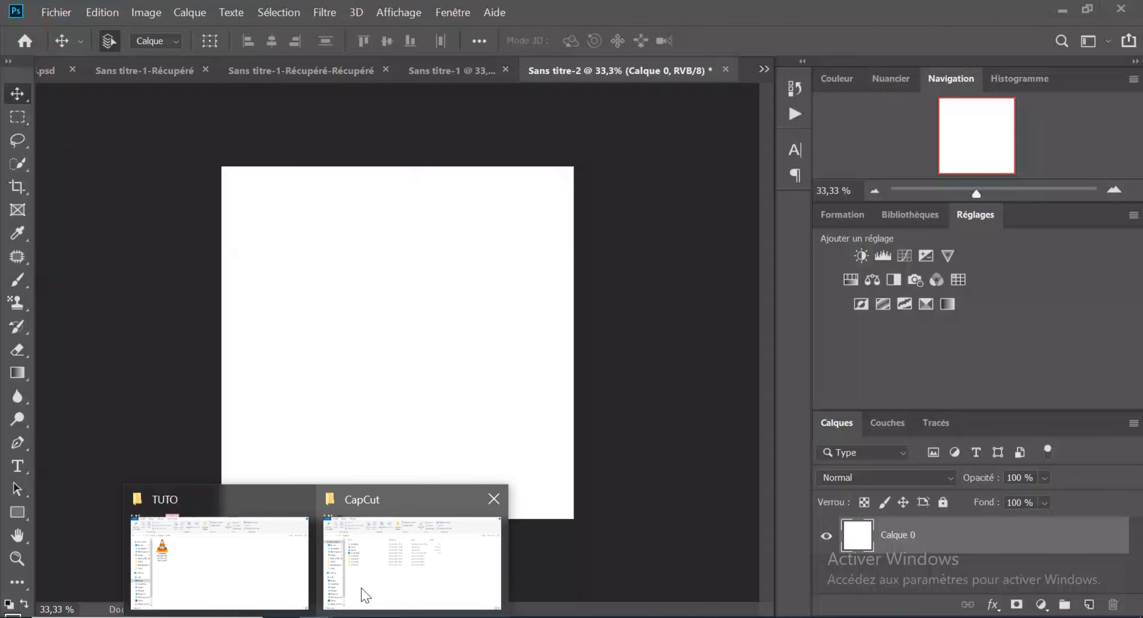
pyautogui.click(363, 590)
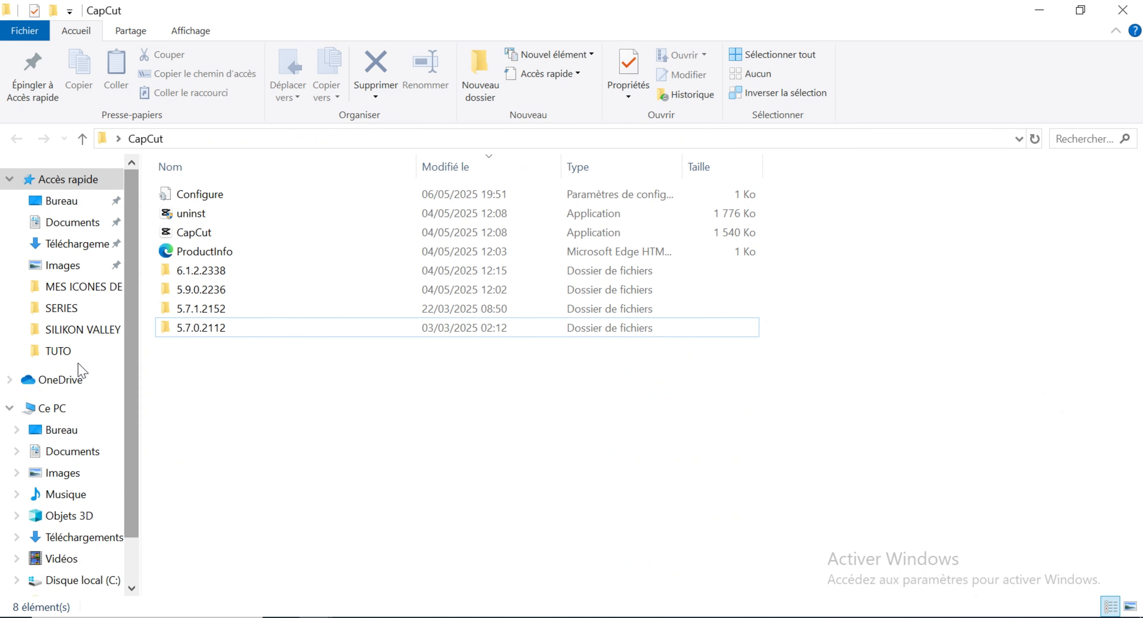
pyautogui.click(78, 244)
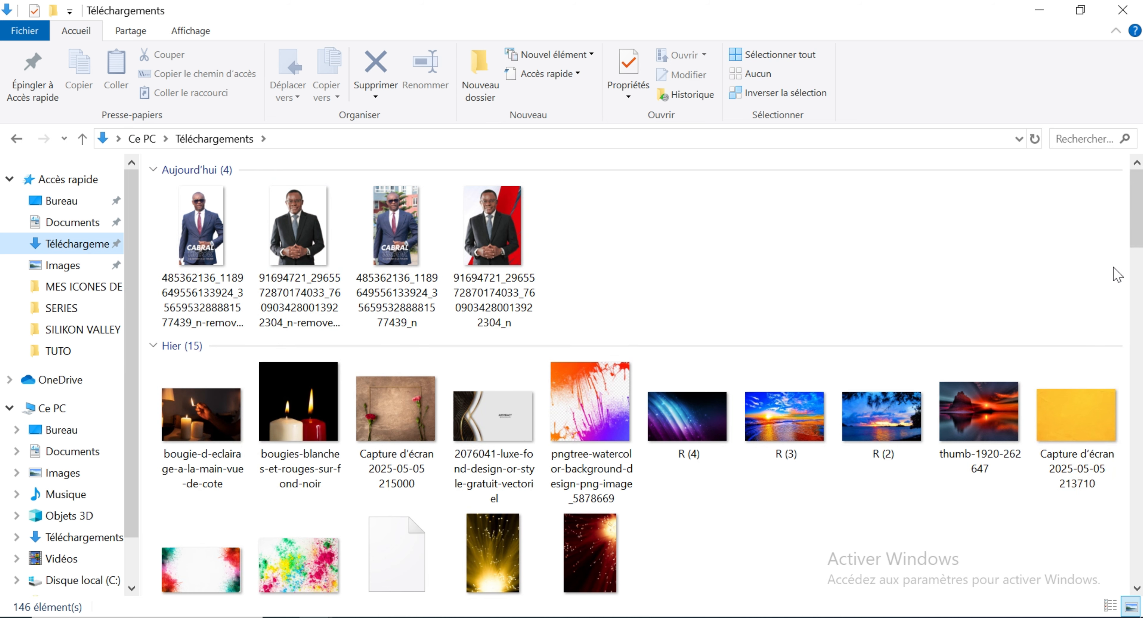
pyautogui.moveTo(1138, 238); pyautogui.dragTo(1139, 315)
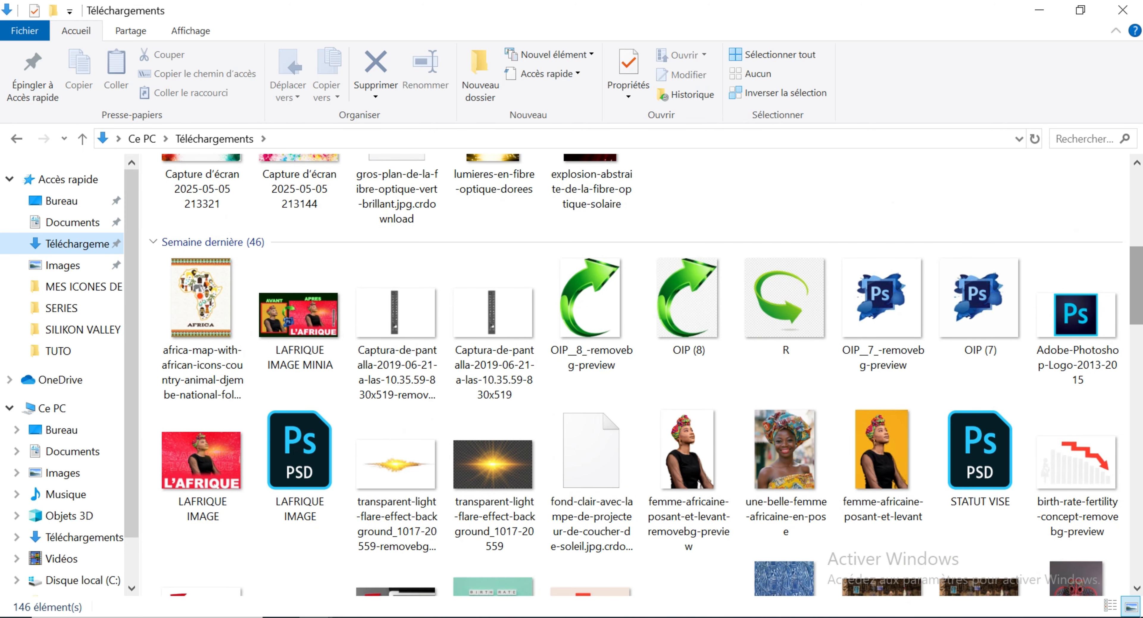
pyautogui.click(709, 585)
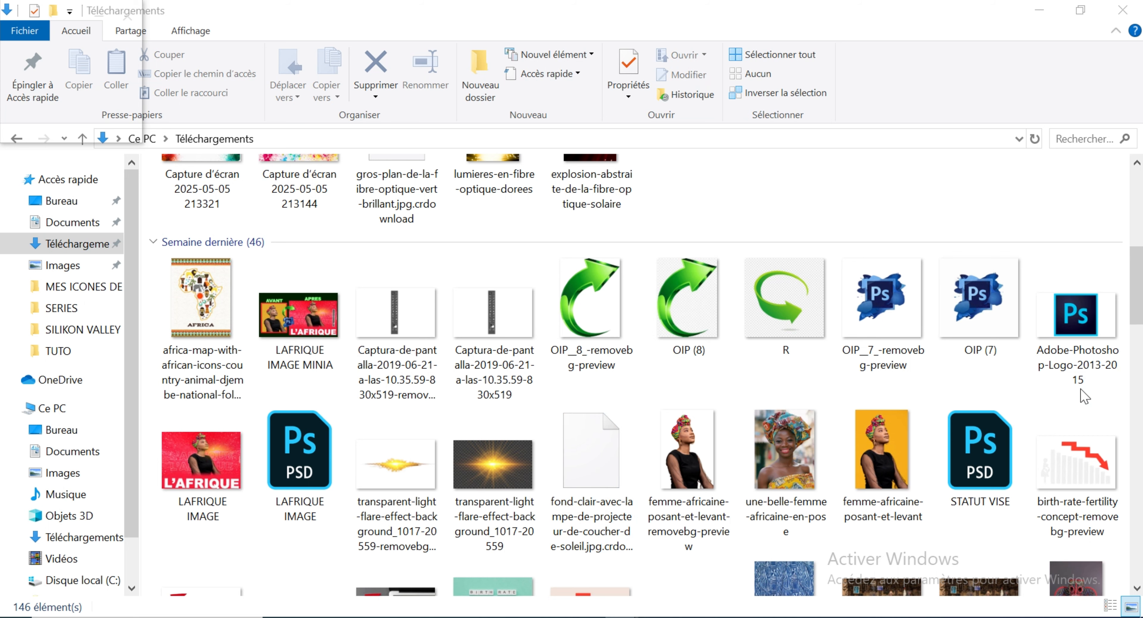
pyautogui.moveTo(1138, 315); pyautogui.dragTo(1138, 359)
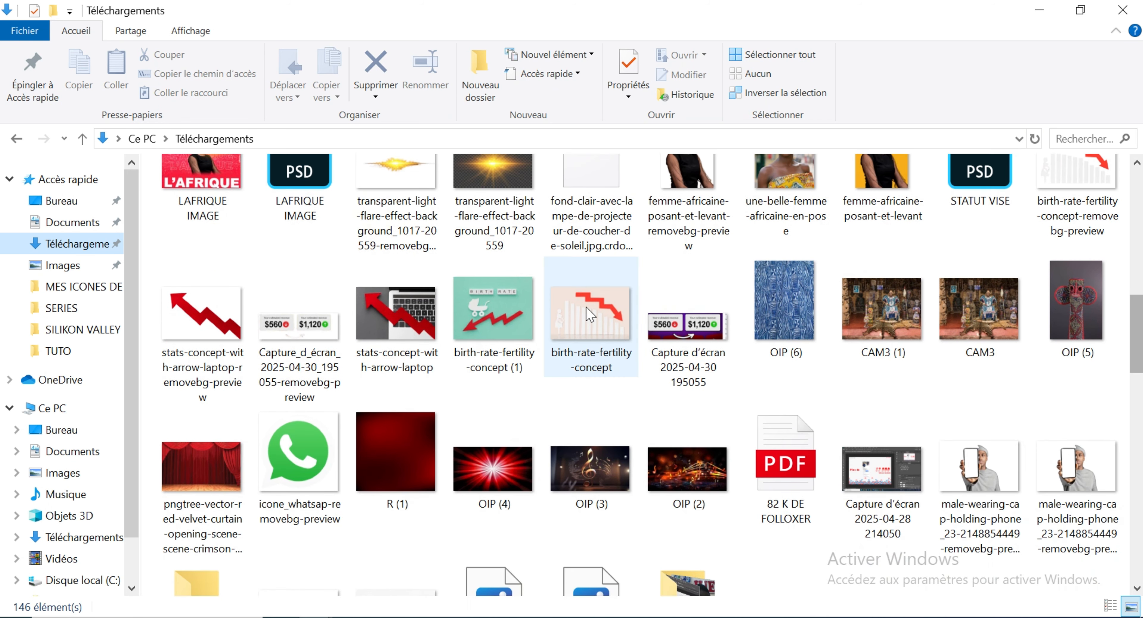
pyautogui.click(415, 464)
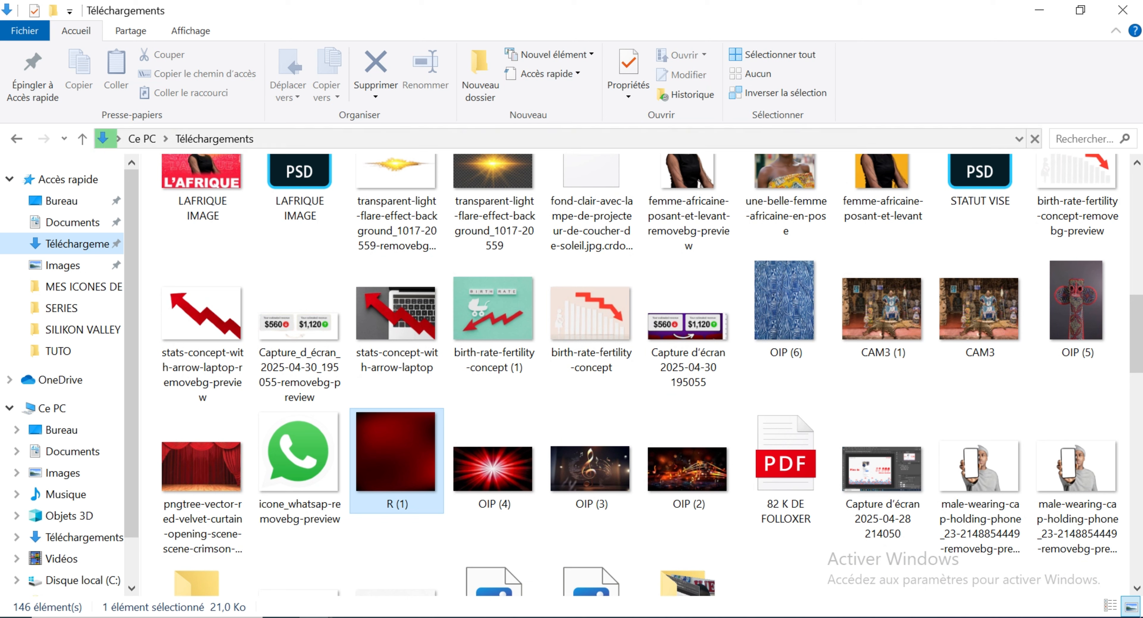
pyautogui.moveTo(396, 453); pyautogui.dragTo(357, 372)
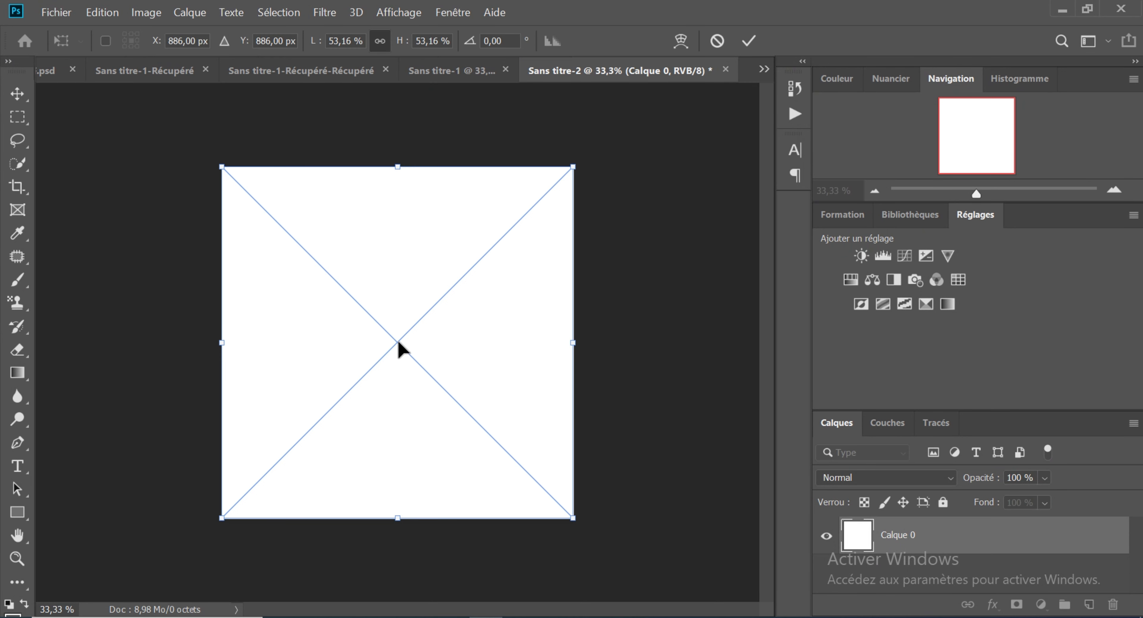
pyautogui.press('Return')
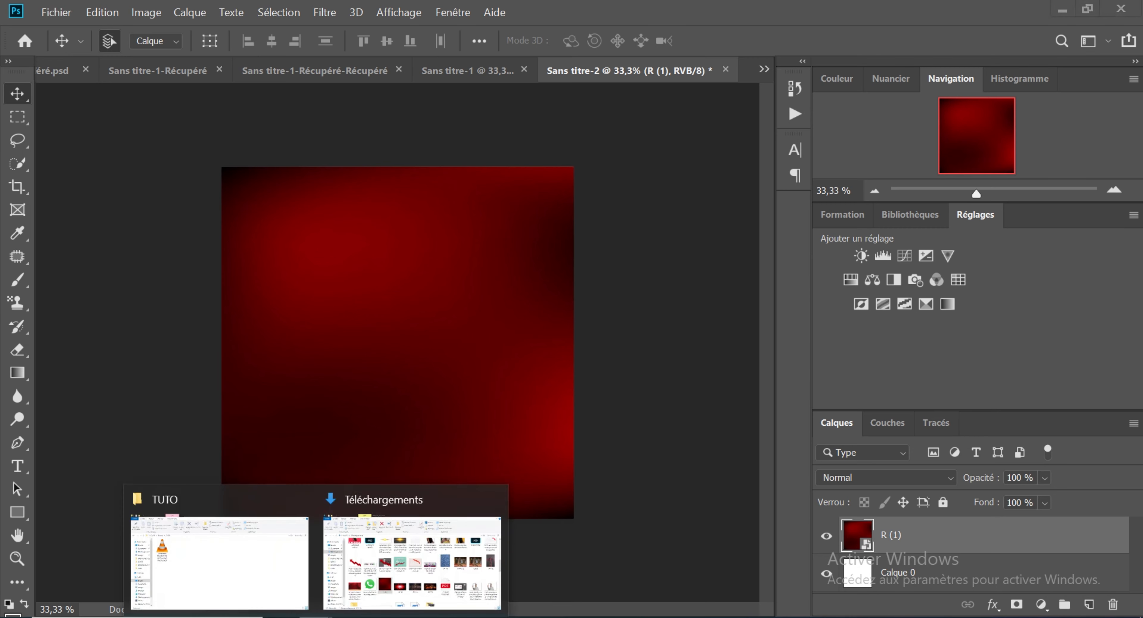
# Step: Bring the red velvet curtain stage image from the Téléchargements folder into the document above the dark red background
pyautogui.click(364, 545)
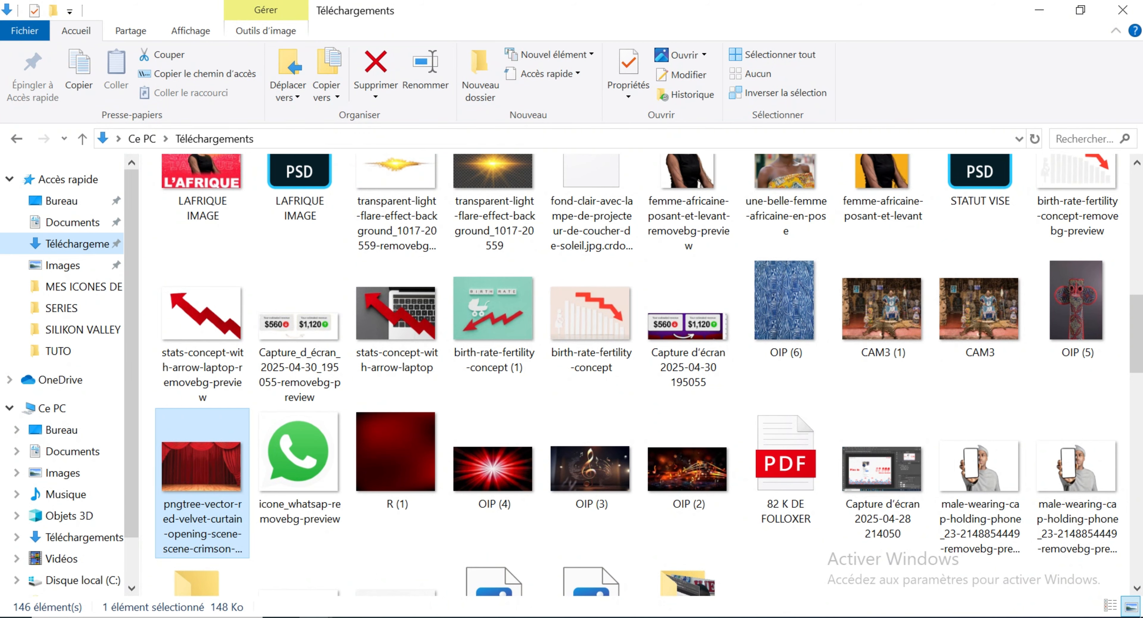
pyautogui.click(603, 617)
pyautogui.moveTo(603, 617); pyautogui.dragTo(373, 338)
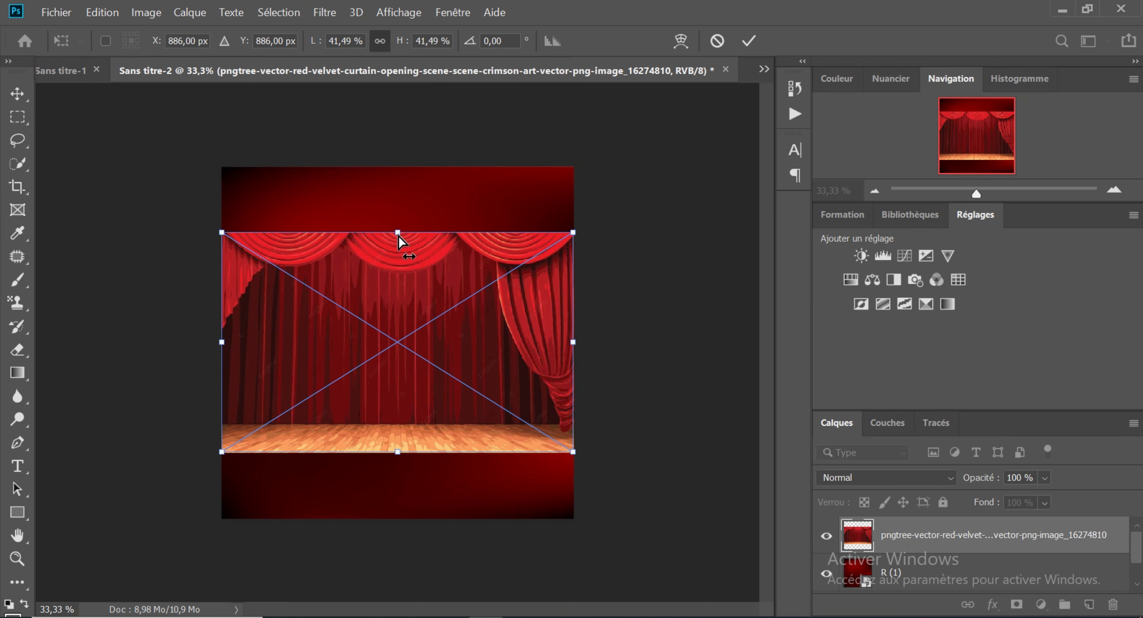
# Step: Stretch the curtain image vertically without keeping its proportions until it fills the canvas from top to bottom
pyautogui.moveTo(398, 236); pyautogui.dragTo(398, 211)
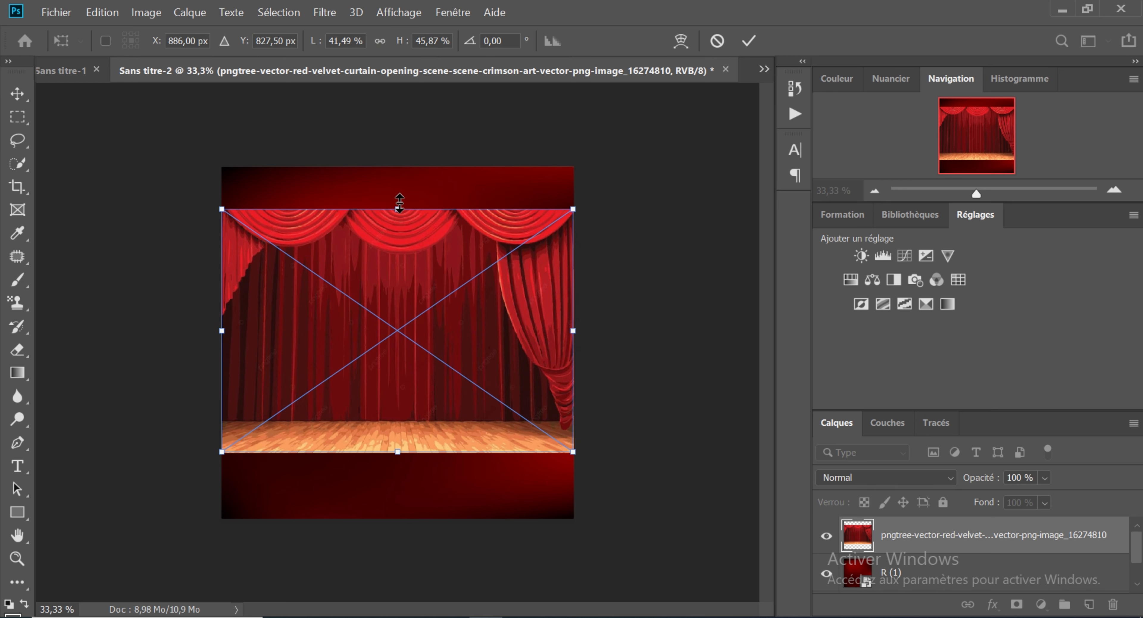
pyautogui.moveTo(397, 211); pyautogui.dragTo(400, 167)
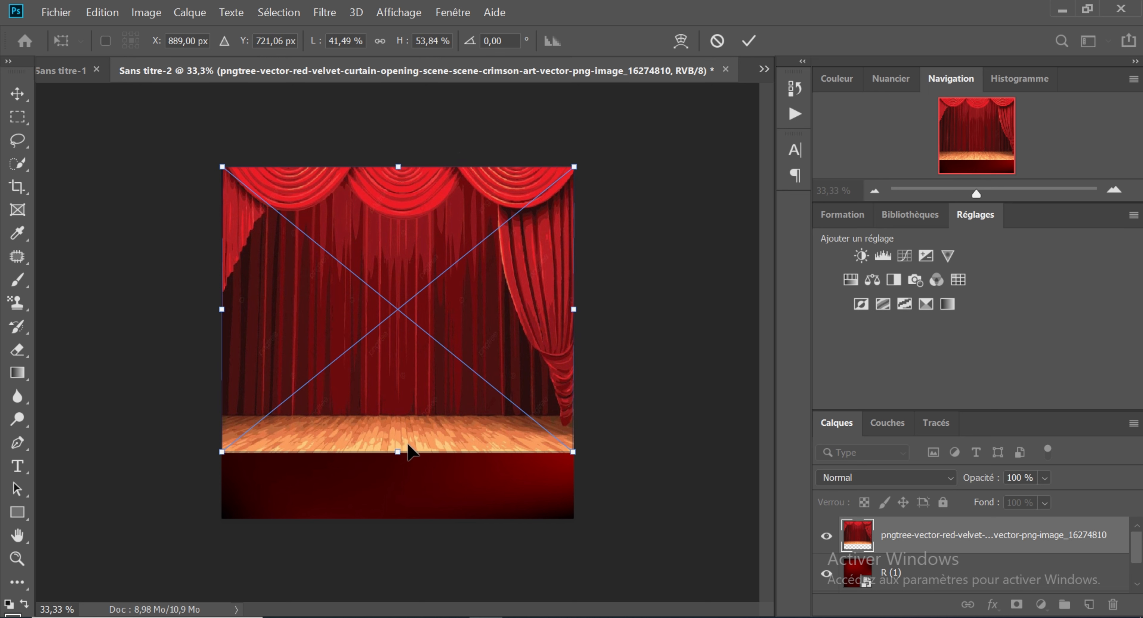
pyautogui.moveTo(398, 460); pyautogui.dragTo(397, 500)
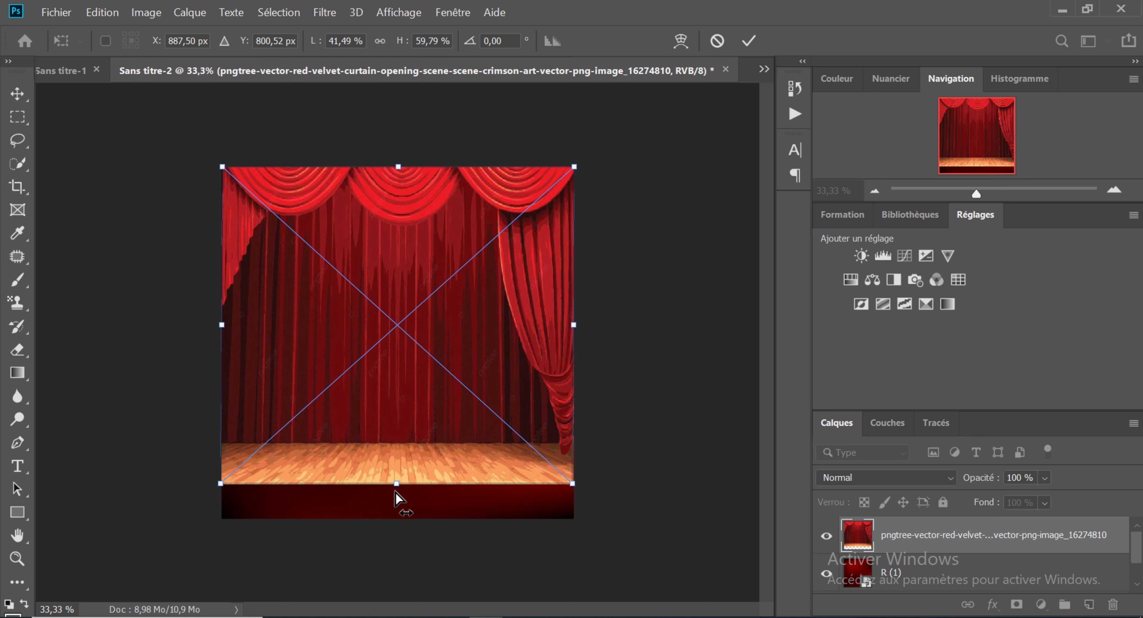
pyautogui.moveTo(397, 482); pyautogui.dragTo(399, 520)
pyautogui.press('Return')
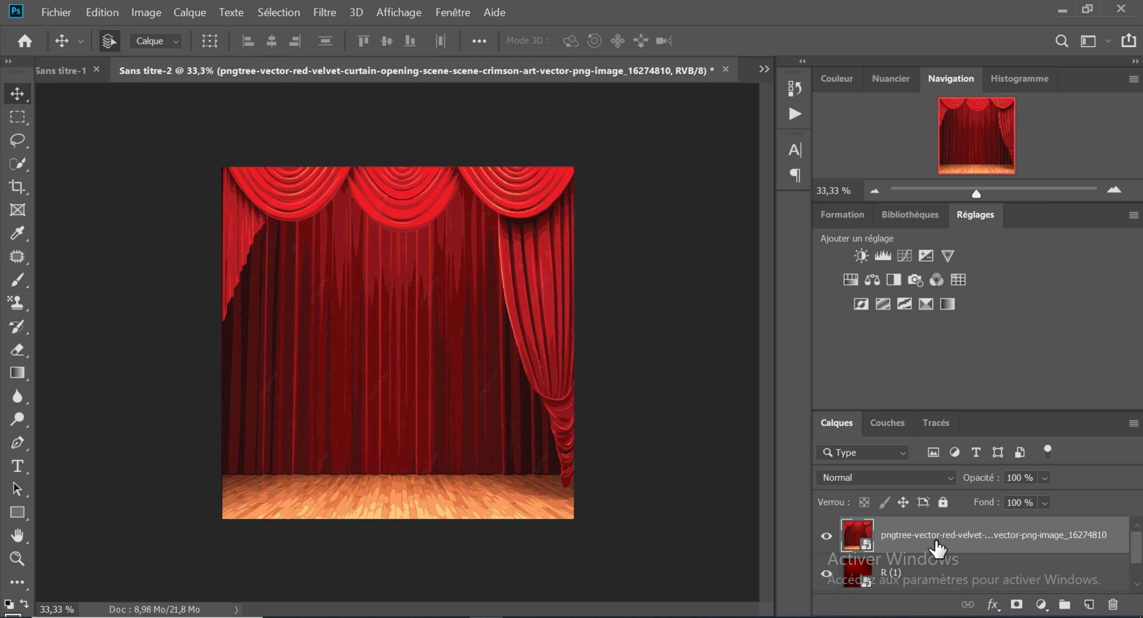
# Step: Set the curtain layer's blend mode to Densité linéaire - (Ajout) and its opacity to 70 %
pyautogui.click(949, 478)
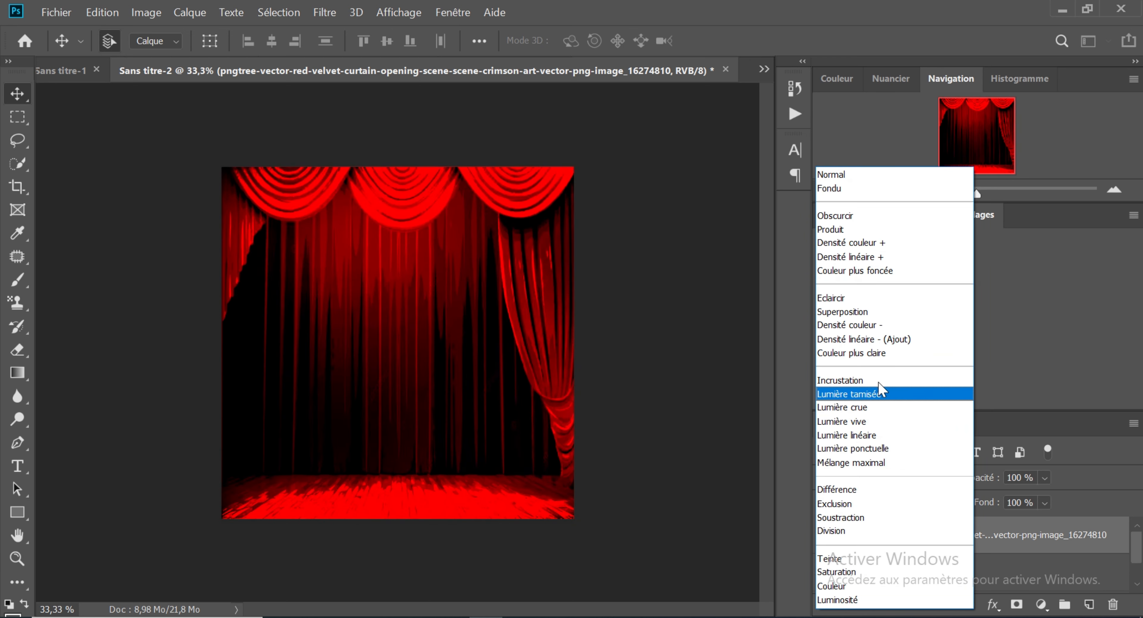
pyautogui.click(854, 340)
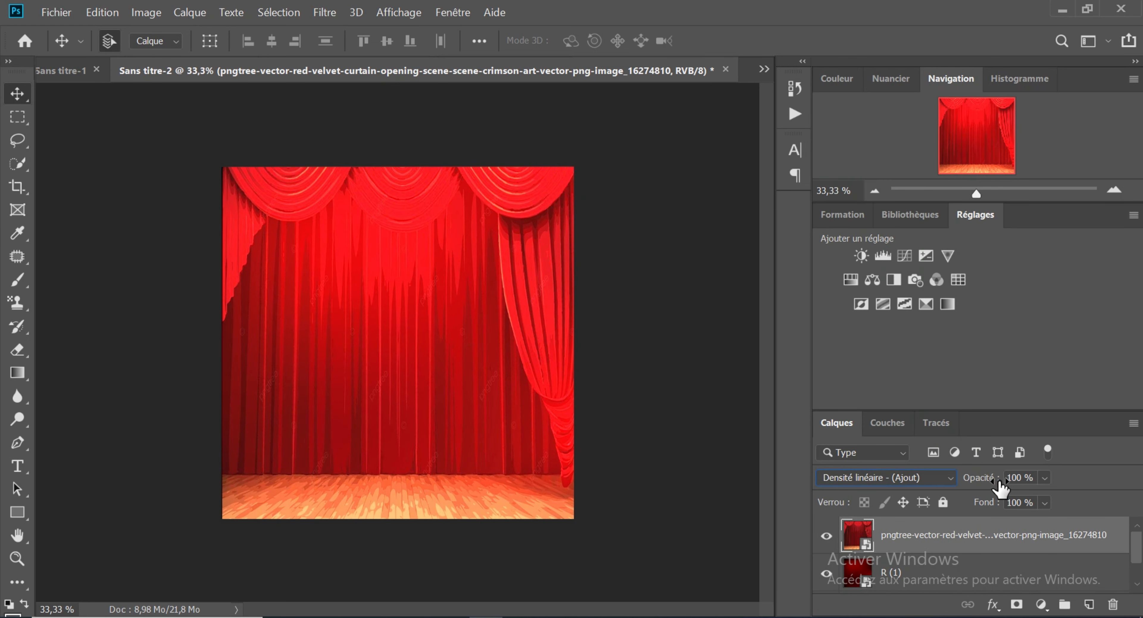
pyautogui.click(1045, 479)
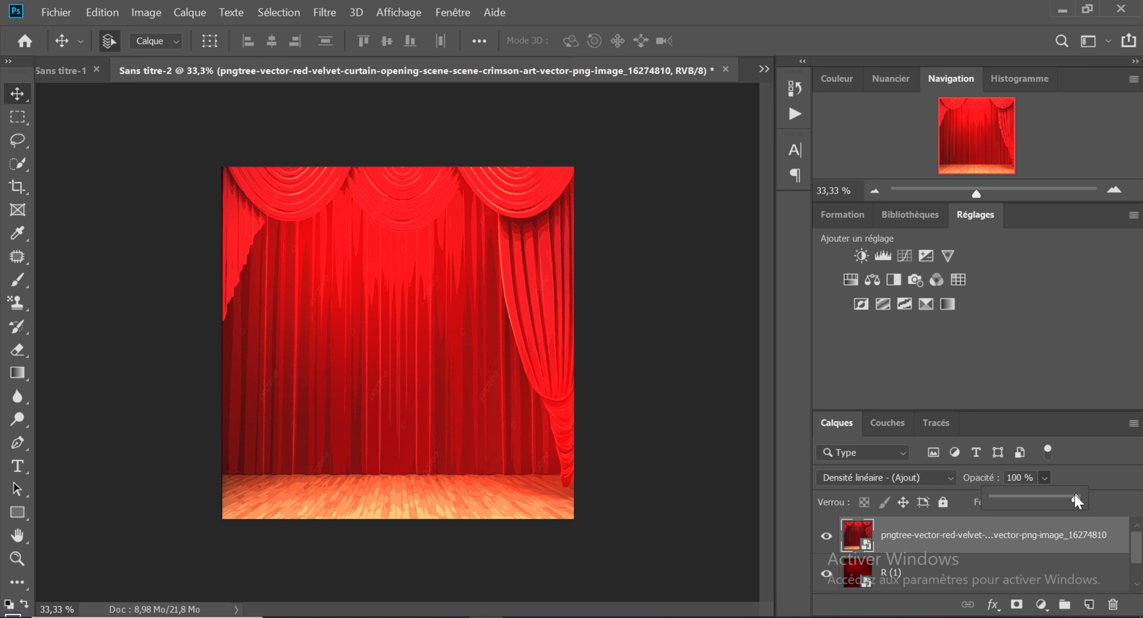
pyautogui.moveTo(1079, 502); pyautogui.dragTo(1051, 491)
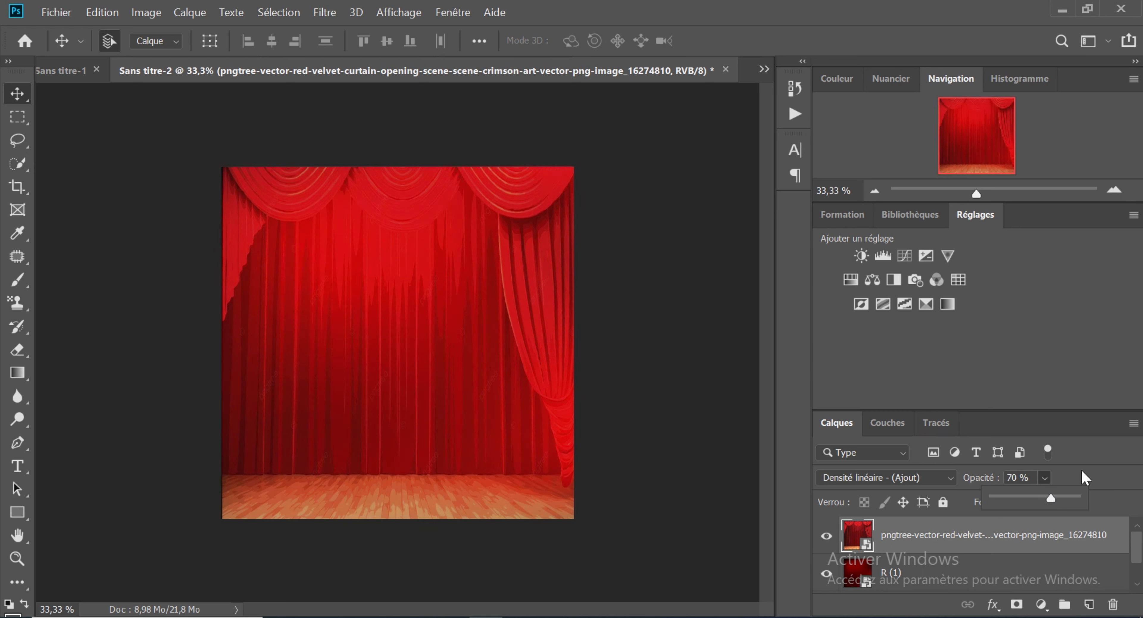
pyautogui.click(1080, 474)
# Step: Lower the curtain layer's fill to 72 %
pyautogui.click(1045, 500)
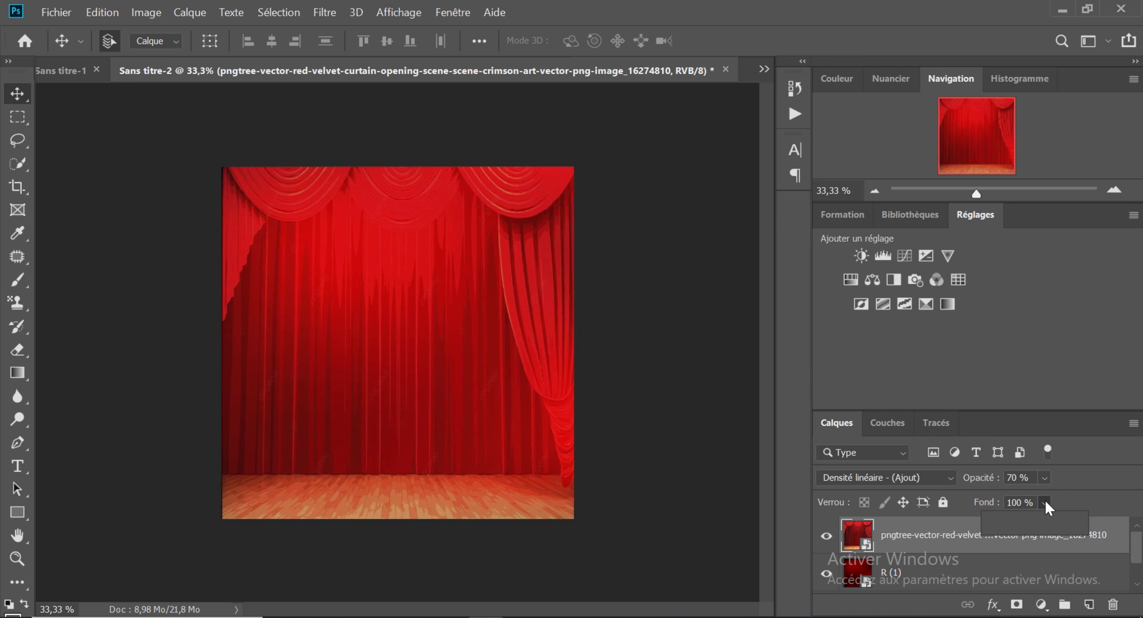
pyautogui.click(1029, 521)
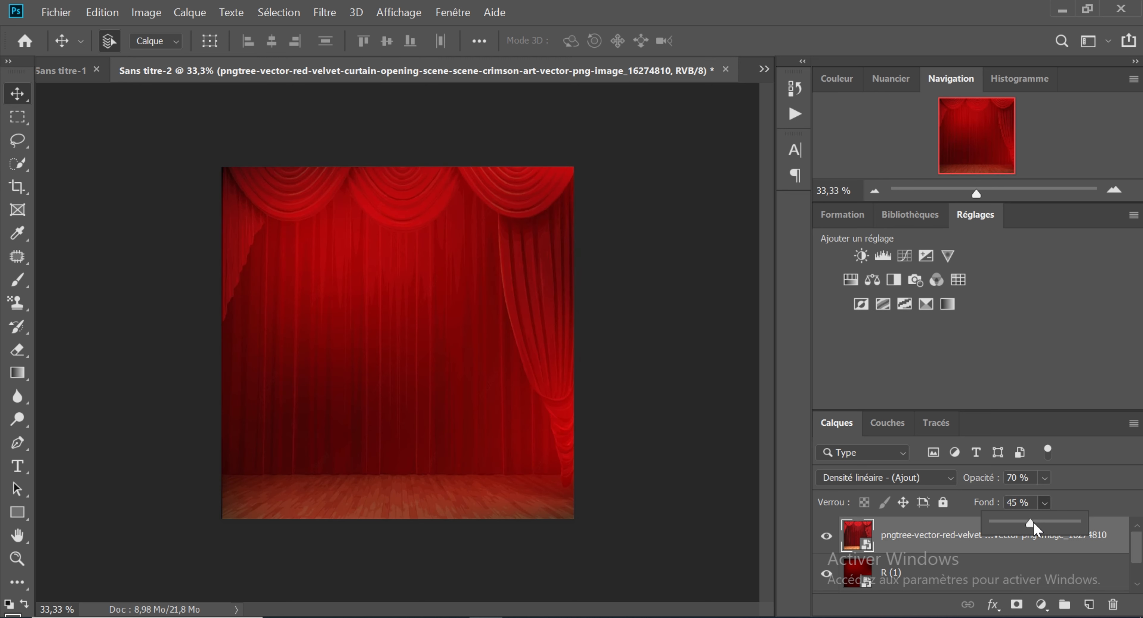
pyautogui.moveTo(1032, 522); pyautogui.dragTo(1054, 526)
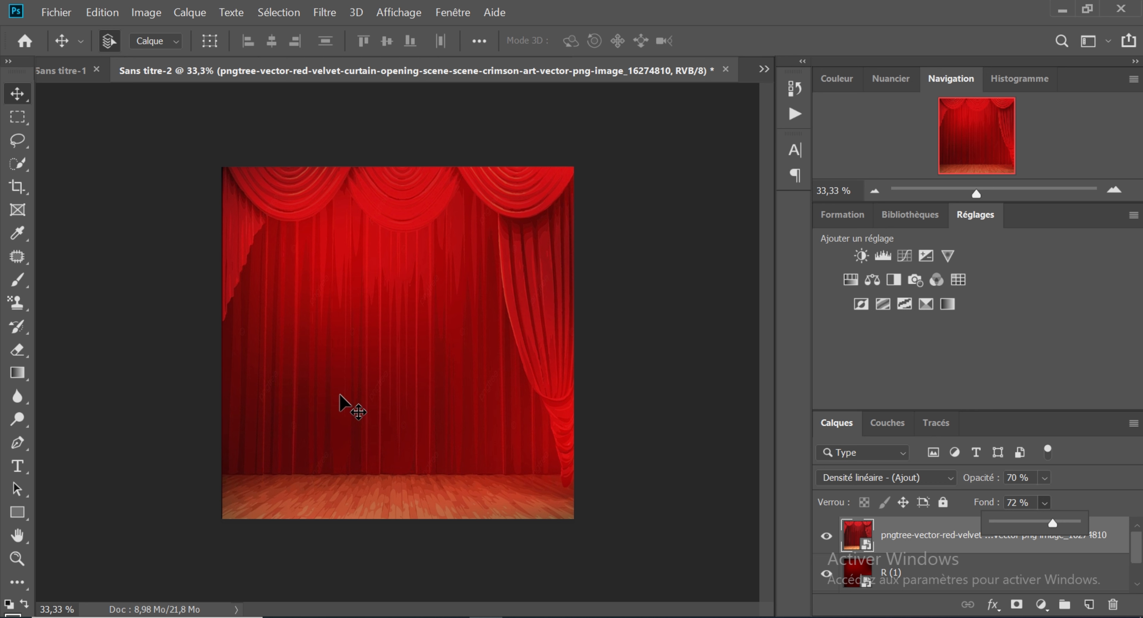
# Step: Switch to Microsoft Edge and open the remove.bg/fr background removal site in a new tab
pyautogui.moveTo(315, 616)
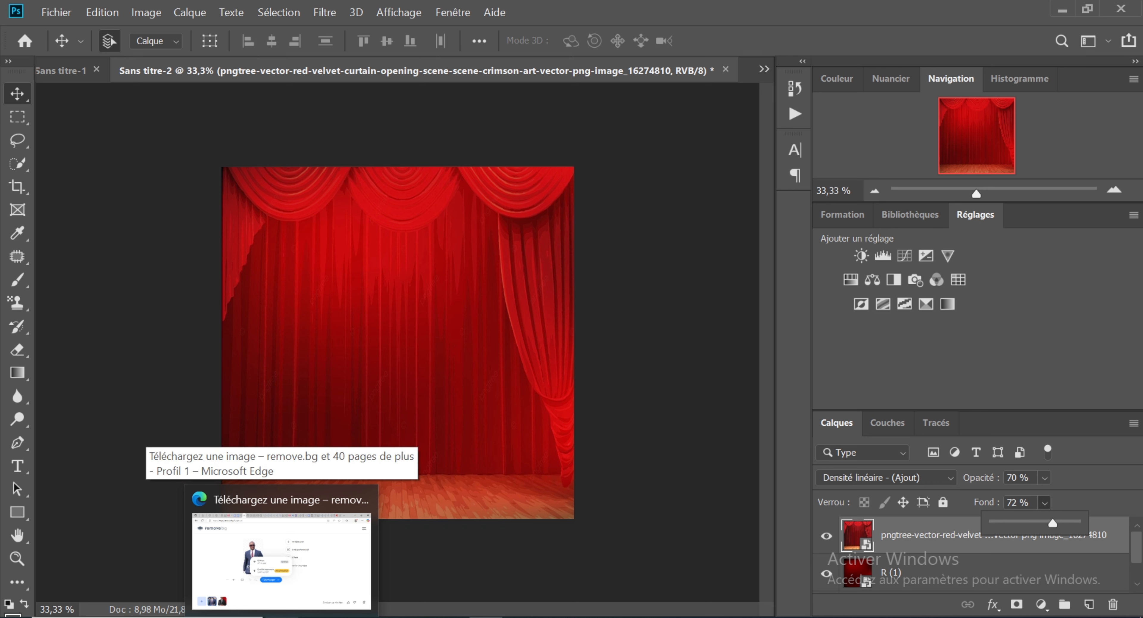
pyautogui.click(281, 561)
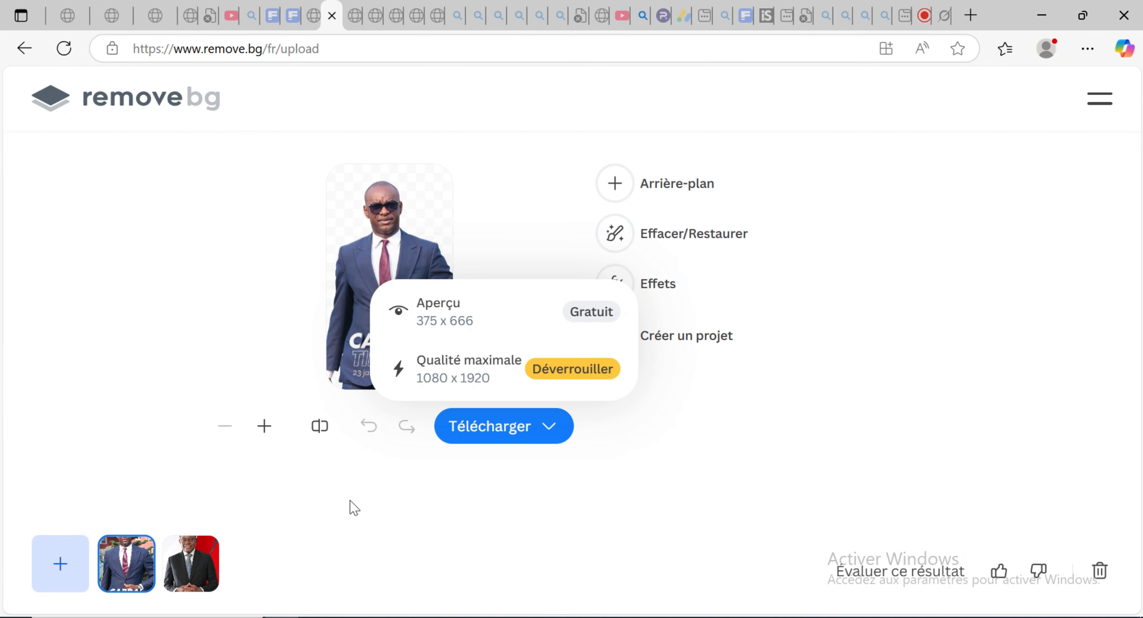
pyautogui.click(335, 497)
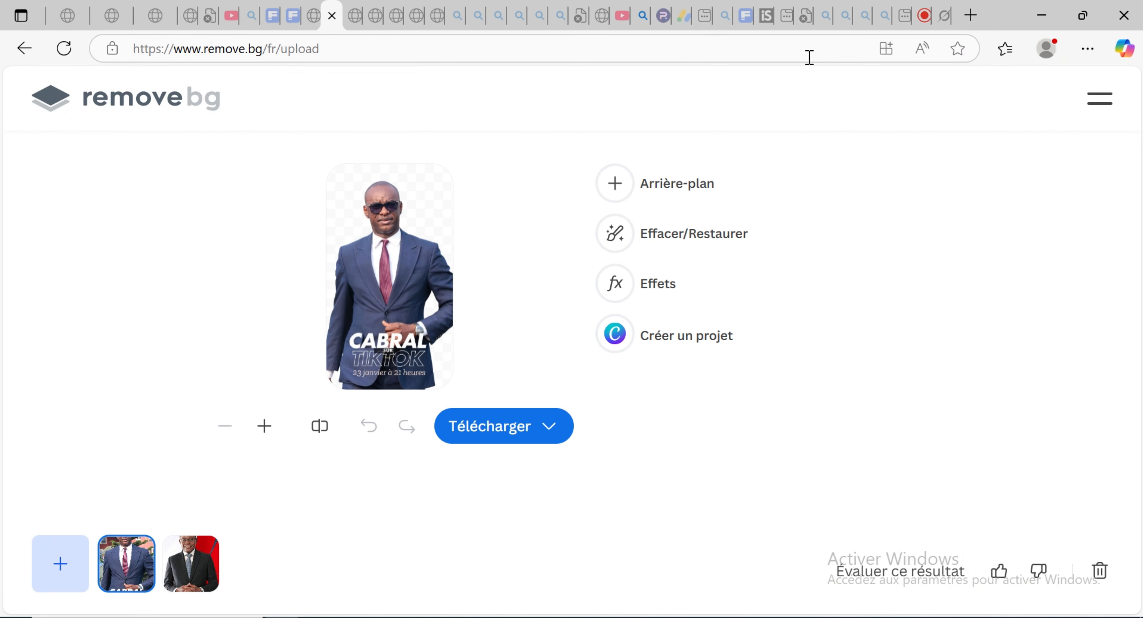
pyautogui.click(978, 18)
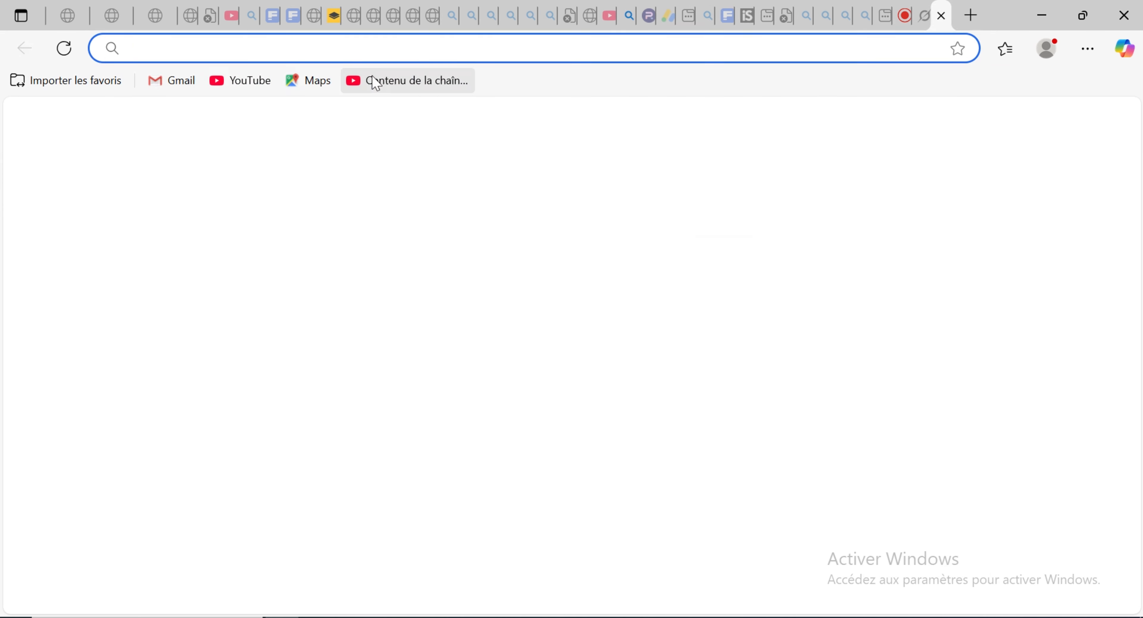
pyautogui.write('REMOVE.bg/fr')
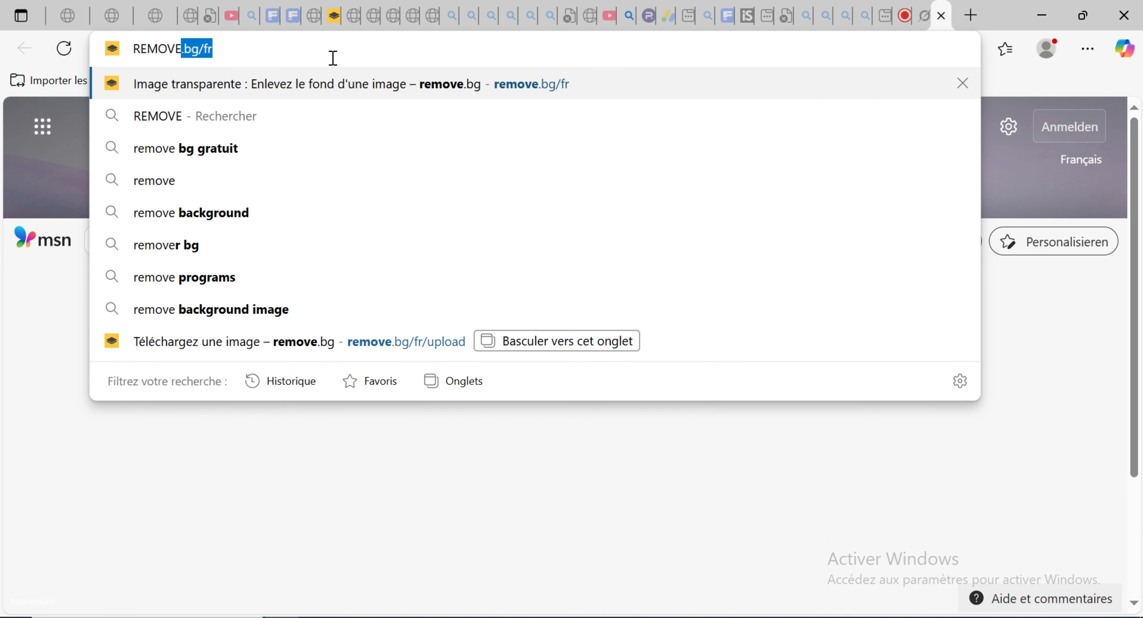
pyautogui.click(392, 90)
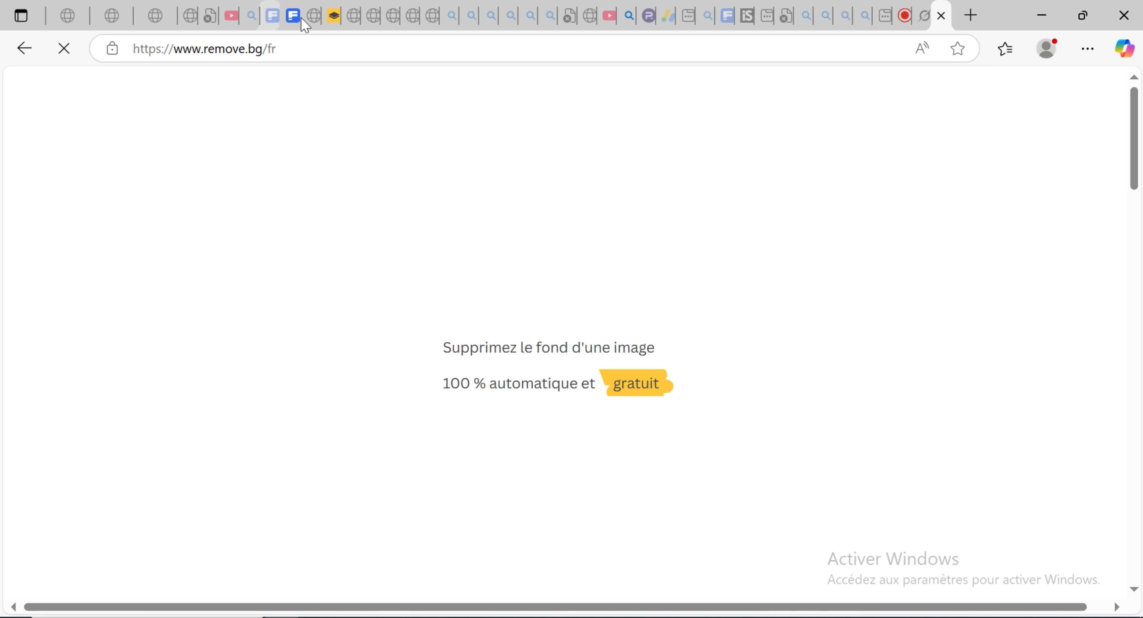
# Step: View the background-free cutout of the man in the black suit on the remove.bg upload page, then return to Photoshop
pyautogui.click(330, 22)
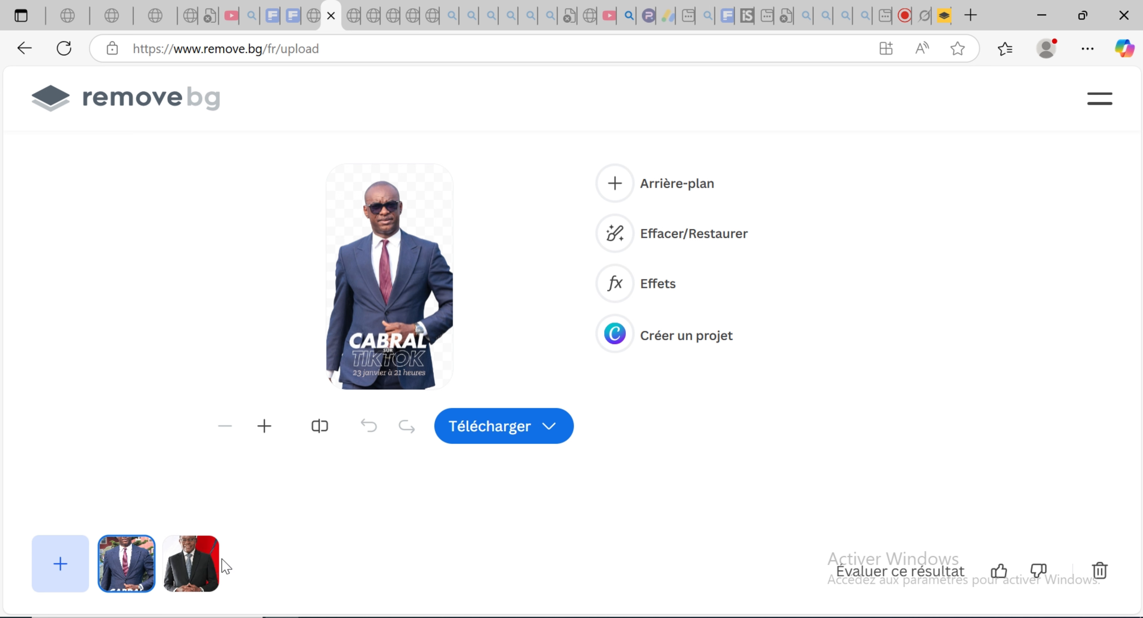
pyautogui.click(204, 572)
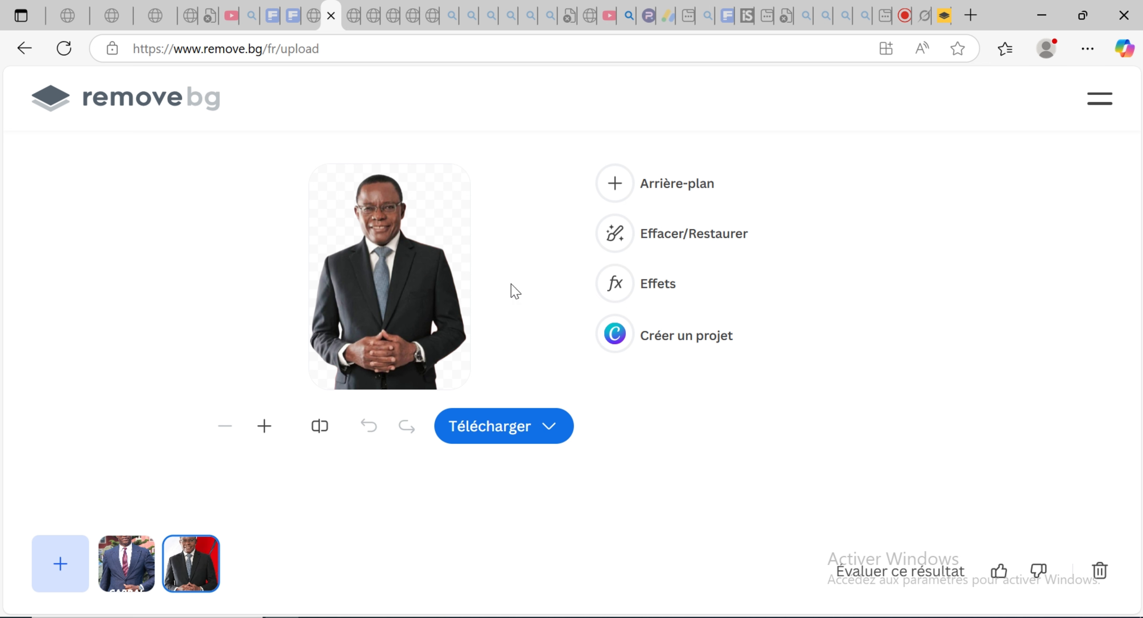
pyautogui.click(1048, 17)
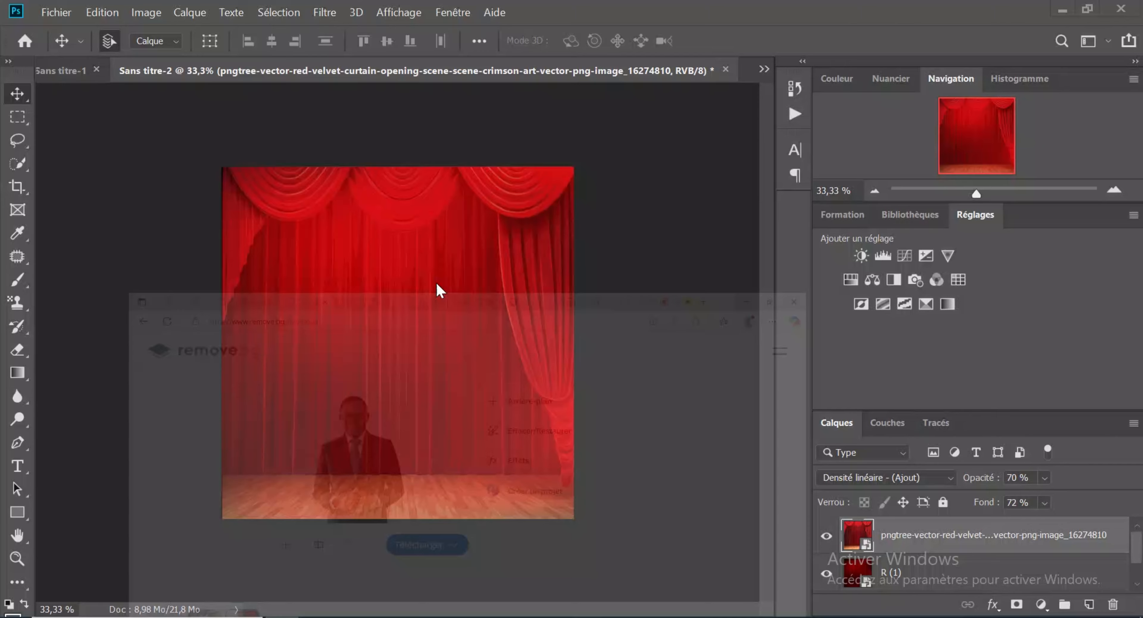
# Step: Bring the cutout of the man in the bright blue suit and red tie from the Téléchargements folder into the poster
pyautogui.moveTo(315, 616)
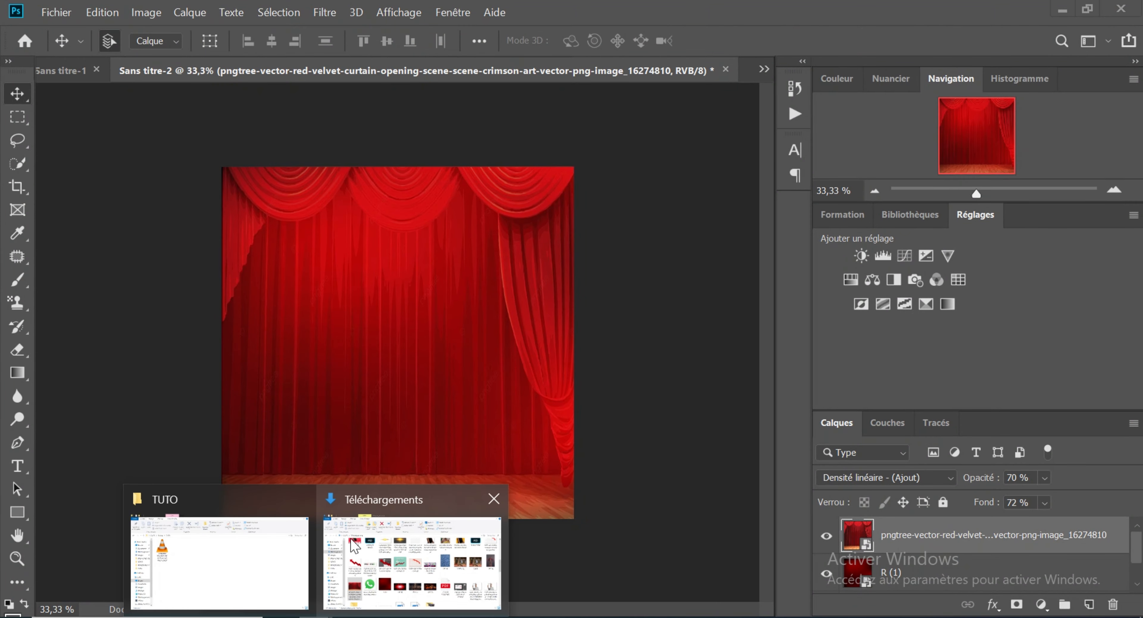
pyautogui.click(412, 561)
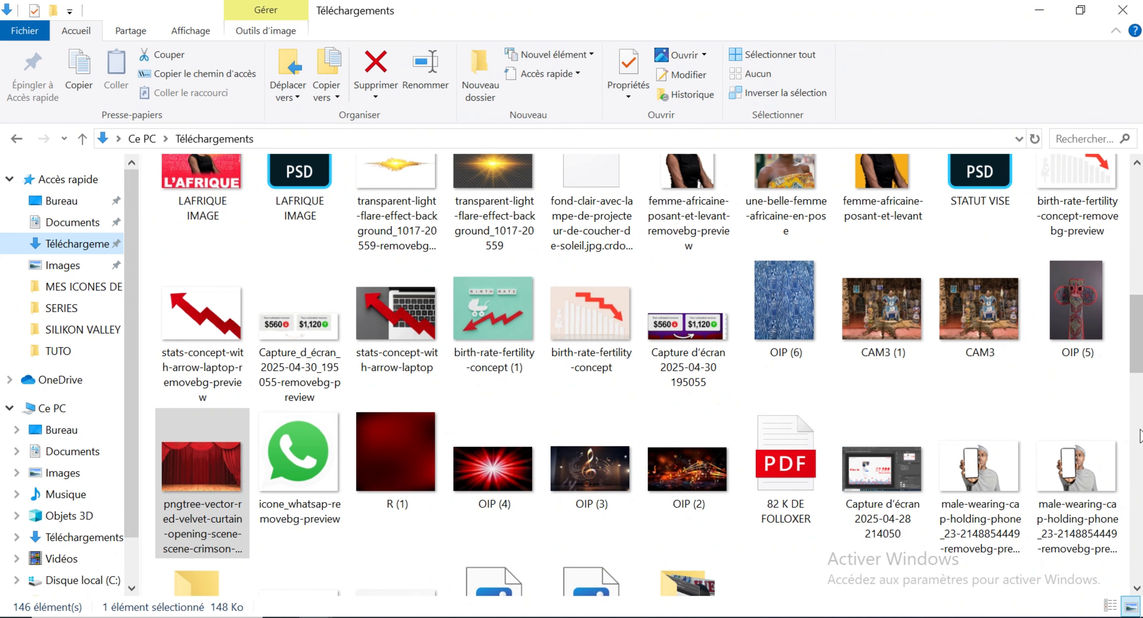
pyautogui.moveTo(1134, 372); pyautogui.dragTo(1133, 309)
pyautogui.scroll(-10, 958, 346)
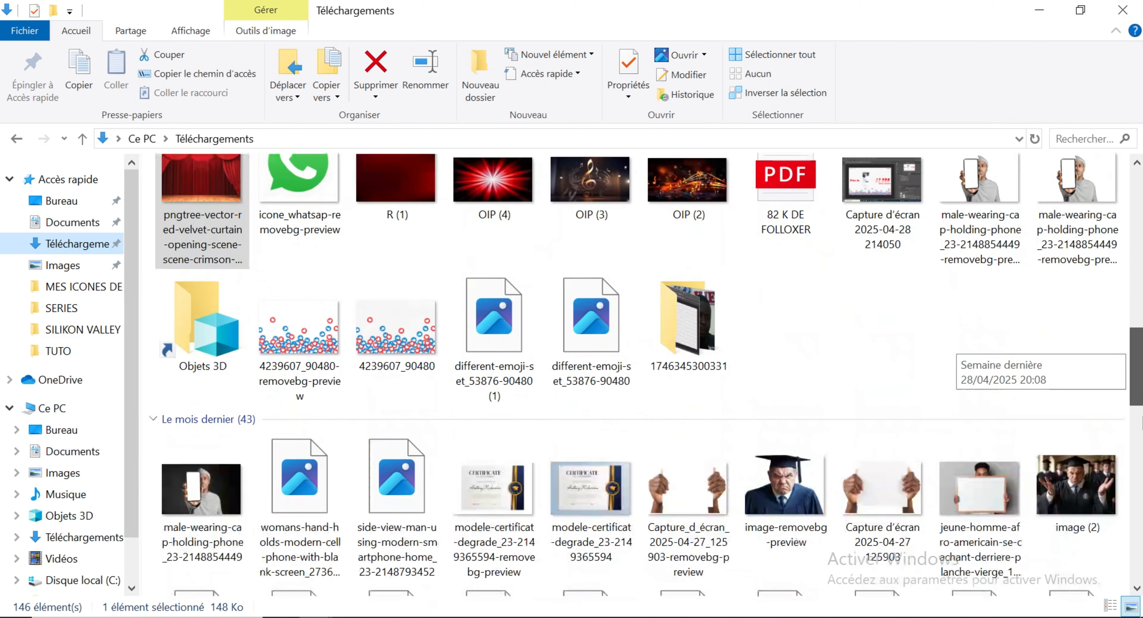
pyautogui.scroll(-10, 958, 346)
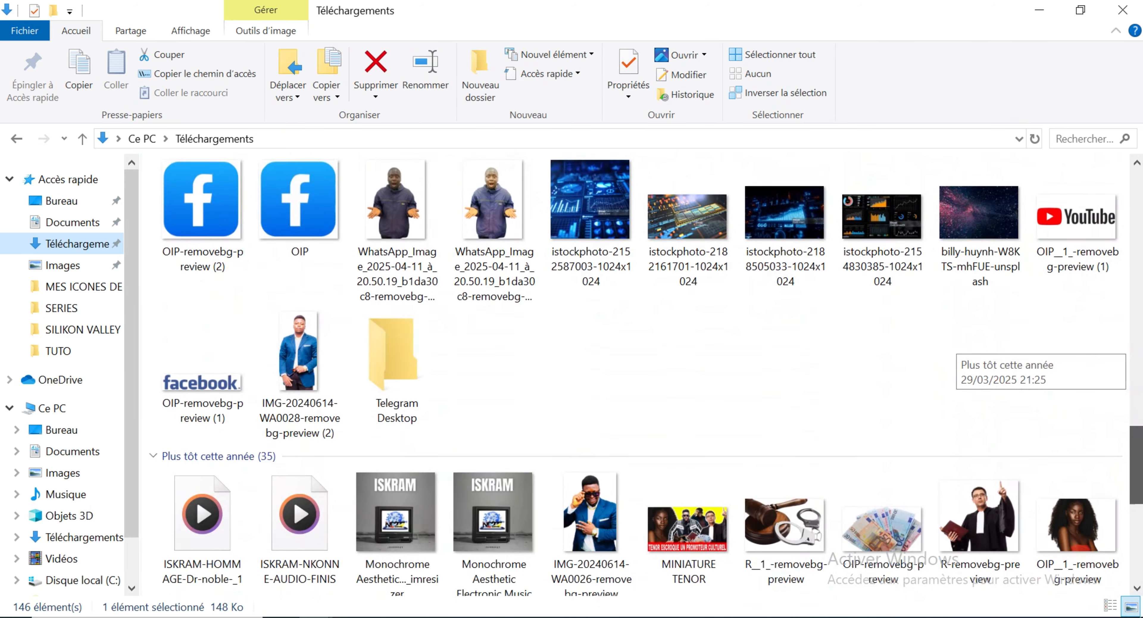
pyautogui.scroll(-5, 958, 346)
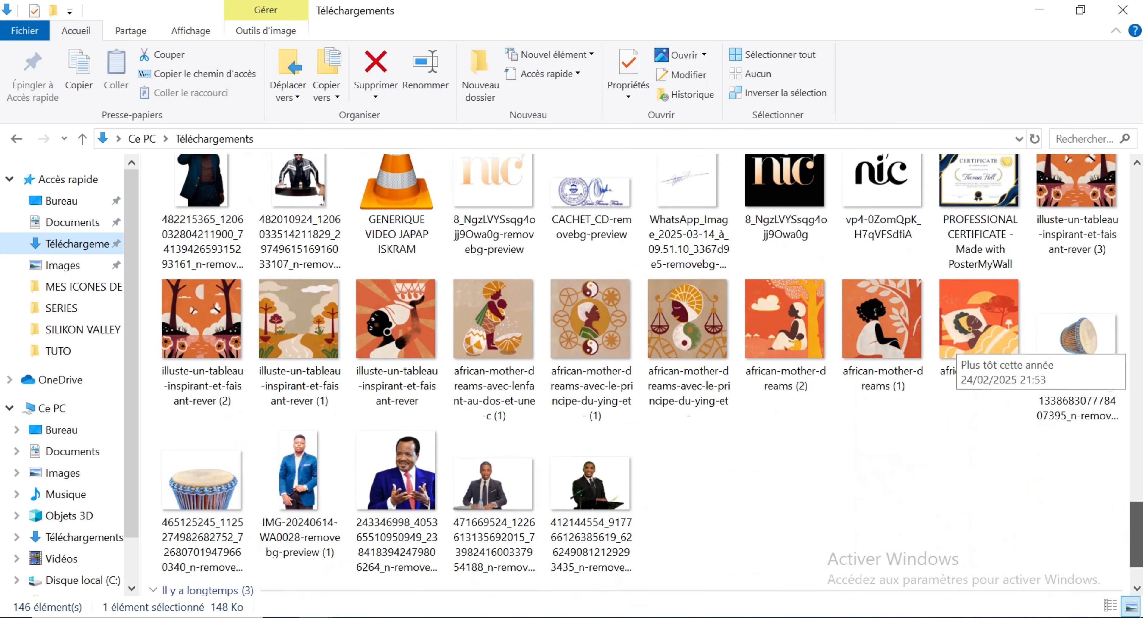
pyautogui.click(407, 402)
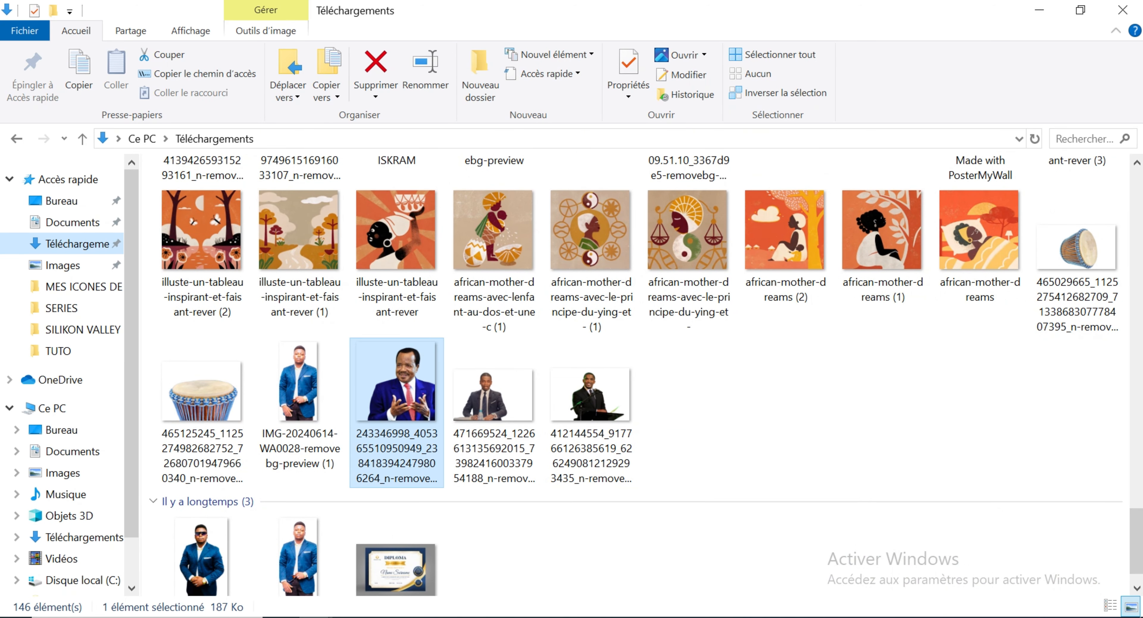
pyautogui.moveTo(407, 402); pyautogui.dragTo(285, 328)
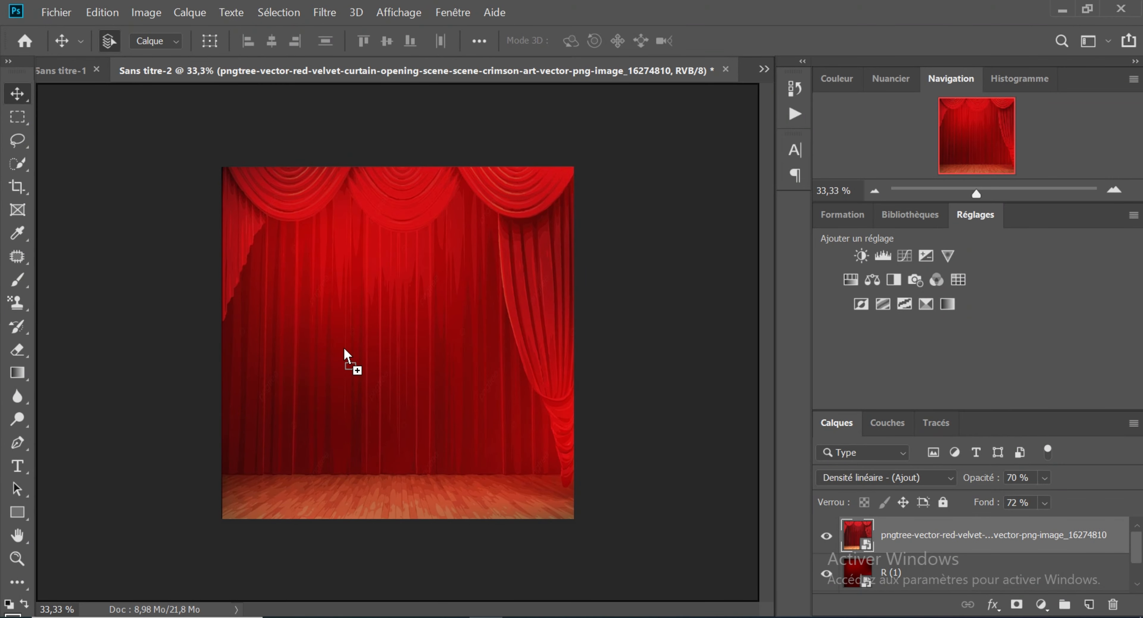
pyautogui.moveTo(344, 348); pyautogui.dragTo(347, 353)
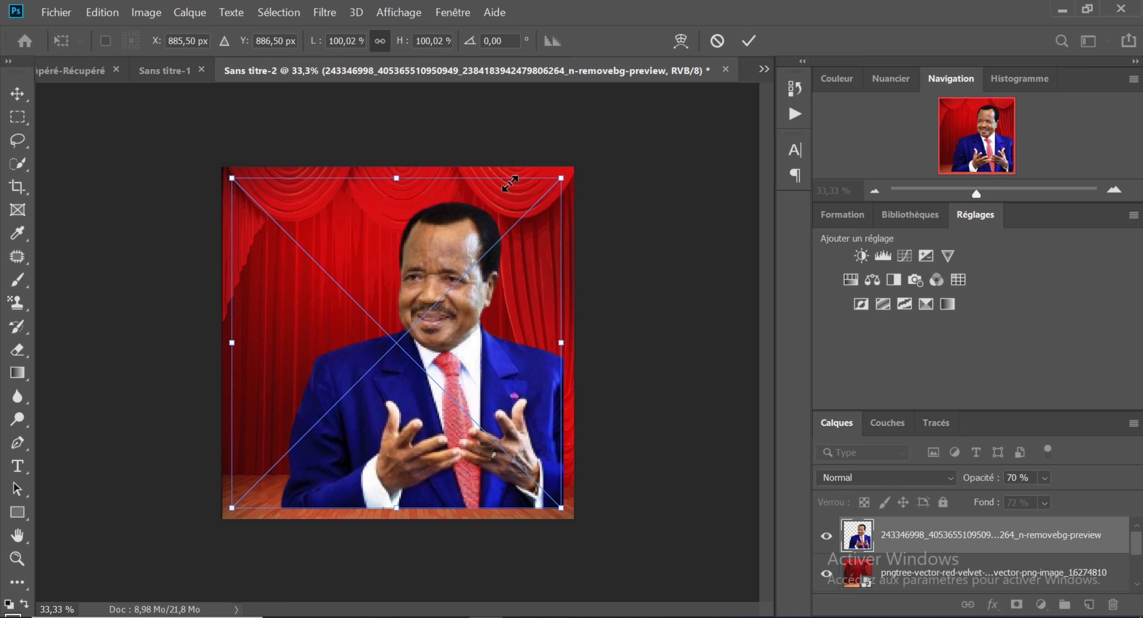
# Step: Scale the blue-suited man to about 82 % and move him up so his cutout ends at the back edge of the stage floor
pyautogui.moveTo(510, 183); pyautogui.dragTo(452, 242)
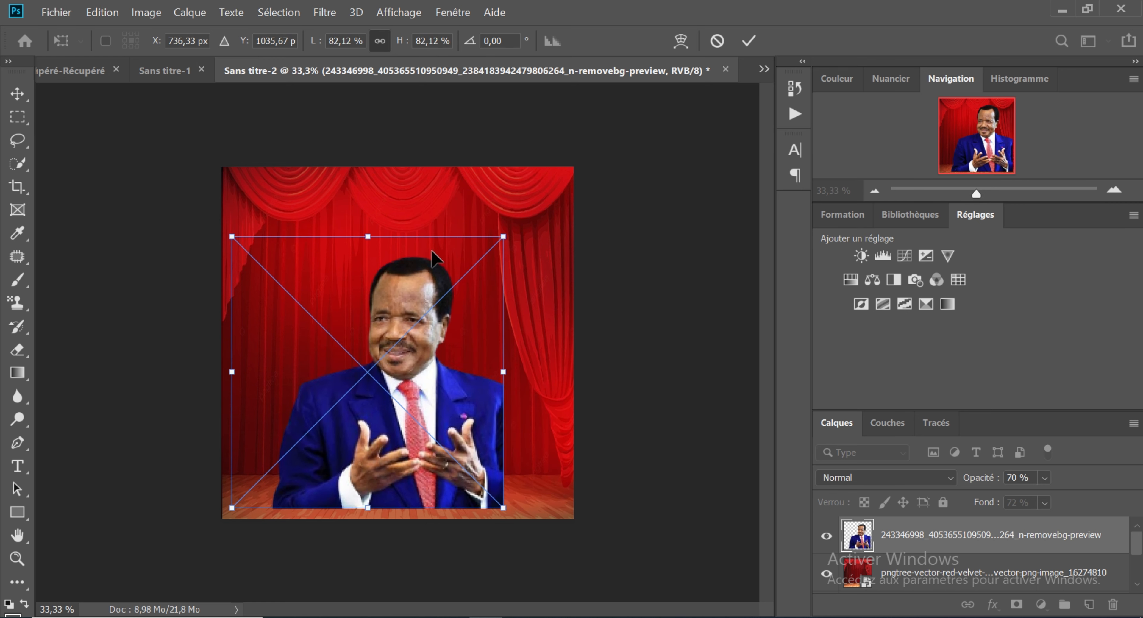
pyautogui.press('v')
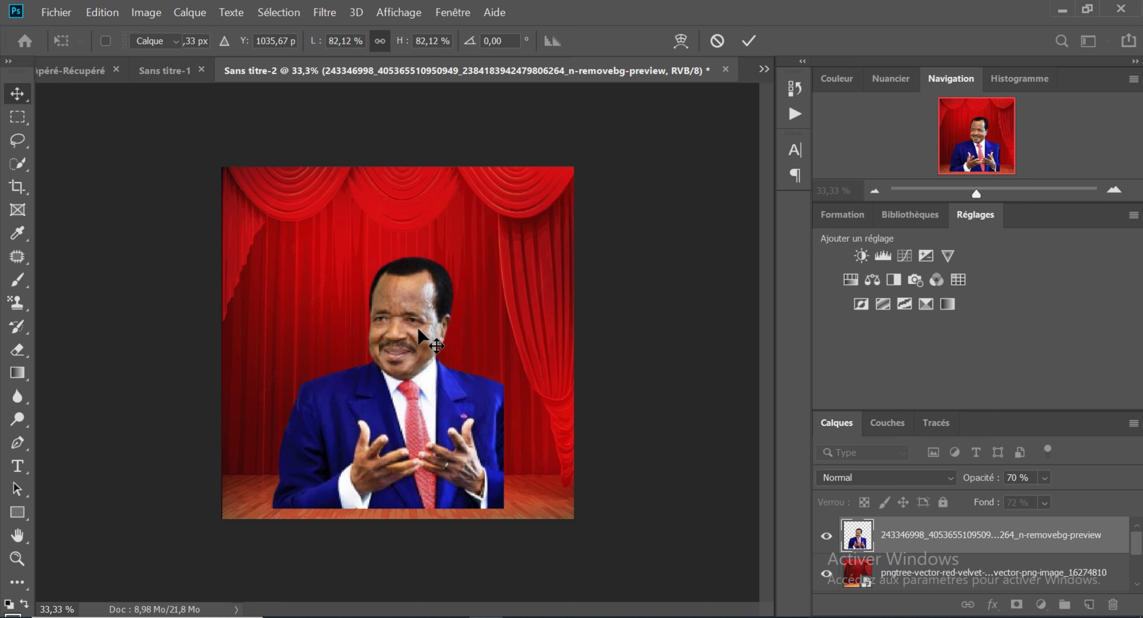
pyautogui.moveTo(418, 369); pyautogui.dragTo(420, 339)
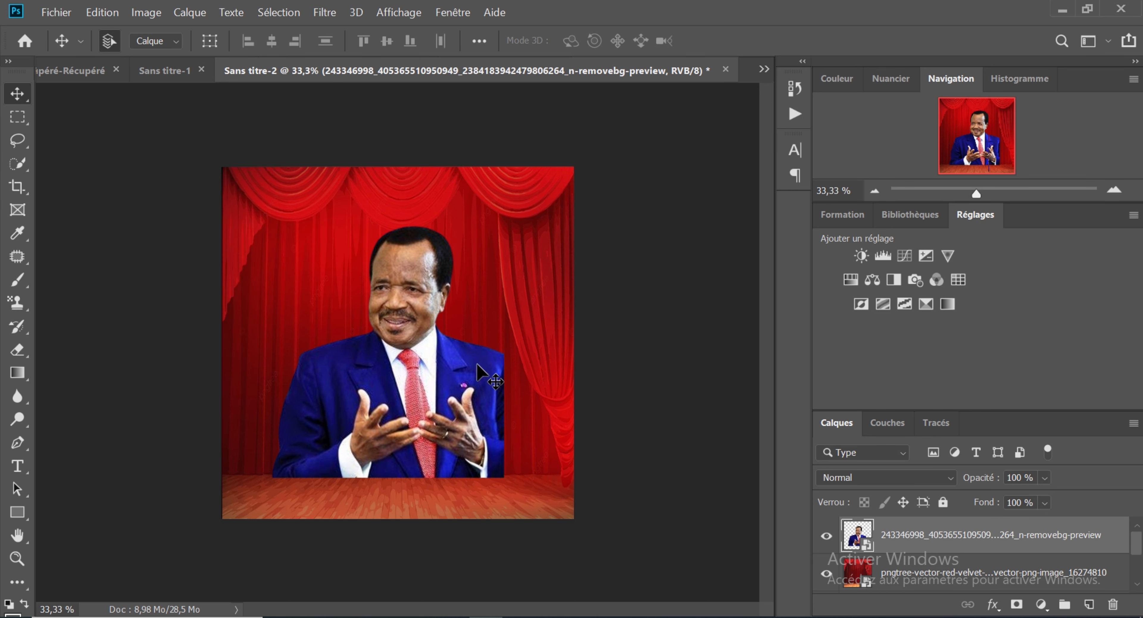
pyautogui.click(401, 360)
pyautogui.moveTo(401, 360); pyautogui.dragTo(424, 371)
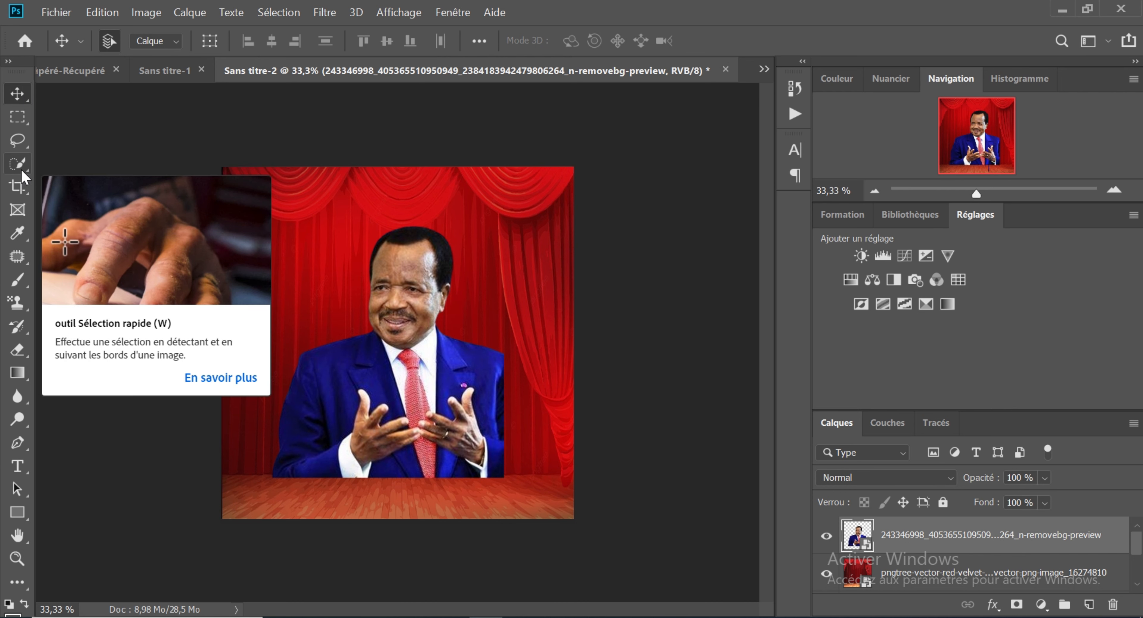
pyautogui.click(21, 175)
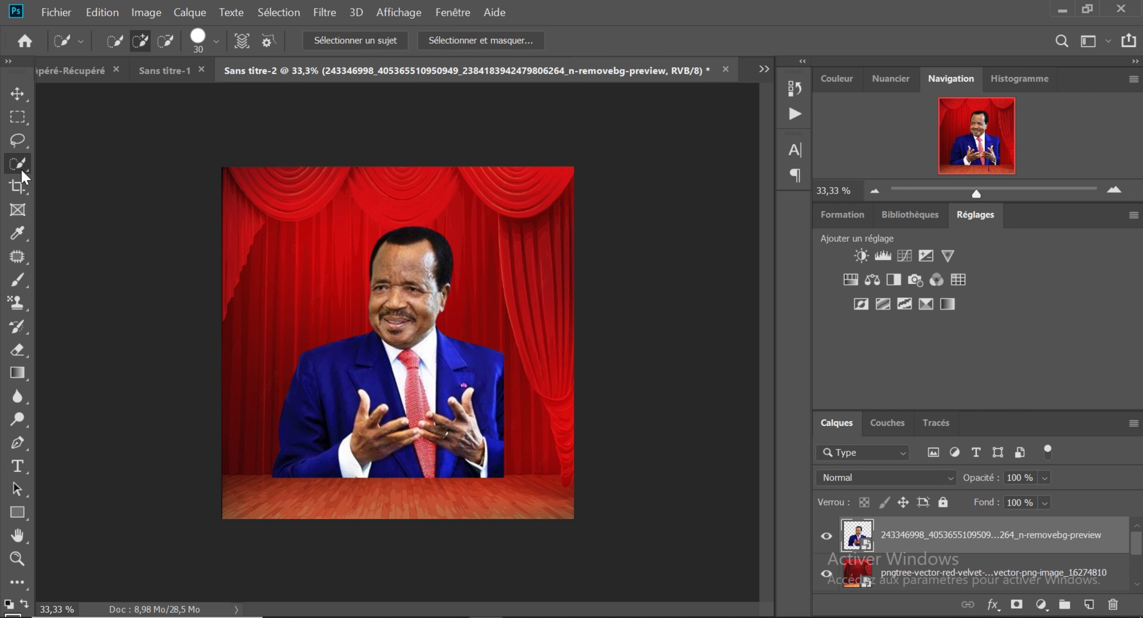
pyautogui.click(366, 378)
pyautogui.moveTo(318, 389); pyautogui.dragTo(371, 375)
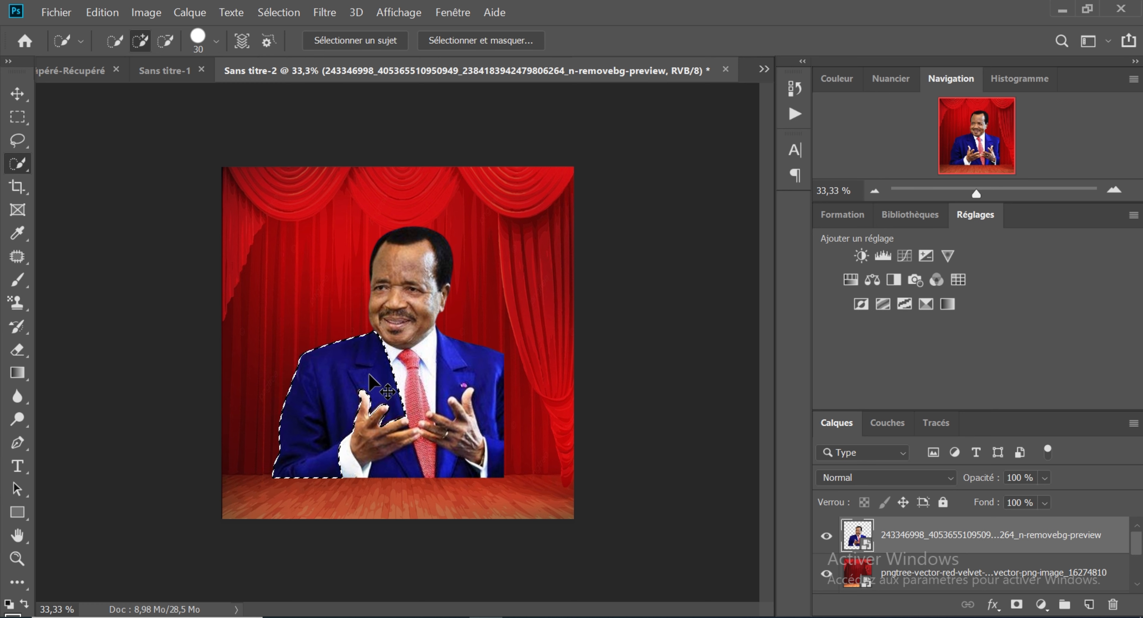
pyautogui.hotkey('ctrl', 'd')
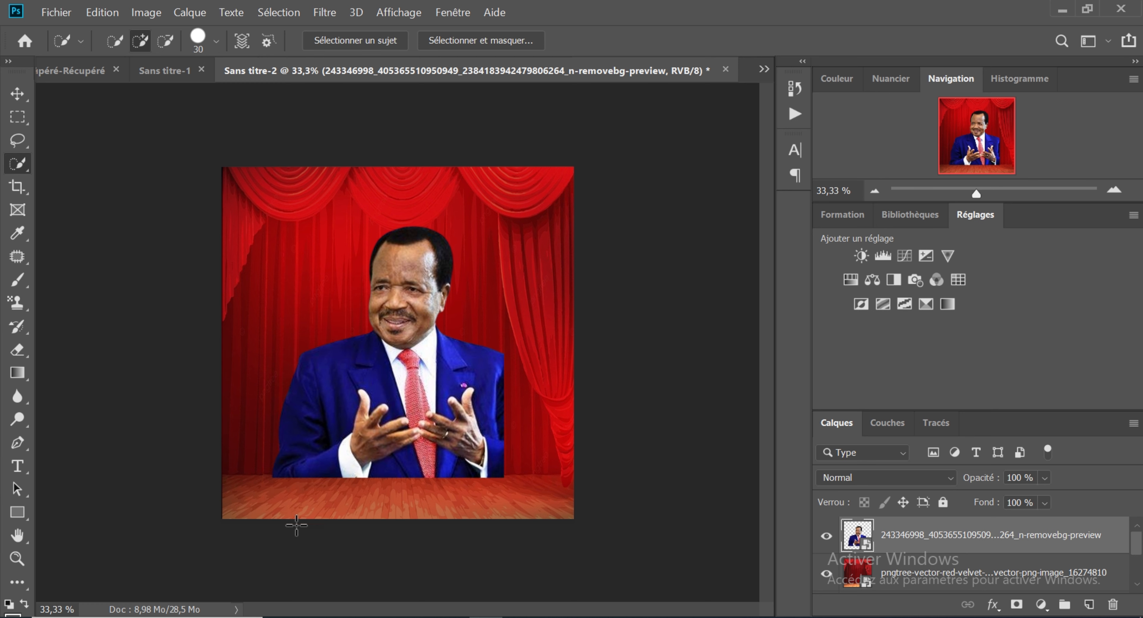
pyautogui.click(17, 93)
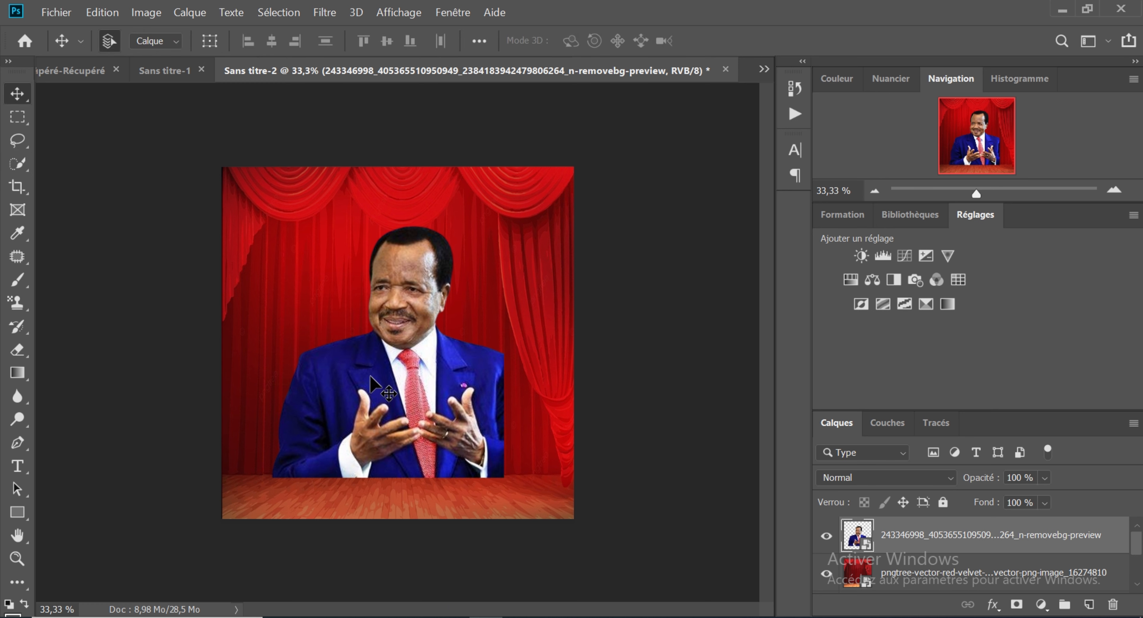
pyautogui.moveTo(370, 377)
pyautogui.mouseDown()
pyautogui.moveTo(362, 357)
pyautogui.moveTo(369, 378)
pyautogui.mouseUp()
# Step: Bring the background-free cutout of the man in sunglasses and navy suit from the Téléchargements folder into the poster
pyautogui.moveTo(317, 616)
pyautogui.click(373, 573)
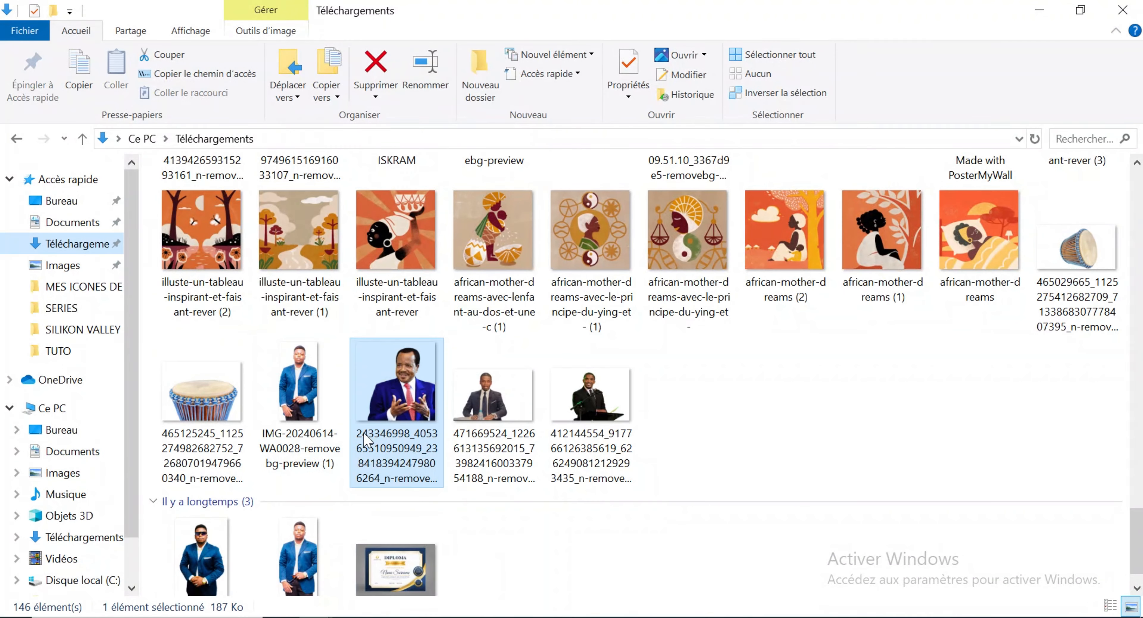
pyautogui.moveTo(1136, 513); pyautogui.dragTo(1140, 173)
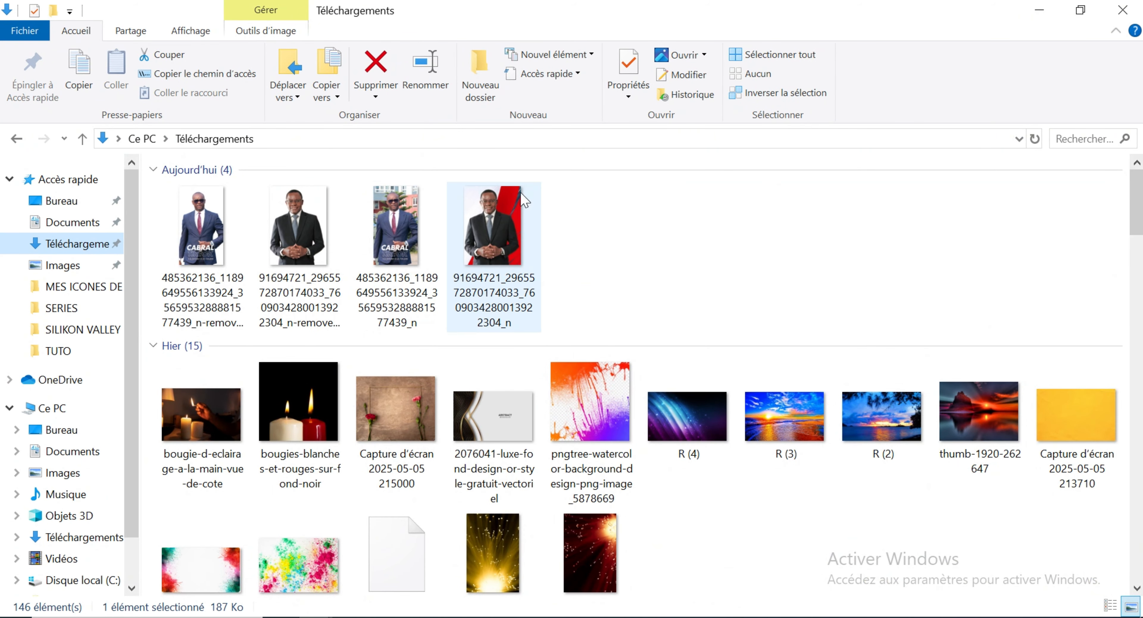
pyautogui.click(213, 229)
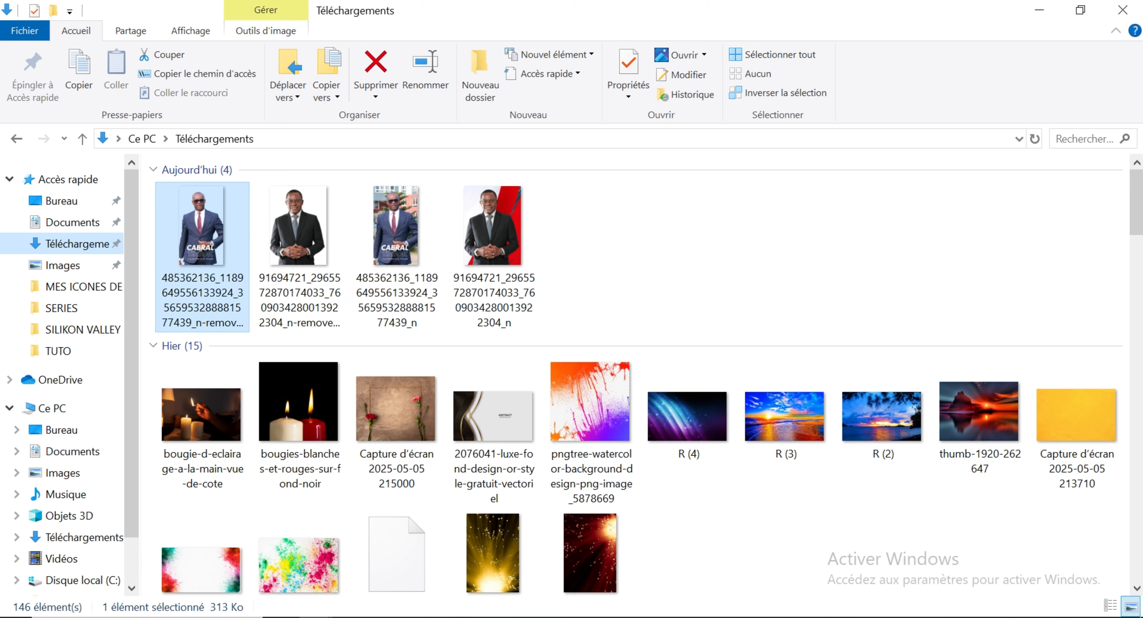
pyautogui.moveTo(202, 226); pyautogui.dragTo(498, 396)
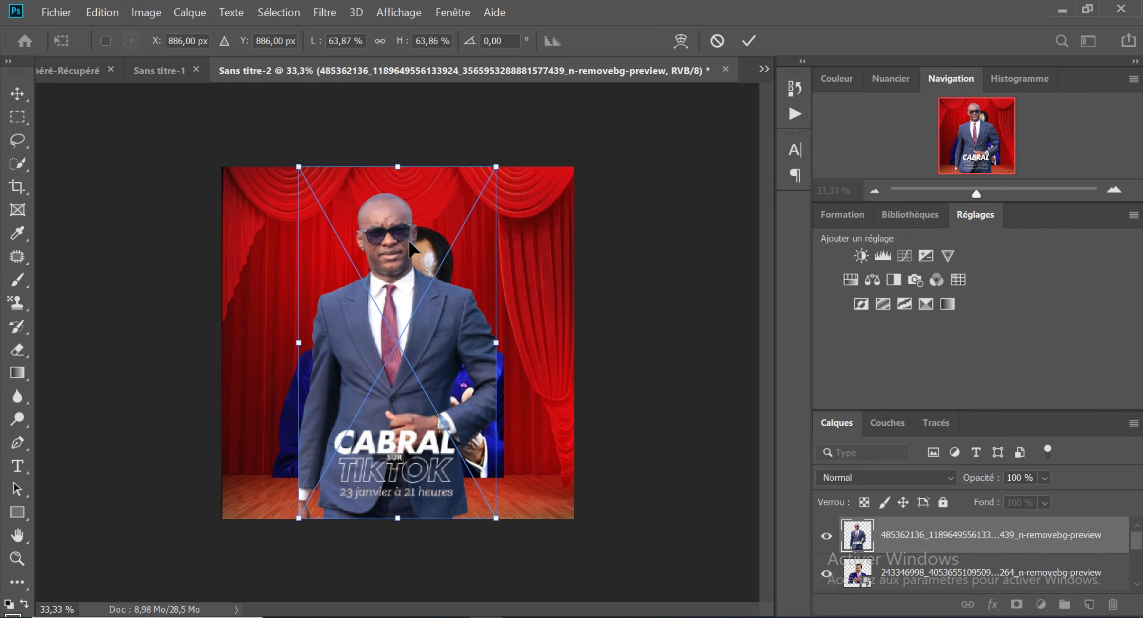
# Step: Scale the man in sunglasses to about 56 % and place him at the right side of the canvas, ending at the stage floor's back edge
pyautogui.moveTo(430, 301); pyautogui.dragTo(537, 278)
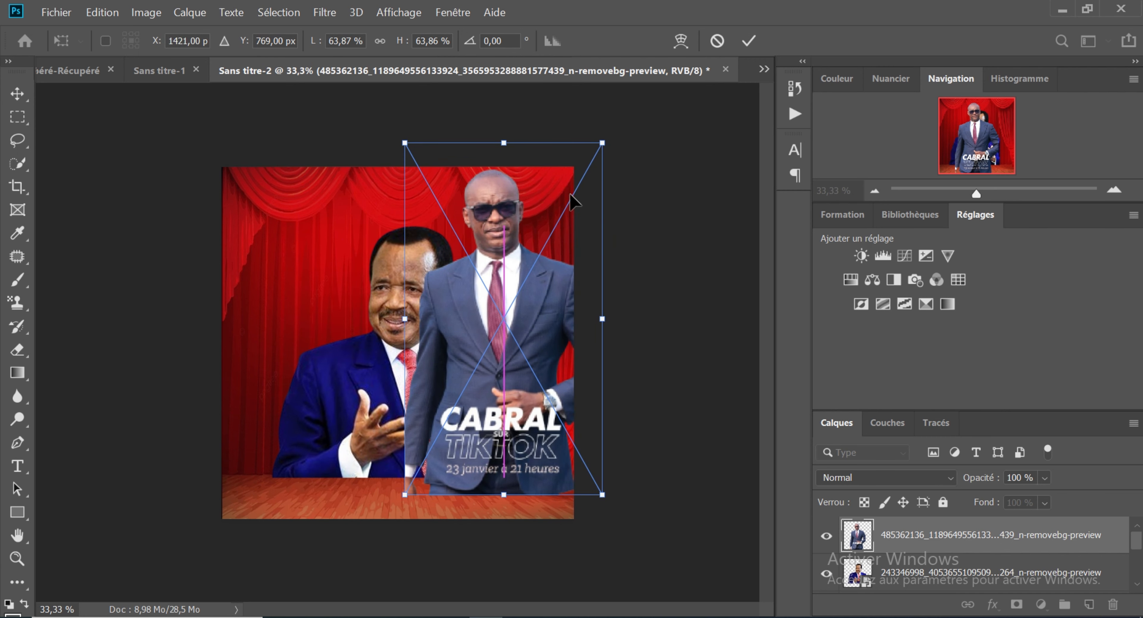
pyautogui.moveTo(601, 142); pyautogui.dragTo(578, 185)
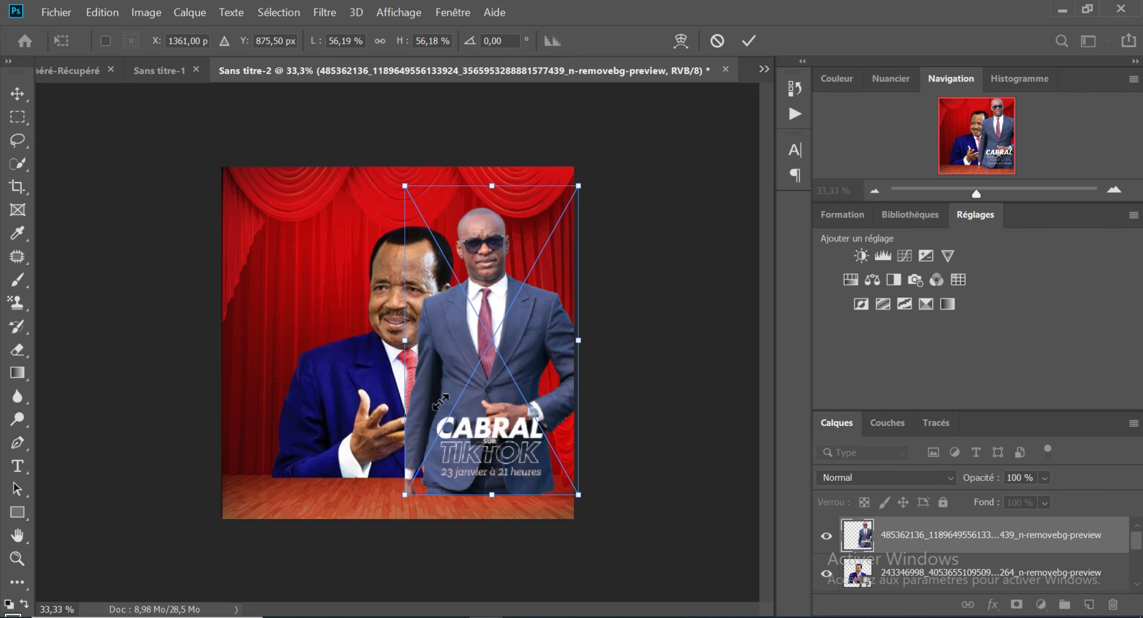
pyautogui.moveTo(489, 396); pyautogui.dragTo(491, 382)
pyautogui.press('Return')
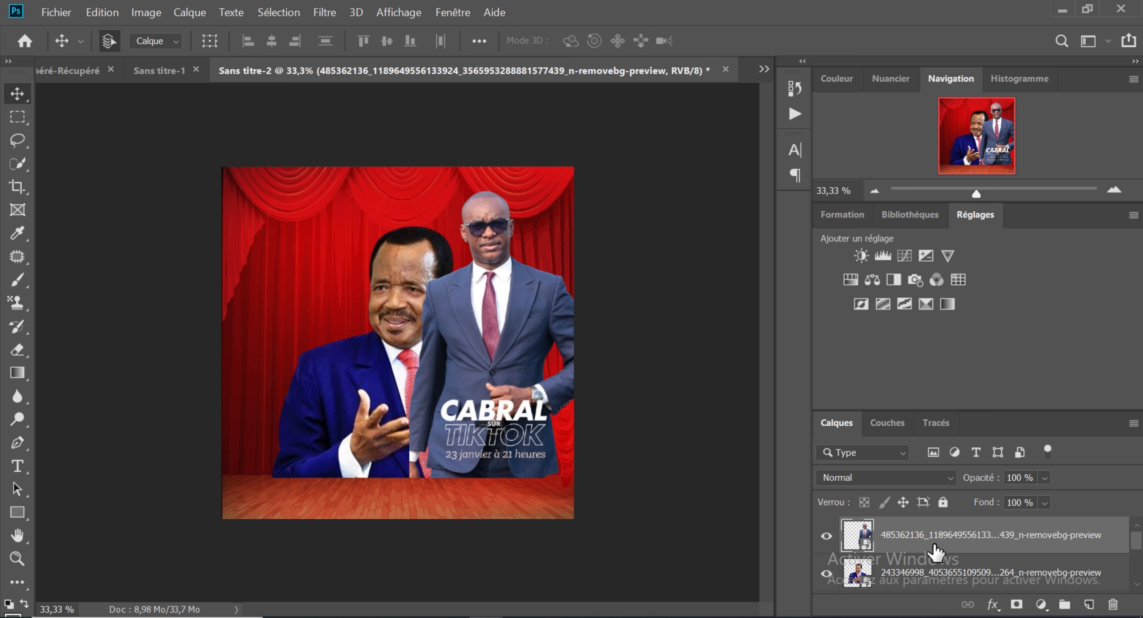
# Step: Move the sunglasses man's layer below the blue-suited man's layer, then shift the blue-suited man slightly left
pyautogui.moveTo(936, 543); pyautogui.dragTo(947, 587)
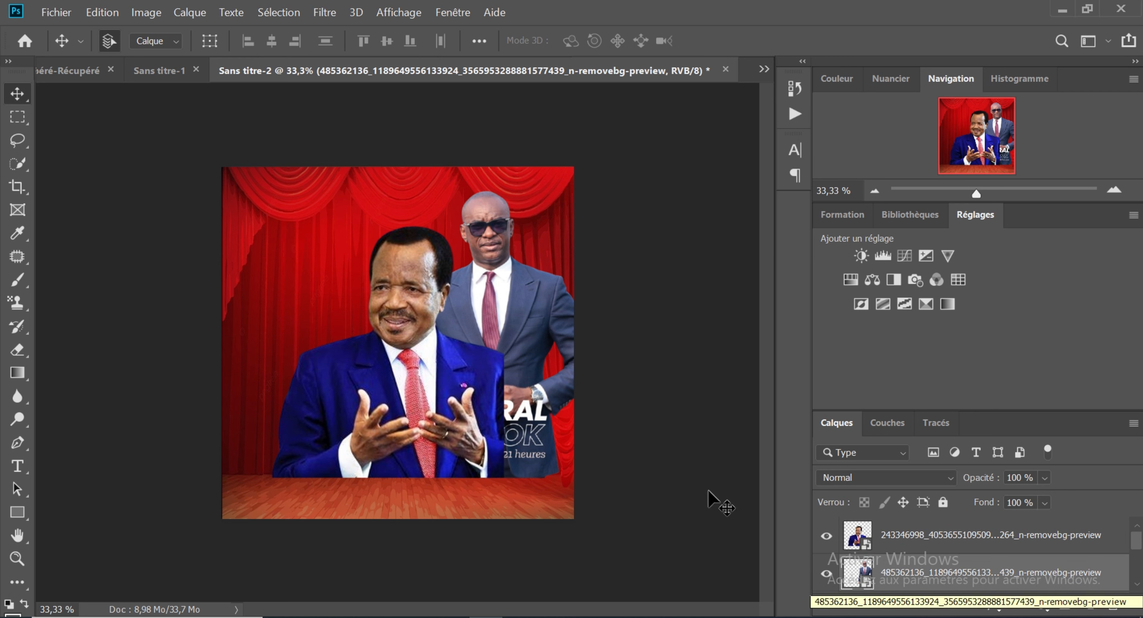
pyautogui.click(442, 411)
pyautogui.moveTo(442, 411)
pyautogui.mouseDown()
pyautogui.moveTo(421, 408)
pyautogui.moveTo(437, 406)
pyautogui.mouseUp()
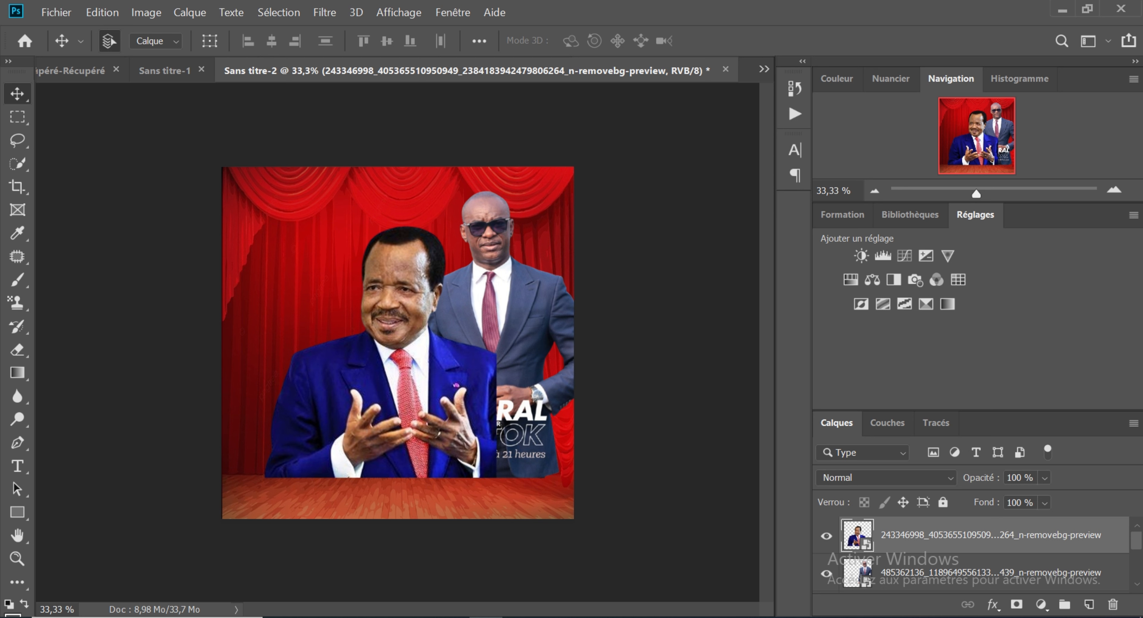
# Step: Bring the background-free cutout of the man in glasses and black suit from the Téléchargements folder into the poster
pyautogui.moveTo(331, 615)
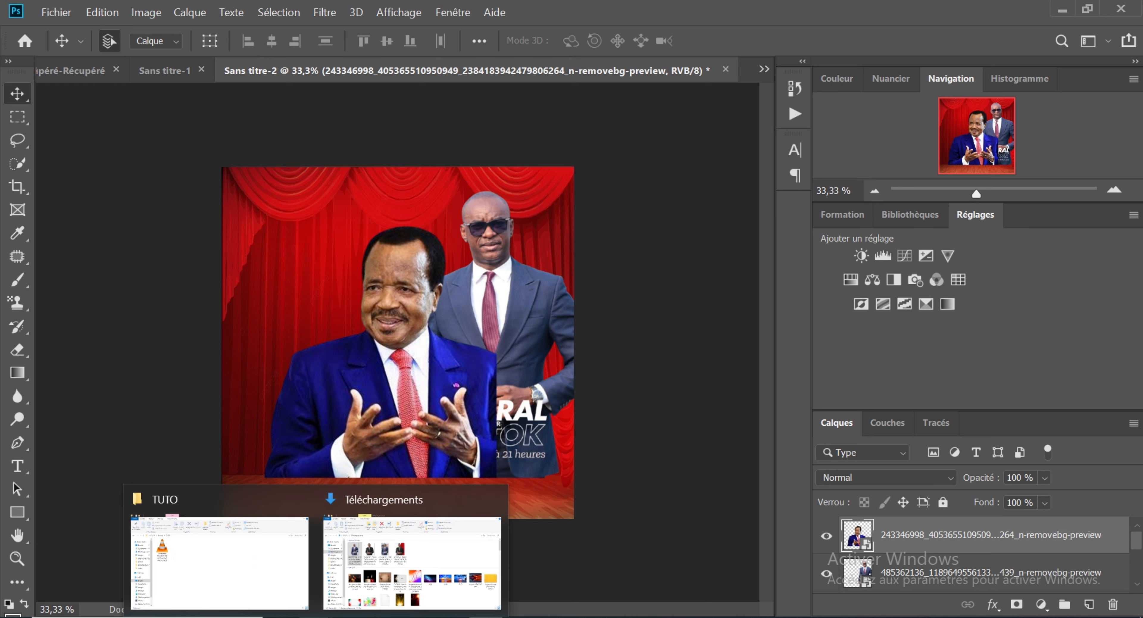
pyautogui.click(353, 603)
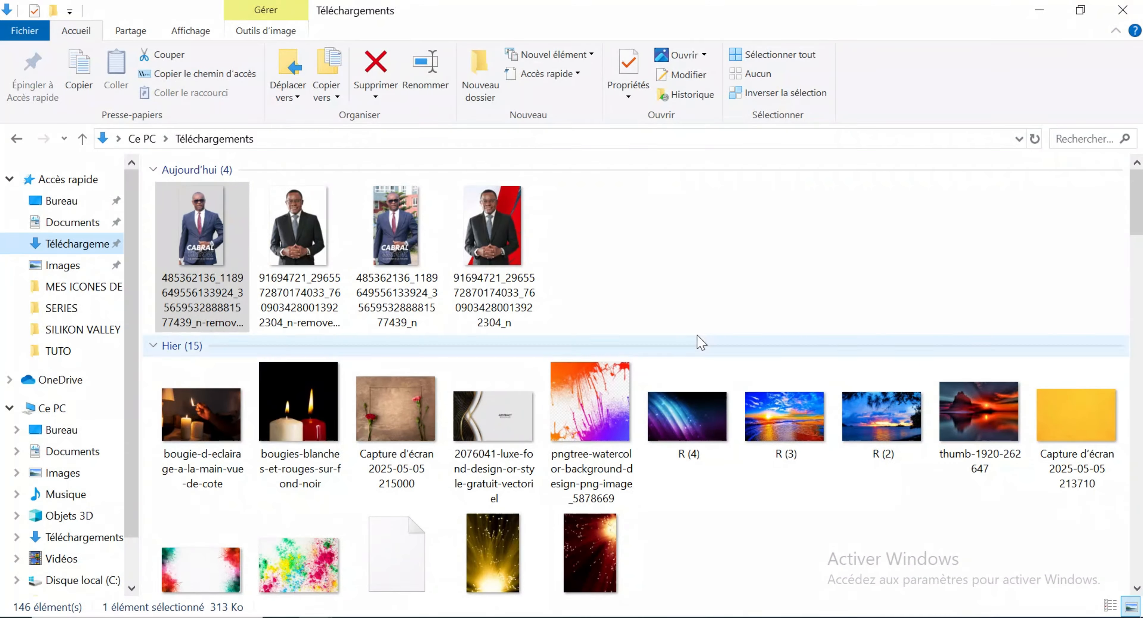
pyautogui.click(612, 302)
pyautogui.click(309, 236)
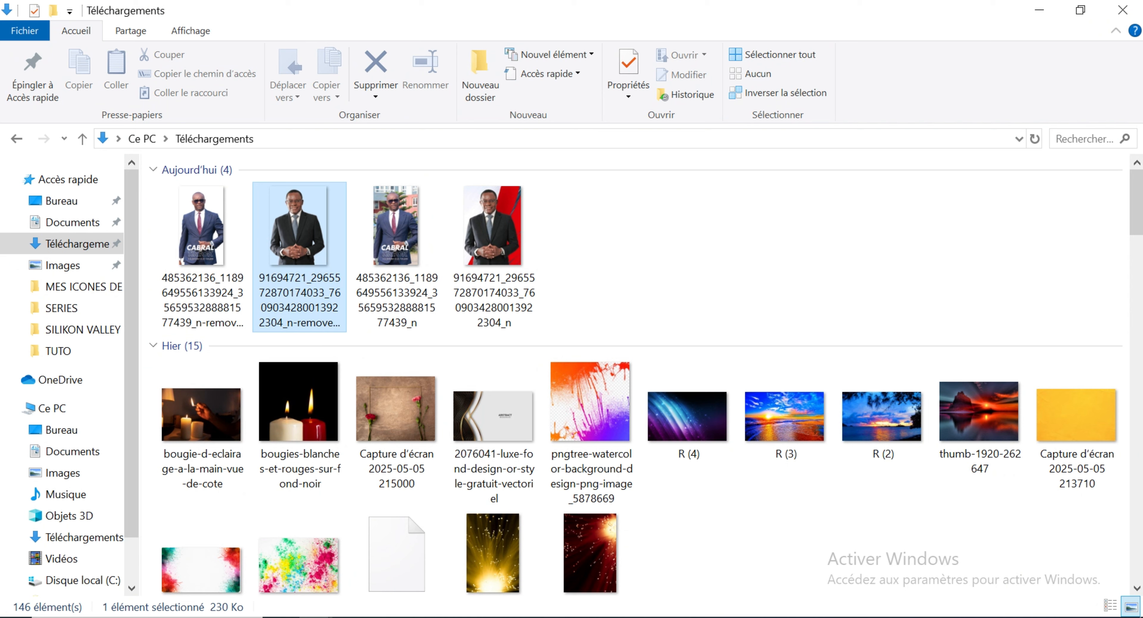
pyautogui.moveTo(309, 236); pyautogui.dragTo(263, 389)
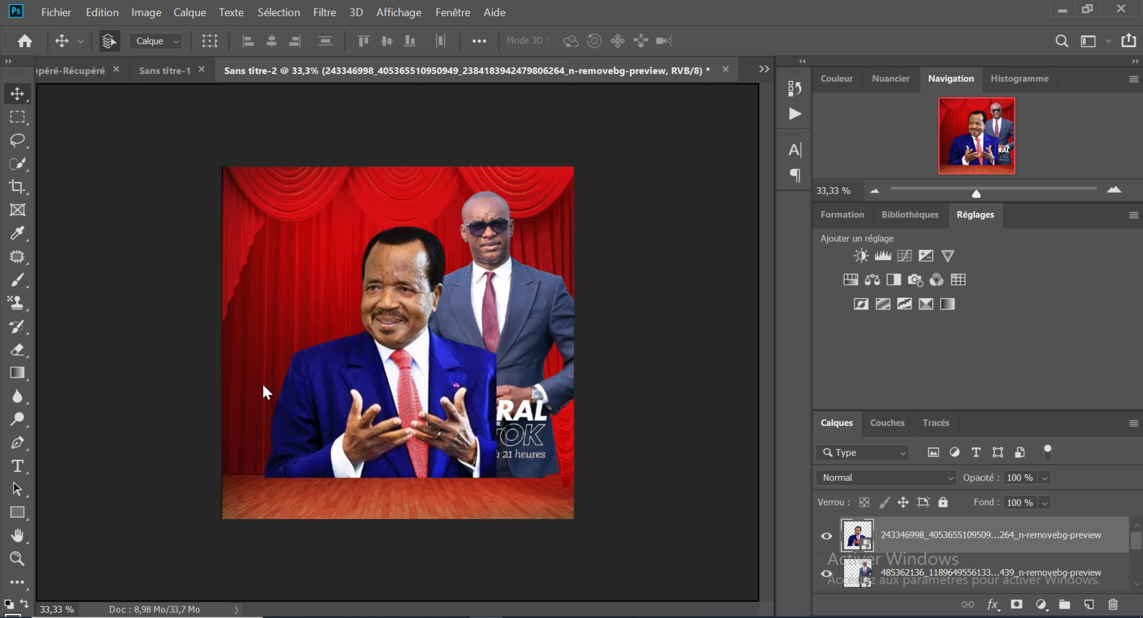
# Step: Scale the black-suited man to about 61 % at the canvas's left side, ending at the floor's back edge, and place his layer below the blue-suited man's
pyautogui.moveTo(394, 397); pyautogui.dragTo(334, 388)
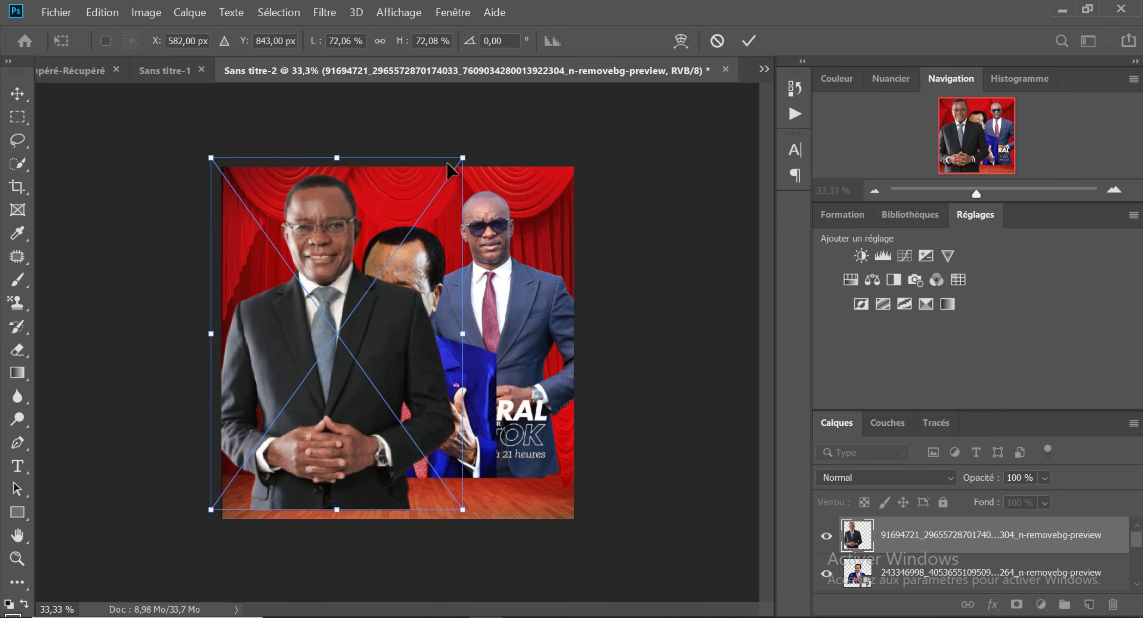
pyautogui.moveTo(461, 157); pyautogui.dragTo(410, 206)
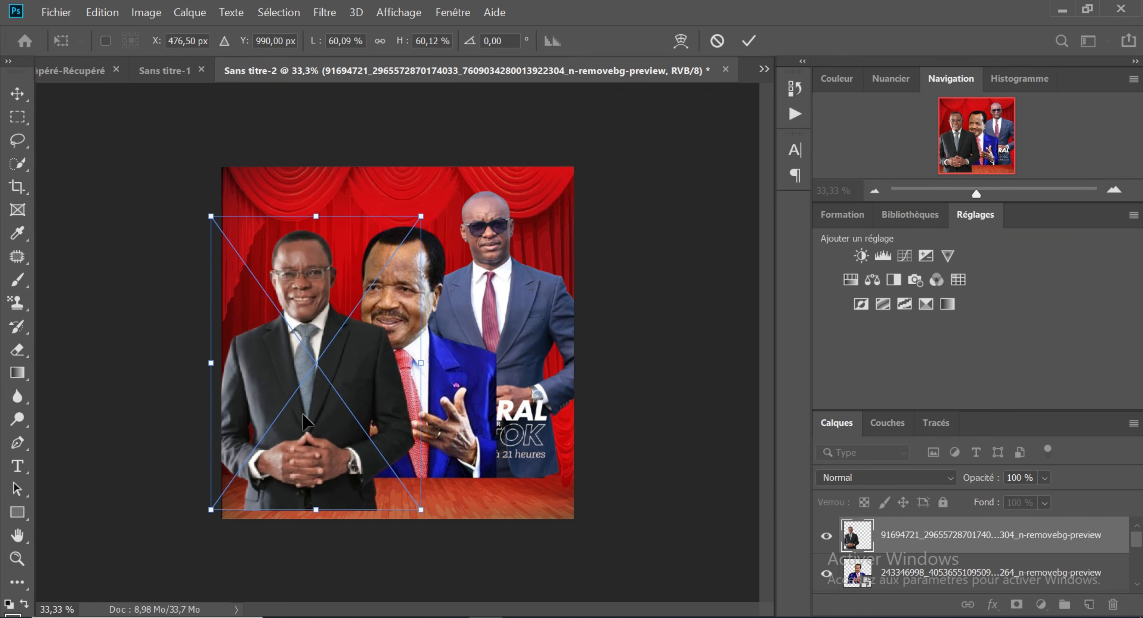
pyautogui.moveTo(307, 425); pyautogui.dragTo(291, 386)
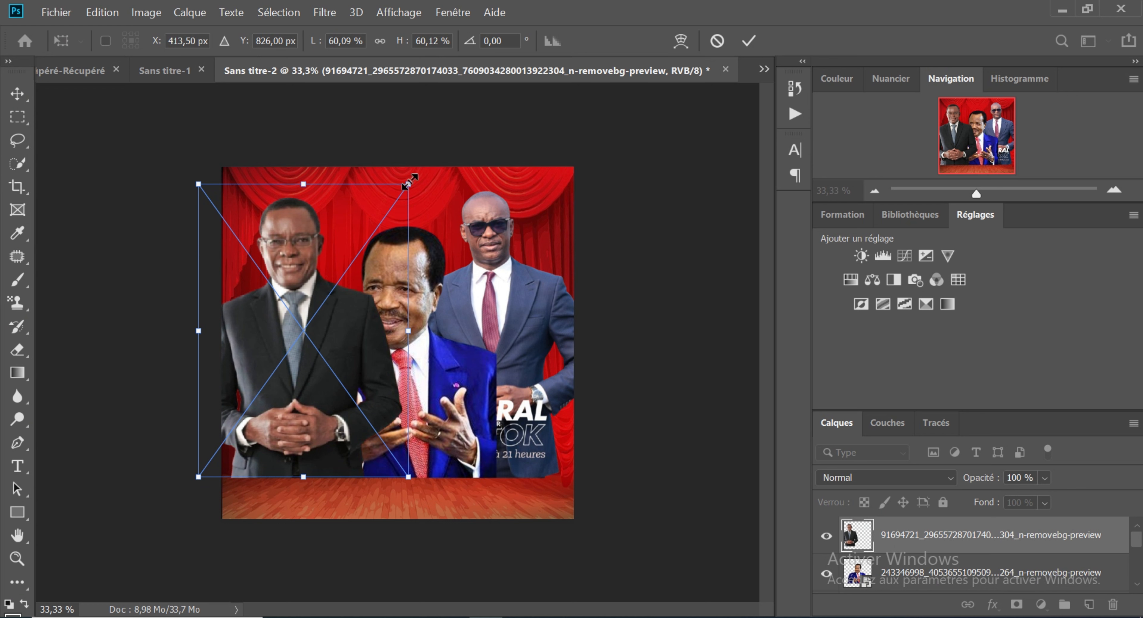
pyautogui.moveTo(408, 183); pyautogui.dragTo(413, 178)
pyautogui.press('Return')
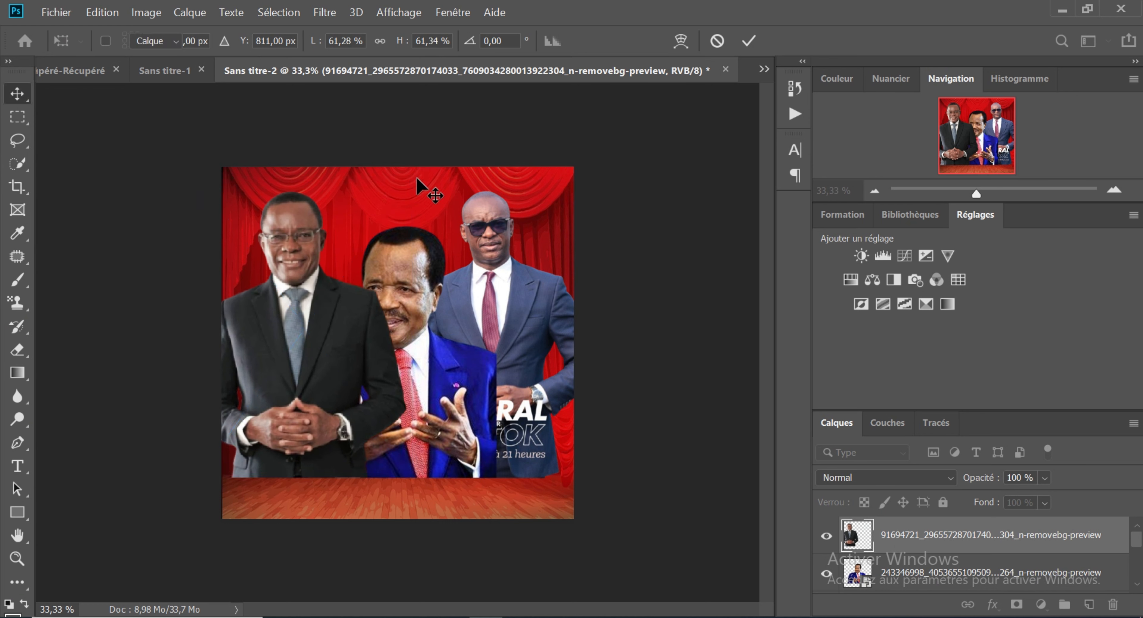
pyautogui.moveTo(946, 555); pyautogui.dragTo(952, 588)
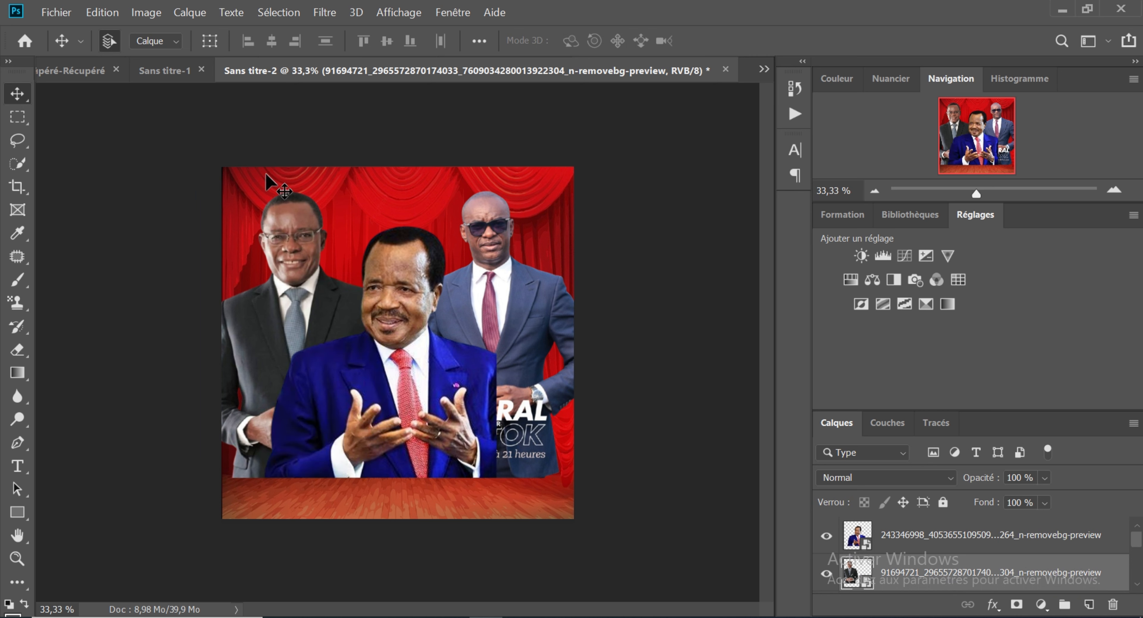
# Step: Consult the finished poster in Sans titre-1, and add an empty layer above the black-suited man's layer in Sans titre-2
pyautogui.click(147, 70)
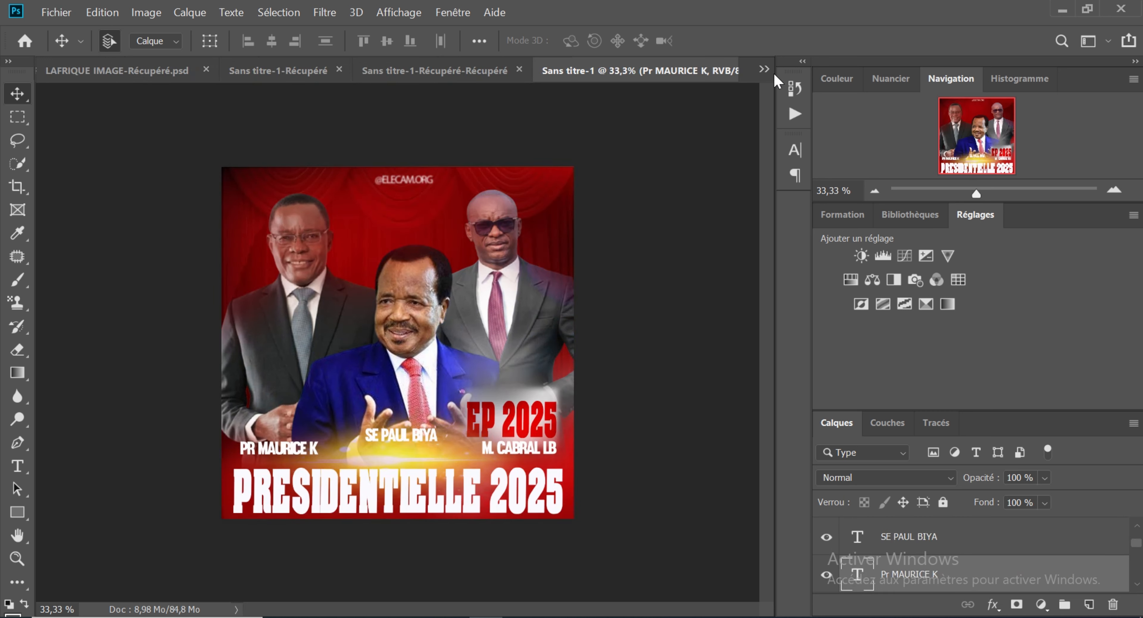
pyautogui.click(764, 69)
pyautogui.click(799, 152)
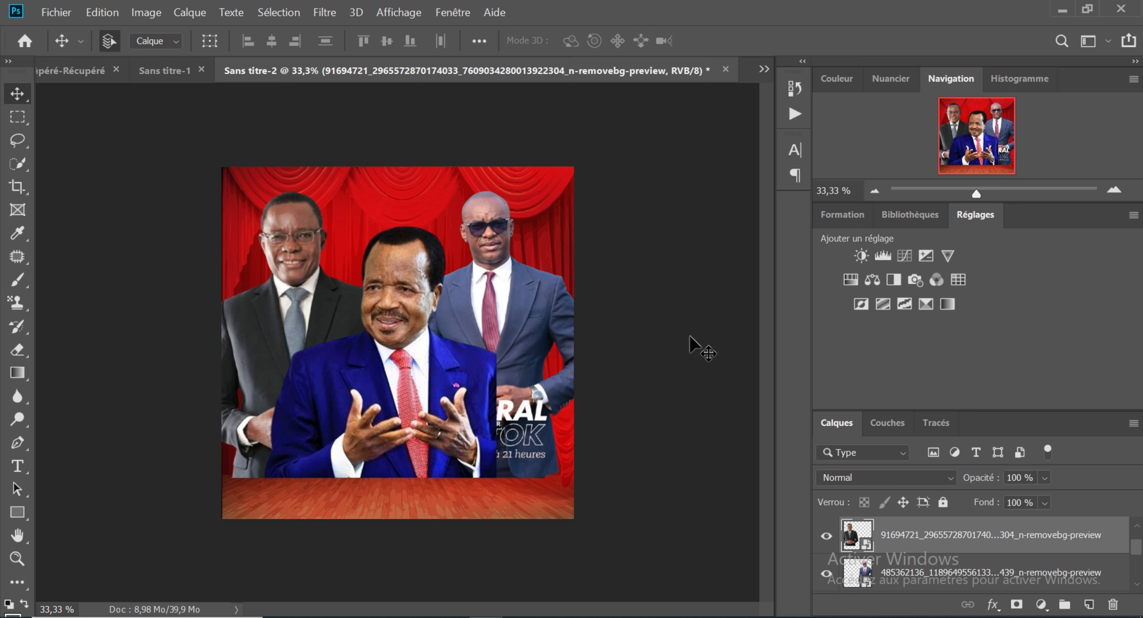
pyautogui.moveTo(720, 577)
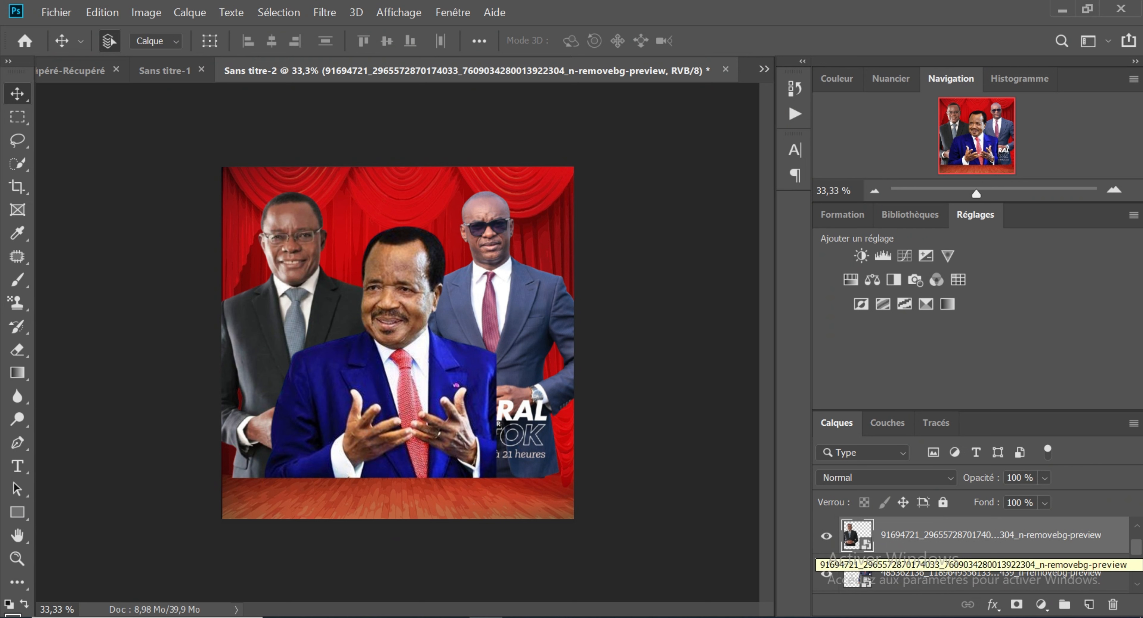
pyautogui.click(1090, 607)
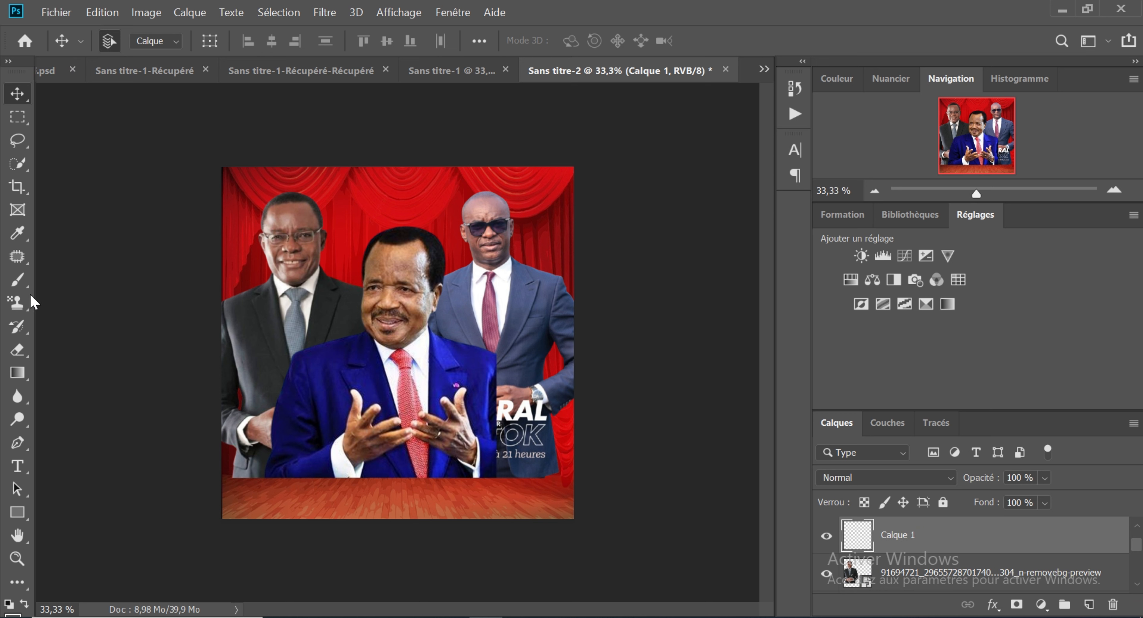
pyautogui.click(17, 233)
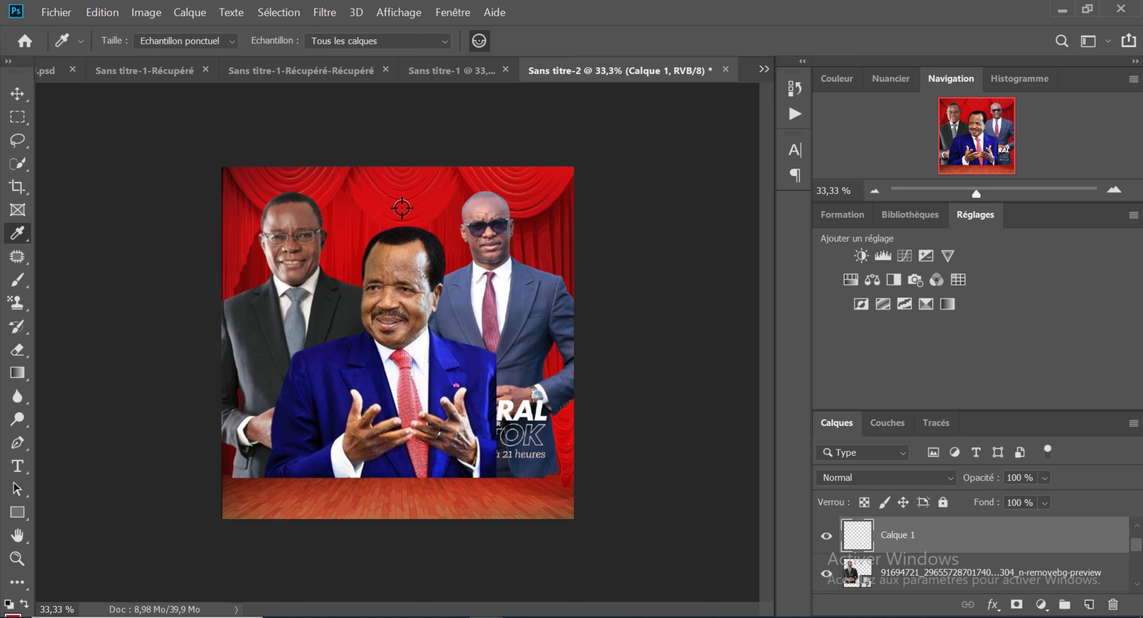
pyautogui.click(19, 281)
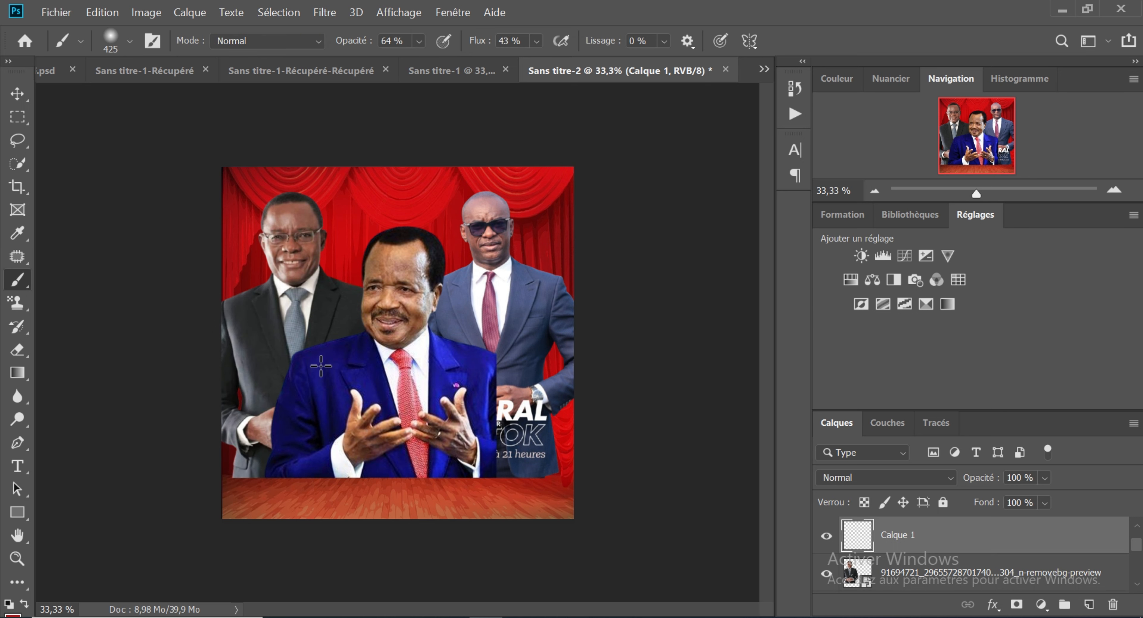
pyautogui.click(349, 356)
pyautogui.press('v')
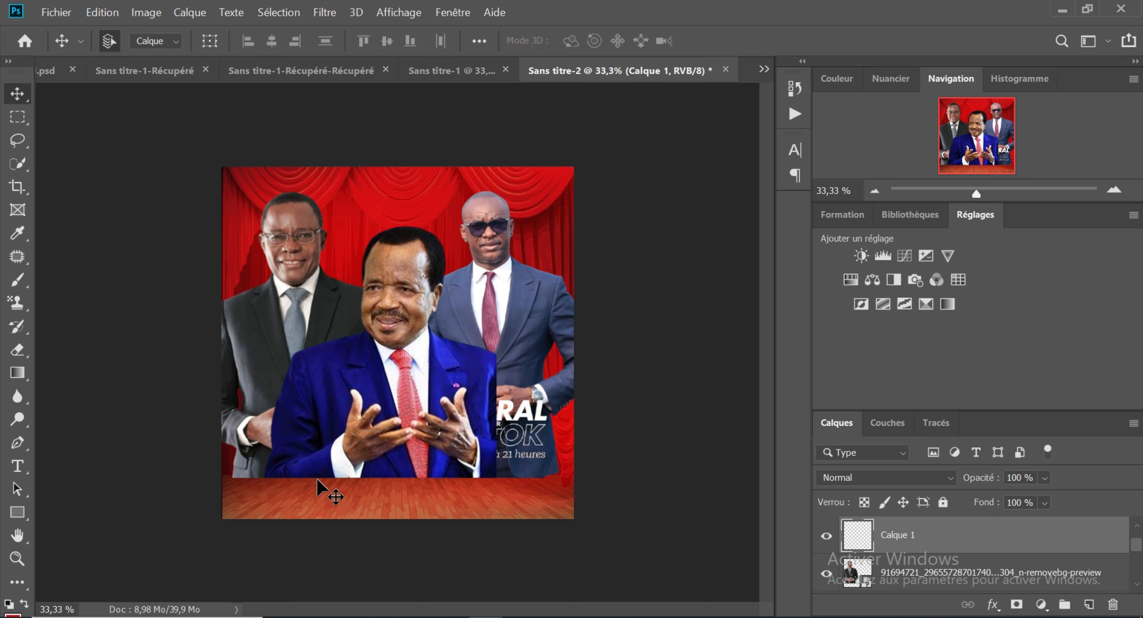
pyautogui.click(321, 506)
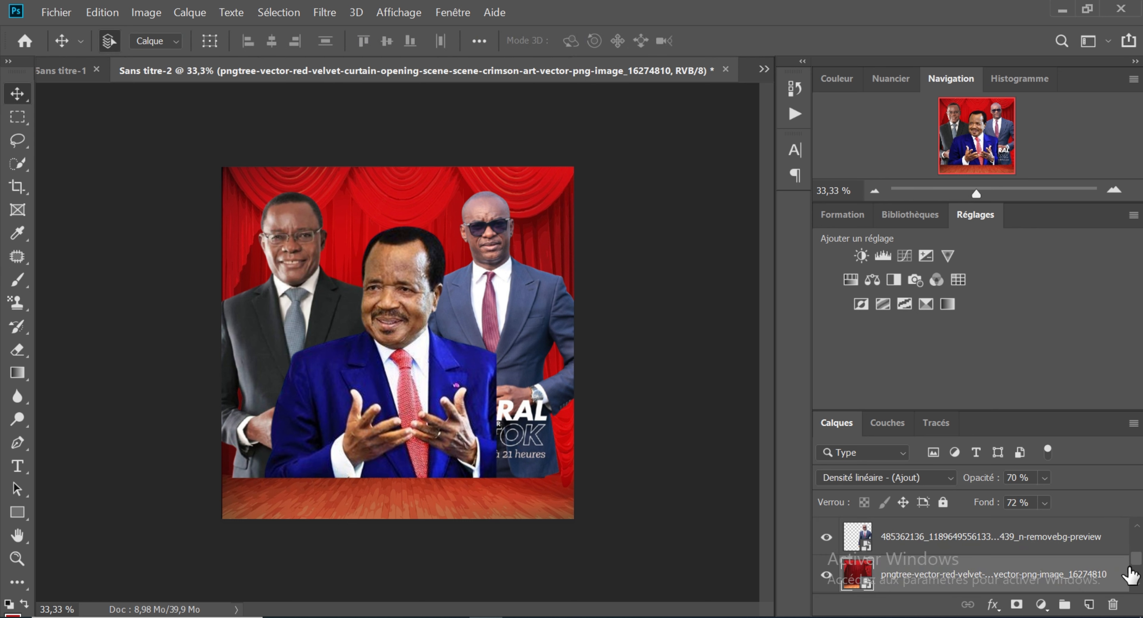
# Step: Move the empty layer Calque 1 above the blue-suited man's layer, and sample the curtain's red as the painting colour
pyautogui.scroll(3, 1129, 574)
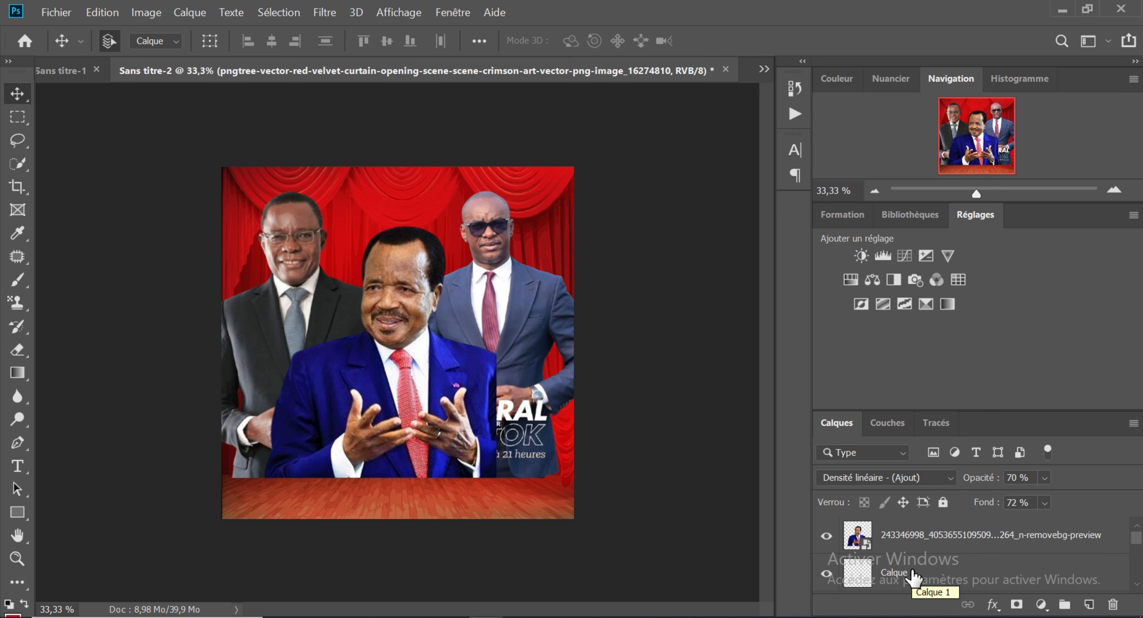
pyautogui.moveTo(911, 577); pyautogui.dragTo(906, 541)
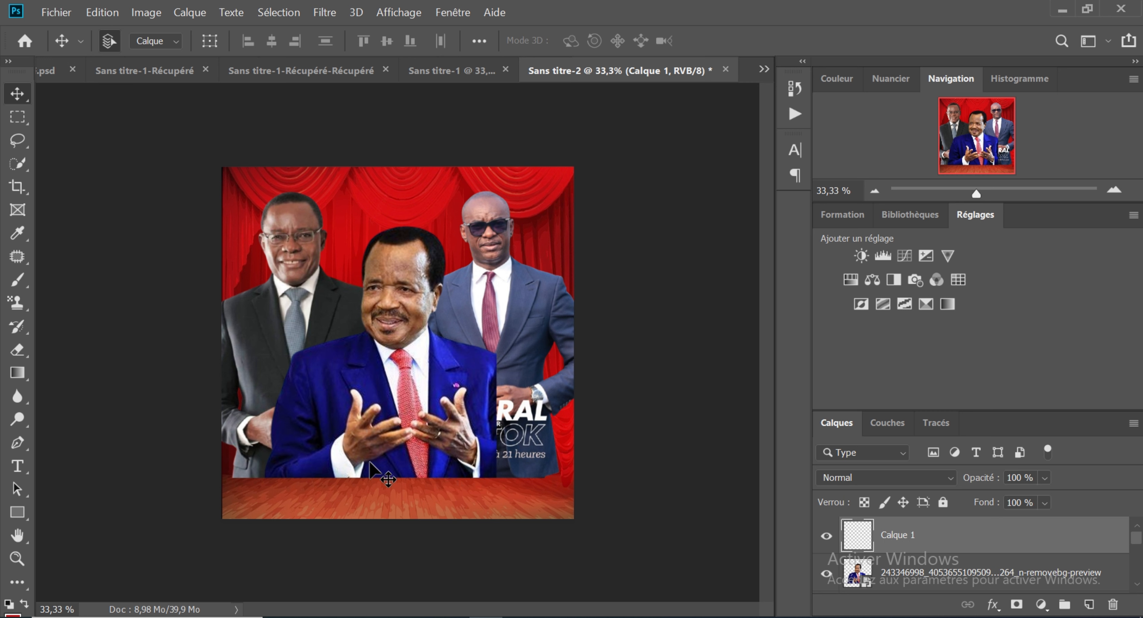
pyautogui.click(17, 233)
pyautogui.click(365, 212)
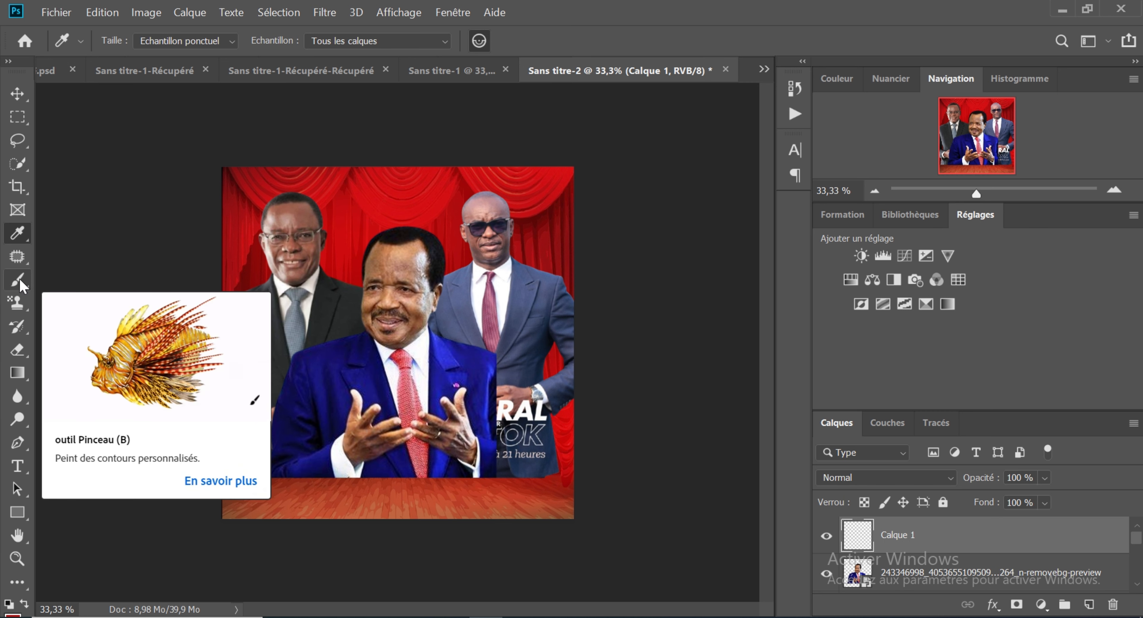
# Step: Paint red over the whole stage floor and the men's lower edges with a soft 425 px brush at 64 % opacity and 43 % flow
pyautogui.click(17, 280)
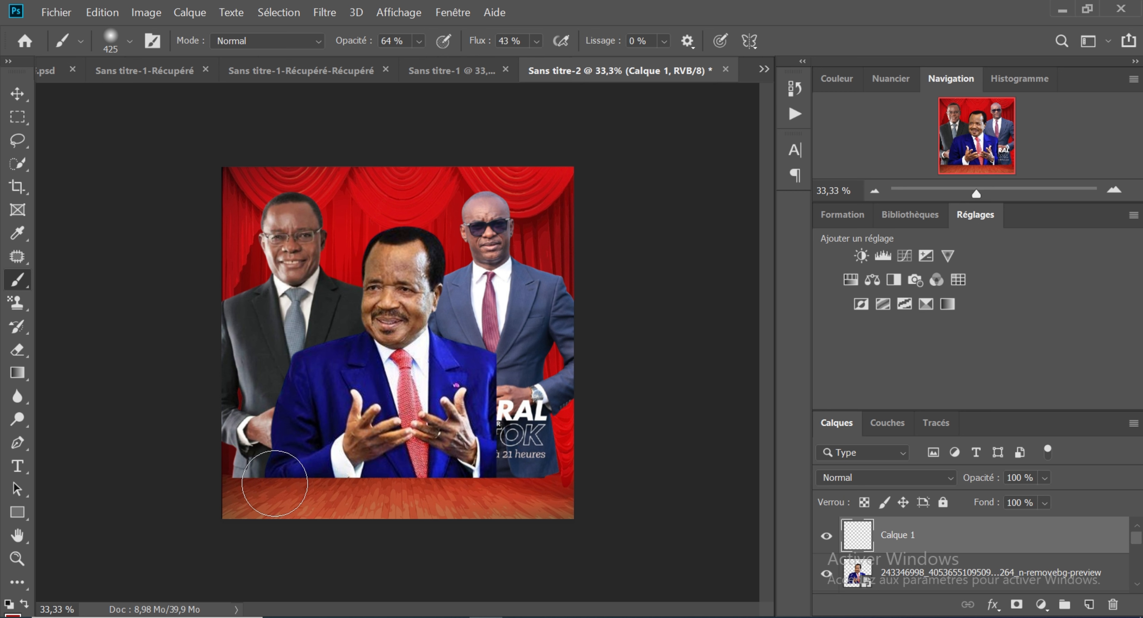
pyautogui.moveTo(275, 484); pyautogui.dragTo(258, 492)
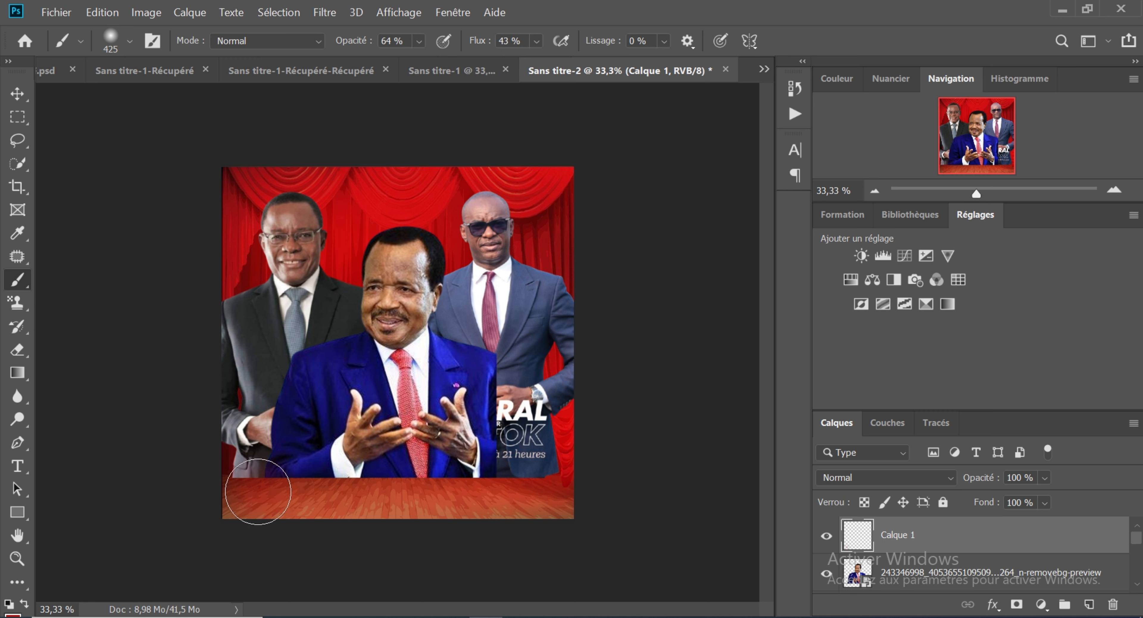
pyautogui.moveTo(257, 492)
pyautogui.mouseDown()
pyautogui.moveTo(238, 491)
pyautogui.moveTo(342, 503)
pyautogui.moveTo(301, 508)
pyautogui.moveTo(296, 493)
pyautogui.moveTo(335, 517)
pyautogui.mouseUp()
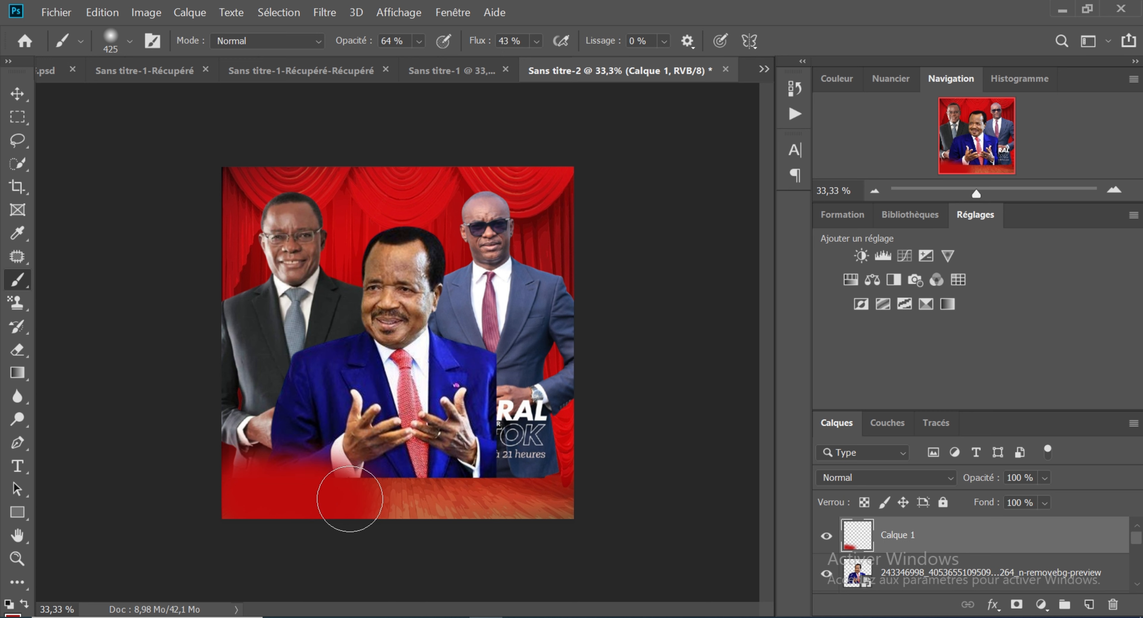
pyautogui.moveTo(401, 496)
pyautogui.mouseDown()
pyautogui.moveTo(417, 500)
pyautogui.moveTo(397, 501)
pyautogui.mouseUp()
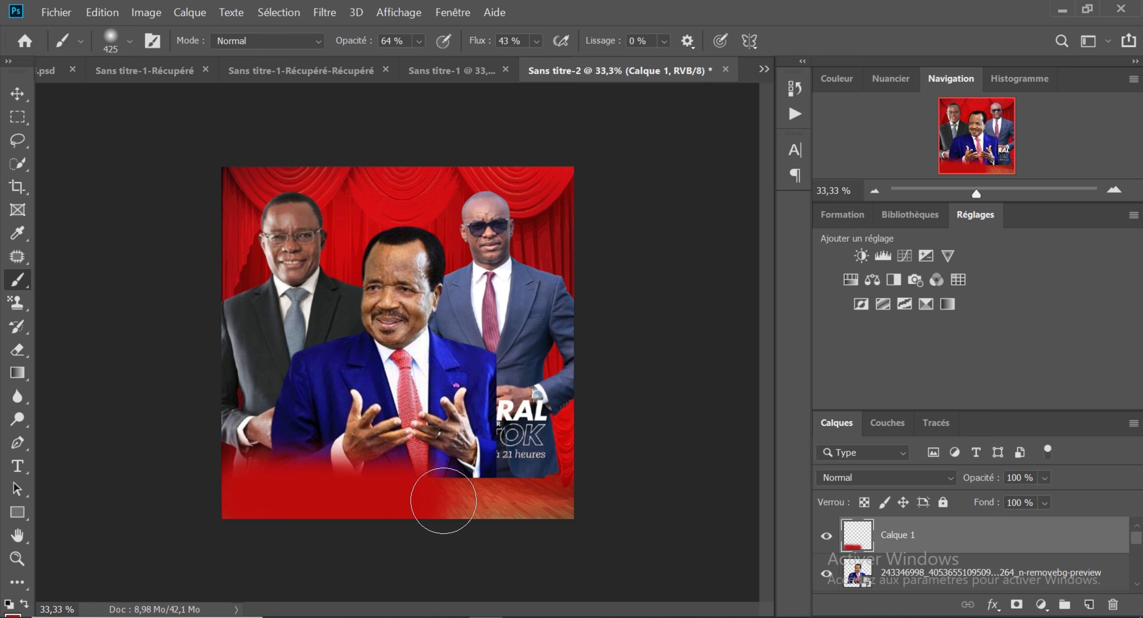
pyautogui.moveTo(450, 498); pyautogui.dragTo(395, 506)
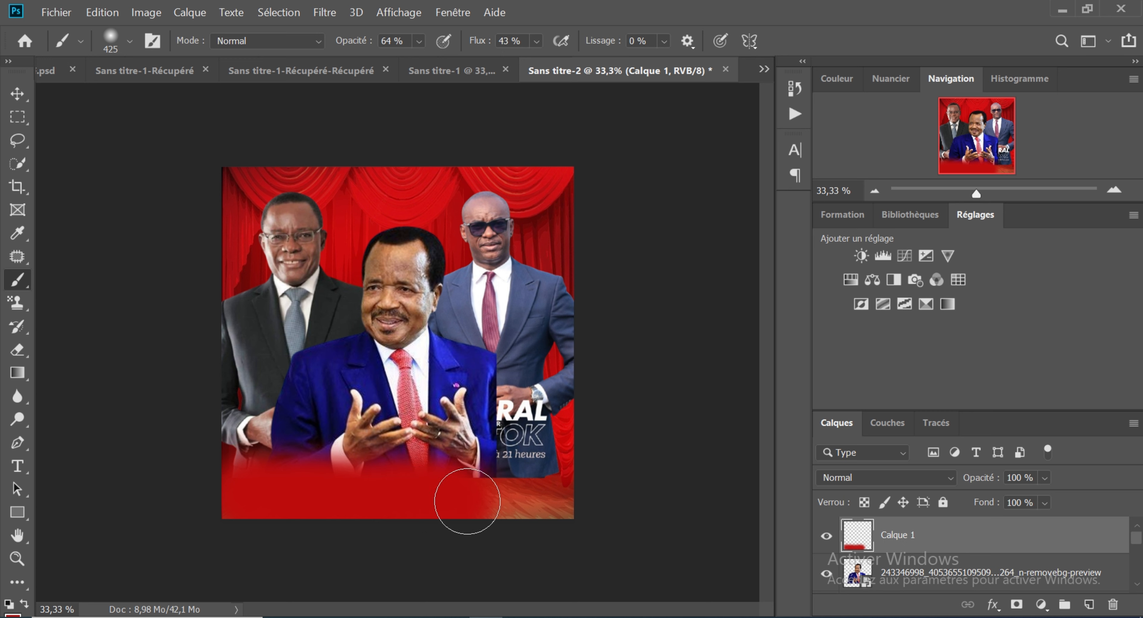
pyautogui.moveTo(477, 502)
pyautogui.mouseDown()
pyautogui.moveTo(508, 503)
pyautogui.moveTo(498, 500)
pyautogui.mouseUp()
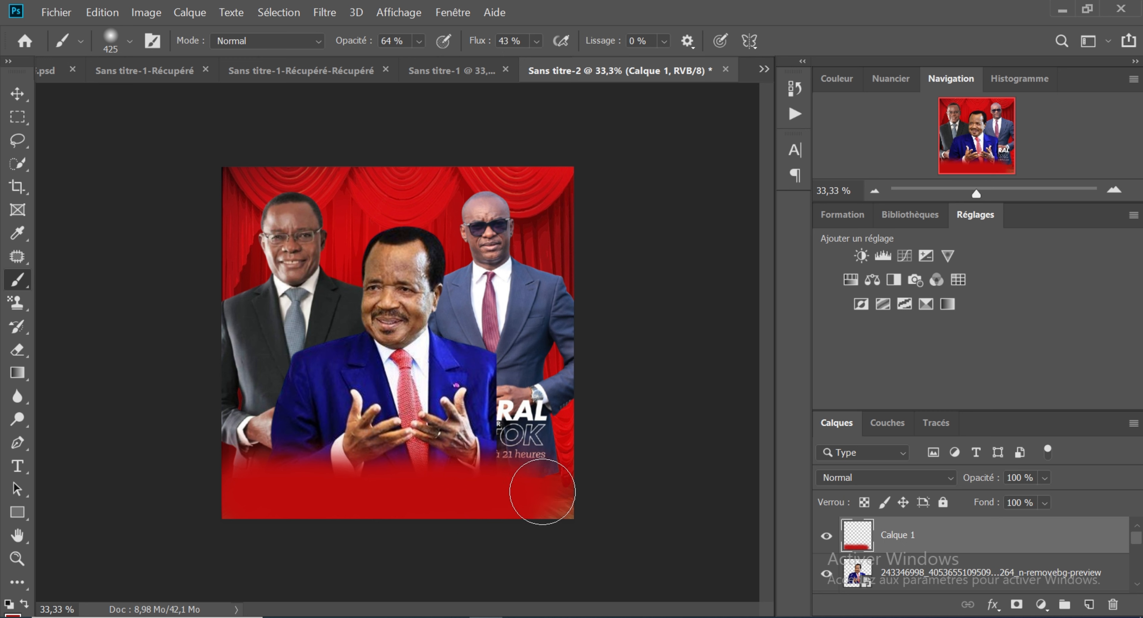
pyautogui.moveTo(547, 490); pyautogui.dragTo(553, 489)
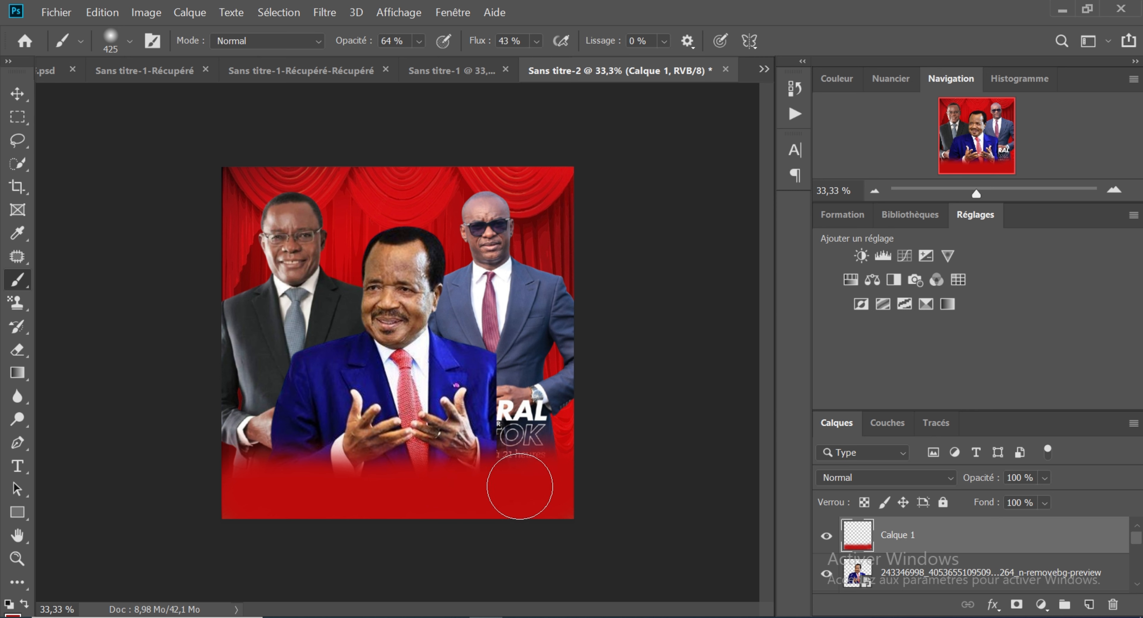
pyautogui.moveTo(478, 487)
pyautogui.mouseDown()
pyautogui.moveTo(265, 495)
pyautogui.moveTo(471, 496)
pyautogui.mouseUp()
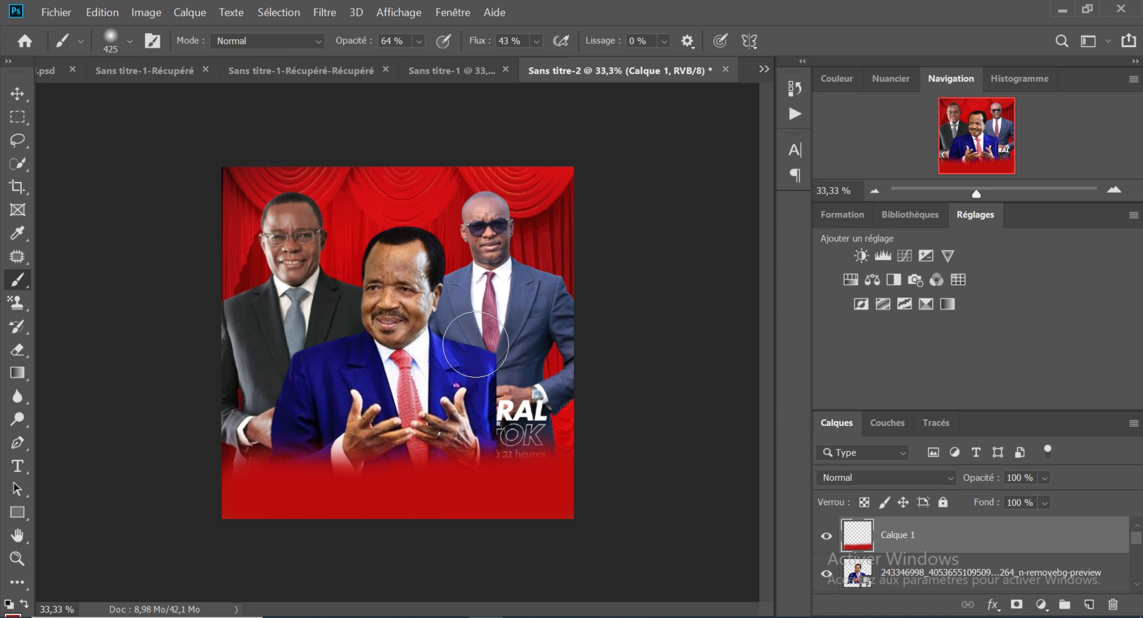
# Step: Compare with the finished poster in Sans titre-1, and add a Teinte/Saturation adjustment layer above the red-painted layer in Sans titre-2
pyautogui.click(441, 75)
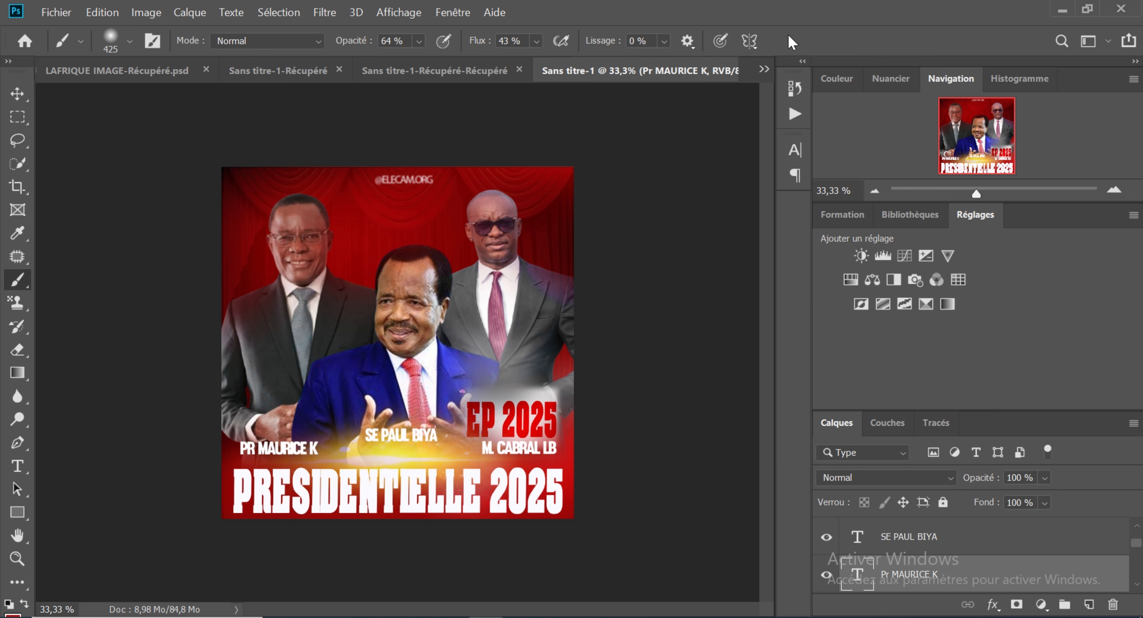
pyautogui.click(761, 68)
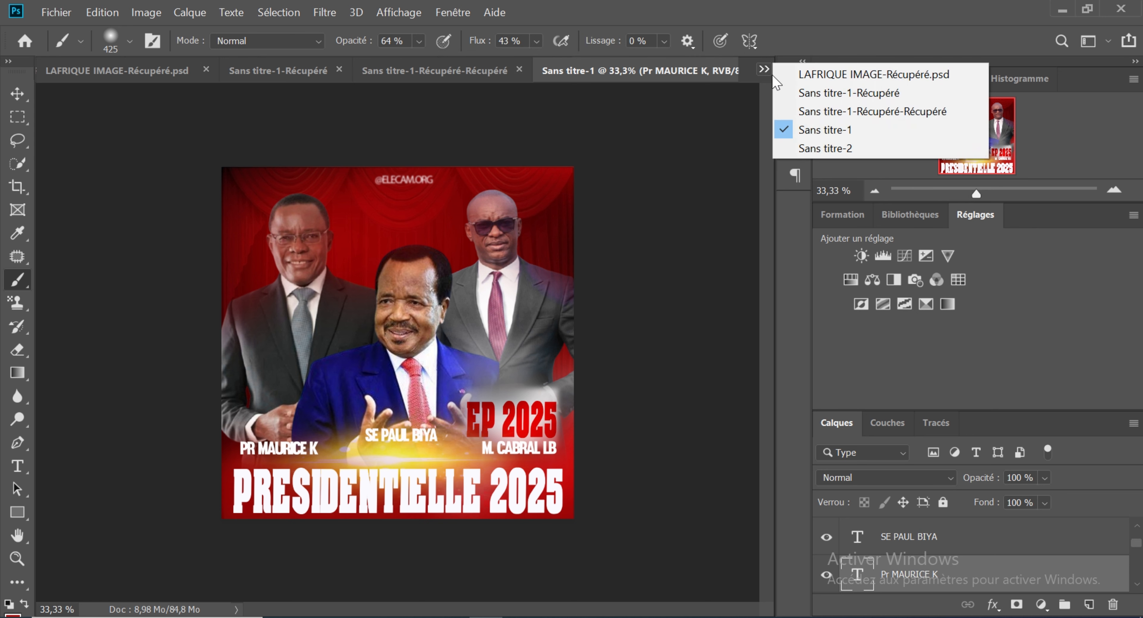
pyautogui.click(808, 155)
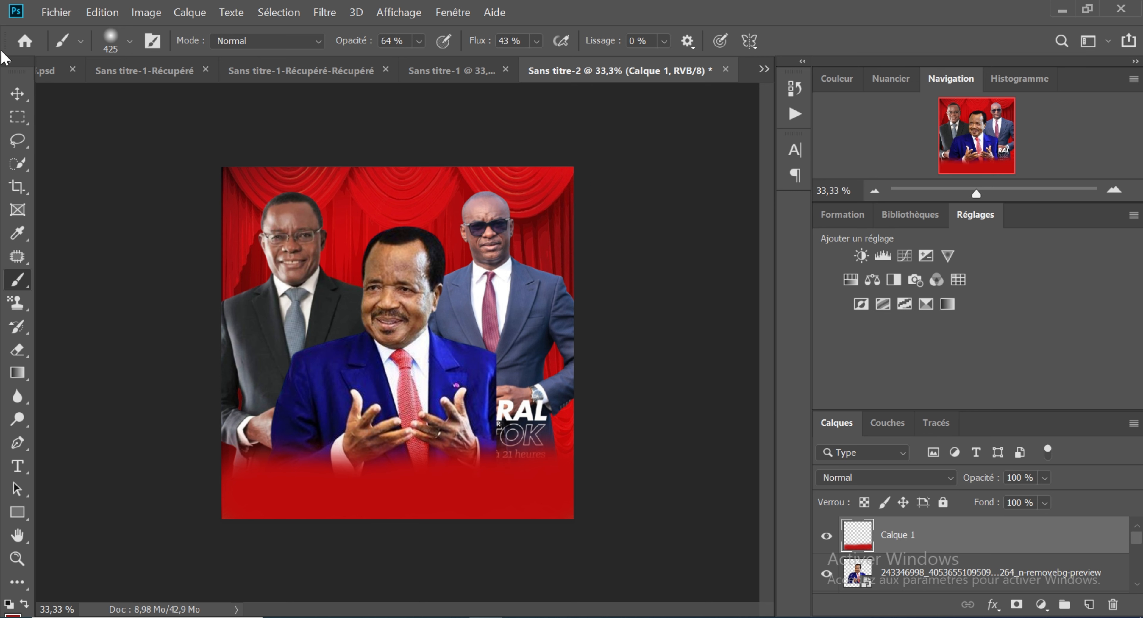
pyautogui.click(17, 94)
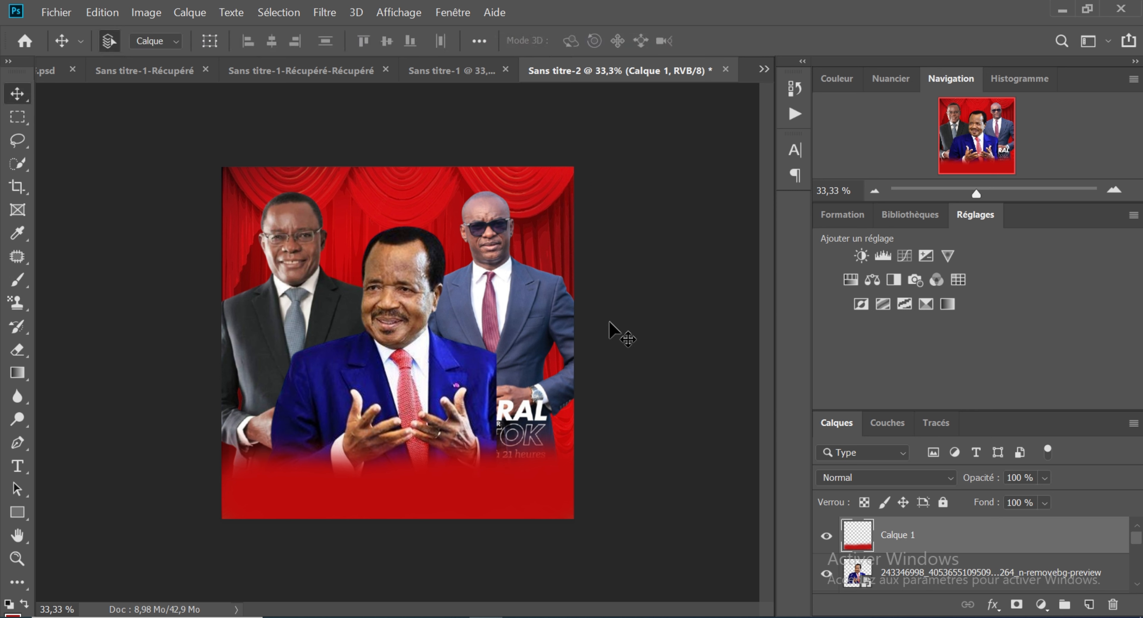
pyautogui.click(850, 279)
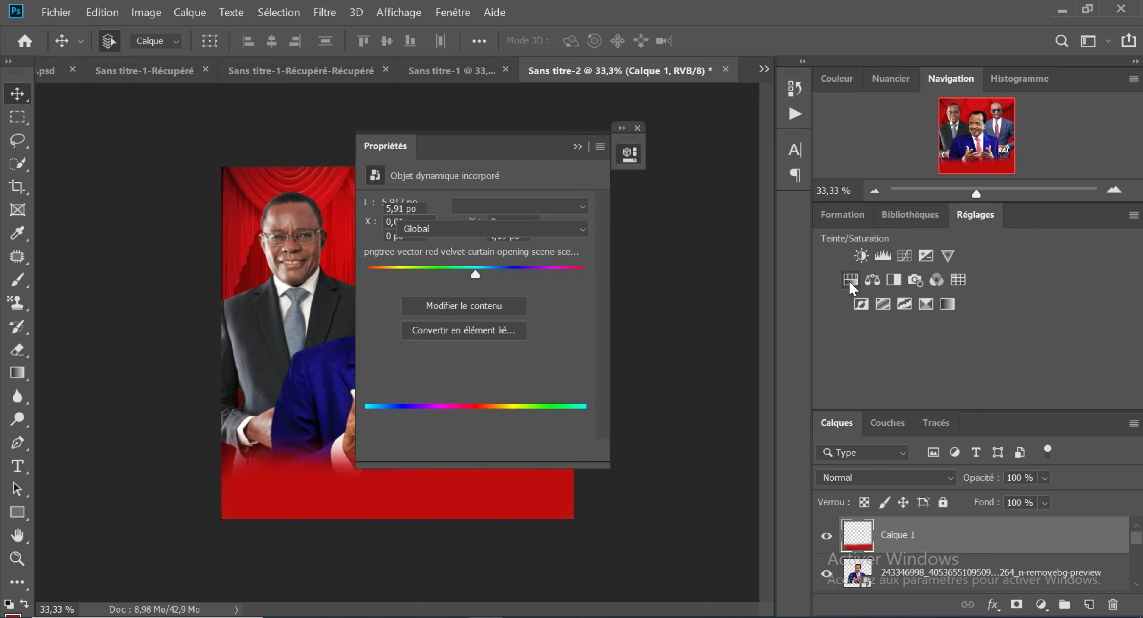
# Step: Dock the floating Propriétés panel with the Caractère and Paragraphe panels, and display the Teinte/Saturation settings
pyautogui.moveTo(501, 147); pyautogui.dragTo(794, 154)
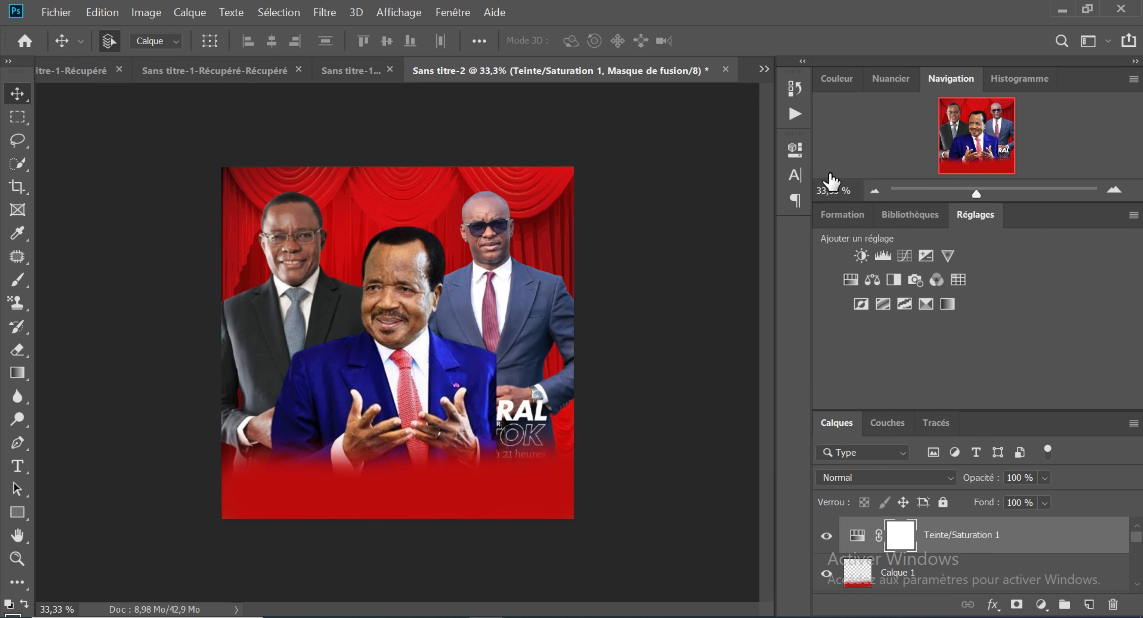
pyautogui.click(797, 177)
pyautogui.click(797, 174)
pyautogui.click(795, 150)
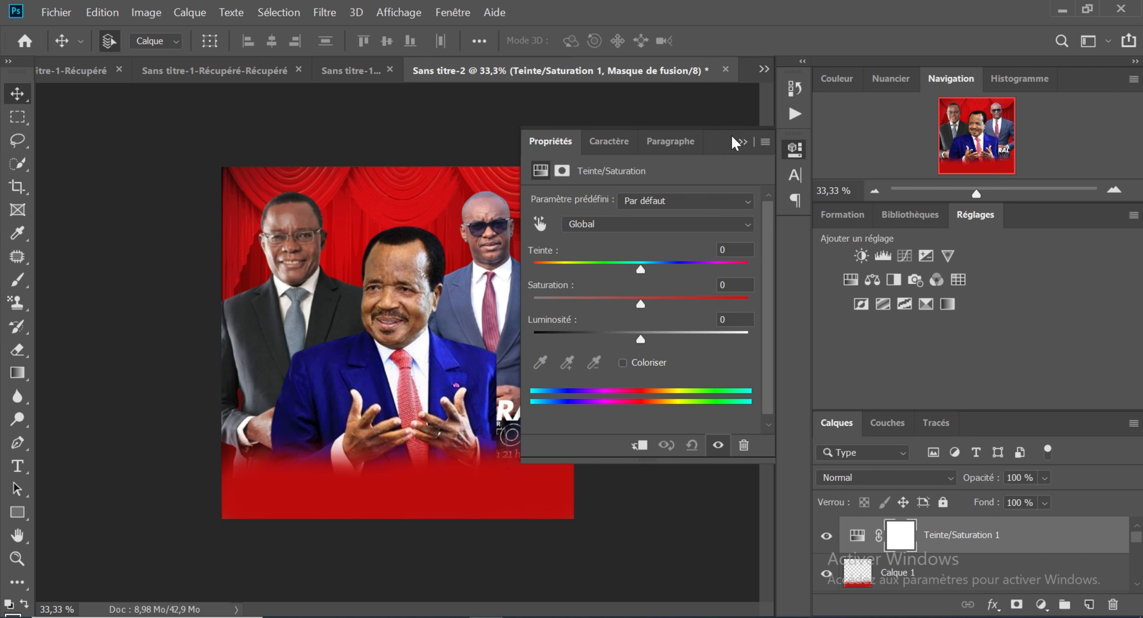
# Step: Move the Propriétés panel clear of the poster, and try darkening the Bleus range sampled from the right-hand man's suit to a Luminosité of -92
pyautogui.moveTo(734, 143); pyautogui.dragTo(794, 141)
pyautogui.moveTo(722, 152); pyautogui.dragTo(823, 116)
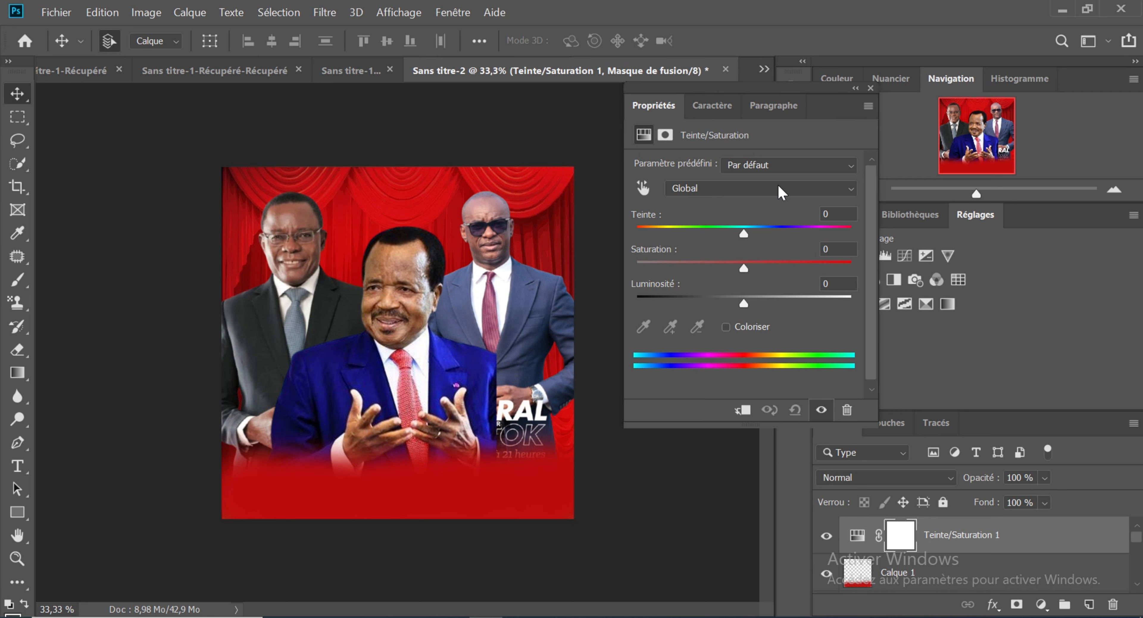
pyautogui.click(644, 195)
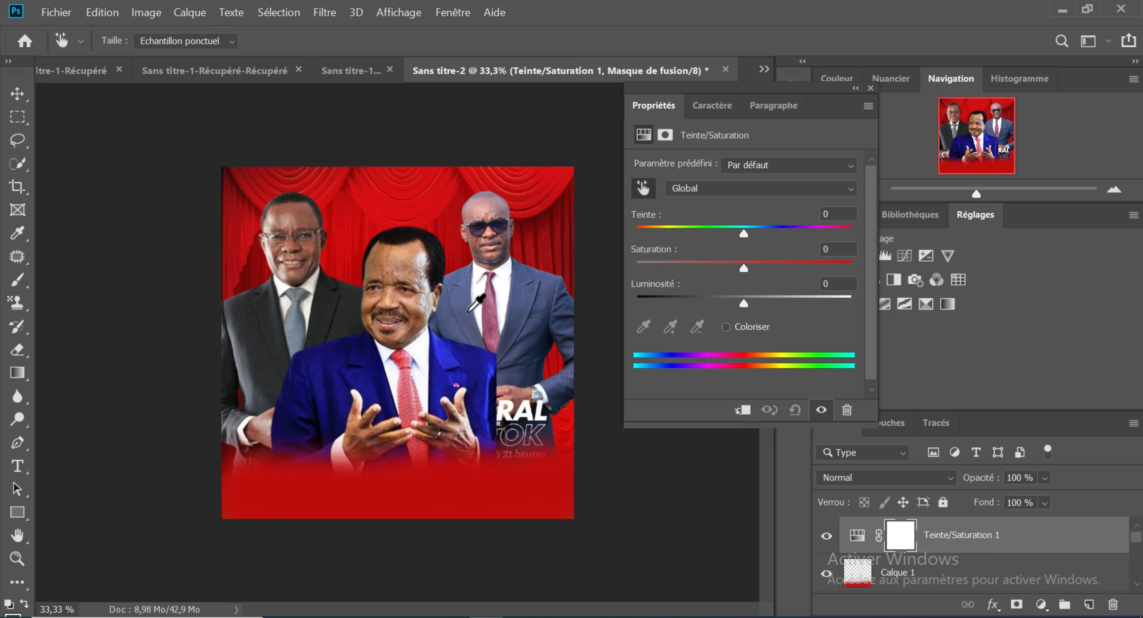
pyautogui.click(465, 317)
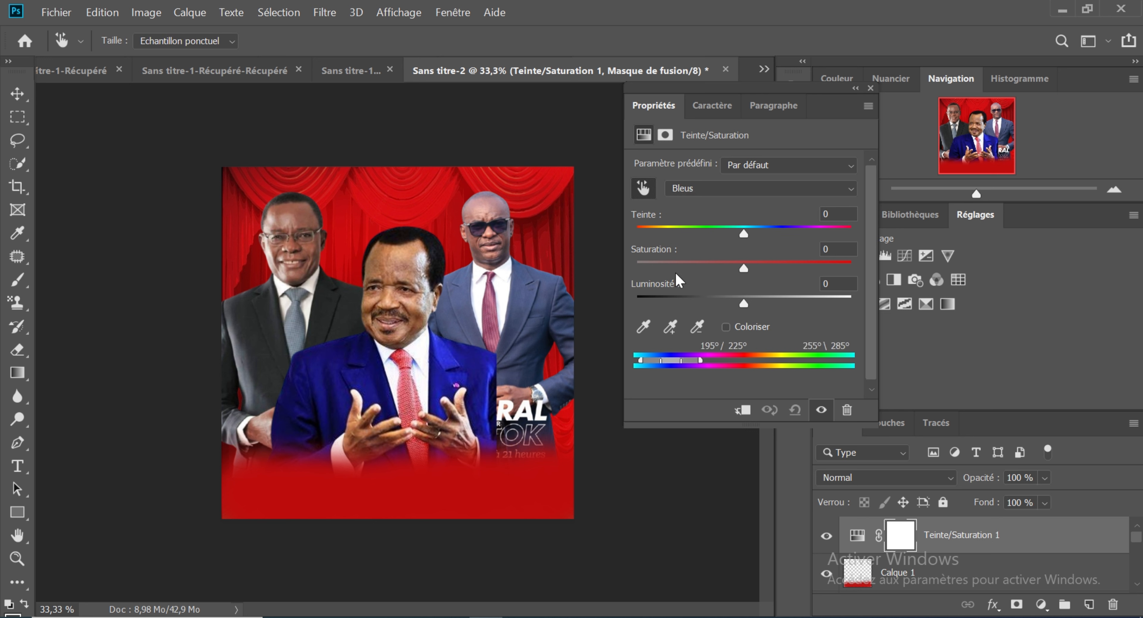
pyautogui.moveTo(742, 304); pyautogui.dragTo(647, 303)
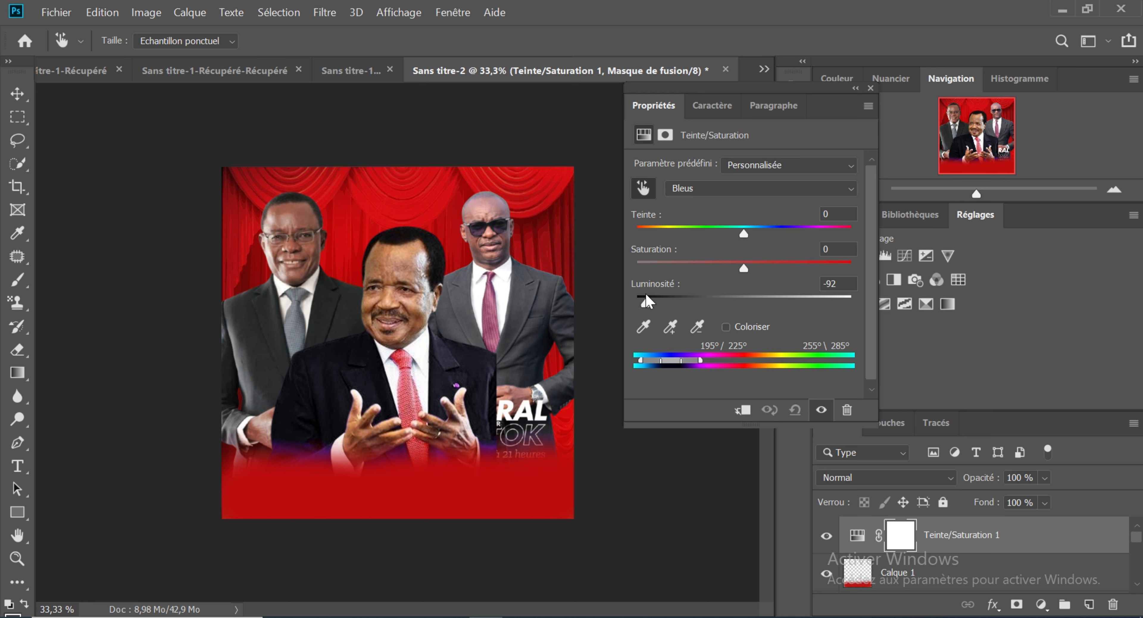
pyautogui.moveTo(648, 302); pyautogui.dragTo(739, 303)
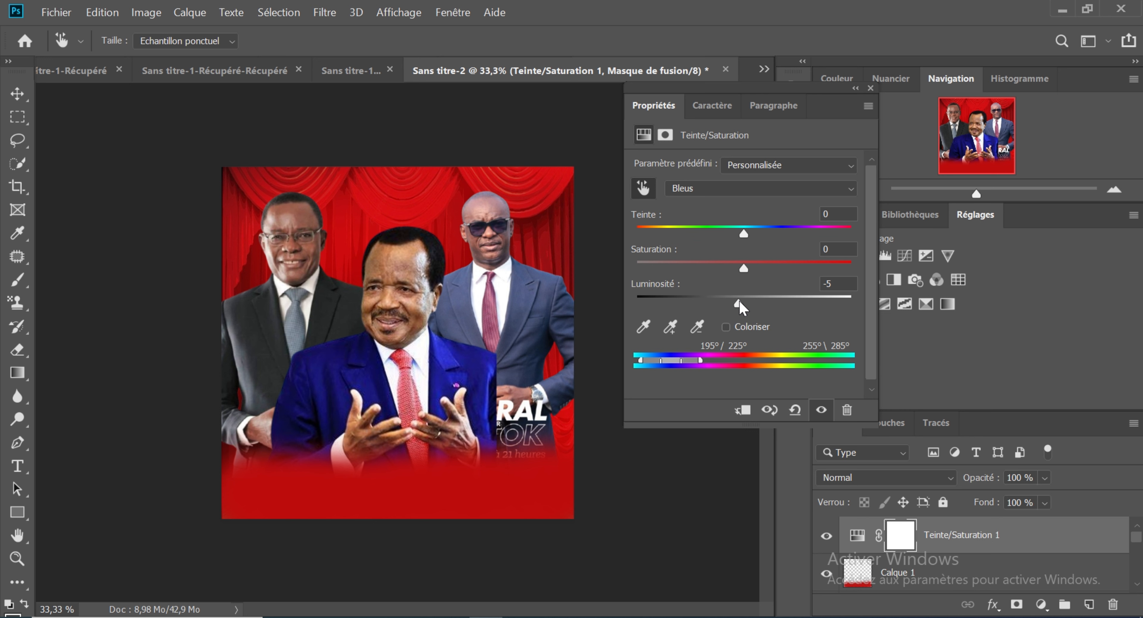
# Step: Undo the Bleus changes and the addition of the Teinte/Saturation adjustment layer
pyautogui.hotkey('ctrl', 'z')
pyautogui.hotkey('ctrl', 'z')
pyautogui.hotkey('ctrl', 'z')
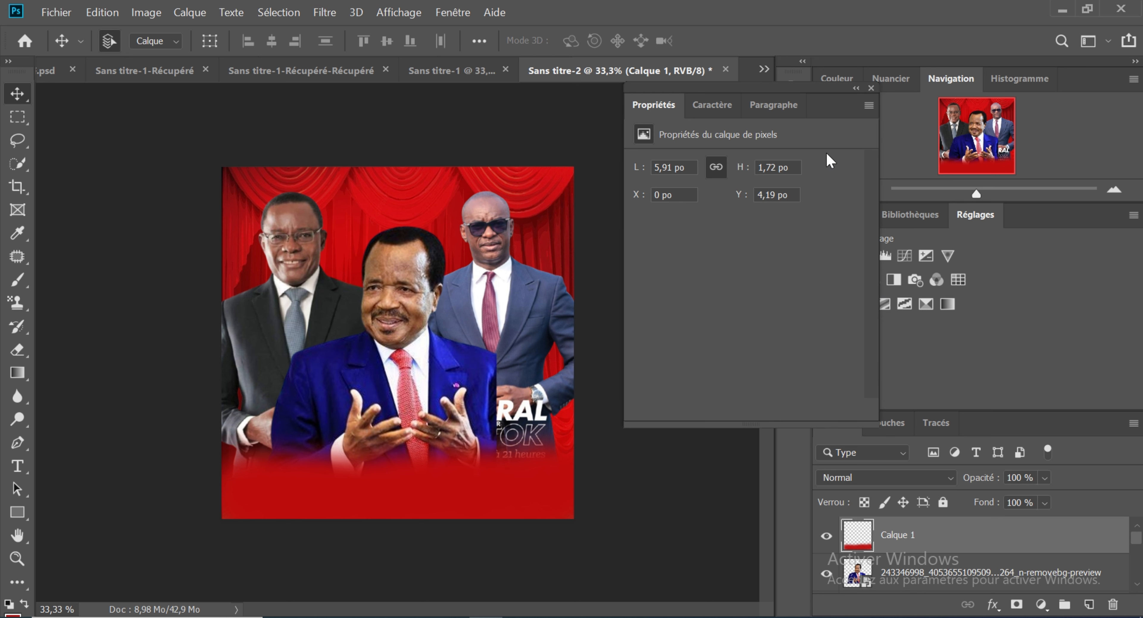
# Step: Add a Teinte/Saturation layer, sample the left-hand man's suit as Verts, and set that range to Teinte -90 and Luminosité +68
pyautogui.moveTo(822, 110); pyautogui.dragTo(772, 111)
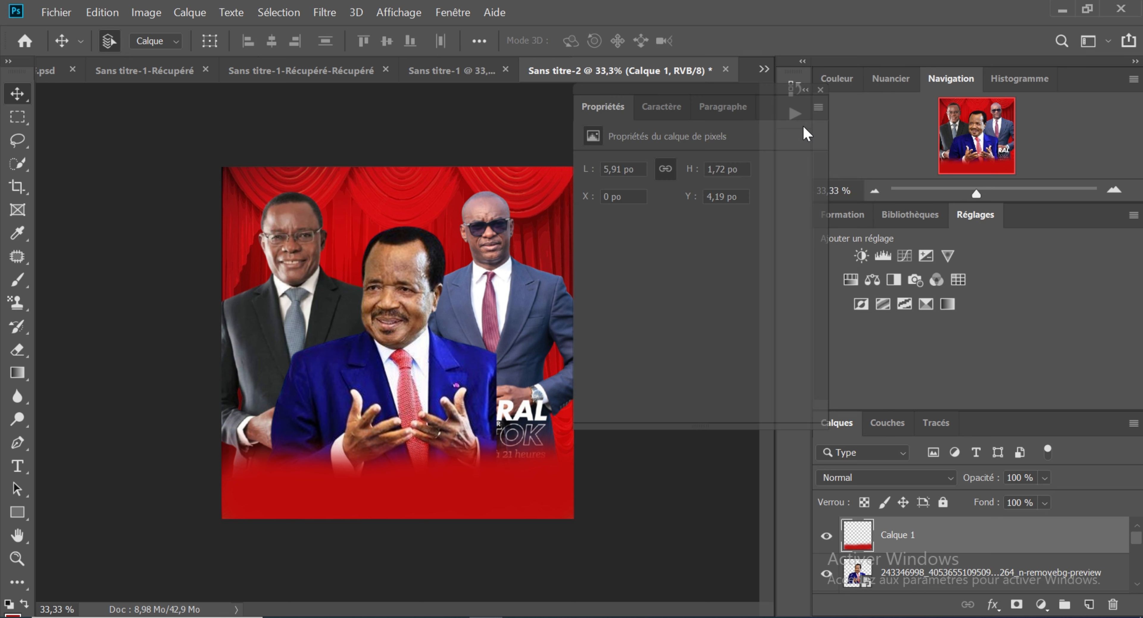
pyautogui.click(852, 280)
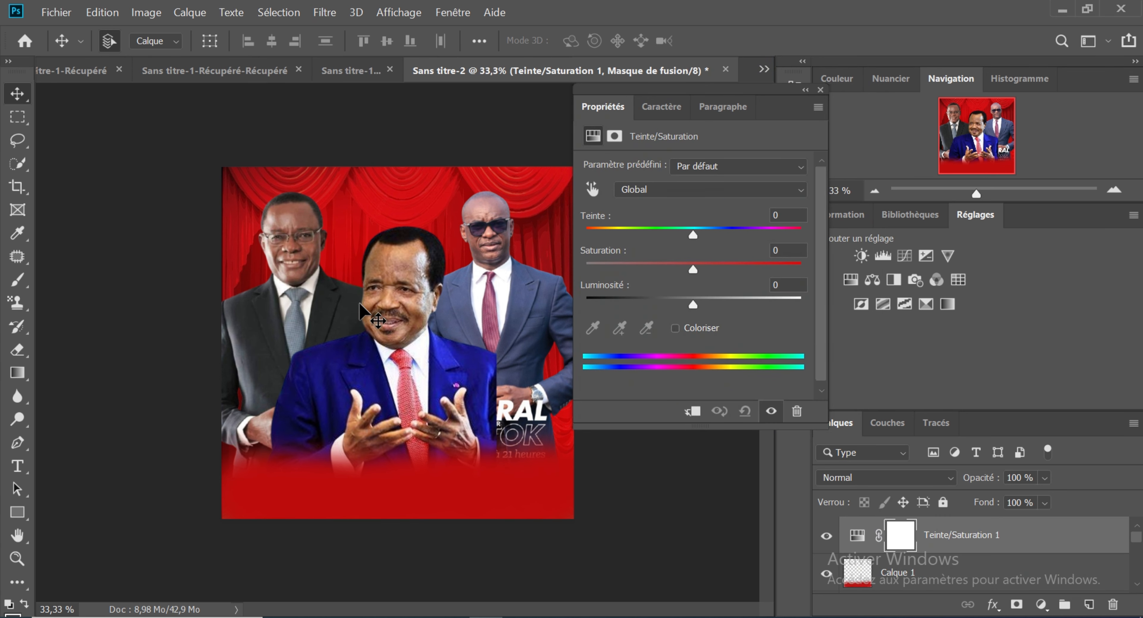
pyautogui.click(592, 188)
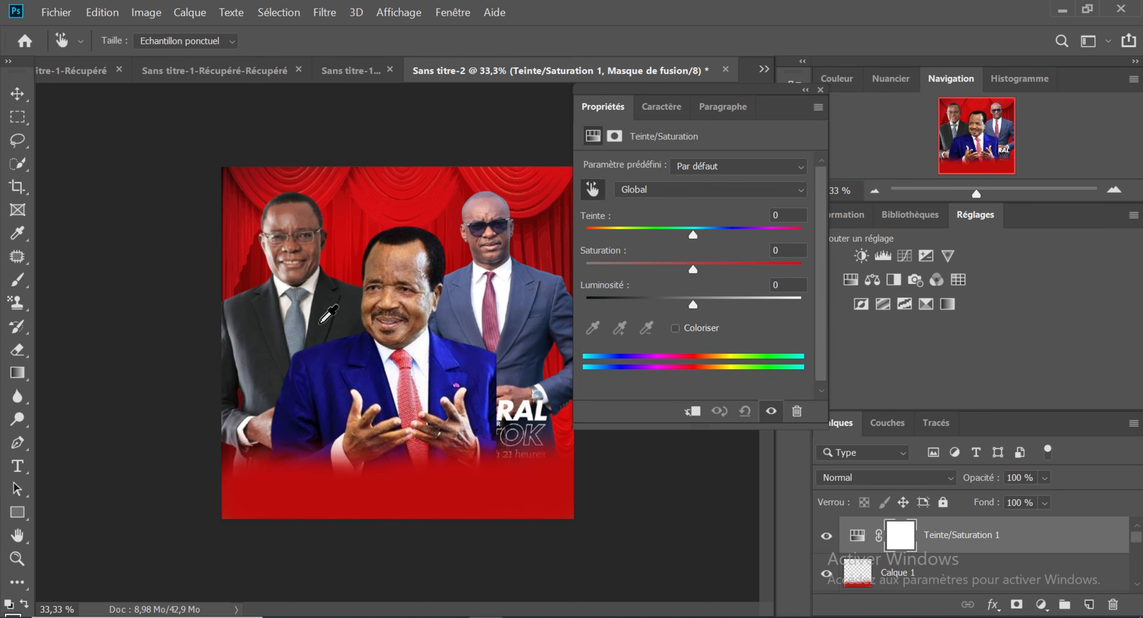
pyautogui.click(321, 322)
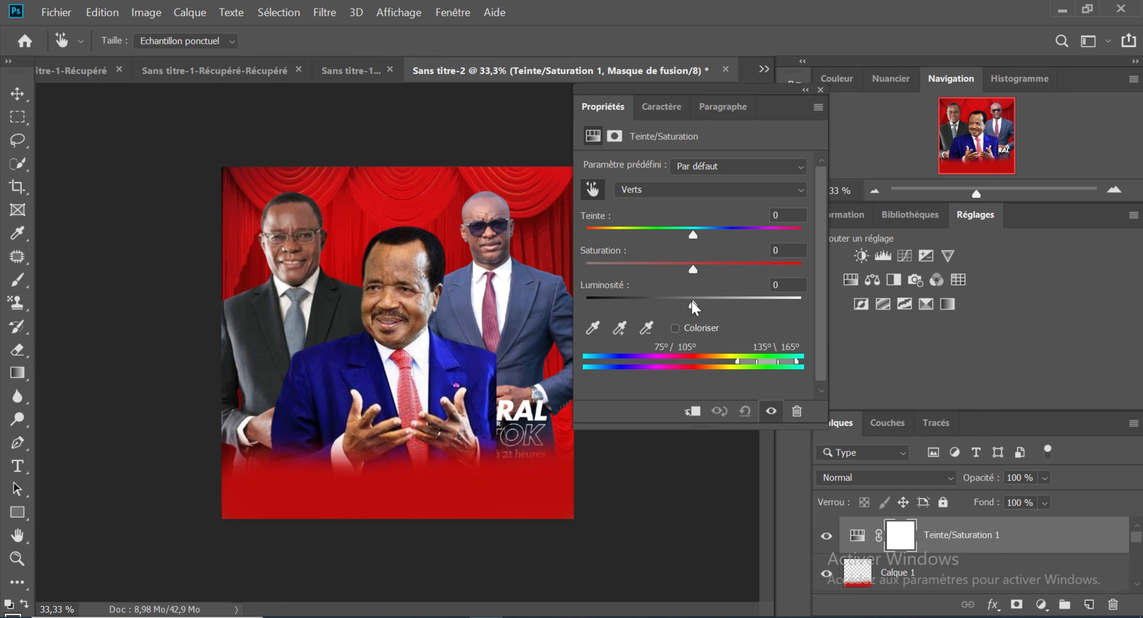
pyautogui.moveTo(693, 305); pyautogui.dragTo(618, 305)
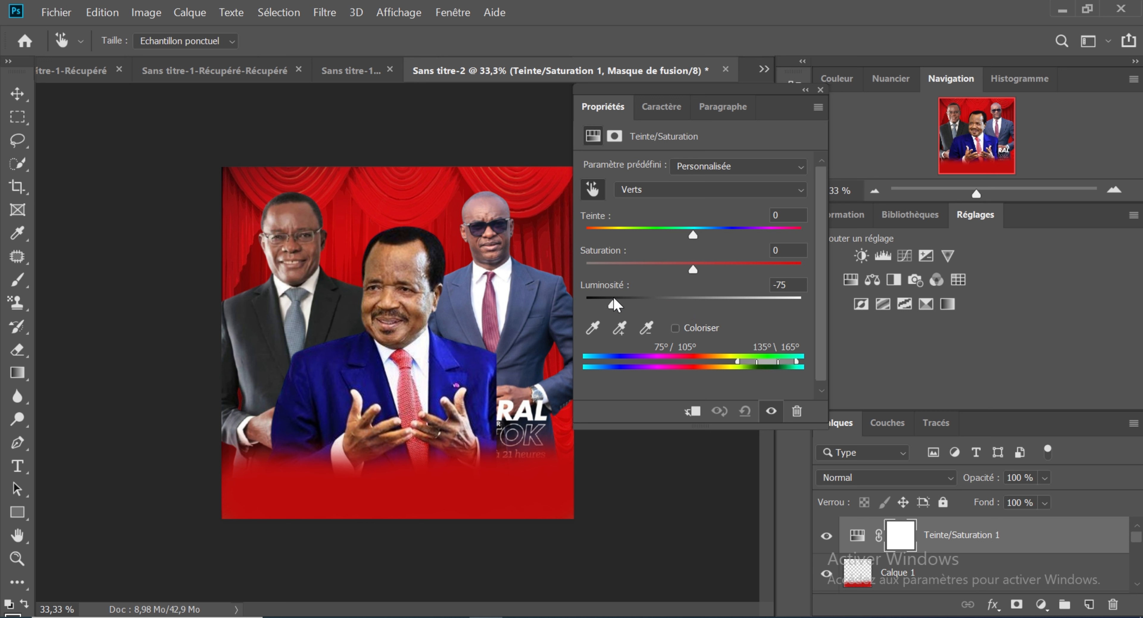
pyautogui.moveTo(693, 236); pyautogui.dragTo(625, 235)
pyautogui.moveTo(612, 307); pyautogui.dragTo(771, 306)
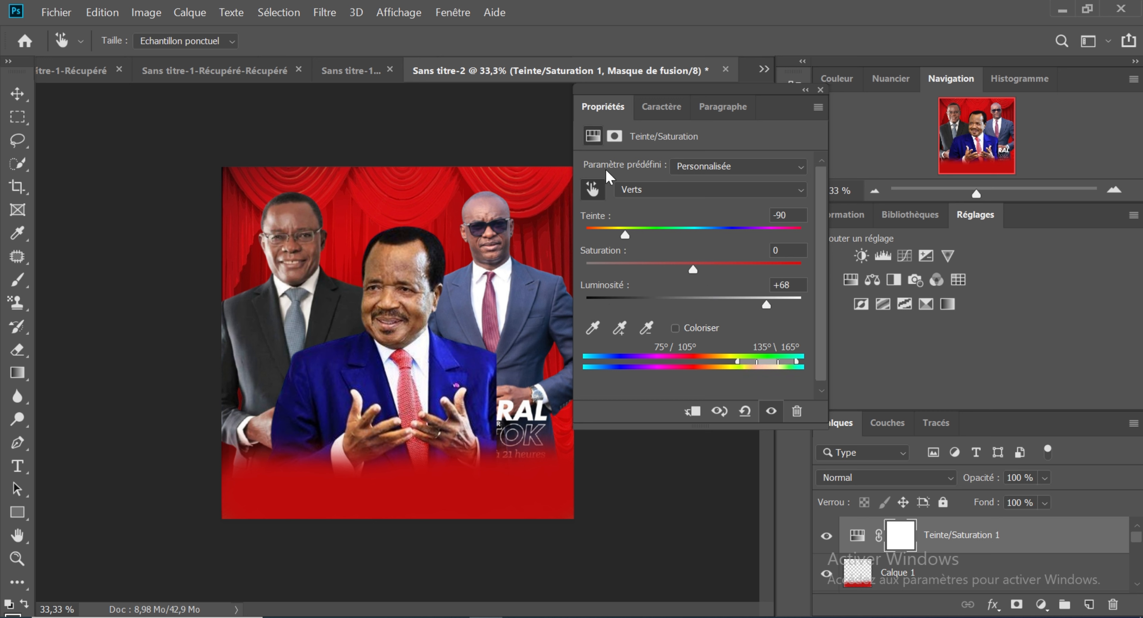
# Step: Target the Bleus range by sampling the right-hand man's suit, and try a Luminosité of +1
pyautogui.click(592, 189)
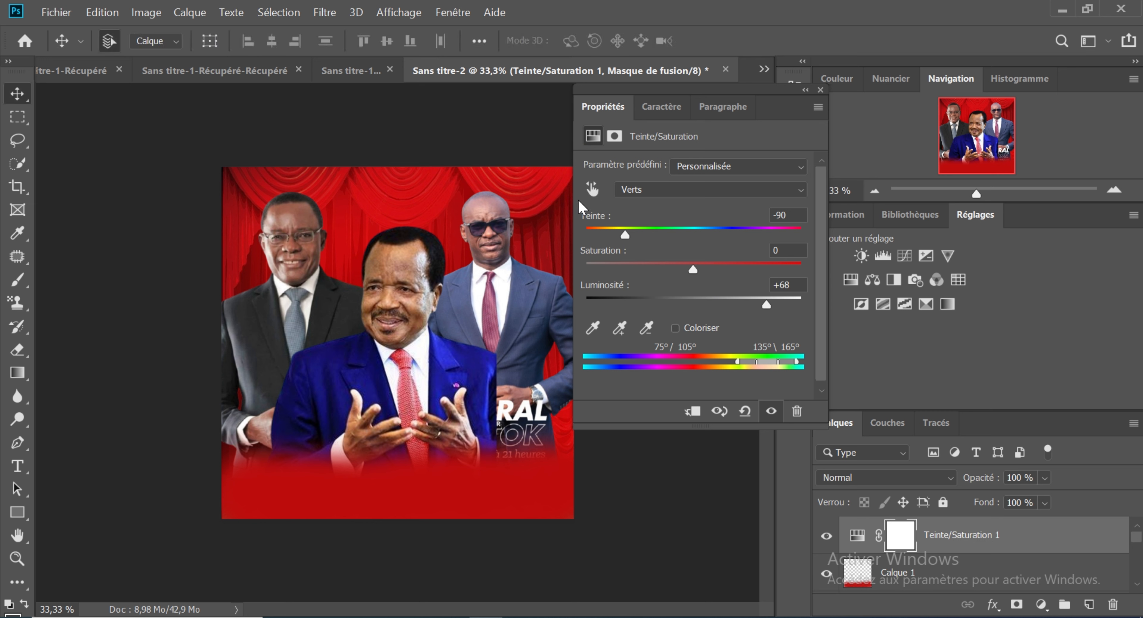
pyautogui.click(592, 189)
pyautogui.click(525, 302)
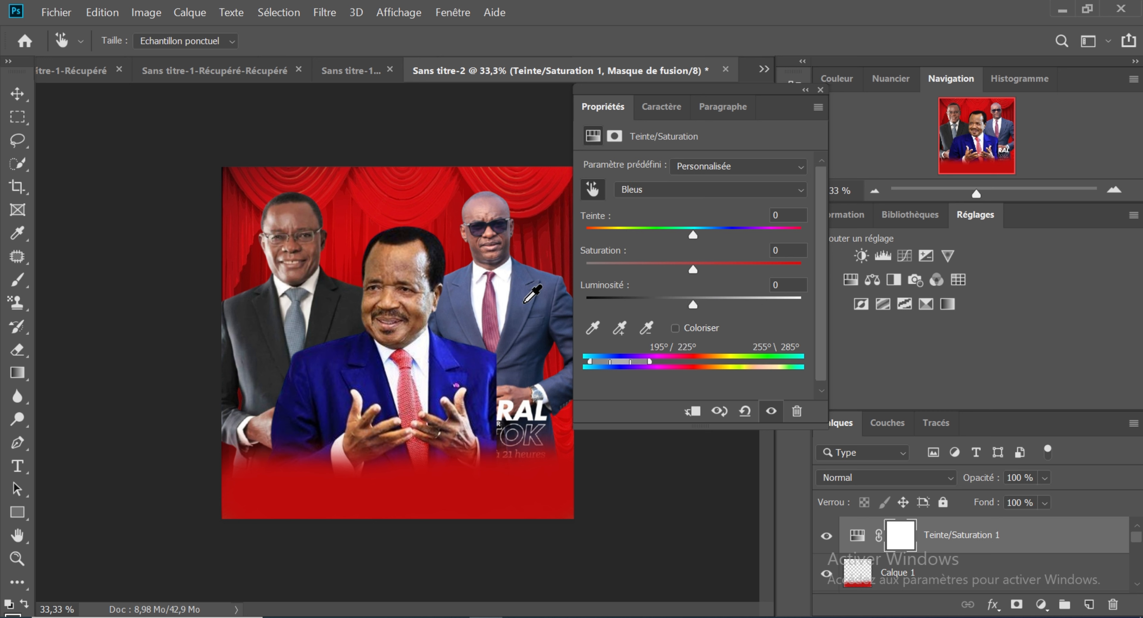
pyautogui.moveTo(694, 303)
pyautogui.mouseDown()
pyautogui.moveTo(657, 304)
pyautogui.moveTo(725, 309)
pyautogui.moveTo(700, 306)
pyautogui.mouseUp()
# Step: Compare the suit colours with the finished poster in Sans titre-1, and return to Sans titre-2
pyautogui.click(374, 76)
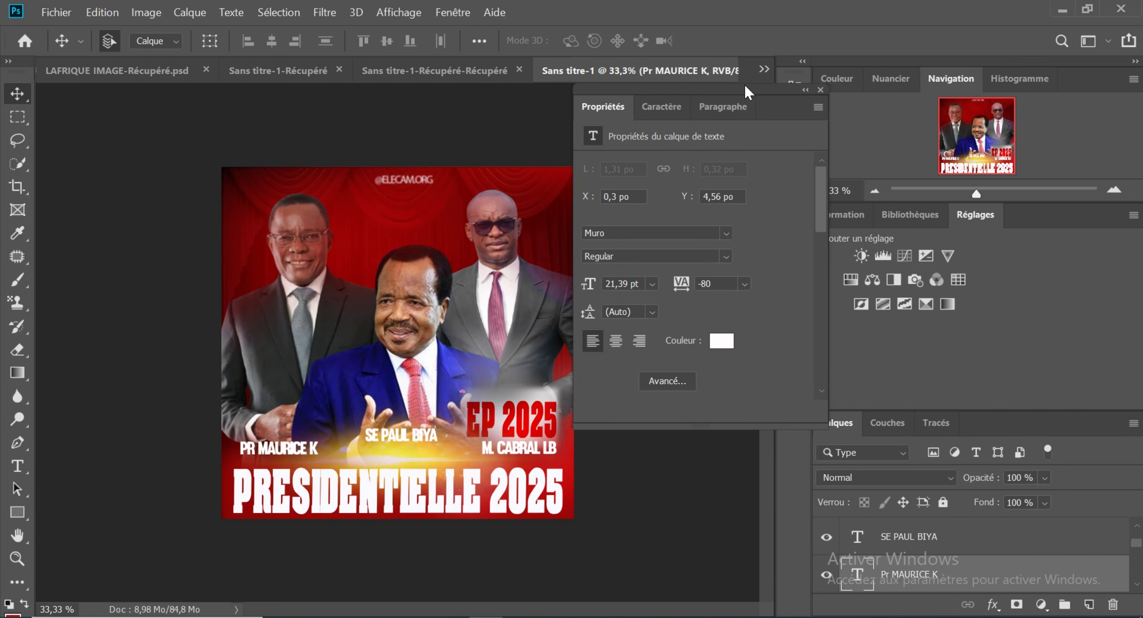
pyautogui.click(764, 71)
pyautogui.click(800, 149)
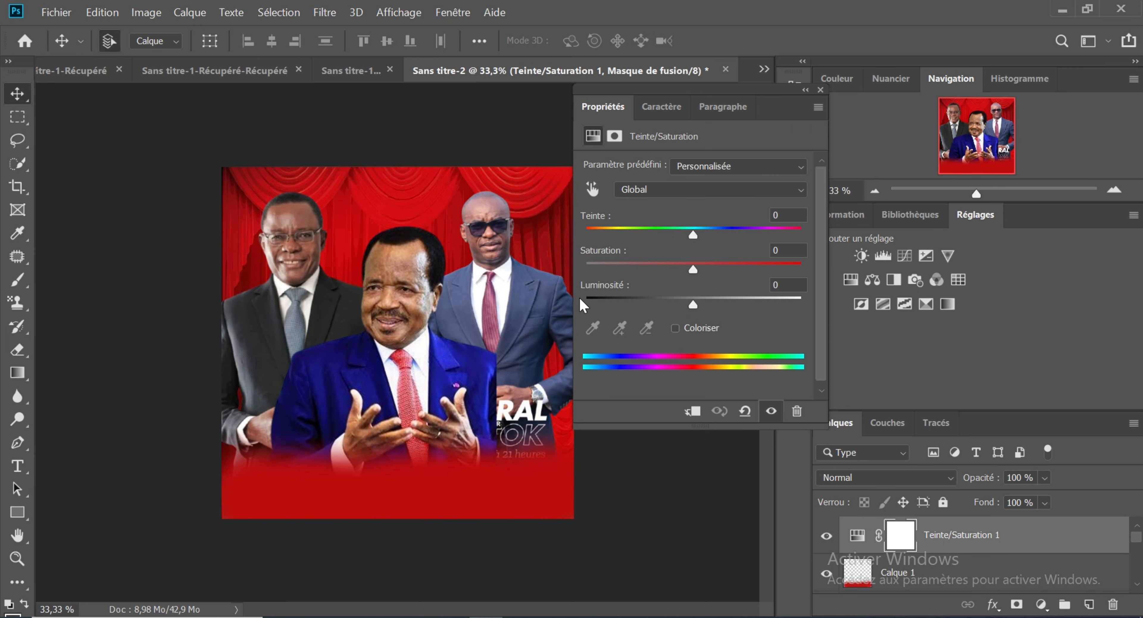
# Step: Set the Bleus range of the suits to Teinte -19, Saturation -7 and Luminosité -29, and collapse the Propriétés panel
pyautogui.click(593, 189)
pyautogui.click(461, 296)
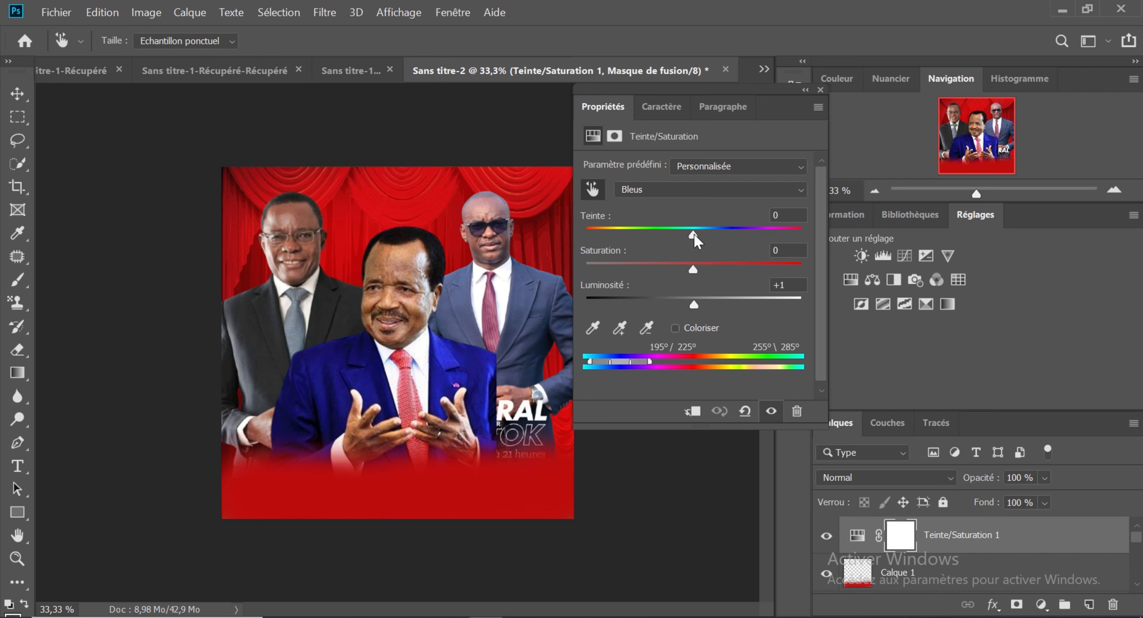
pyautogui.moveTo(693, 235); pyautogui.dragTo(676, 238)
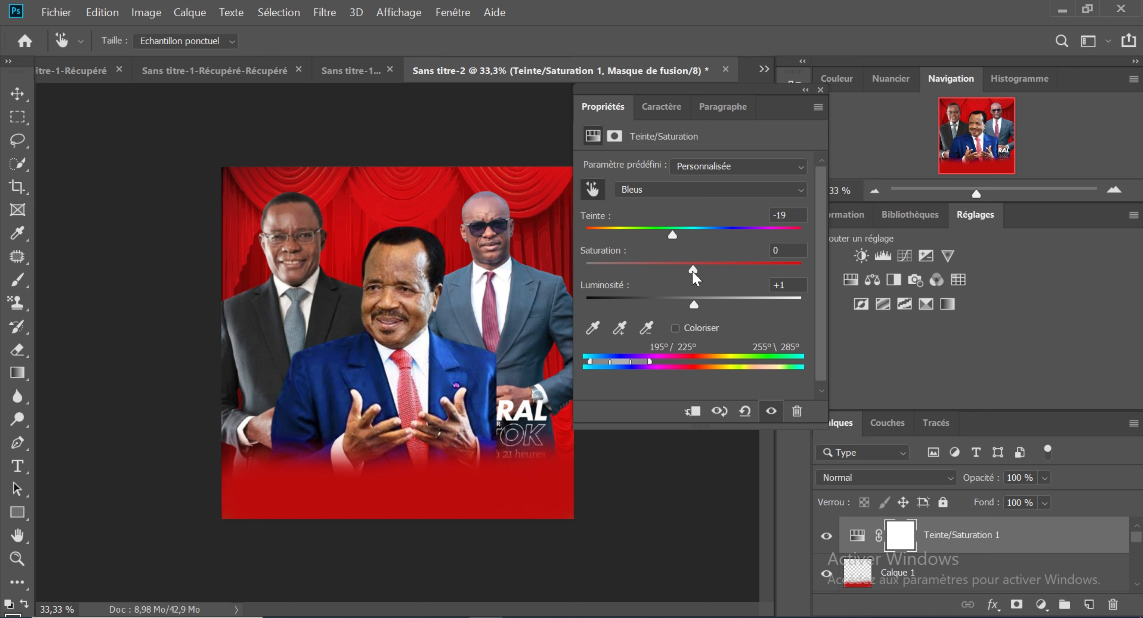
pyautogui.moveTo(692, 269); pyautogui.dragTo(684, 307)
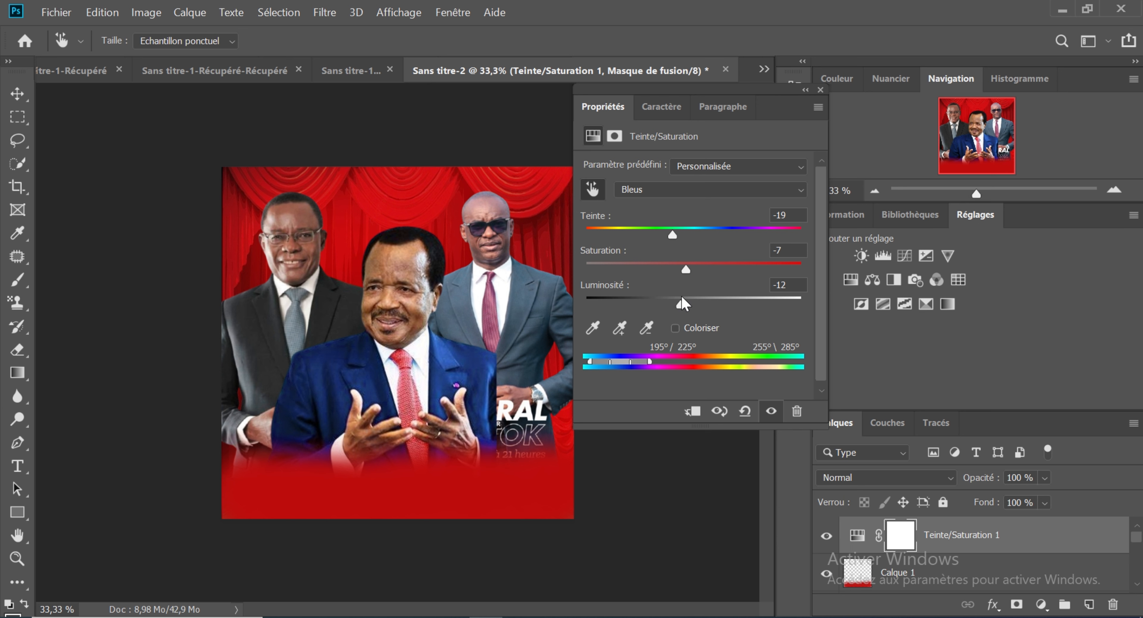
pyautogui.moveTo(681, 296); pyautogui.dragTo(686, 298)
pyautogui.moveTo(683, 303); pyautogui.dragTo(661, 300)
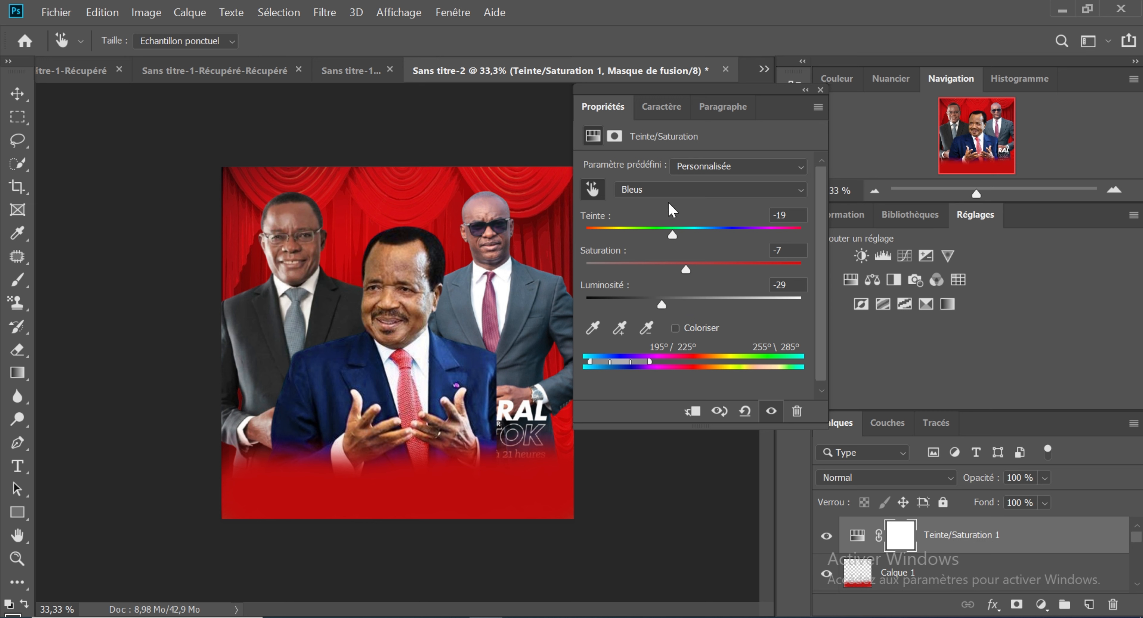
pyautogui.click(805, 90)
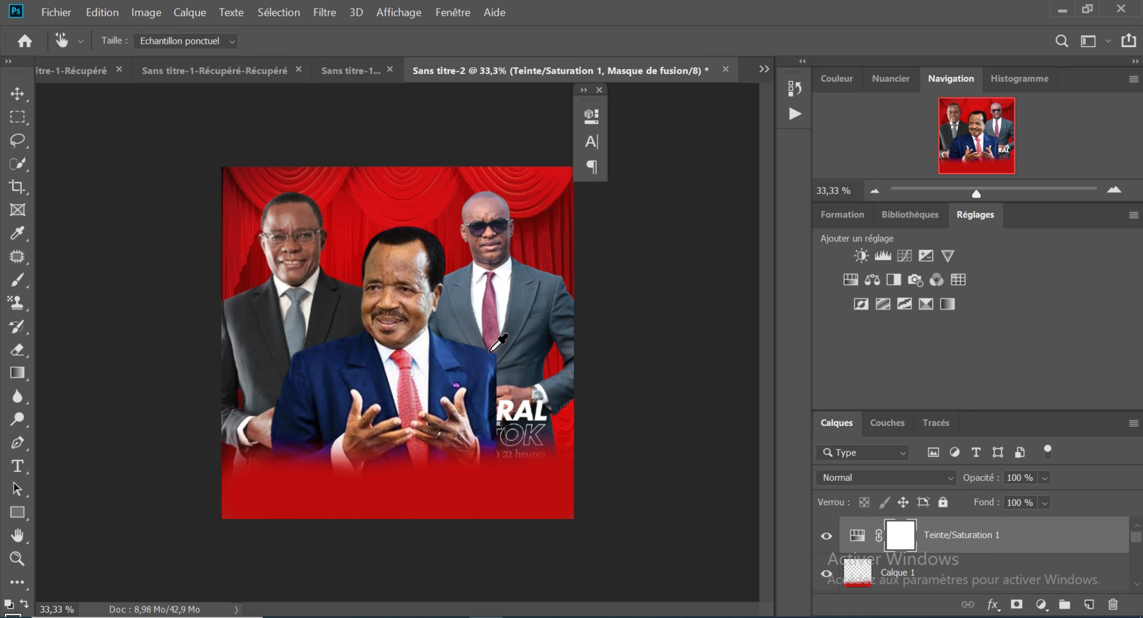
# Step: Draw a rectangle about 400 × 253 px over the leftover lettering below the right-hand man's suit
pyautogui.click(17, 94)
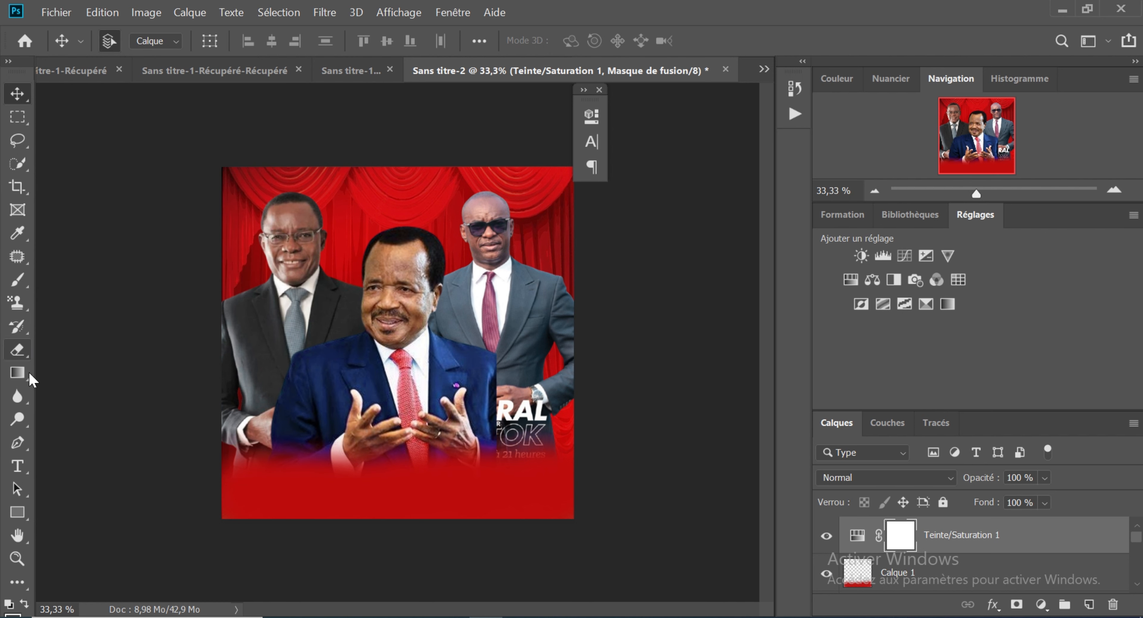
pyautogui.click(25, 517)
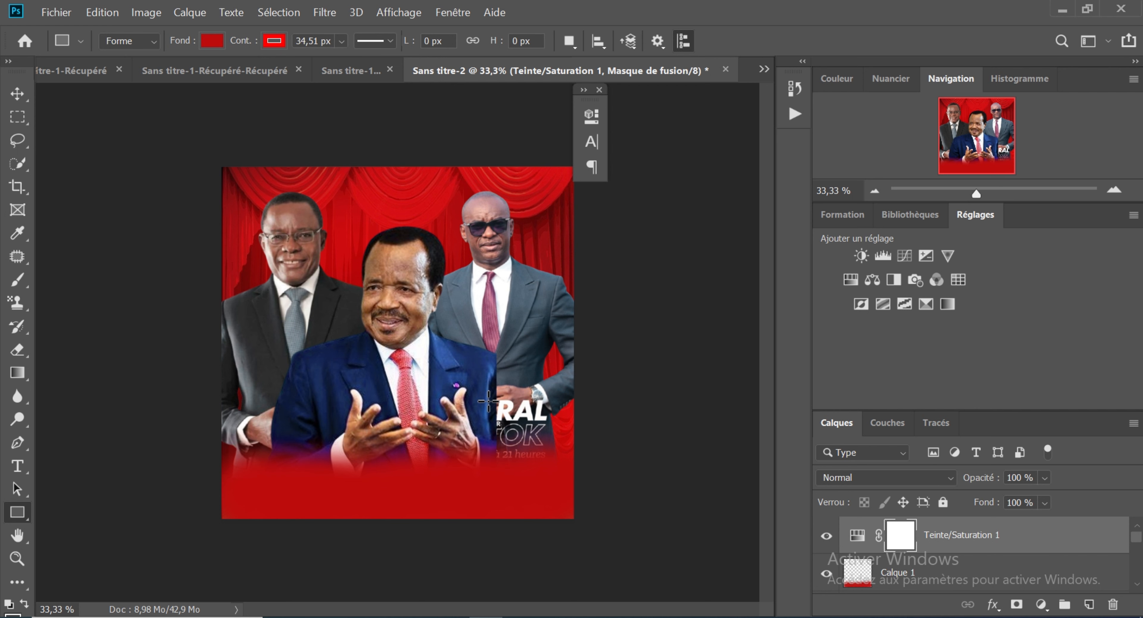
pyautogui.moveTo(488, 401); pyautogui.dragTo(569, 450)
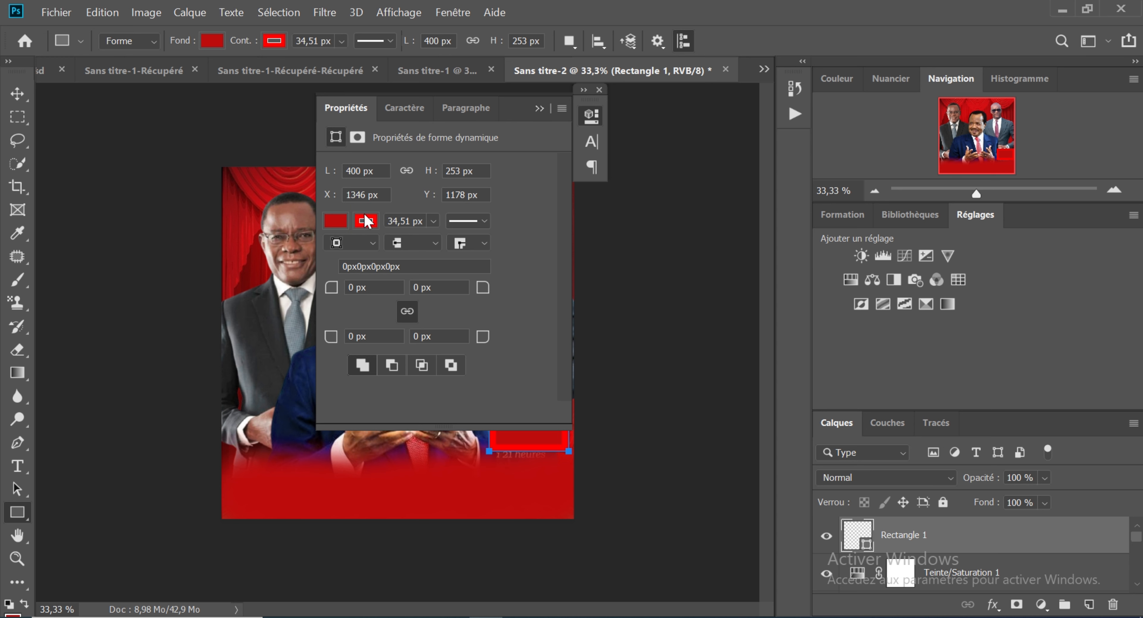
# Step: Make the rectangle's outline and fill white, and collapse its shape properties
pyautogui.click(366, 221)
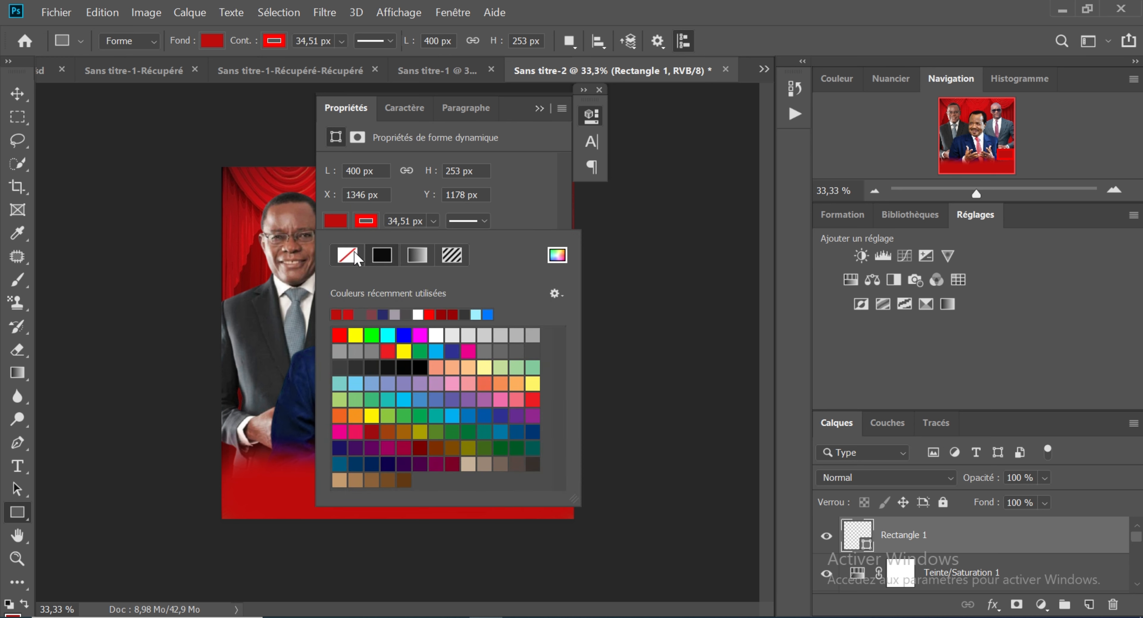
pyautogui.click(355, 257)
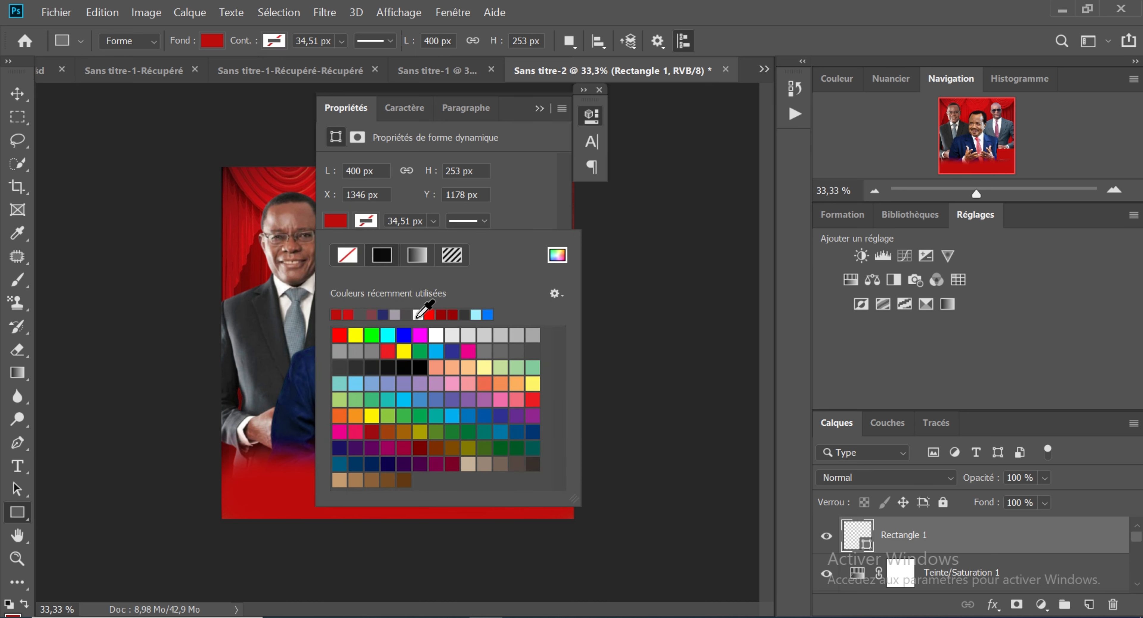
pyautogui.click(418, 314)
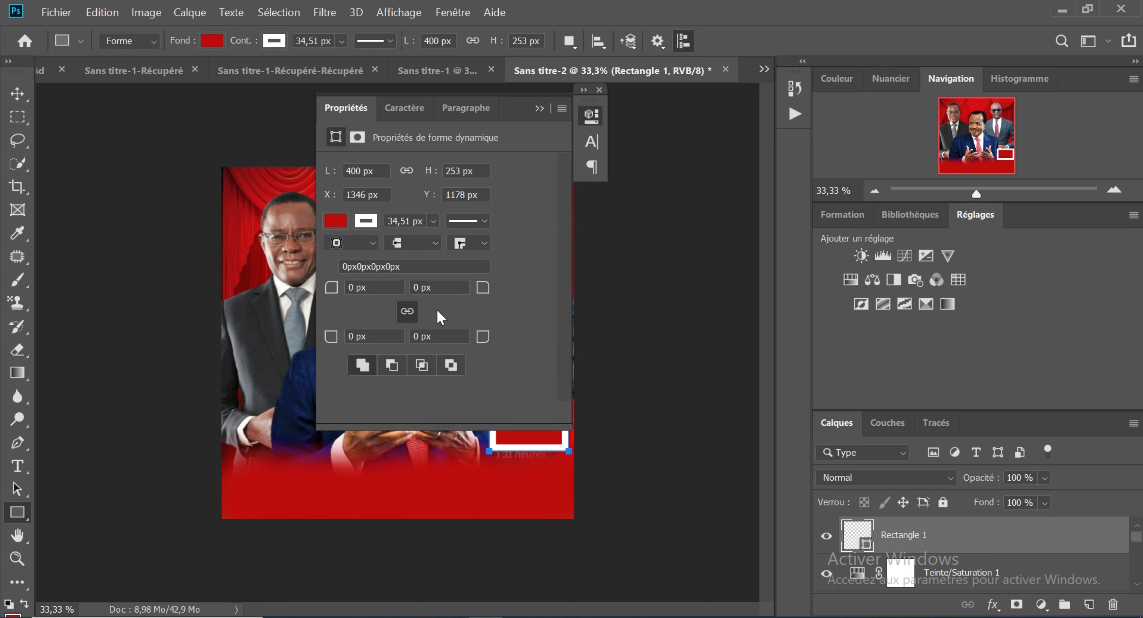
pyautogui.click(341, 224)
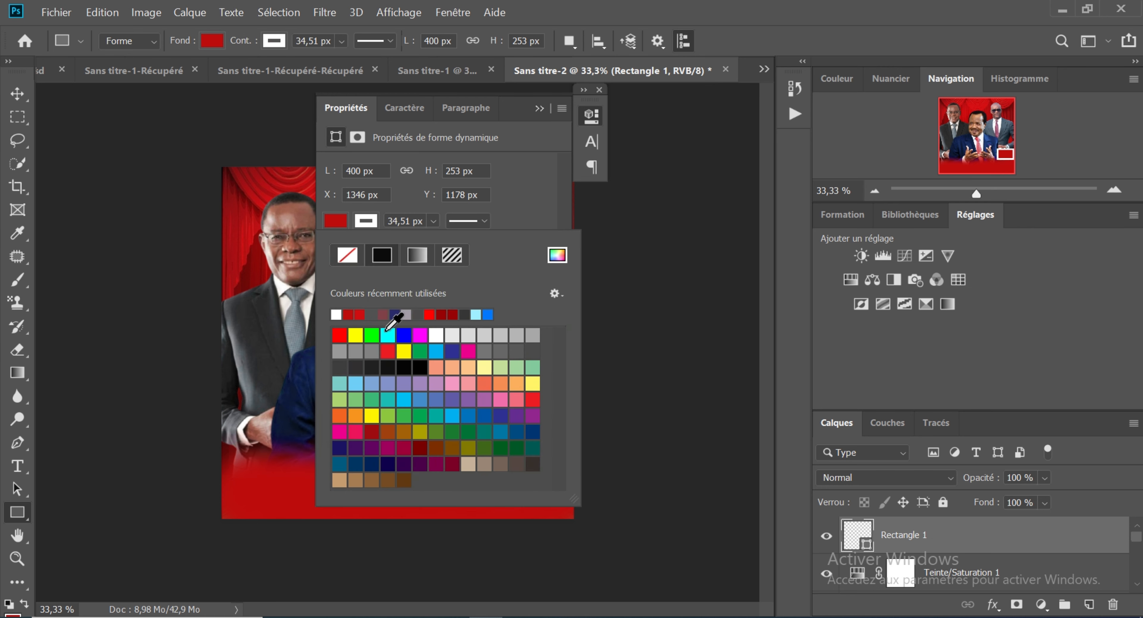
pyautogui.click(337, 314)
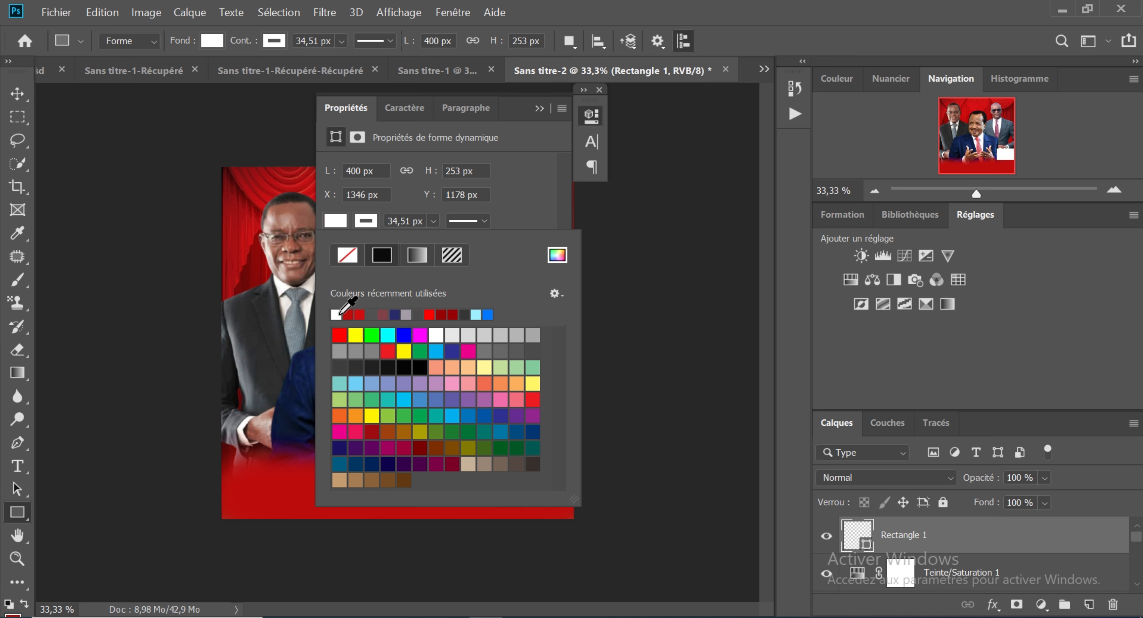
pyautogui.click(538, 109)
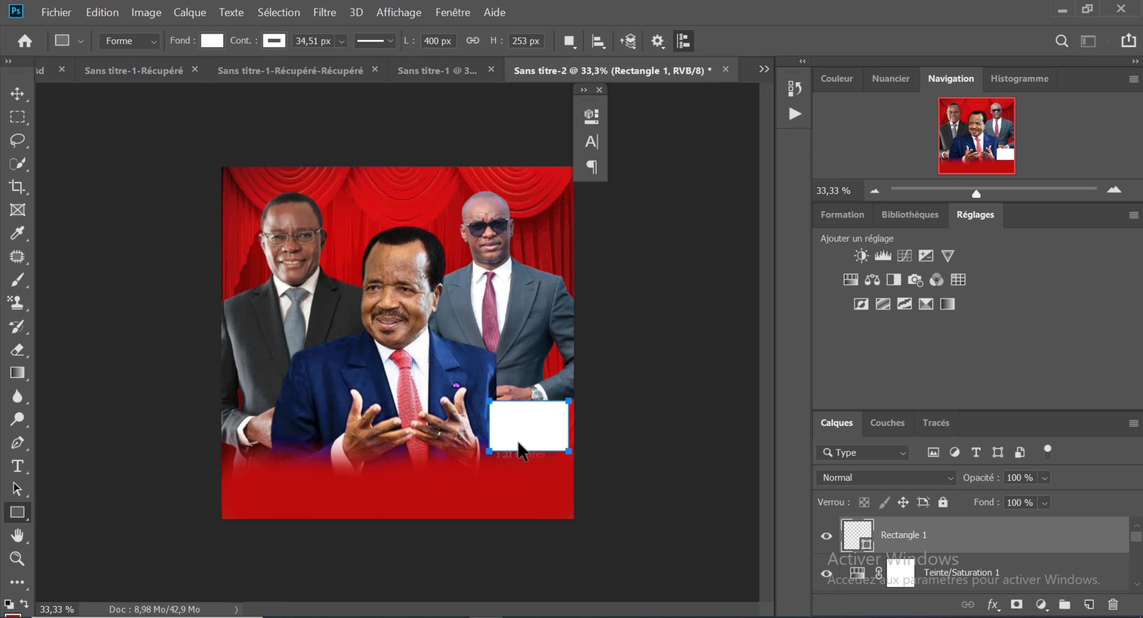
# Step: Move the white rectangle flush with the poster's right edge, just below the right-hand man's hand
pyautogui.moveTo(519, 445); pyautogui.dragTo(516, 446)
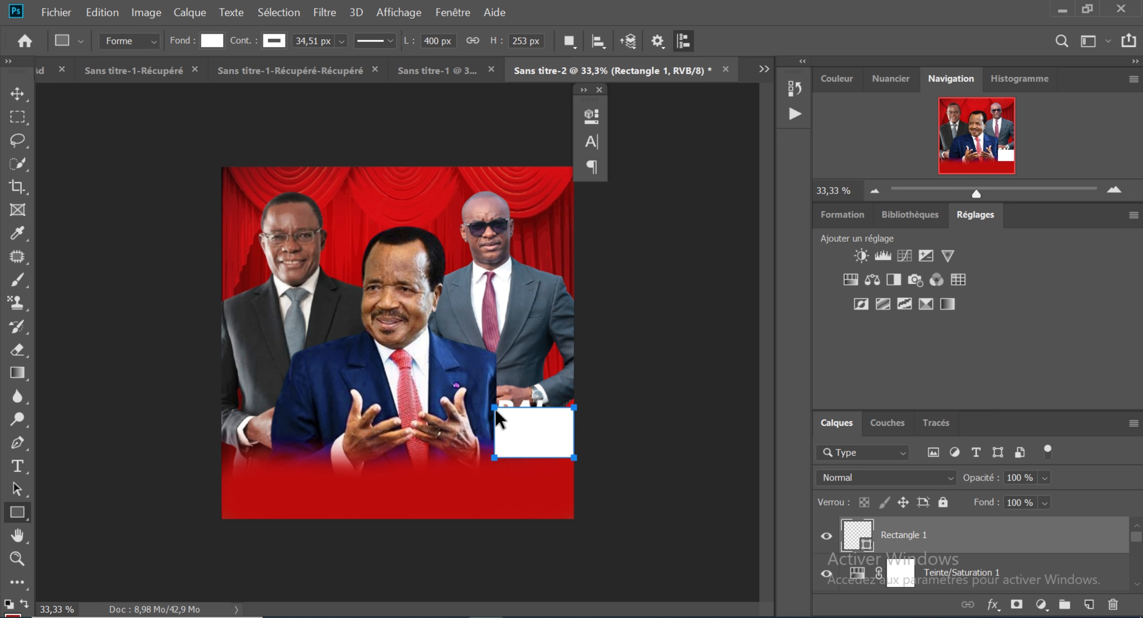
pyautogui.moveTo(495, 409); pyautogui.dragTo(494, 405)
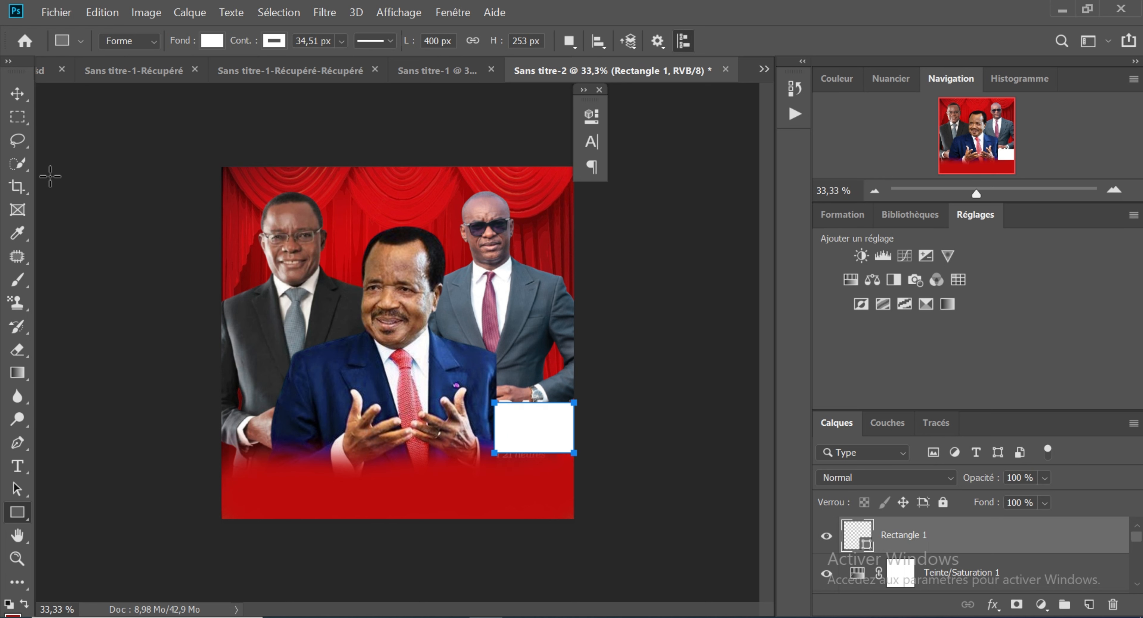
pyautogui.click(17, 93)
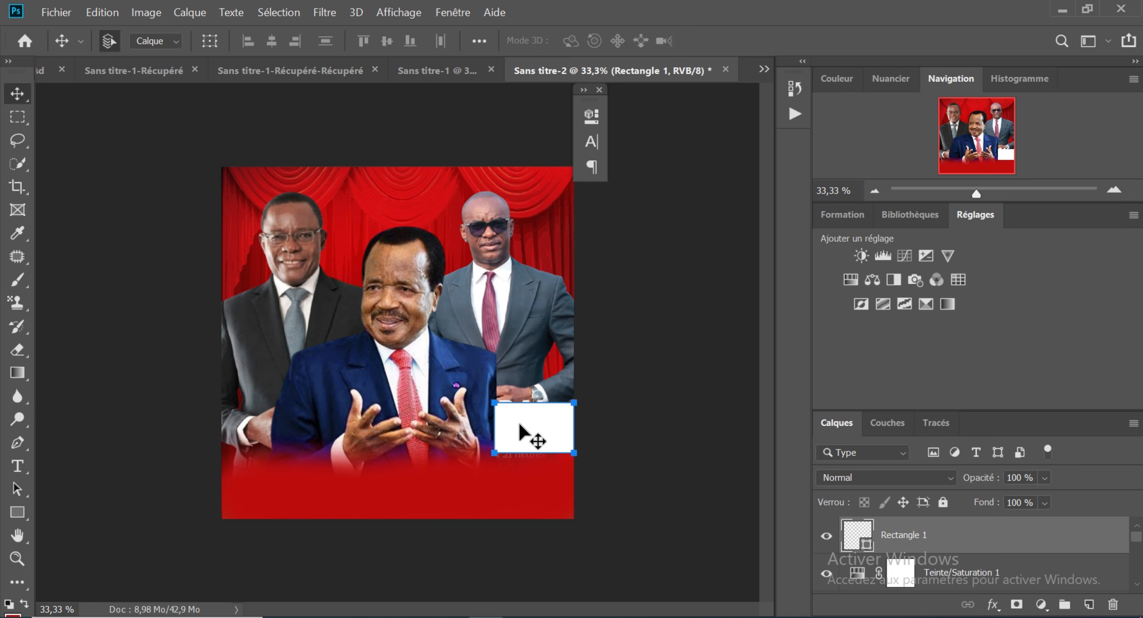
# Step: Enlarge the white rectangle to about 108% width and 120% height so it covers the leftover lettering below the right-hand man's hand
pyautogui.press('ctrl')
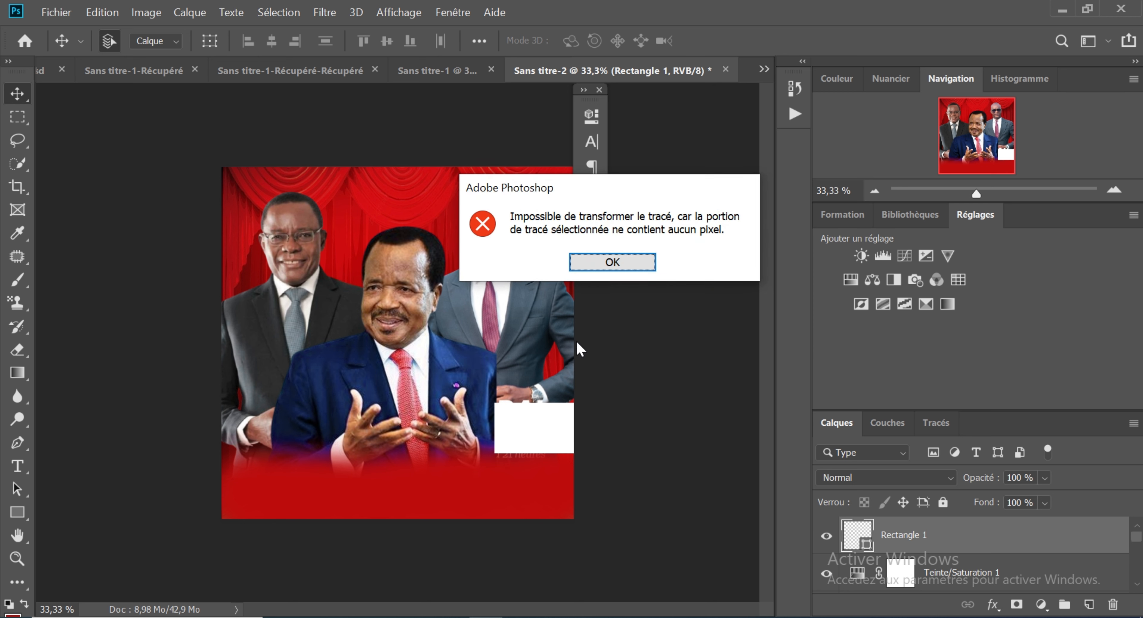
pyautogui.click(611, 263)
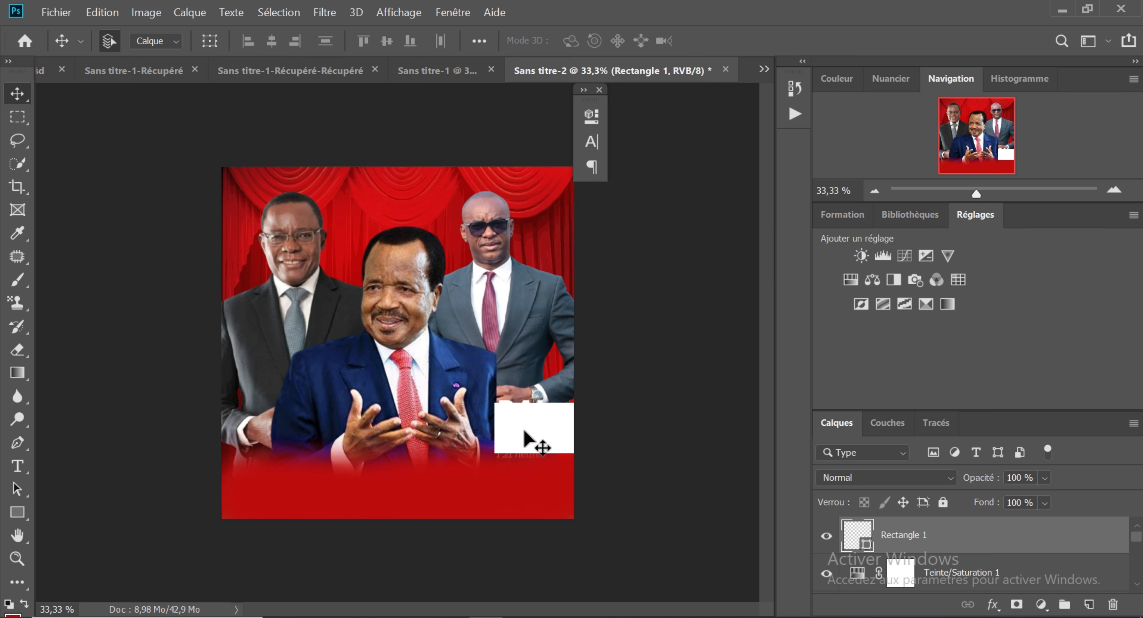
pyautogui.hotkey('ctrl', 't')
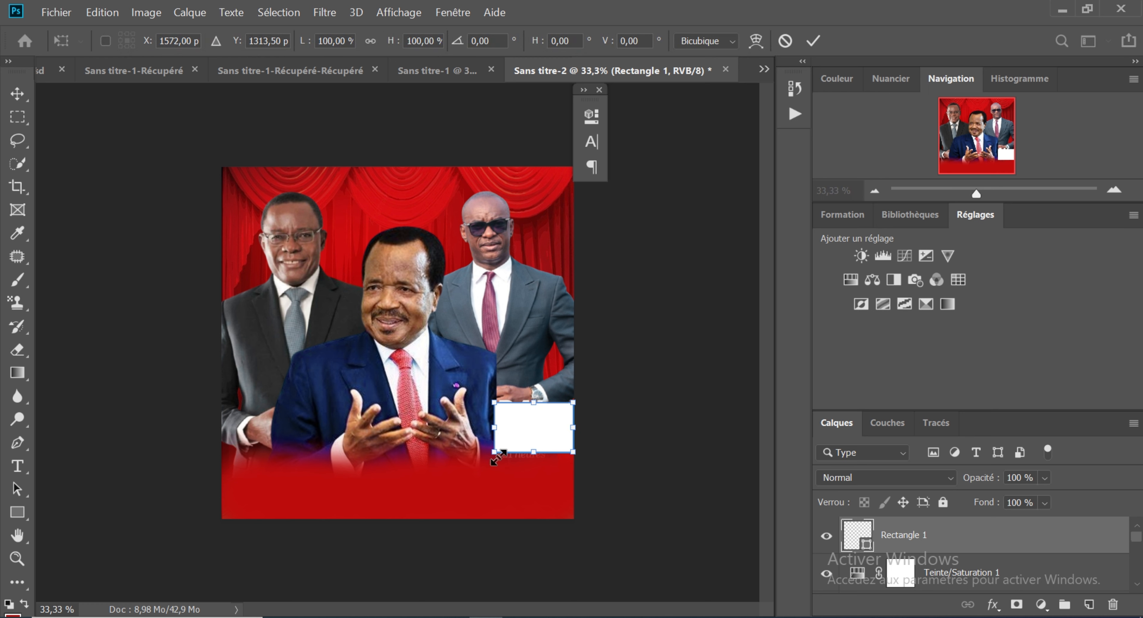
pyautogui.moveTo(498, 457); pyautogui.dragTo(496, 459)
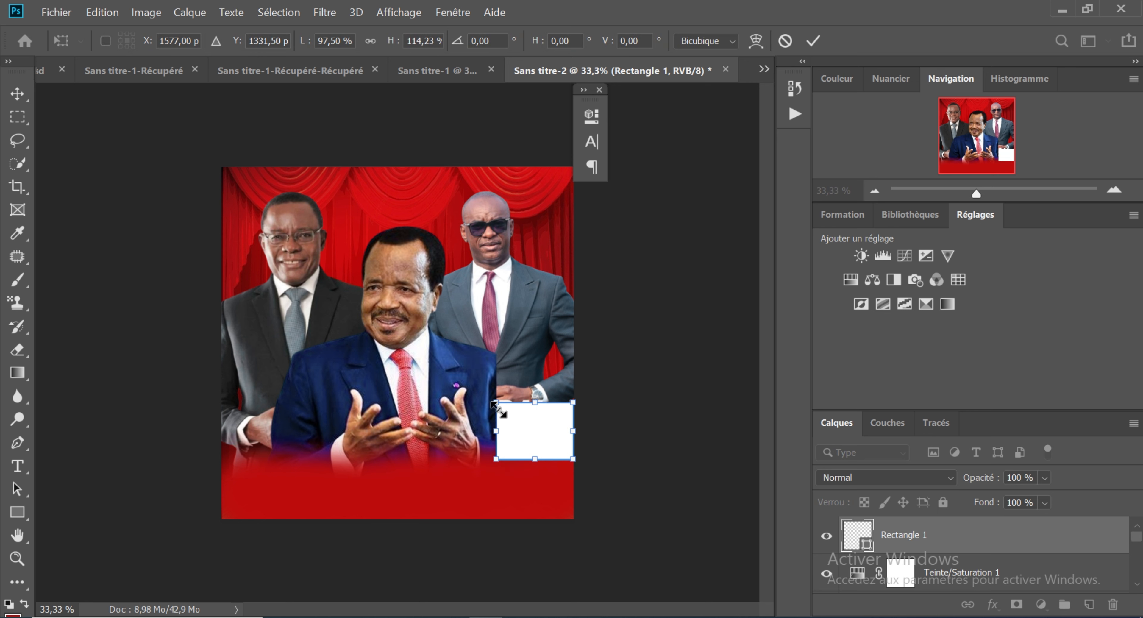
pyautogui.moveTo(496, 402); pyautogui.dragTo(523, 403)
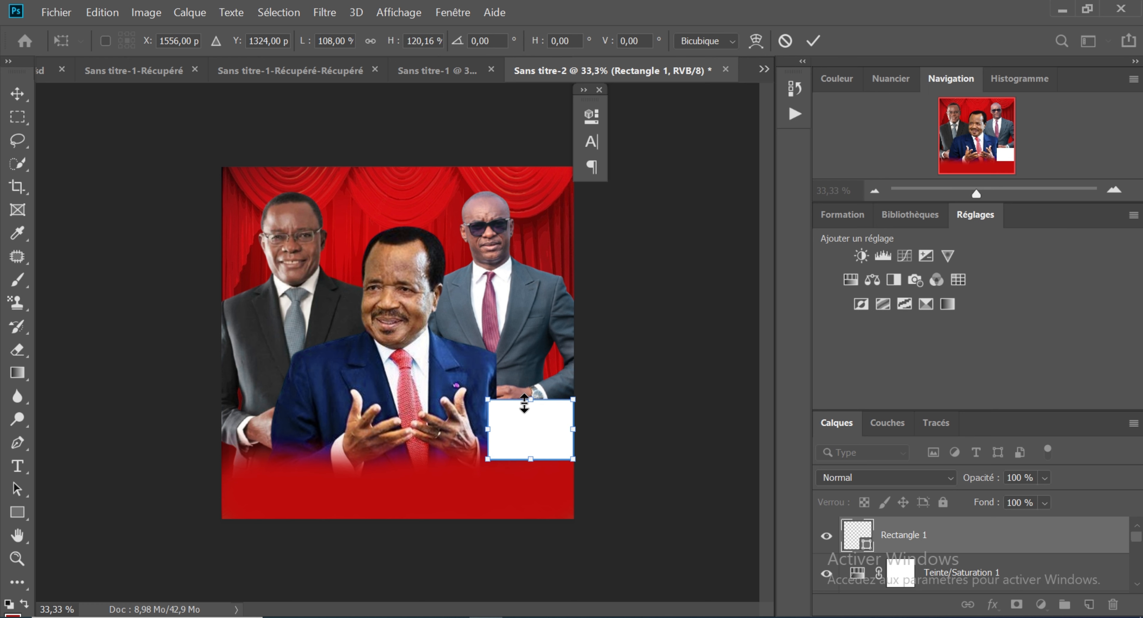
pyautogui.press('Return')
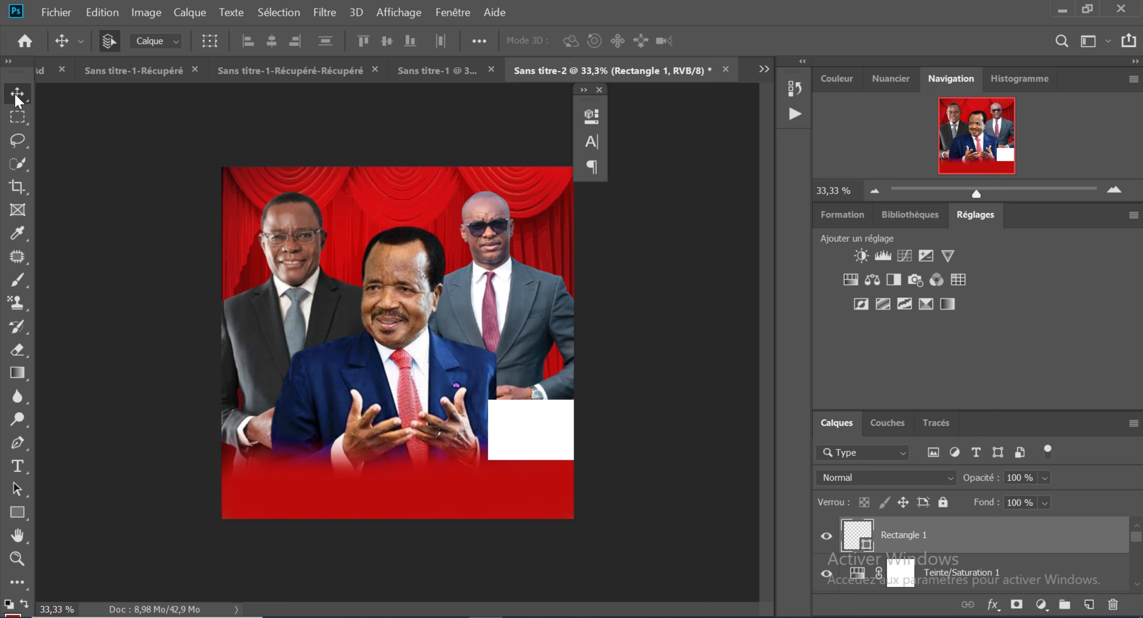
# Step: Sample the red of the poster's base and rasterize the white rectangle layer for brushing
pyautogui.click(340, 508)
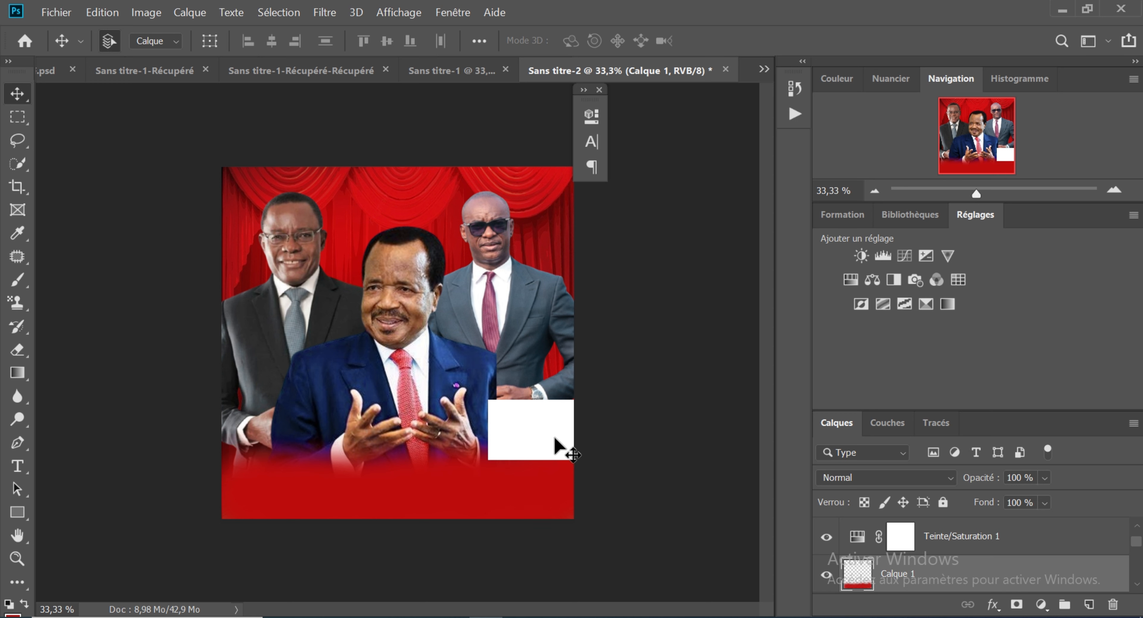
pyautogui.click(536, 442)
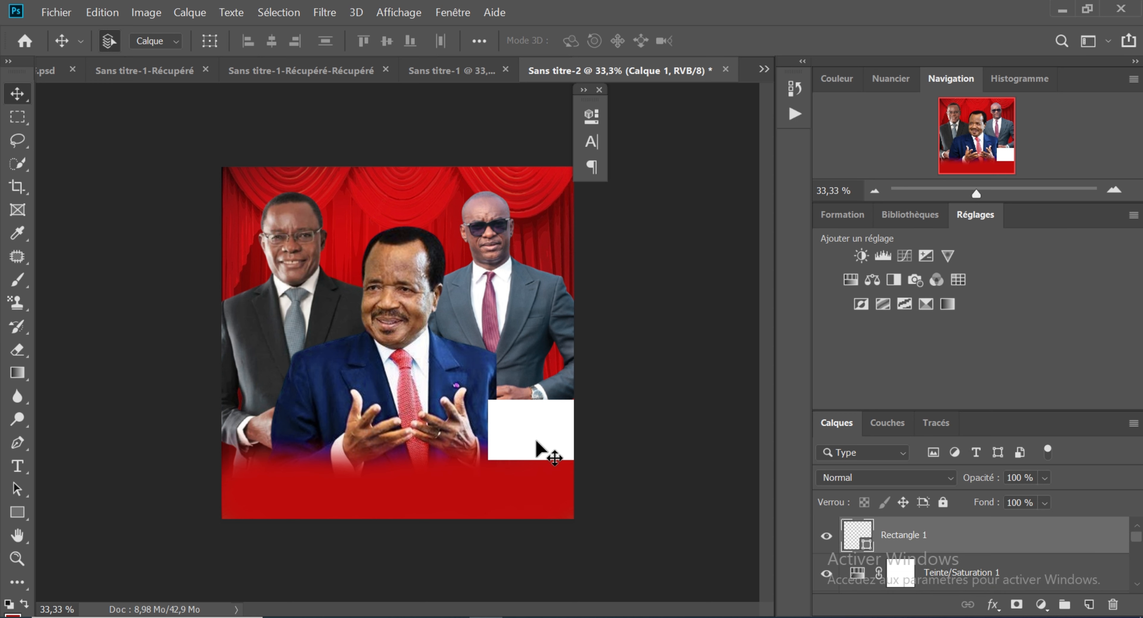
pyautogui.click(20, 239)
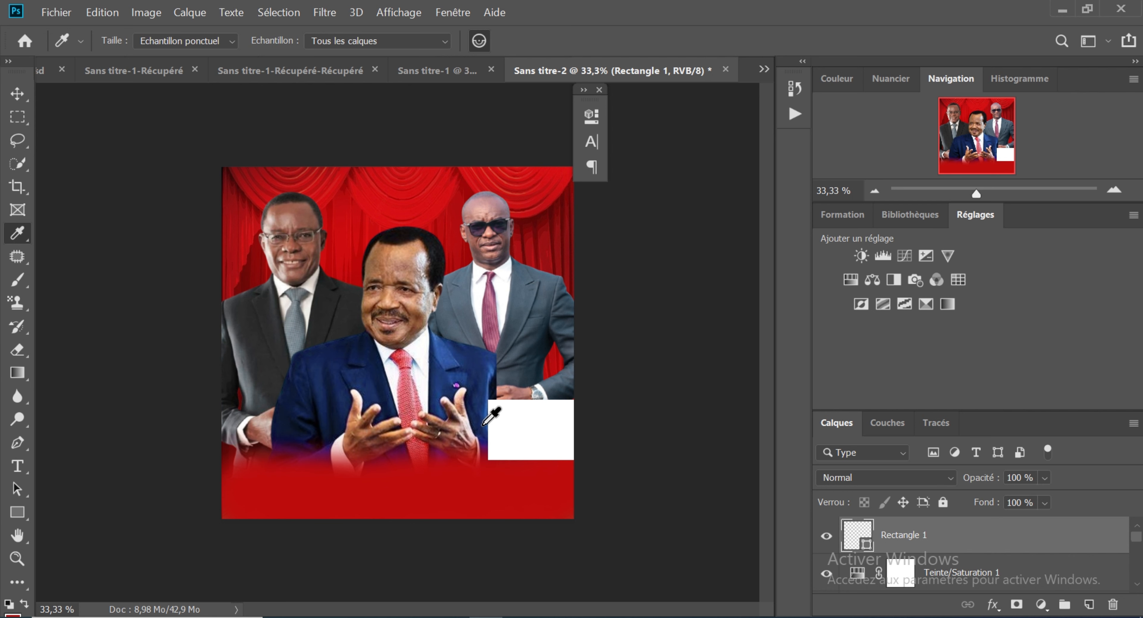
pyautogui.click(469, 488)
pyautogui.click(17, 280)
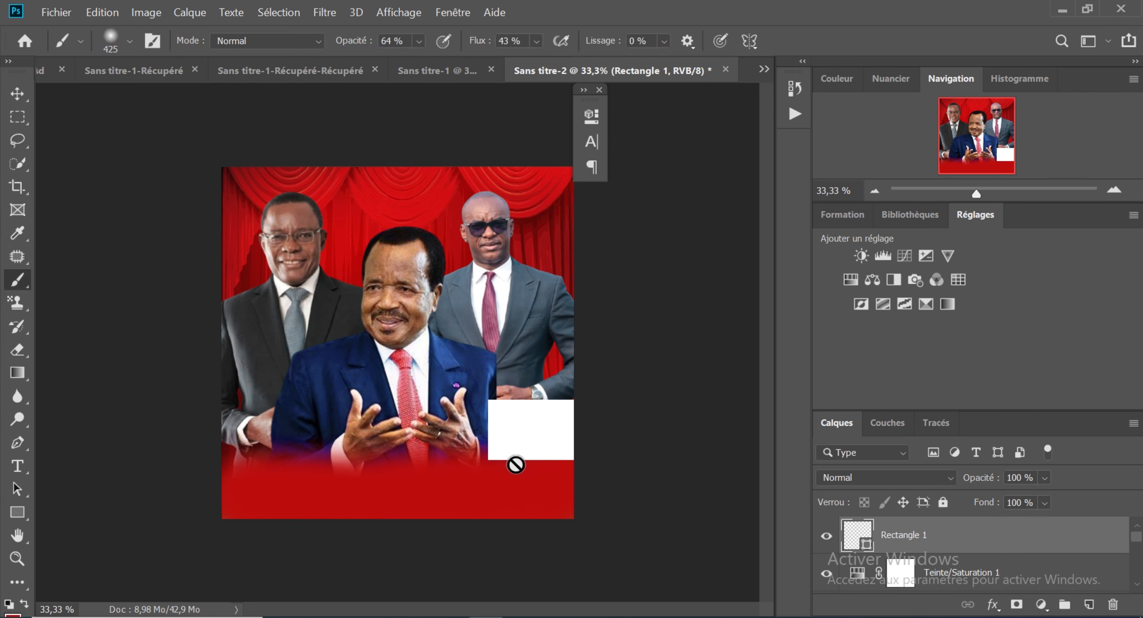
pyautogui.click(515, 465)
pyautogui.press('Escape')
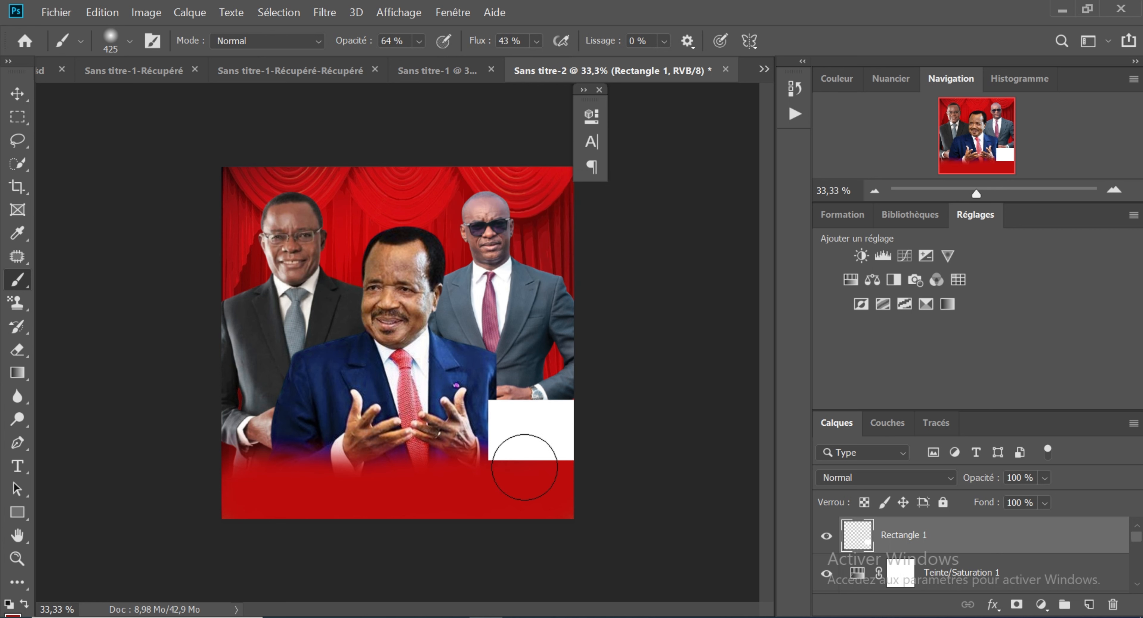
# Step: Brush the sampled red along the white rectangle's lower edge with a soft 425 px brush, fading it into the poster's base
pyautogui.moveTo(525, 467); pyautogui.dragTo(518, 476)
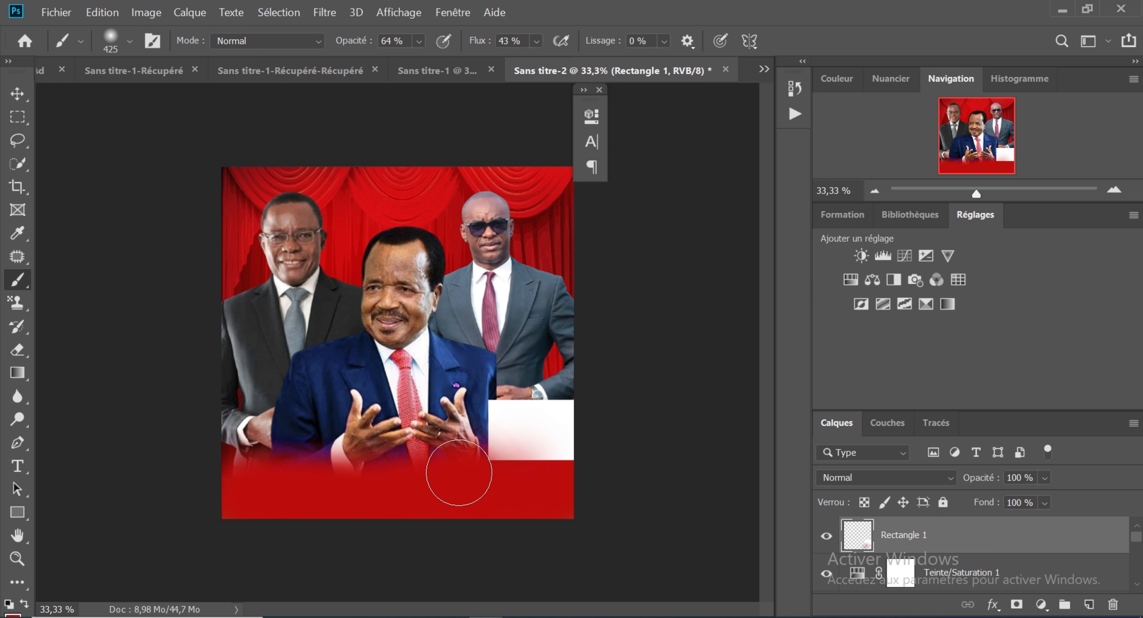
pyautogui.moveTo(458, 472)
pyautogui.mouseDown()
pyautogui.moveTo(500, 492)
pyautogui.moveTo(577, 493)
pyautogui.mouseUp()
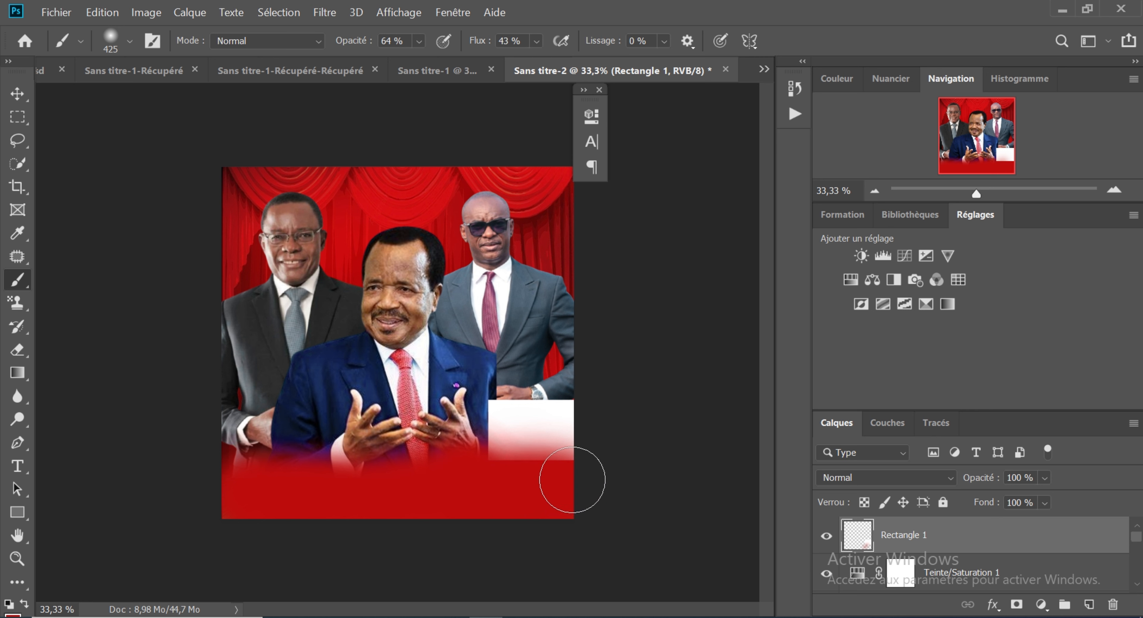
pyautogui.moveTo(572, 479); pyautogui.dragTo(592, 479)
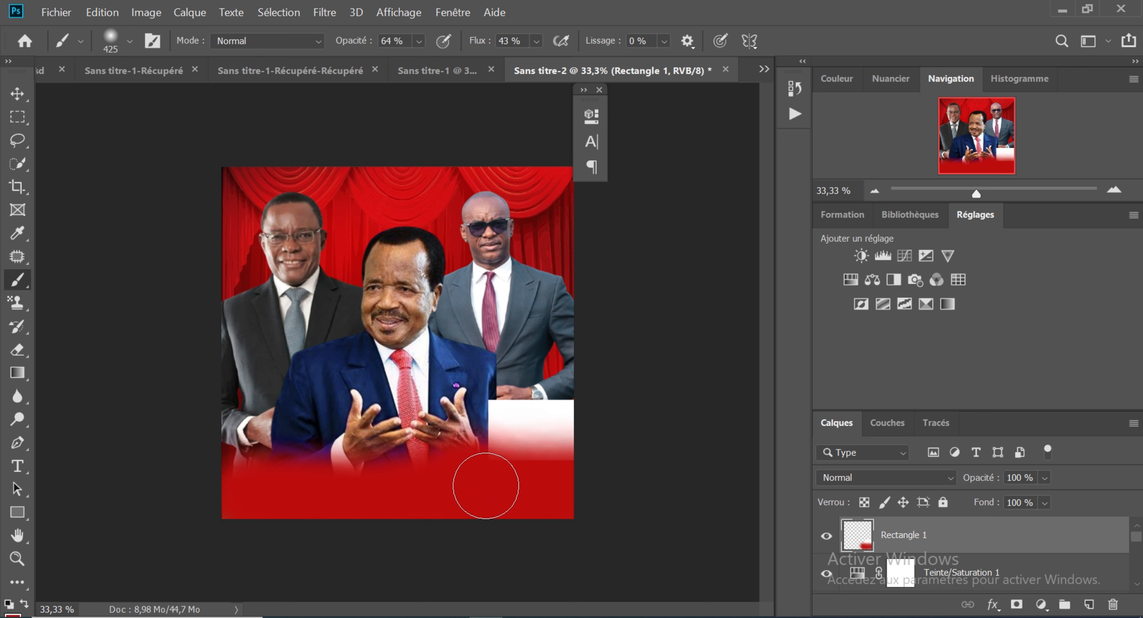
pyautogui.moveTo(486, 486); pyautogui.dragTo(538, 483)
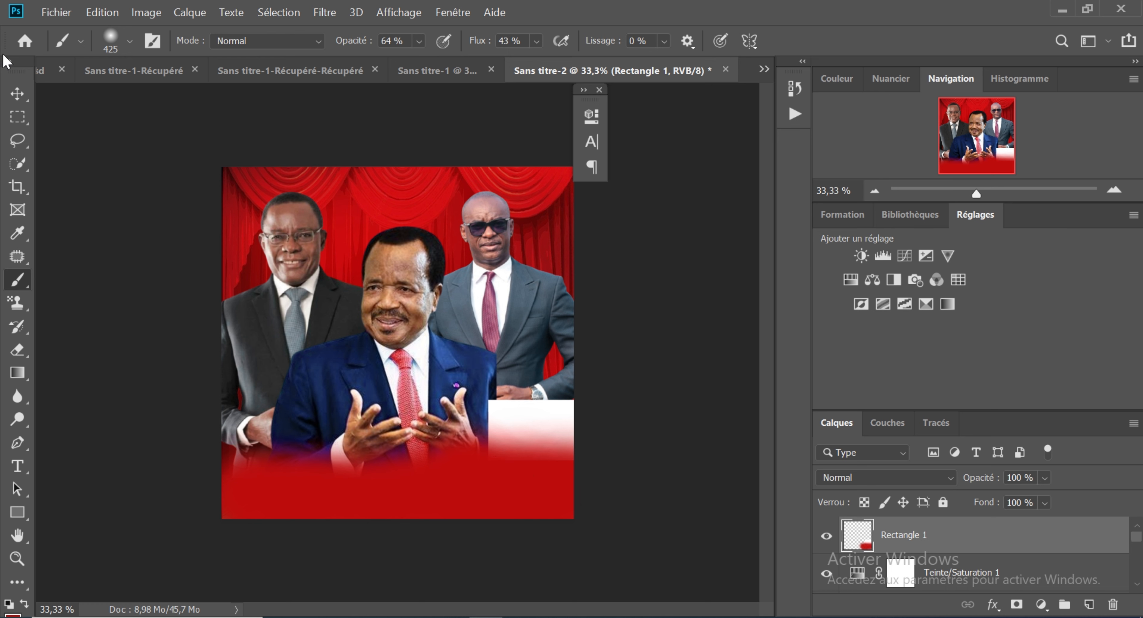
# Step: Sample the central man's navy suit colour and brush it over the seam between his sleeve and the white rectangle
pyautogui.click(17, 232)
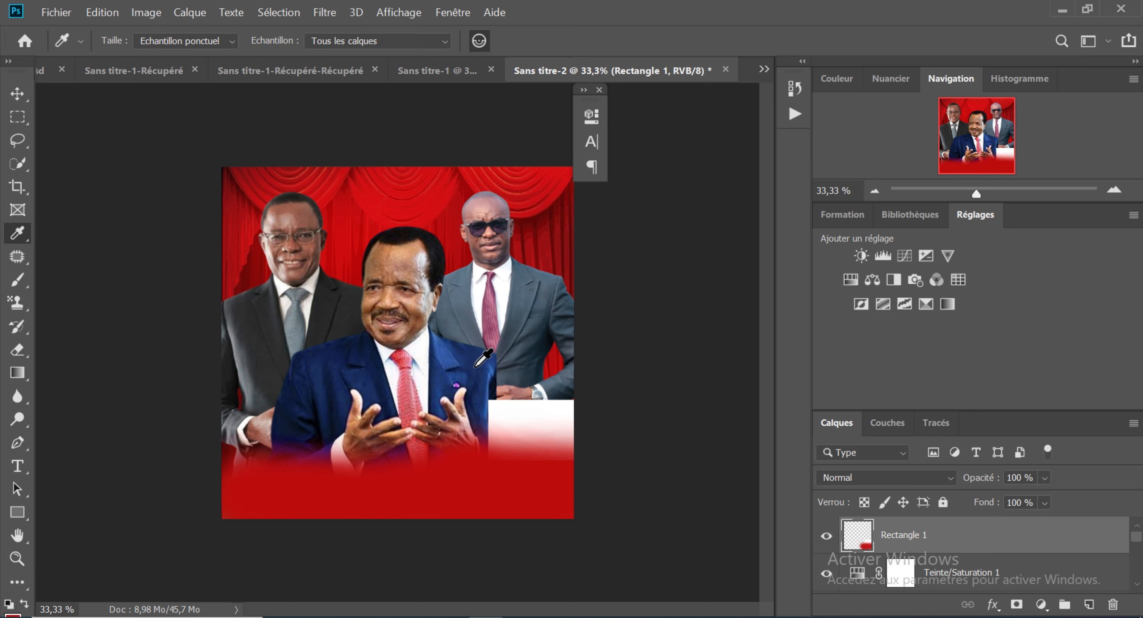
pyautogui.click(18, 280)
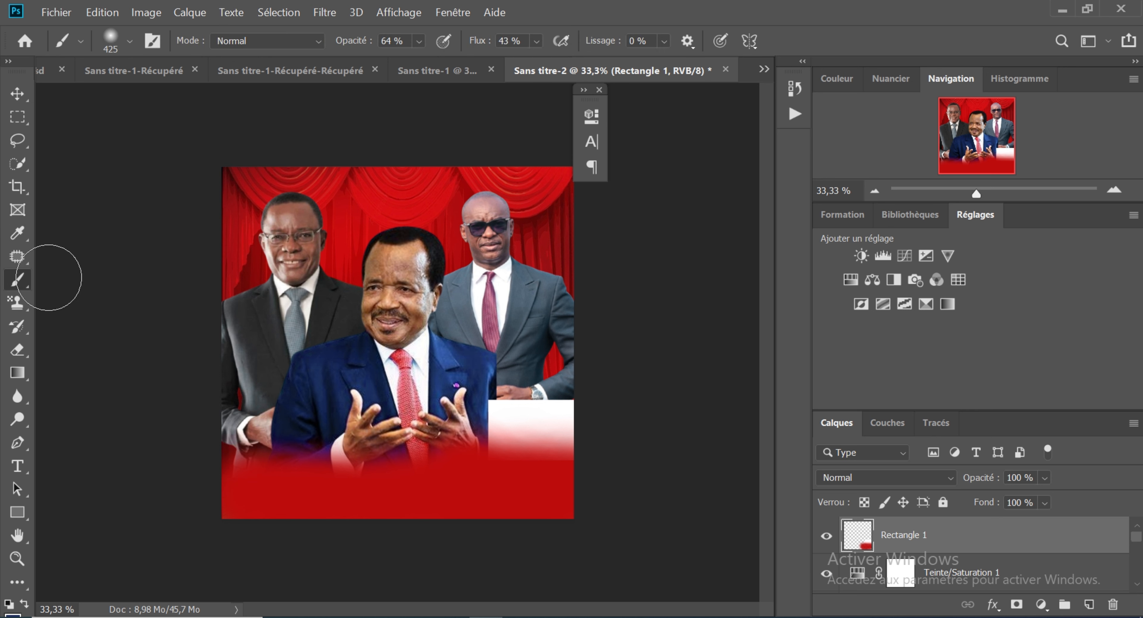
pyautogui.moveTo(411, 393)
pyautogui.mouseDown()
pyautogui.moveTo(439, 433)
pyautogui.moveTo(479, 417)
pyautogui.moveTo(477, 393)
pyautogui.moveTo(479, 427)
pyautogui.moveTo(453, 421)
pyautogui.mouseUp()
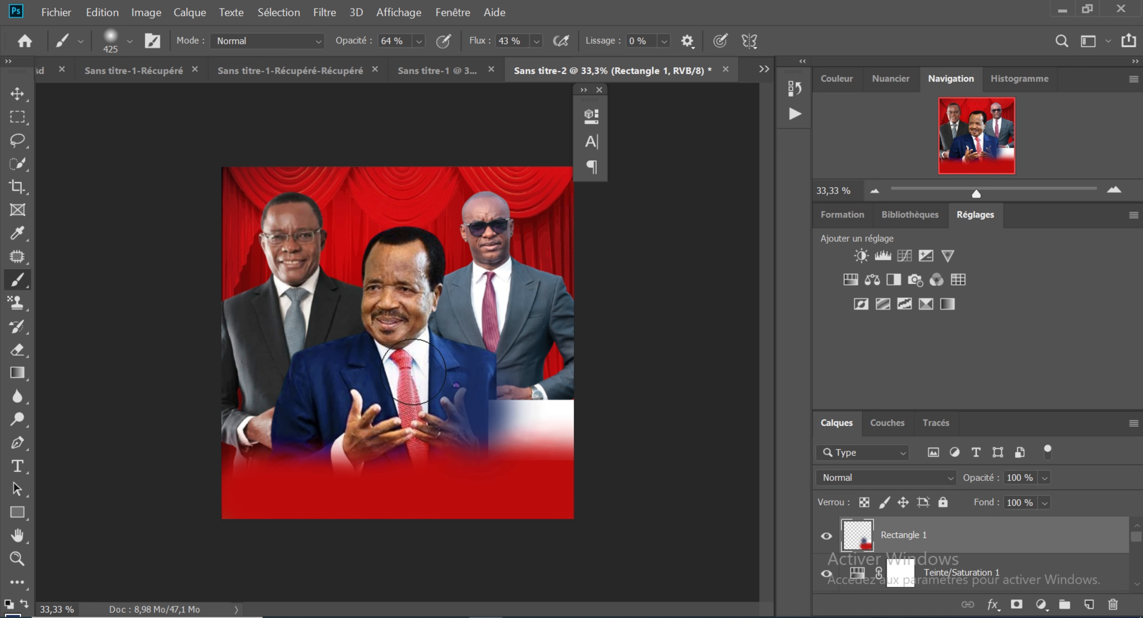
# Step: Sample the grey of the right-hand man's suit and dab it softly over the white rectangle's upper edge
pyautogui.click(16, 240)
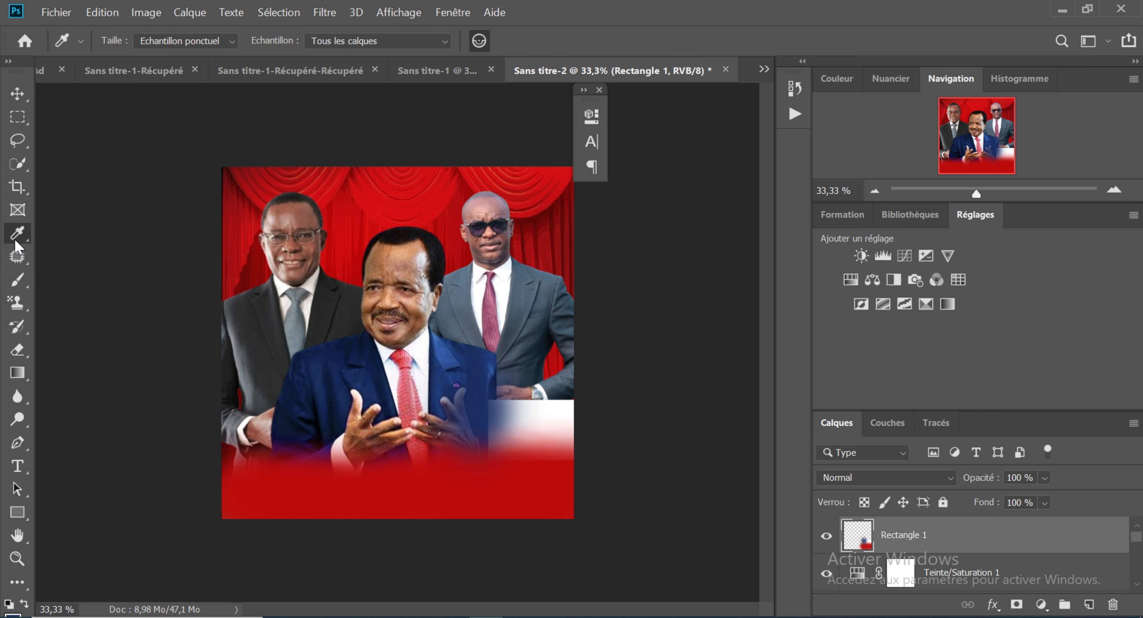
pyautogui.click(558, 388)
pyautogui.click(17, 280)
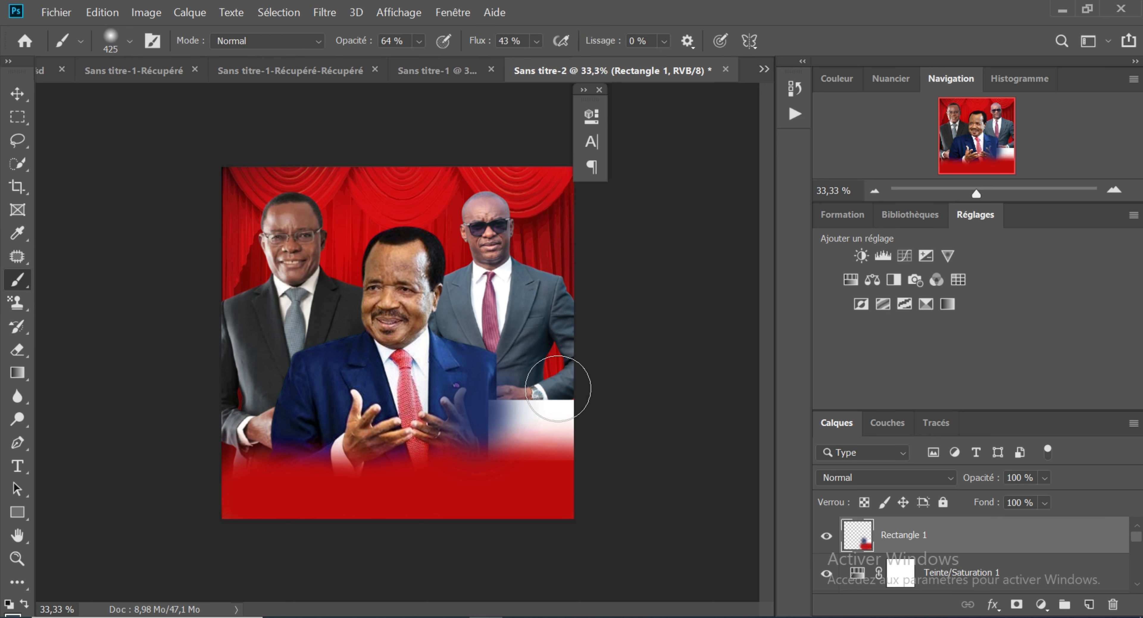
pyautogui.click(561, 388)
pyautogui.click(560, 387)
pyautogui.click(560, 387)
pyautogui.click(542, 387)
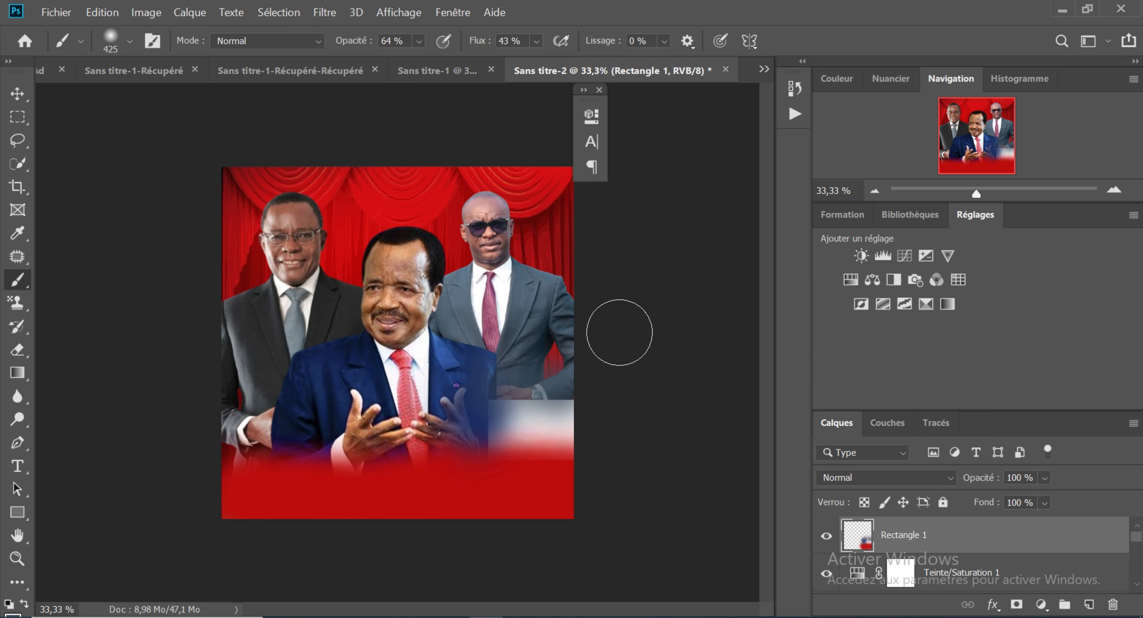
pyautogui.click(17, 93)
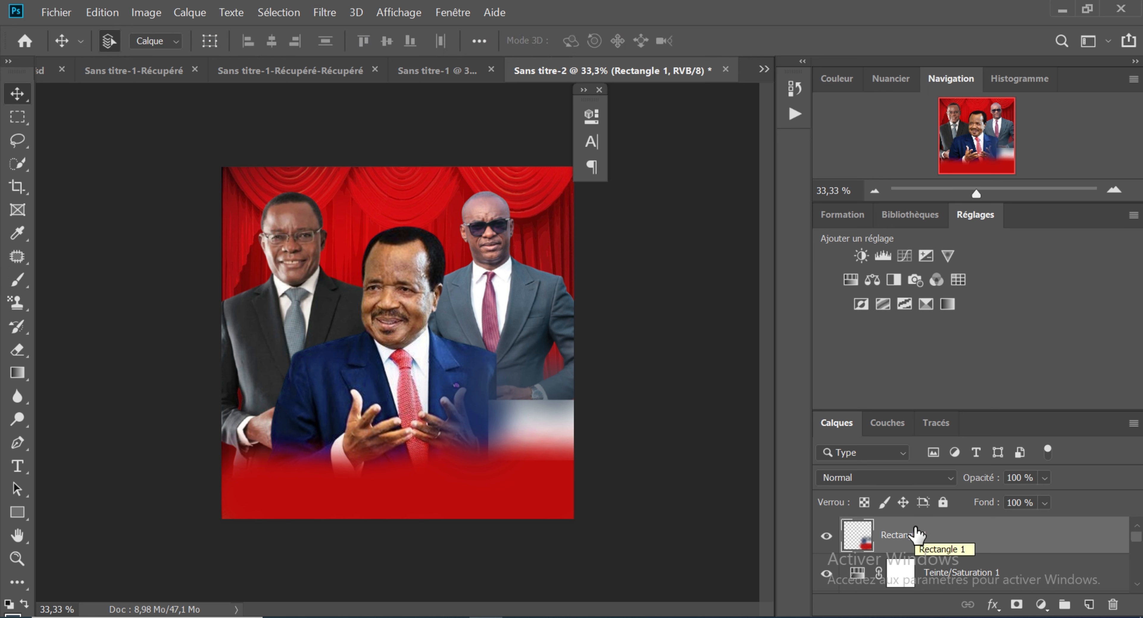
pyautogui.click(950, 478)
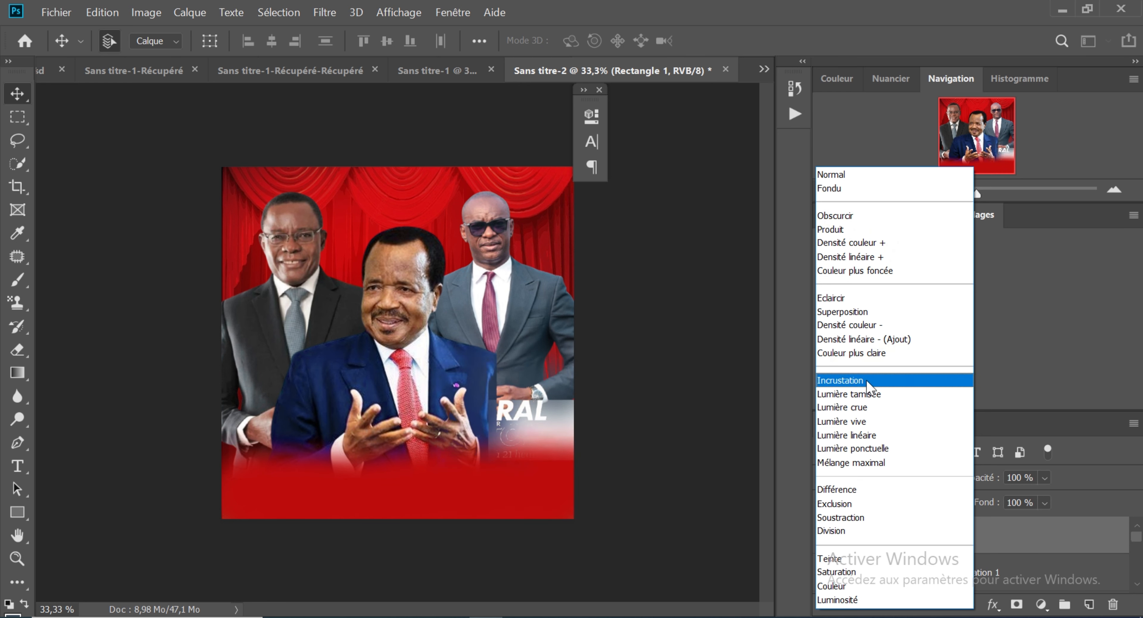
pyautogui.click(729, 396)
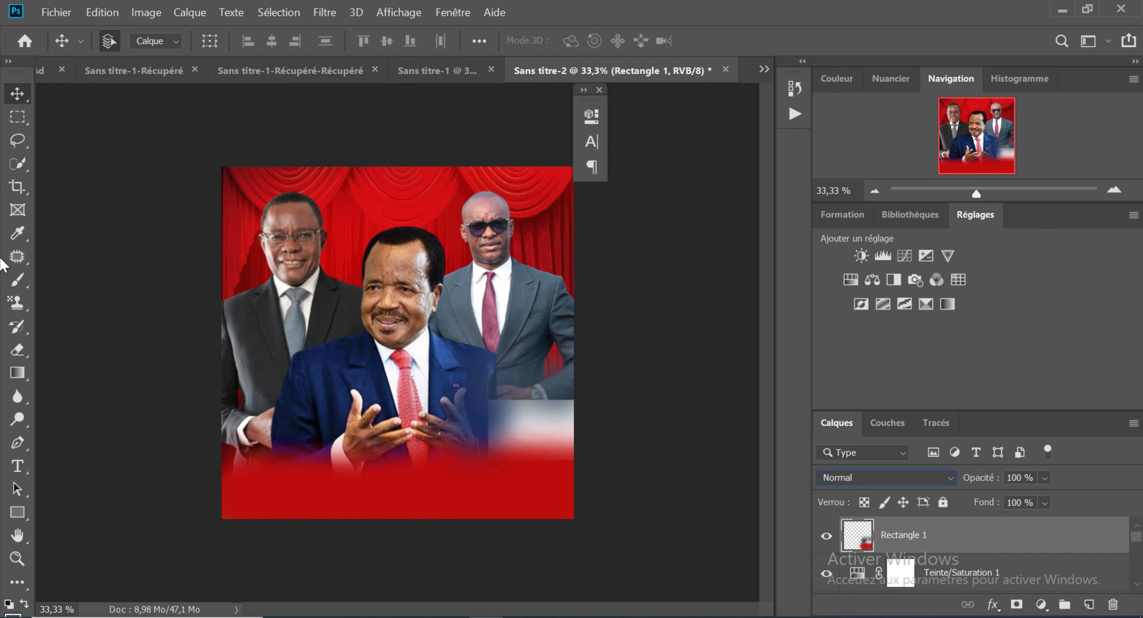
# Step: Add the text EP2025 in Muro Regular over the faded white rectangle below the right-hand man
pyautogui.click(18, 465)
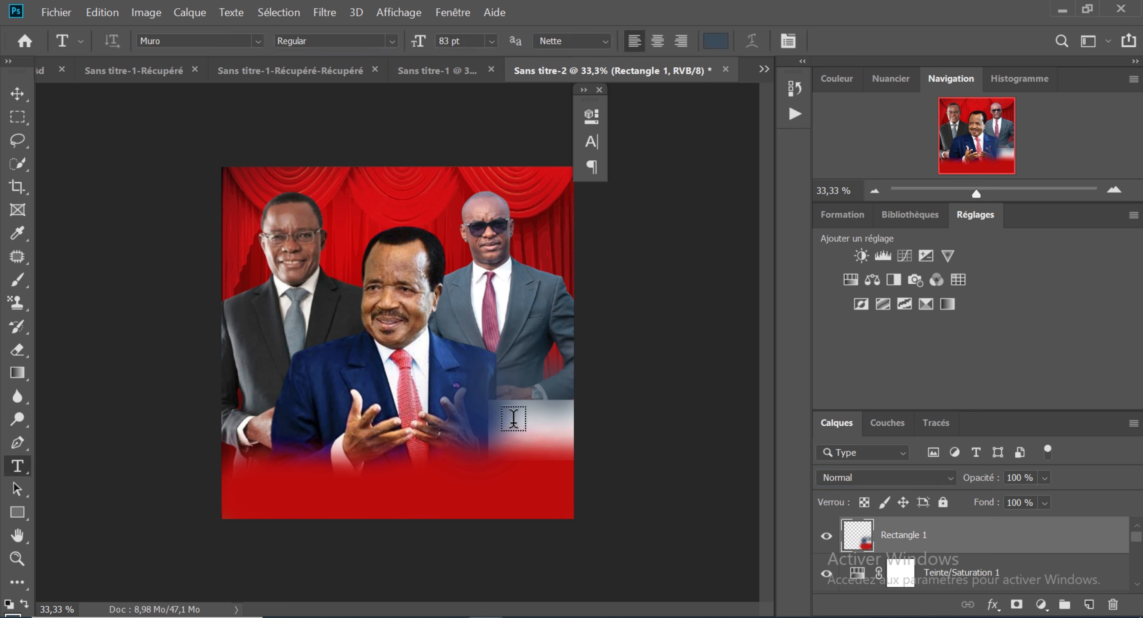
pyautogui.click(499, 428)
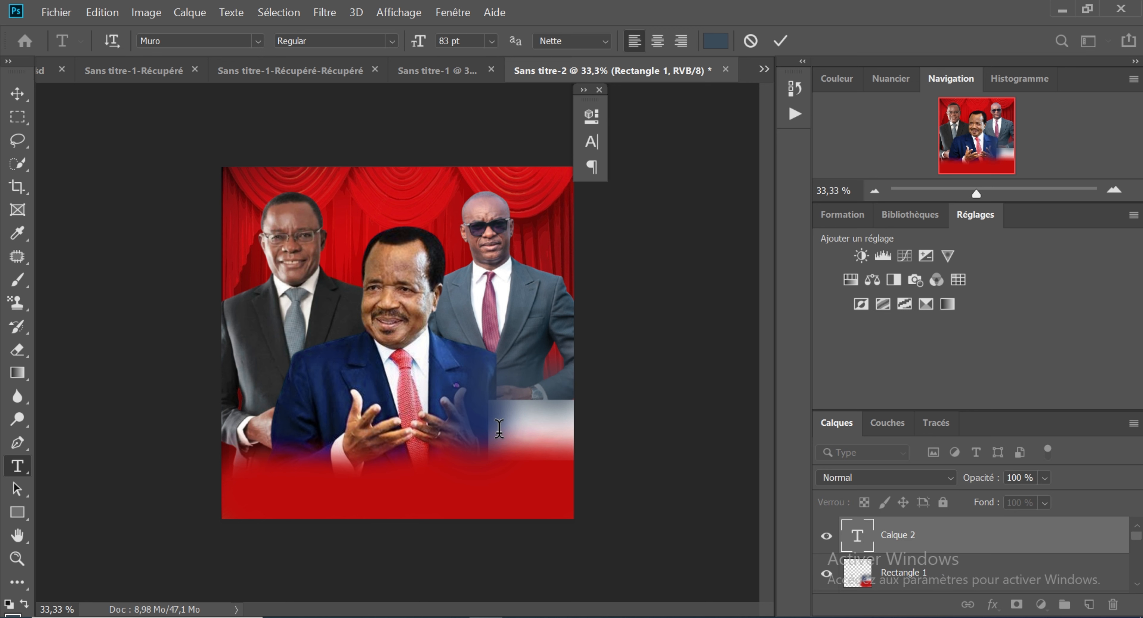
pyautogui.write('EP')
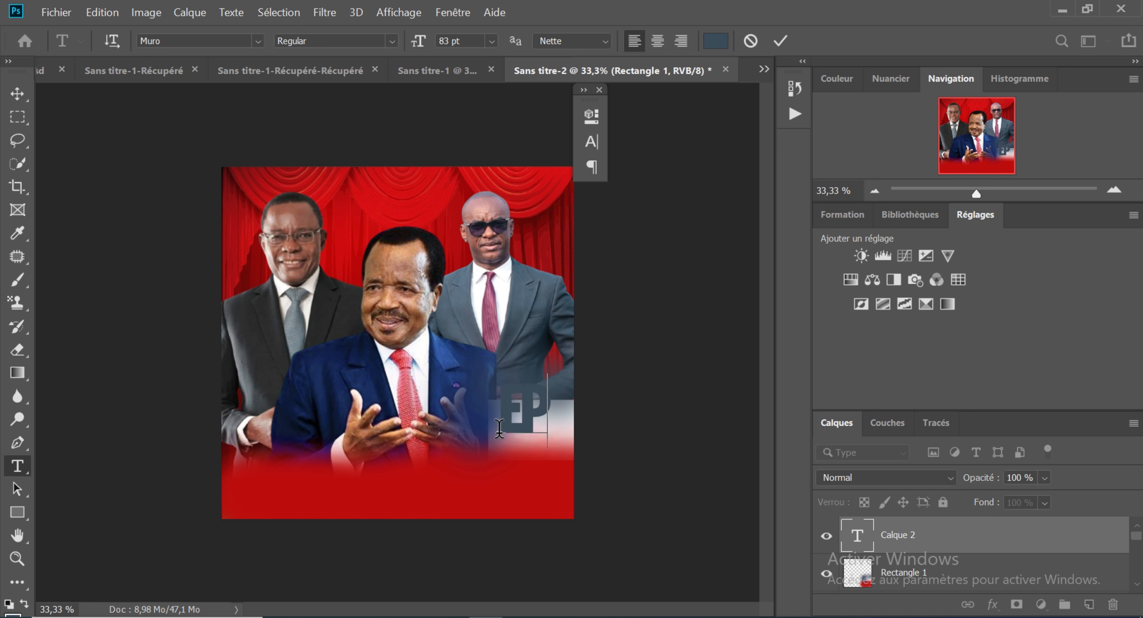
pyautogui.write('Z')
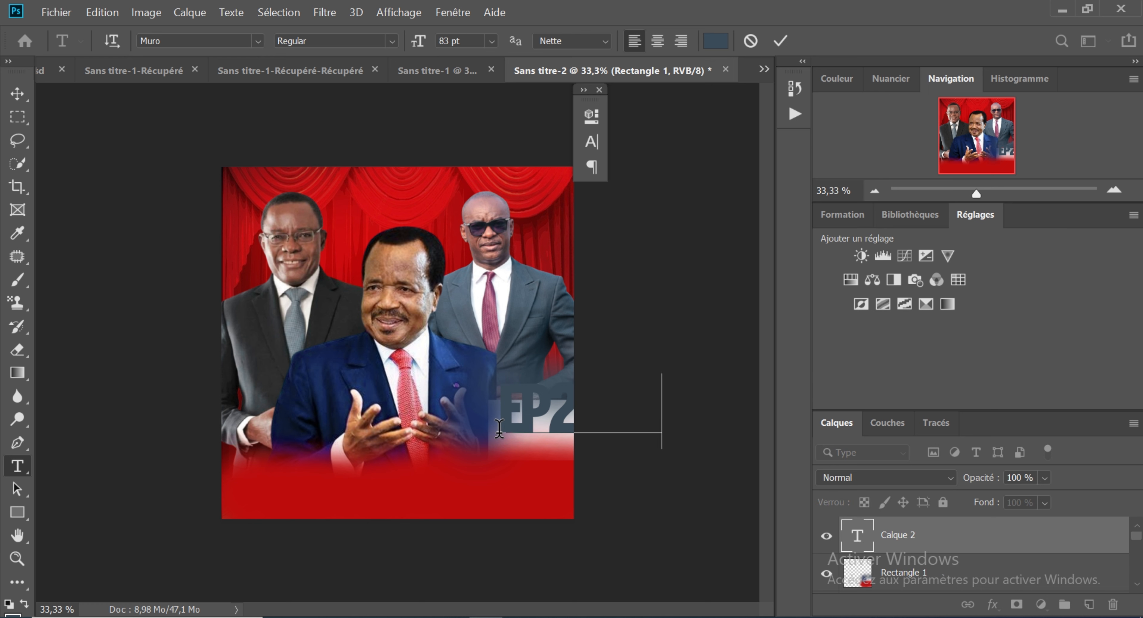
# Step: Scale the EP2025 text to 59,32 pt and position it within the faded white rectangle at the poster's right edge
pyautogui.press('ctrl')
pyautogui.moveTo(537, 412); pyautogui.dragTo(467, 420)
pyautogui.moveTo(425, 381); pyautogui.dragTo(505, 386)
pyautogui.moveTo(523, 432); pyautogui.dragTo(501, 424)
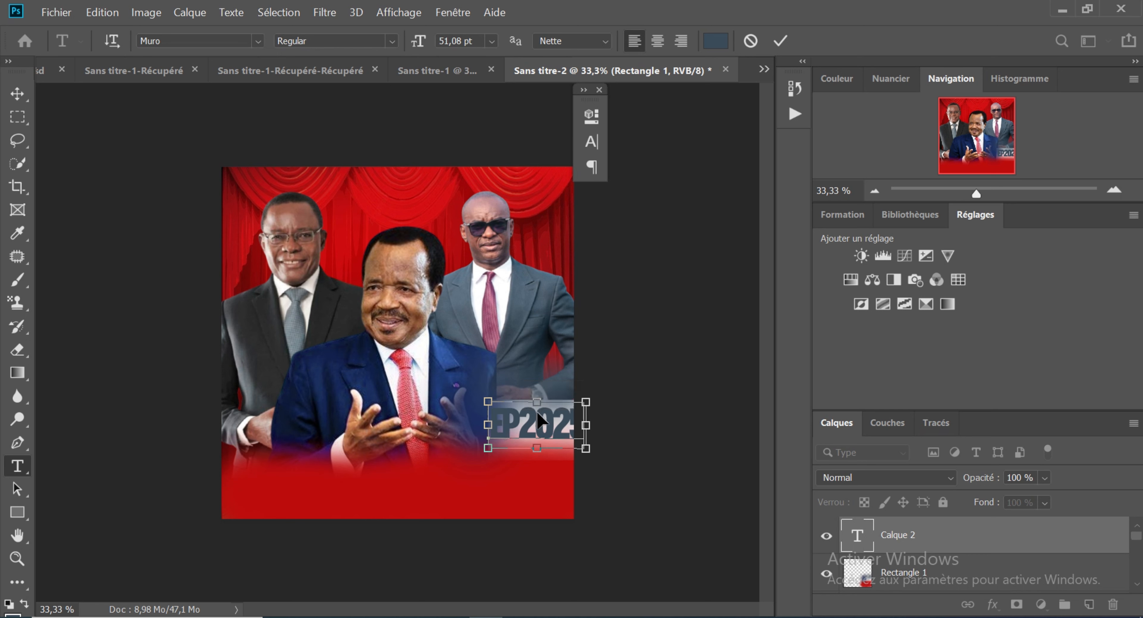
pyautogui.moveTo(585, 400); pyautogui.dragTo(548, 434)
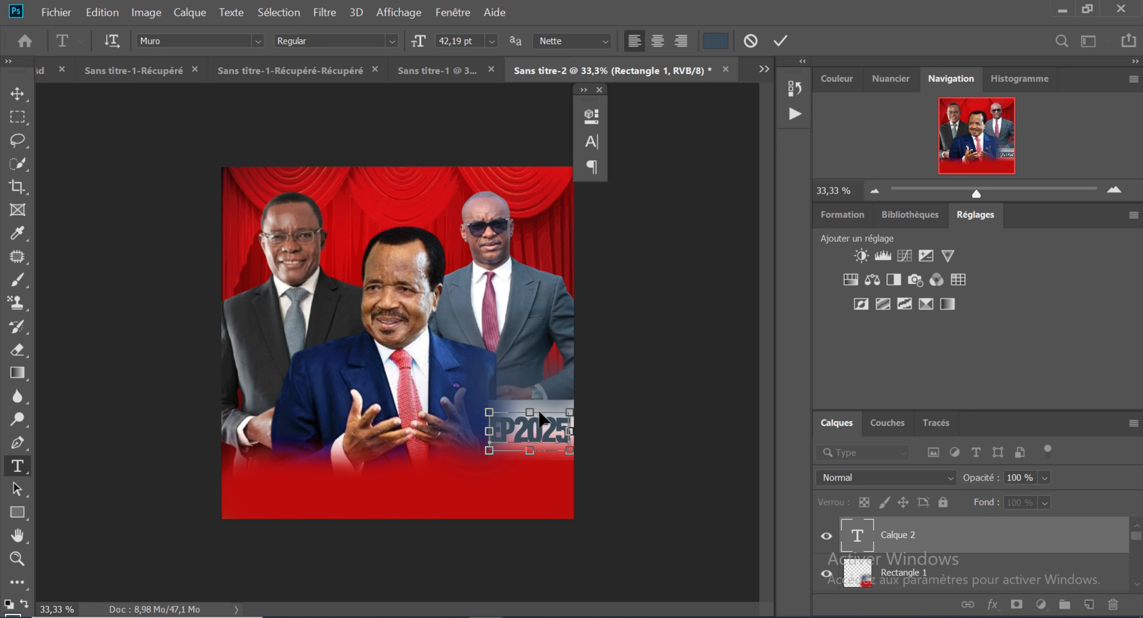
pyautogui.moveTo(531, 412); pyautogui.dragTo(531, 389)
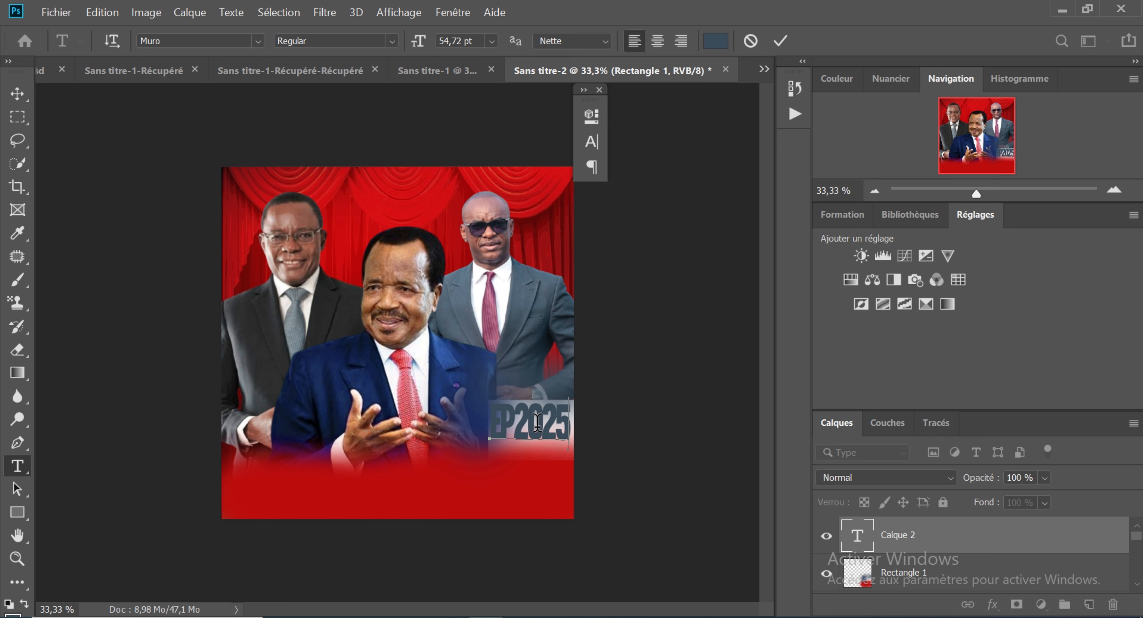
pyautogui.press('ctrl')
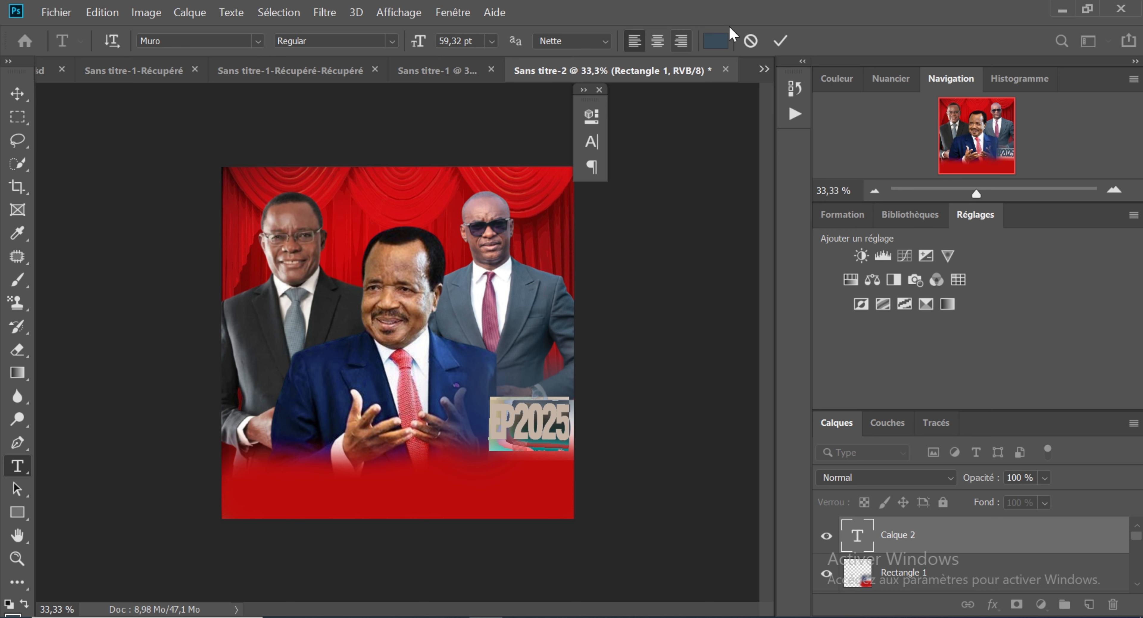
# Step: Set the EP2025 text colour to white (ffffff) and commit the text
pyautogui.click(713, 43)
pyautogui.moveTo(676, 248); pyautogui.dragTo(794, 172)
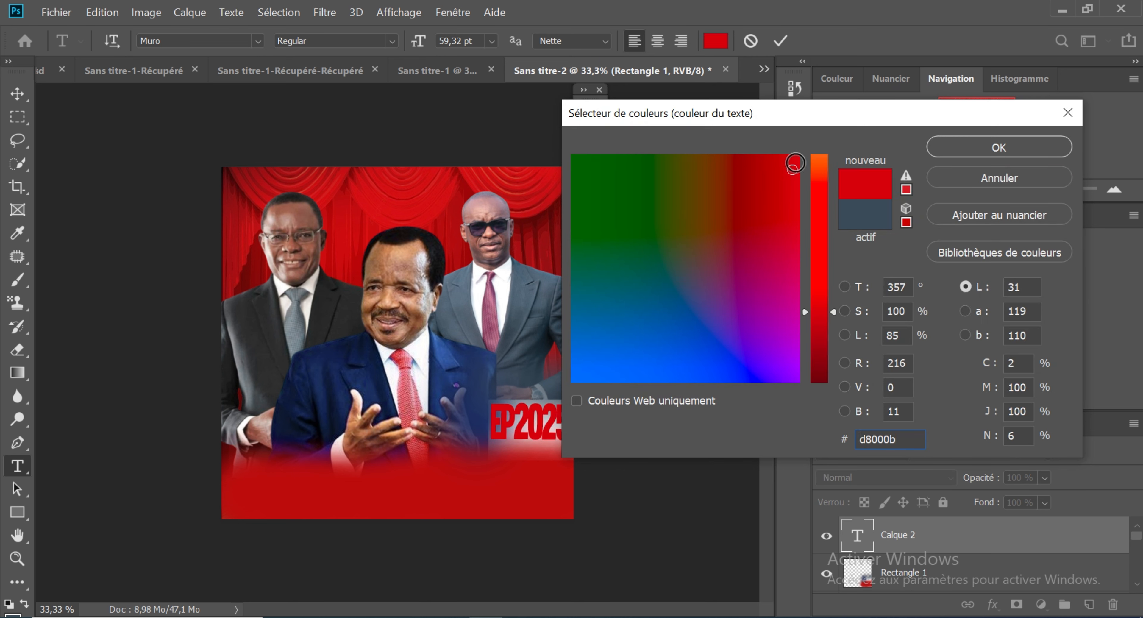
pyautogui.moveTo(793, 165); pyautogui.dragTo(798, 161)
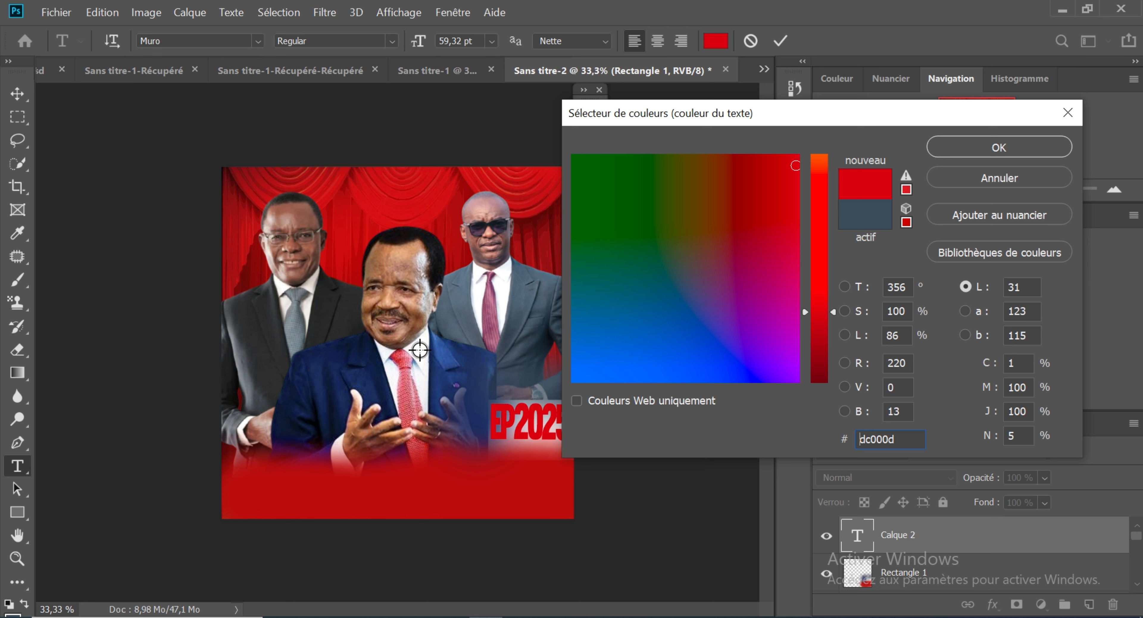
pyautogui.write('ffffff')
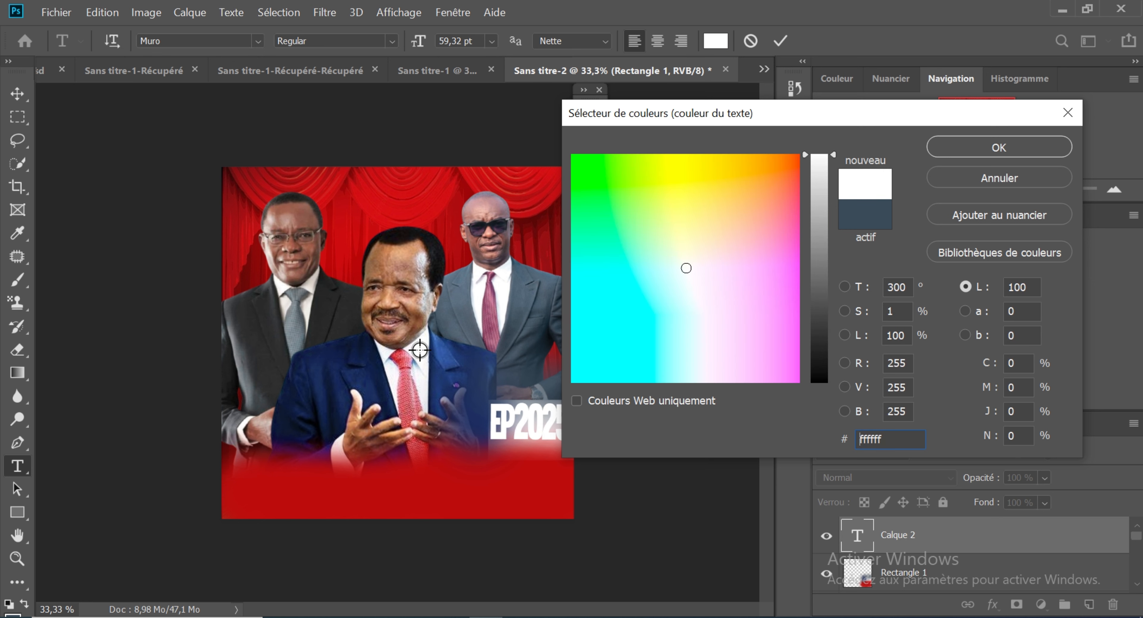
pyautogui.click(1004, 147)
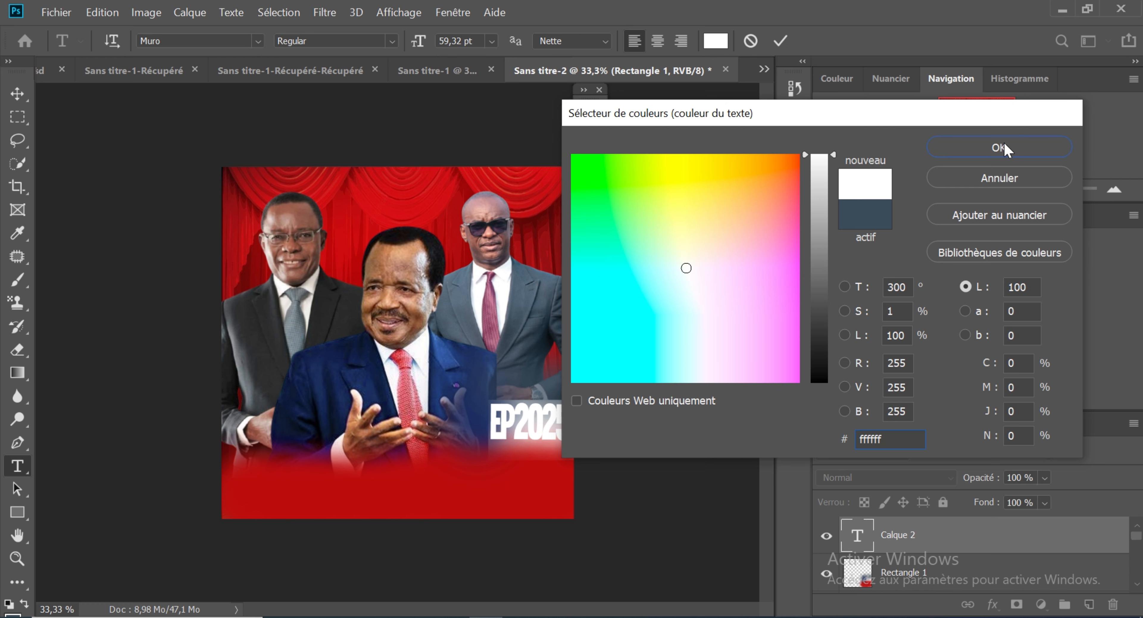
pyautogui.click(18, 94)
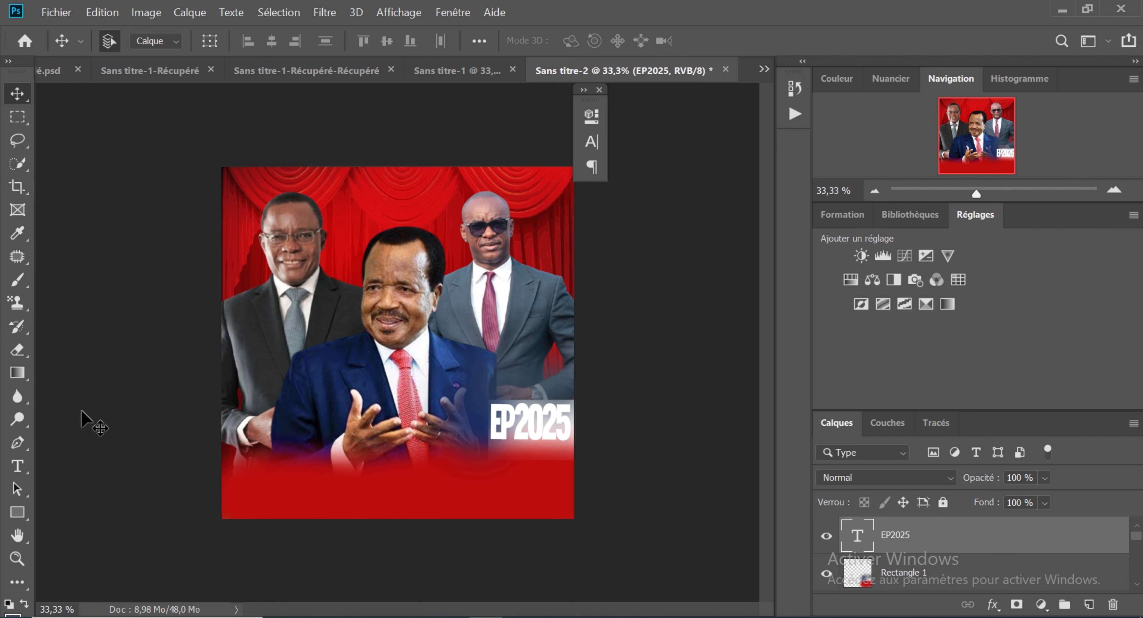
# Step: Add the white text PRESIDENTIELLE 2025 in Muro Regular at 83 pt over the red base of the poster
pyautogui.click(17, 470)
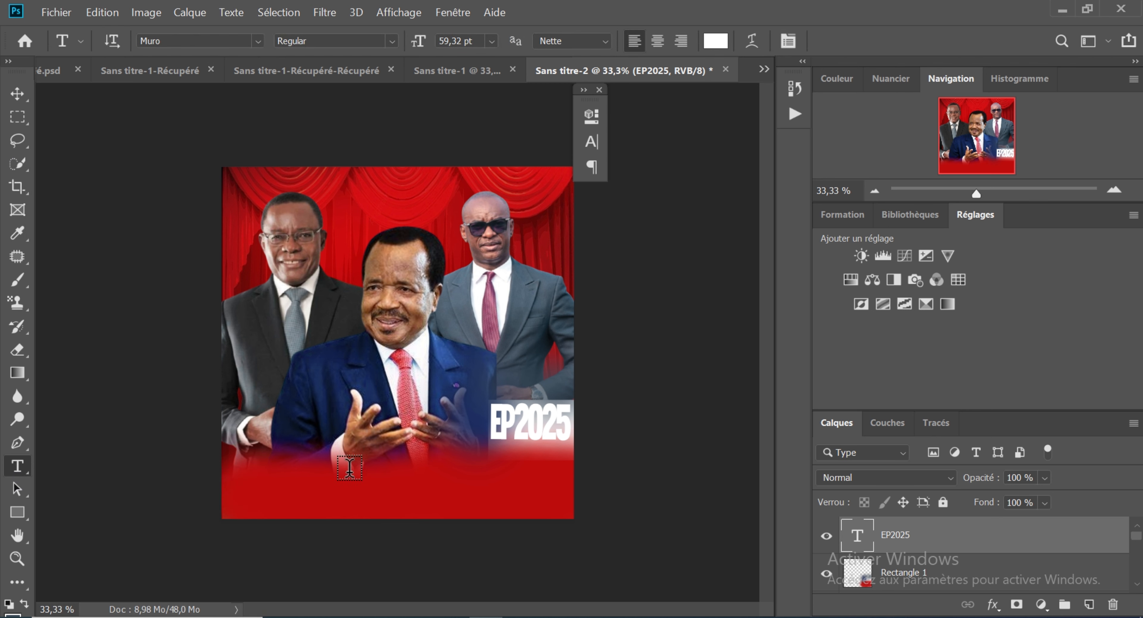
pyautogui.click(306, 491)
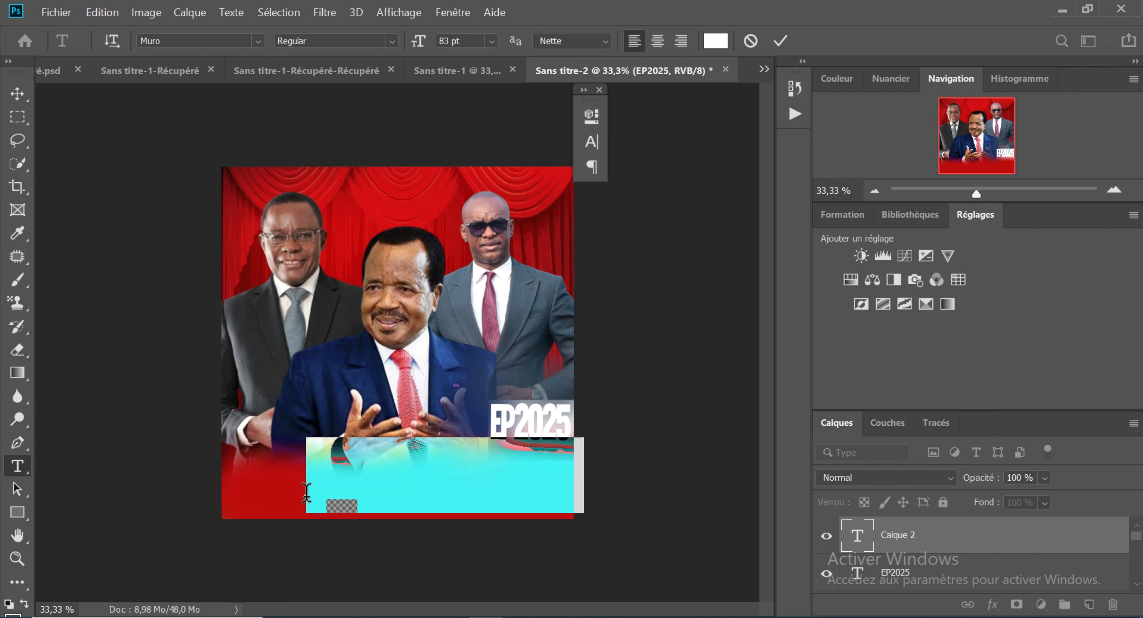
pyautogui.press('BackSpace')
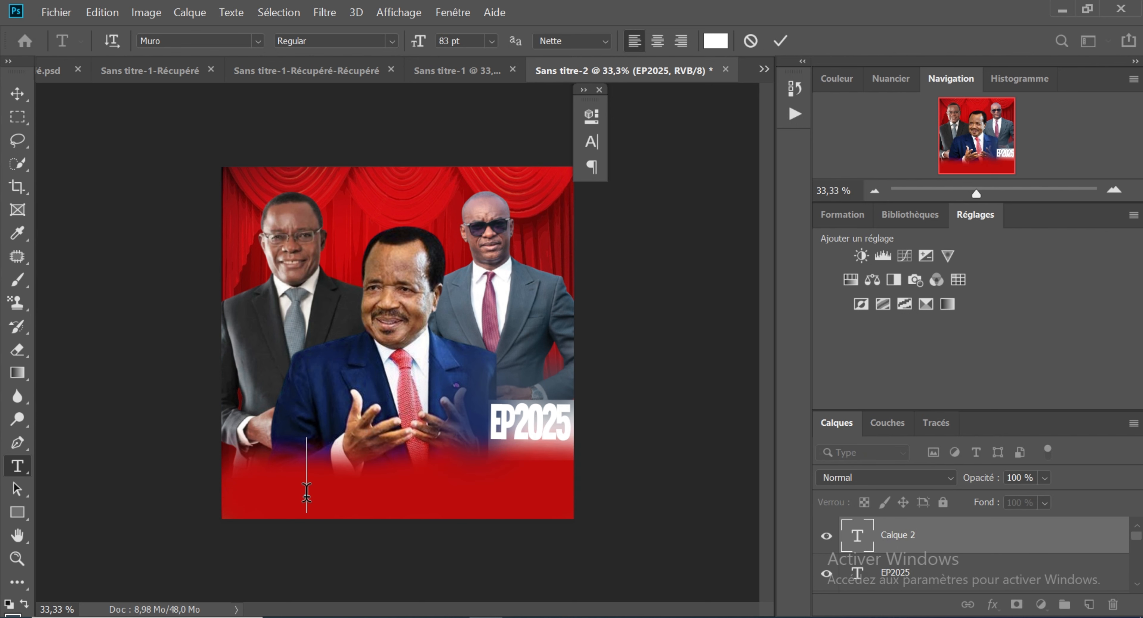
pyautogui.write('PRES')
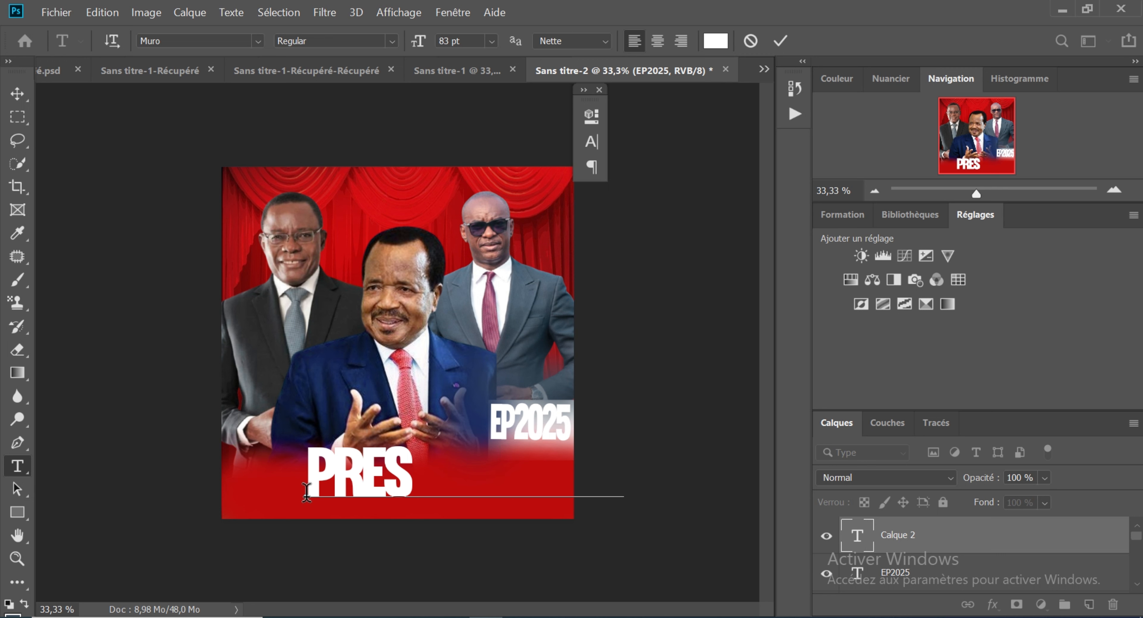
pyautogui.write('                    IDENTE')
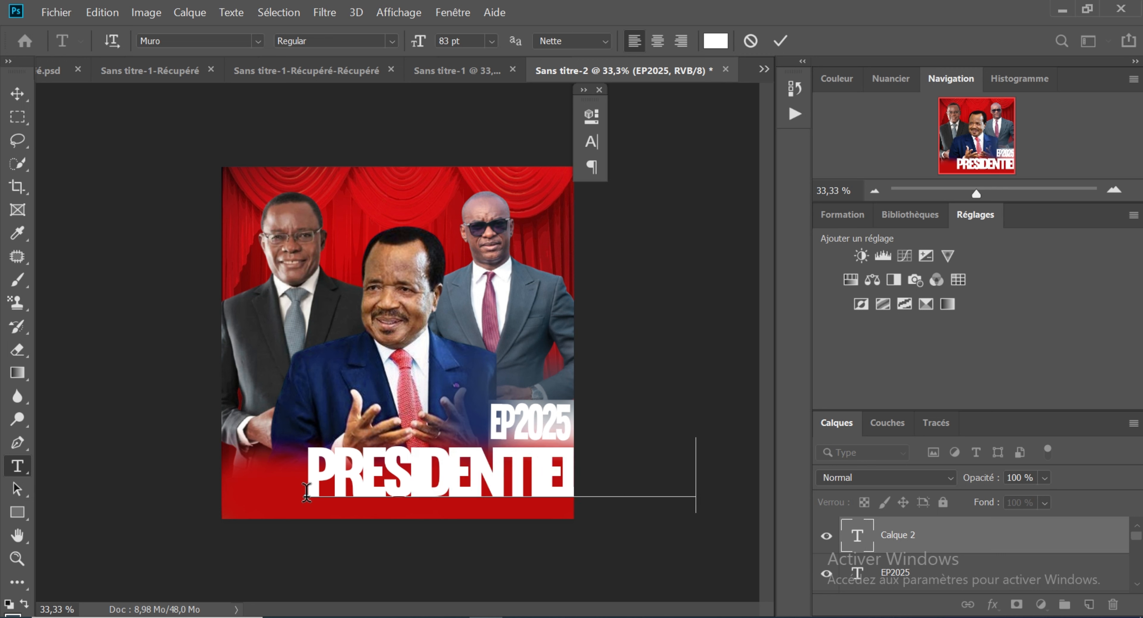
# Step: Scale the PRESIDENTIELLE 2025 text to about 78,69 pt and position it across the full width of the red base
pyautogui.press('ctrl')
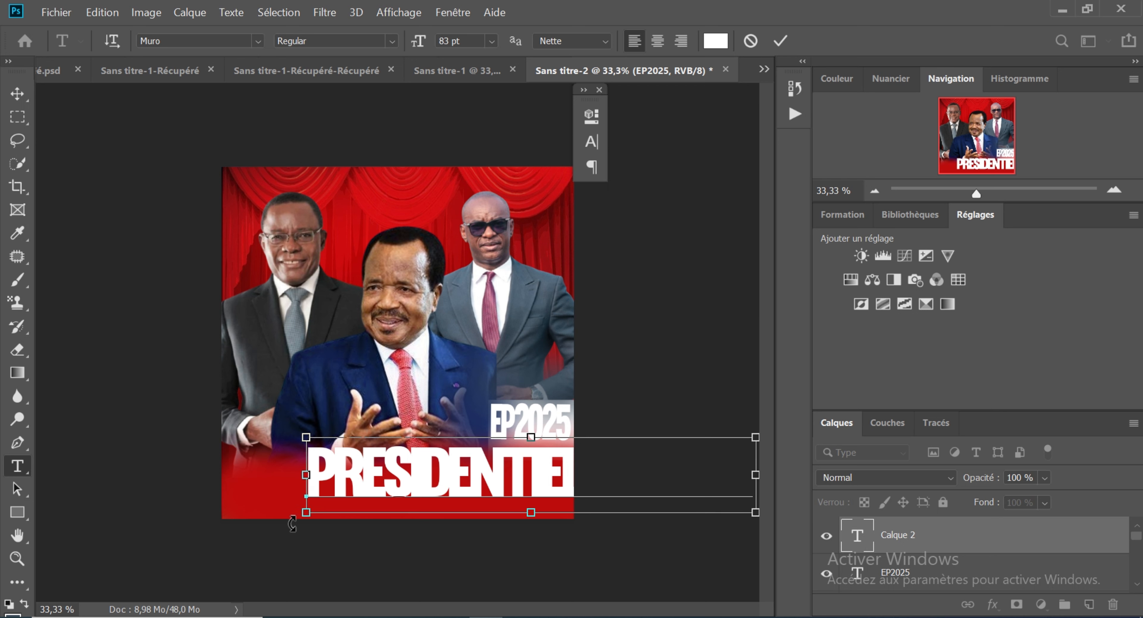
pyautogui.moveTo(361, 480); pyautogui.dragTo(270, 489)
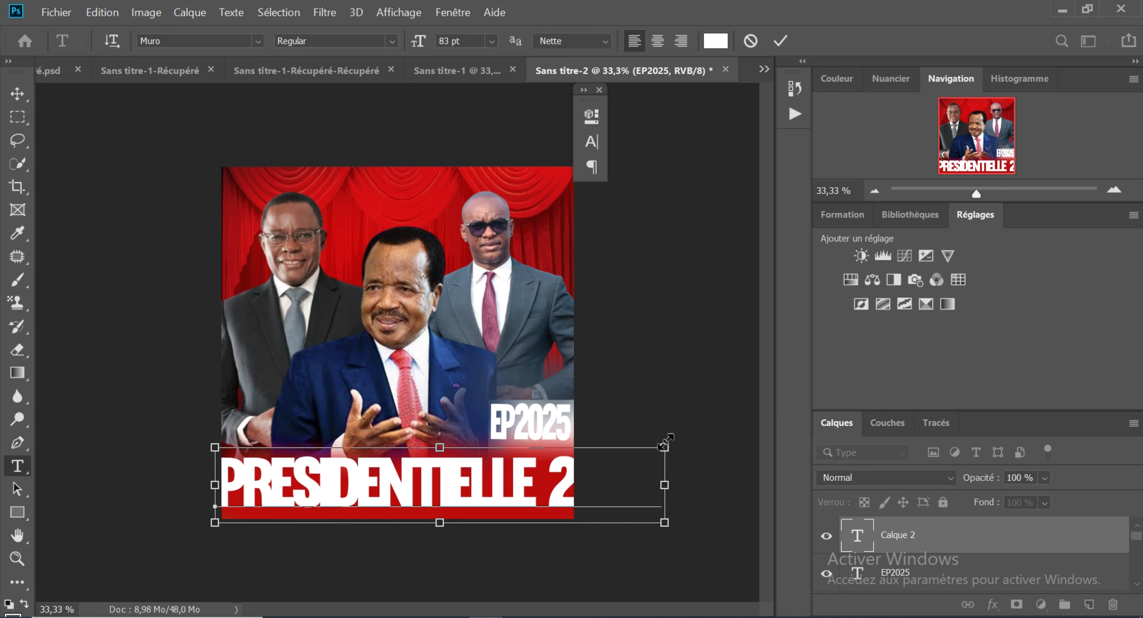
pyautogui.moveTo(665, 443); pyautogui.dragTo(566, 462)
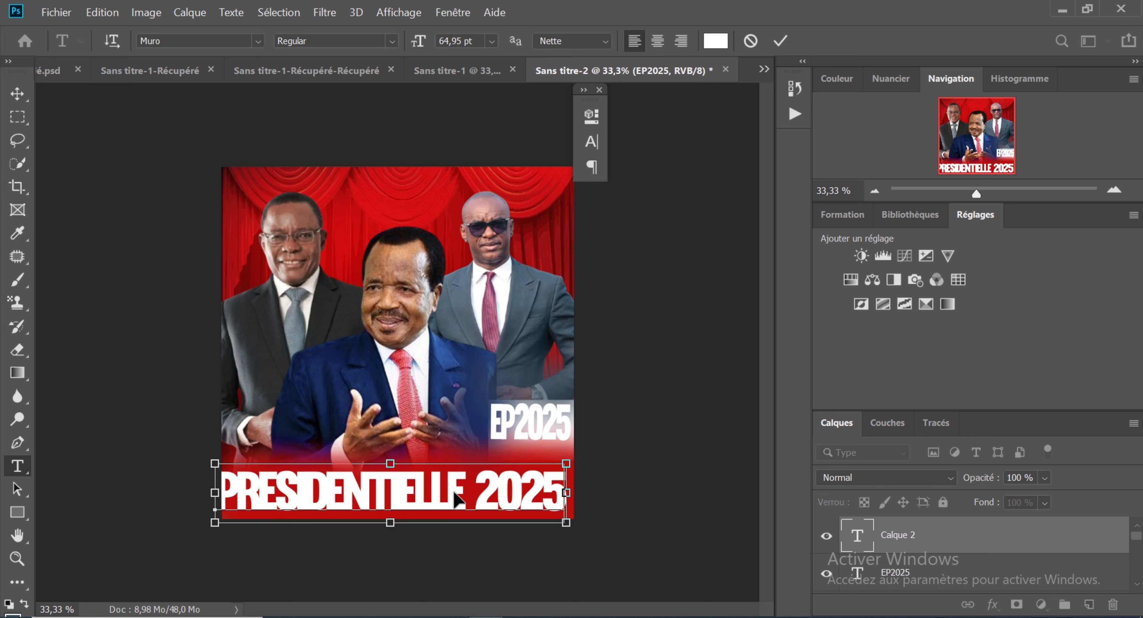
pyautogui.moveTo(454, 499); pyautogui.dragTo(456, 505)
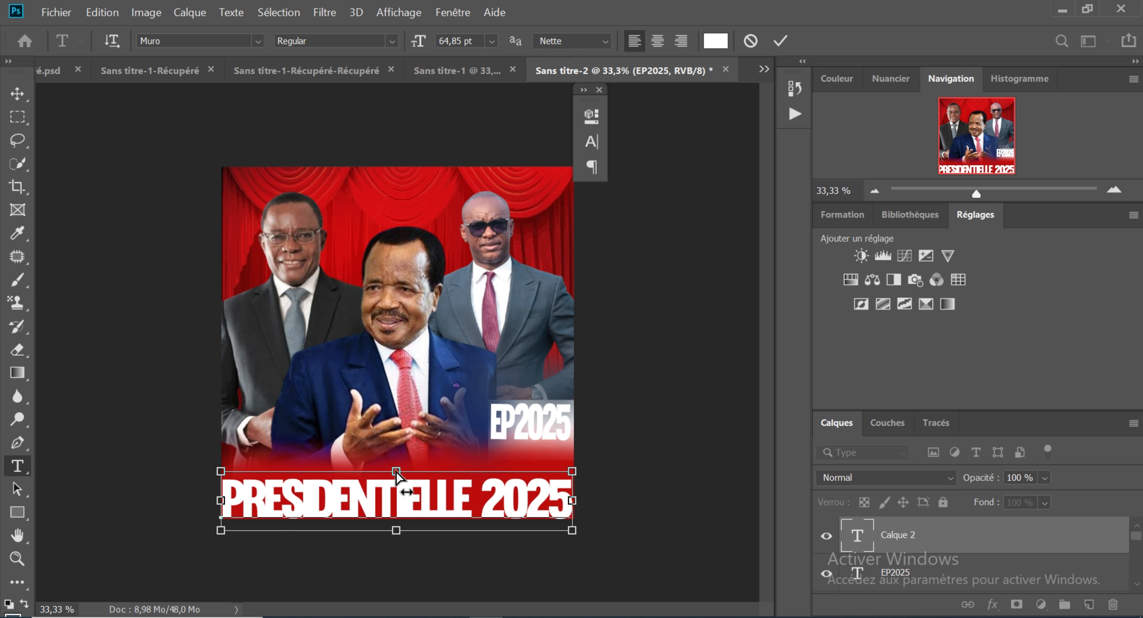
pyautogui.moveTo(396, 474); pyautogui.dragTo(396, 458)
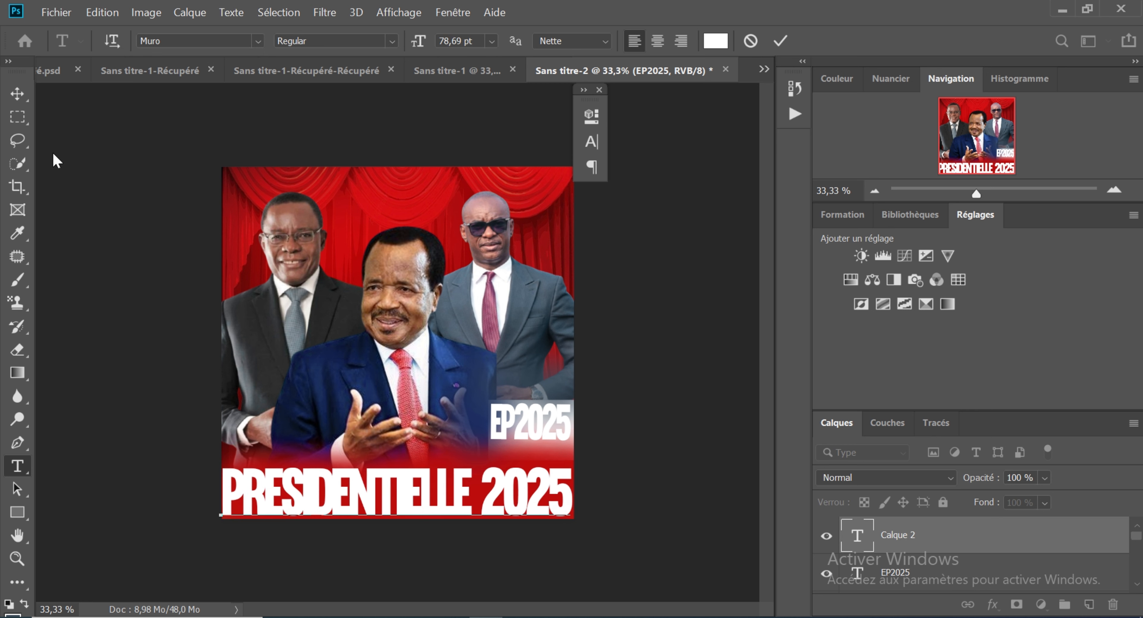
pyautogui.click(17, 93)
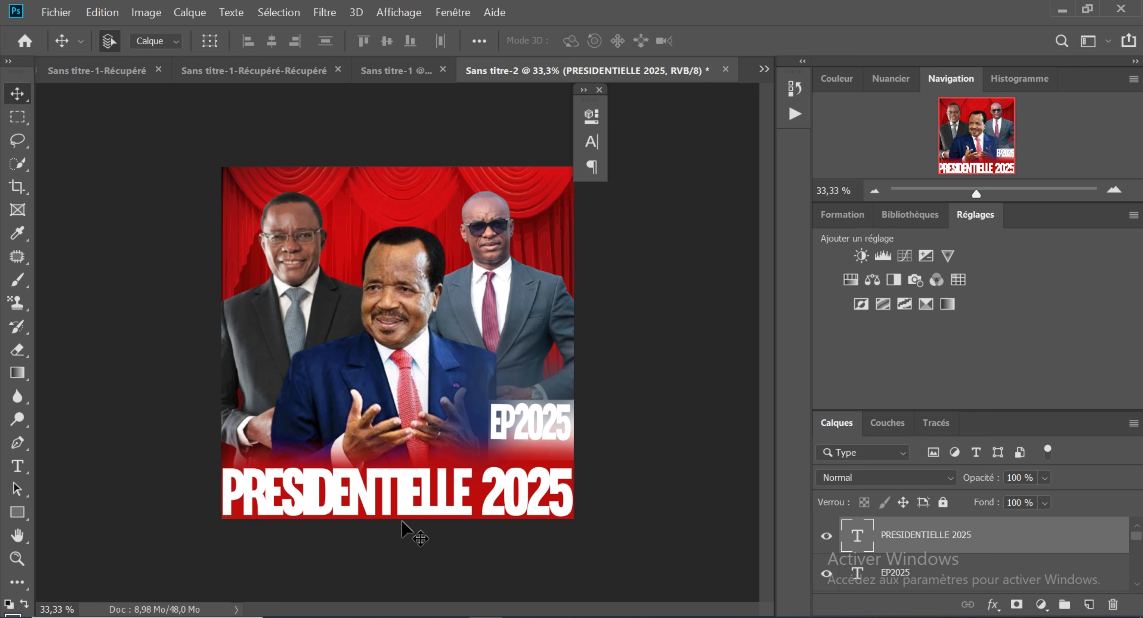
pyautogui.moveTo(402, 493); pyautogui.dragTo(401, 490)
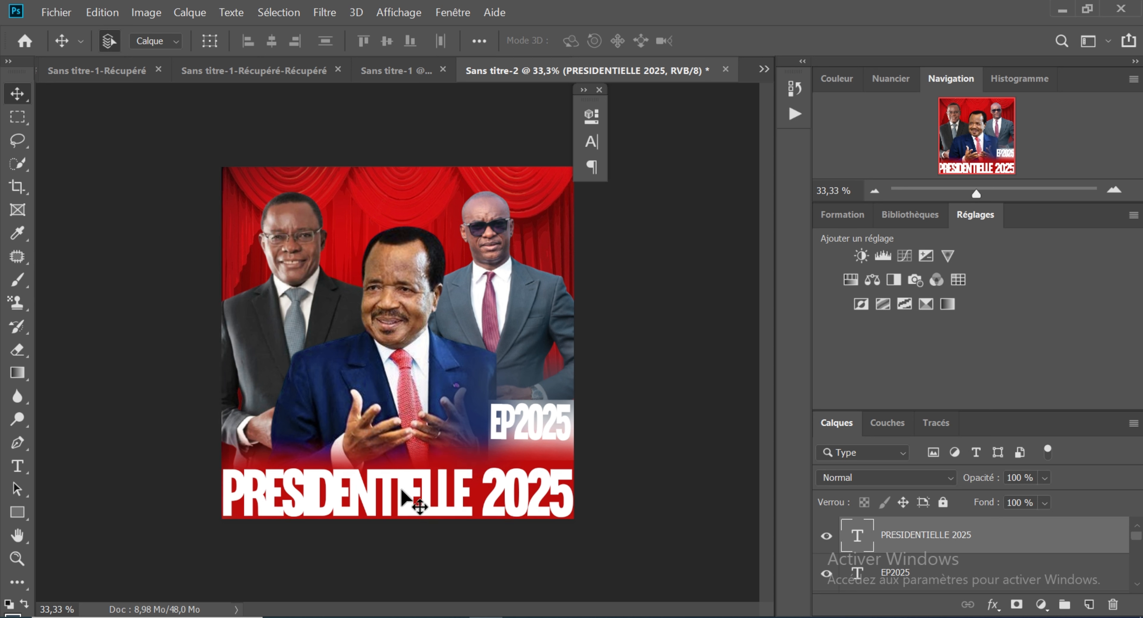
# Step: Change the font of the whole PRESIDENTIELLE 2025 text to Arial Black
pyautogui.click(15, 468)
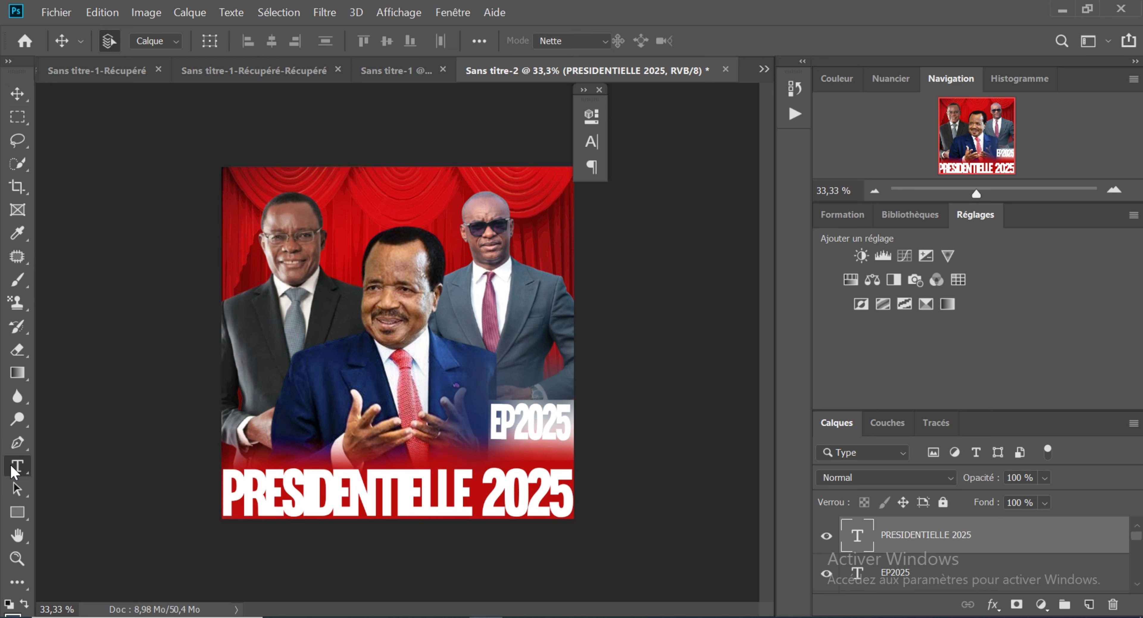
pyautogui.click(390, 496)
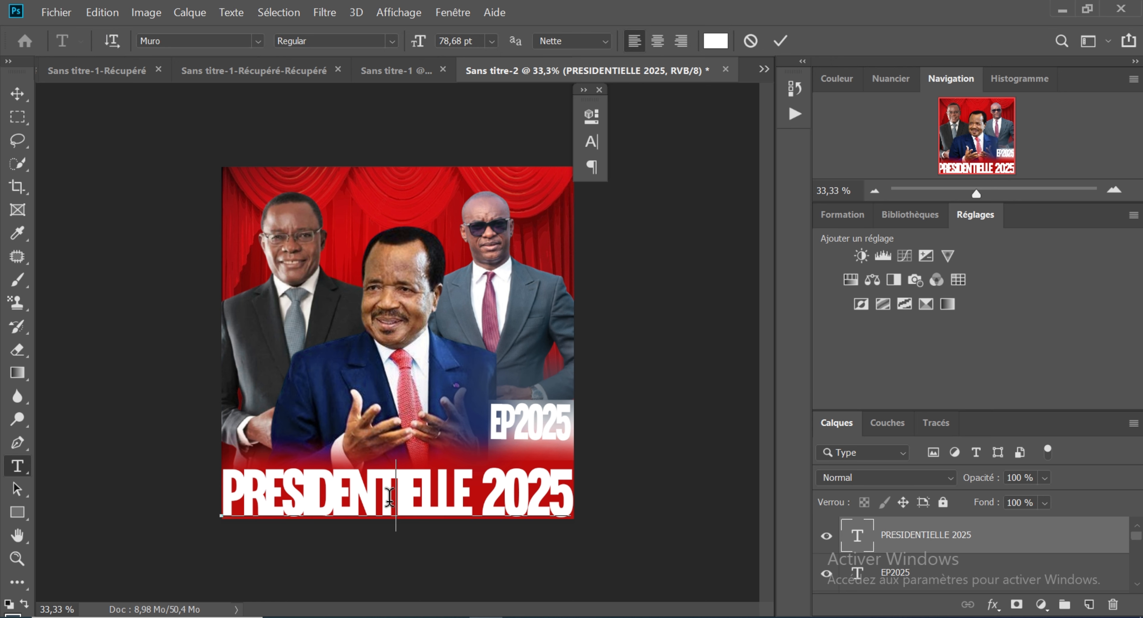
pyautogui.hotkey('ctrl', 'a')
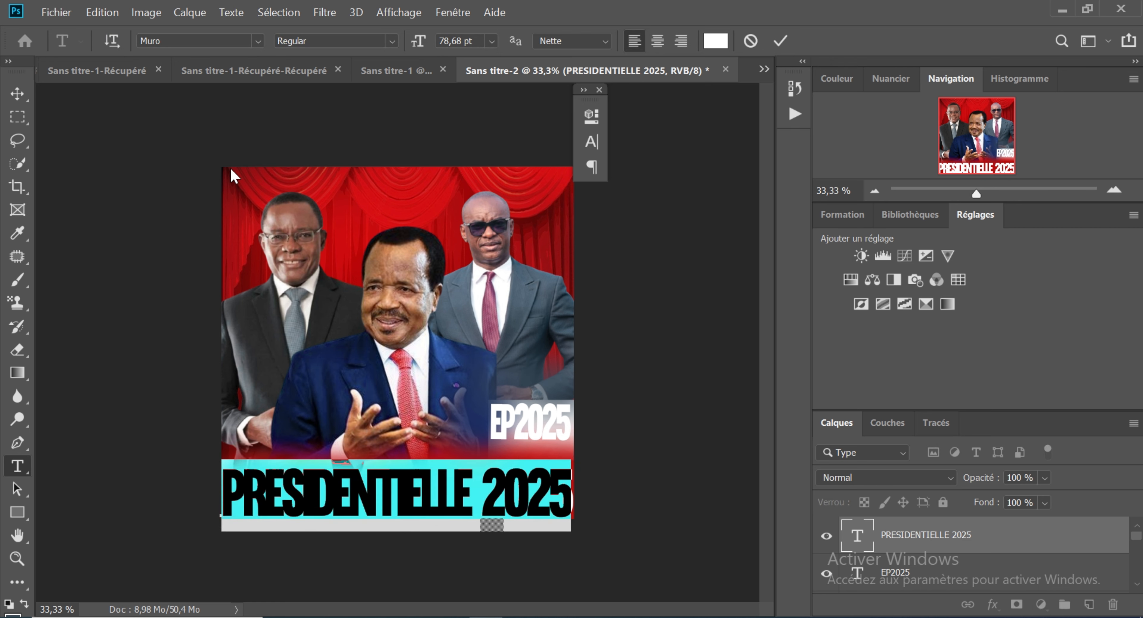
pyautogui.click(258, 41)
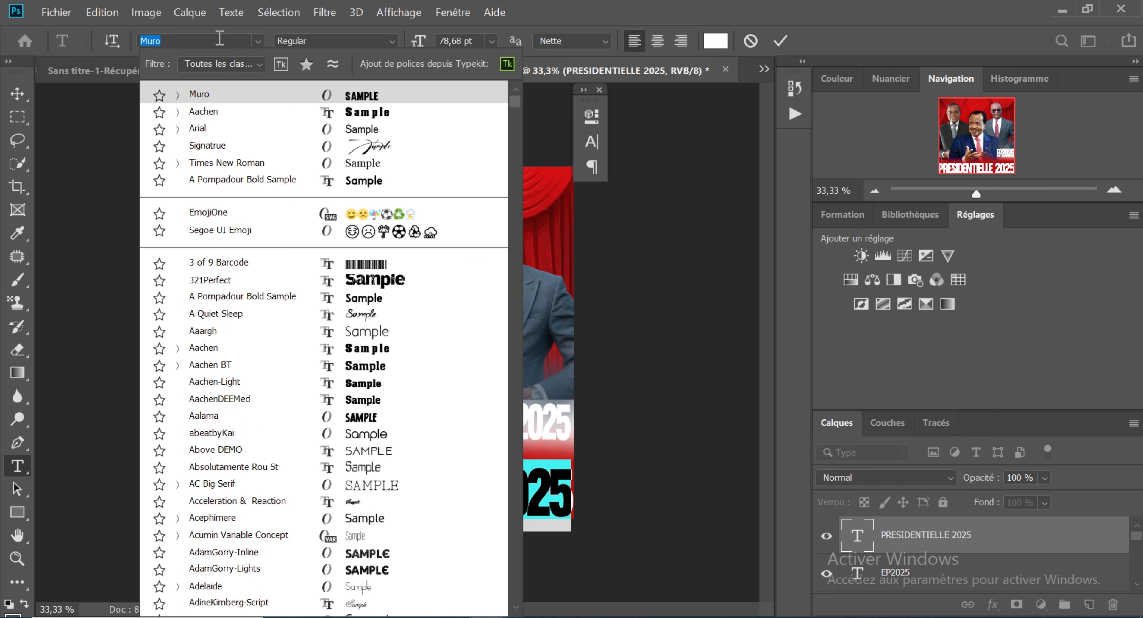
pyautogui.write('ARIAL')
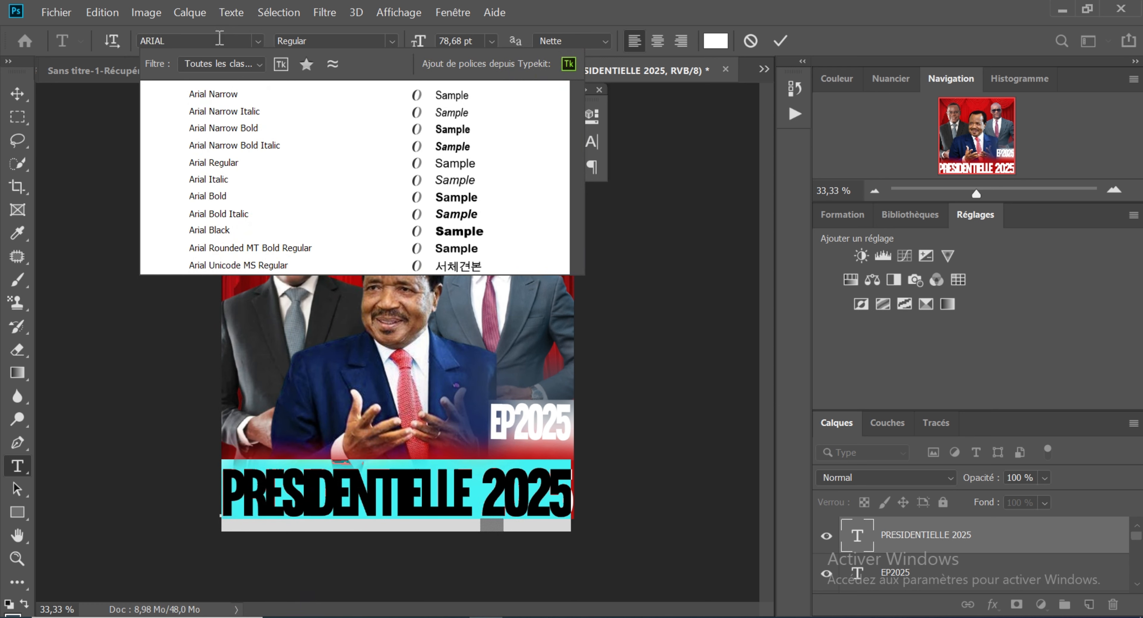
pyautogui.click(253, 231)
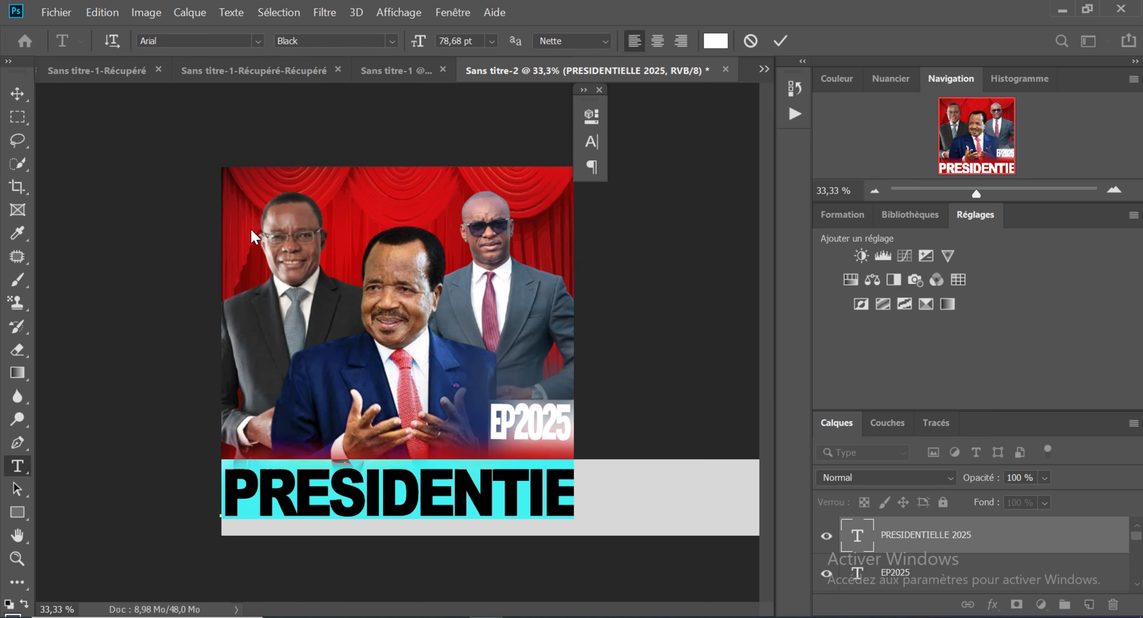
pyautogui.click(17, 94)
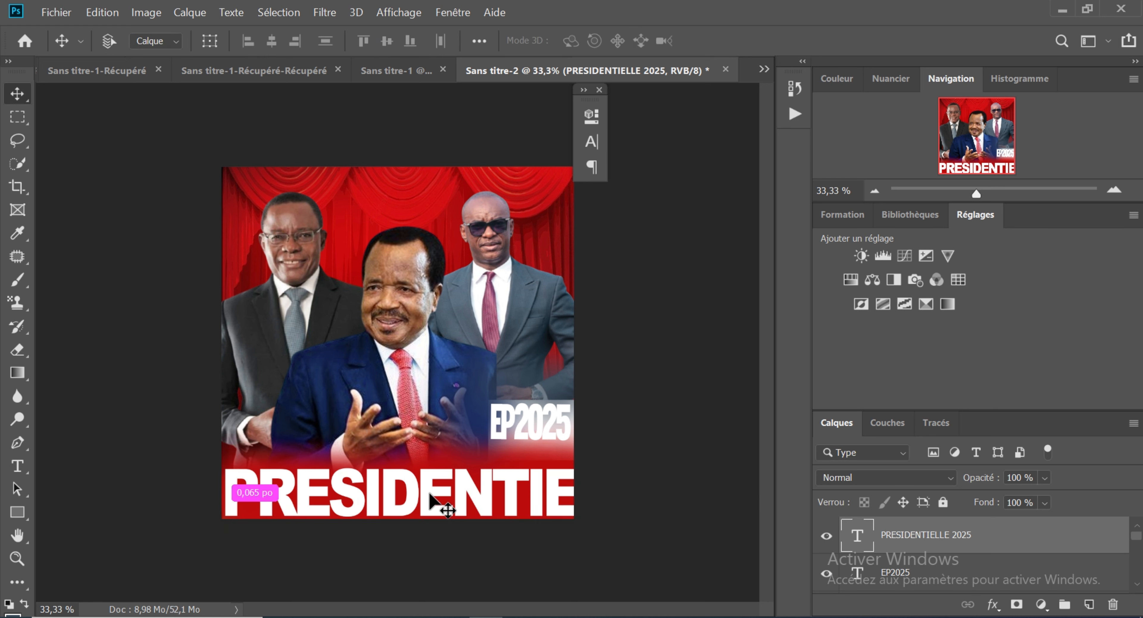
# Step: Scale the PRESIDENTIELLE 2025 text proportionally to 57,33 % and position it within the poster's width on the red base
pyautogui.hotkey('ctrl', 't')
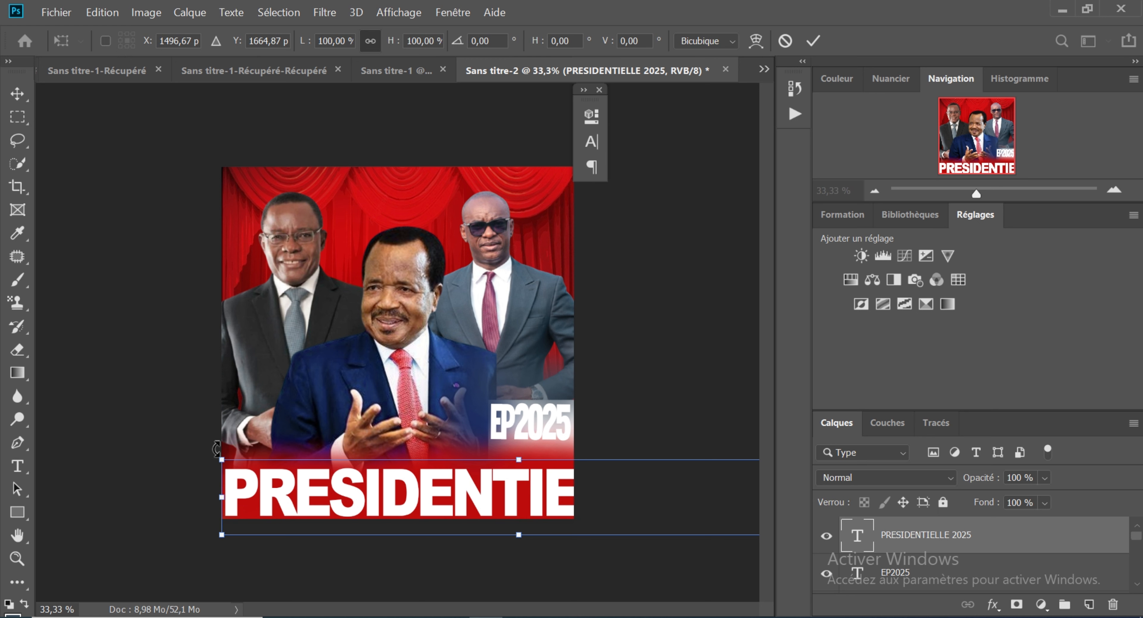
pyautogui.moveTo(226, 468); pyautogui.dragTo(312, 469)
pyautogui.hotkey('ctrl', 'z')
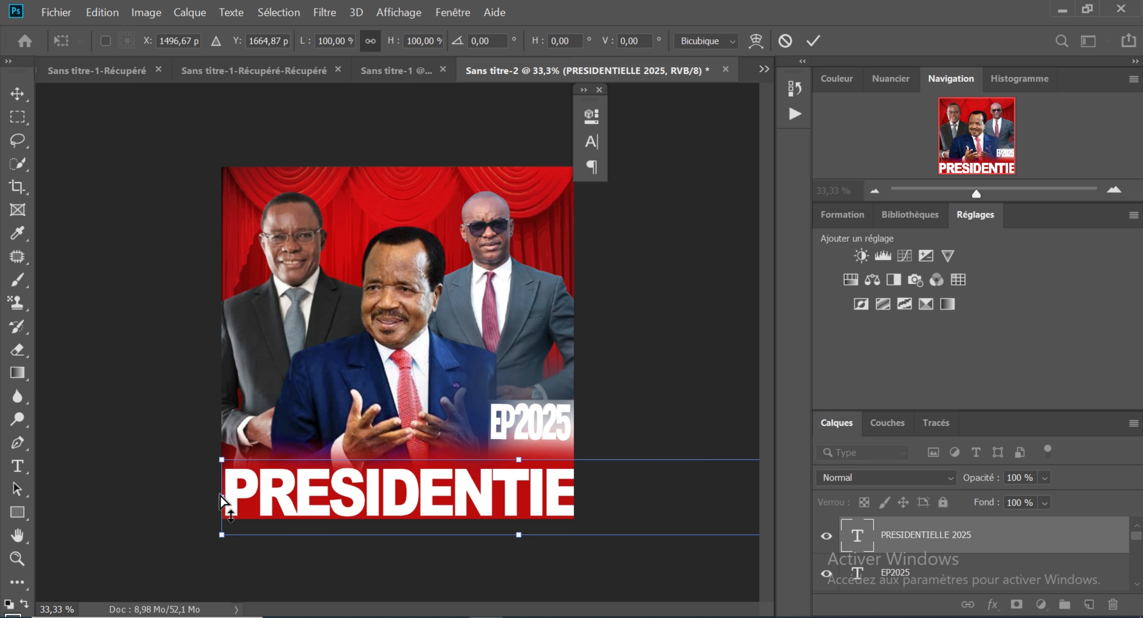
pyautogui.moveTo(220, 456); pyautogui.dragTo(429, 455)
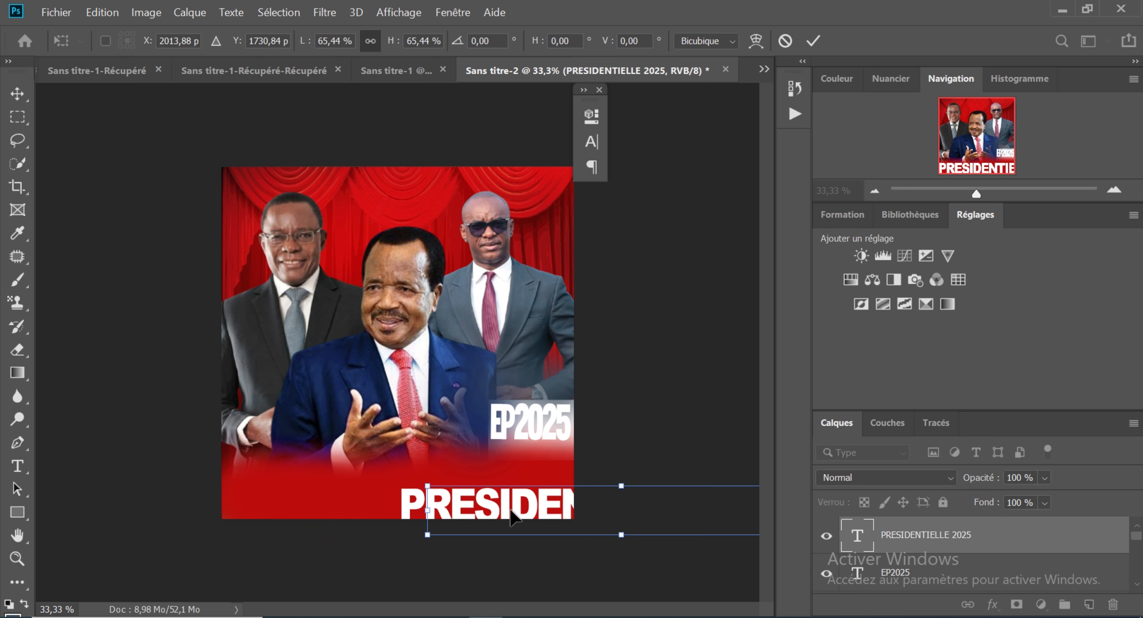
pyautogui.moveTo(510, 512); pyautogui.dragTo(302, 503)
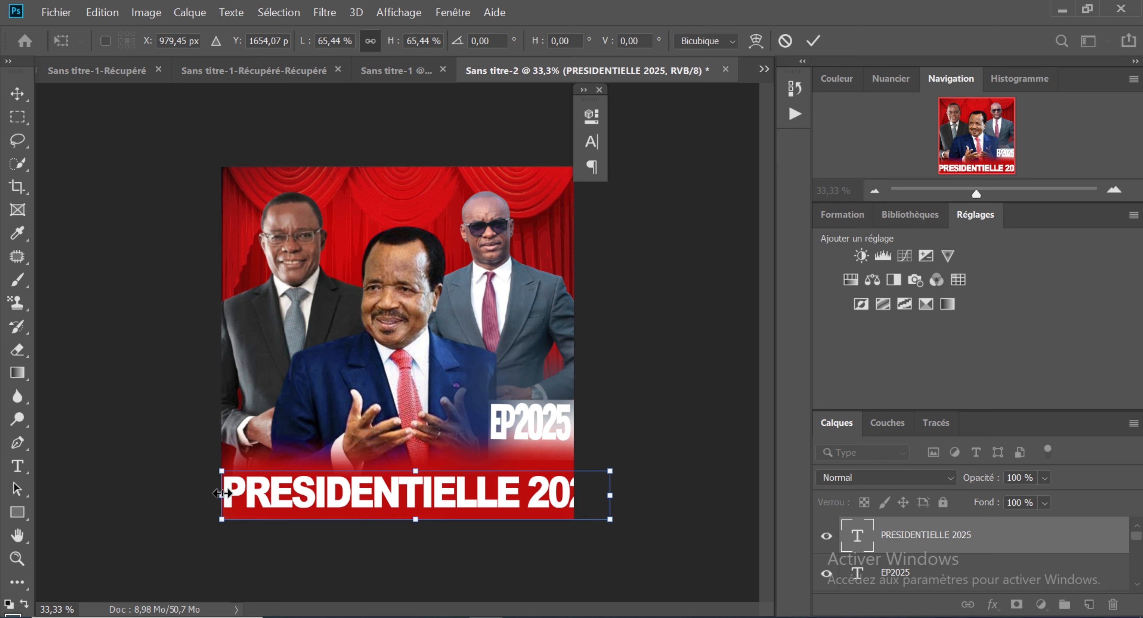
pyautogui.moveTo(221, 492); pyautogui.dragTo(280, 514)
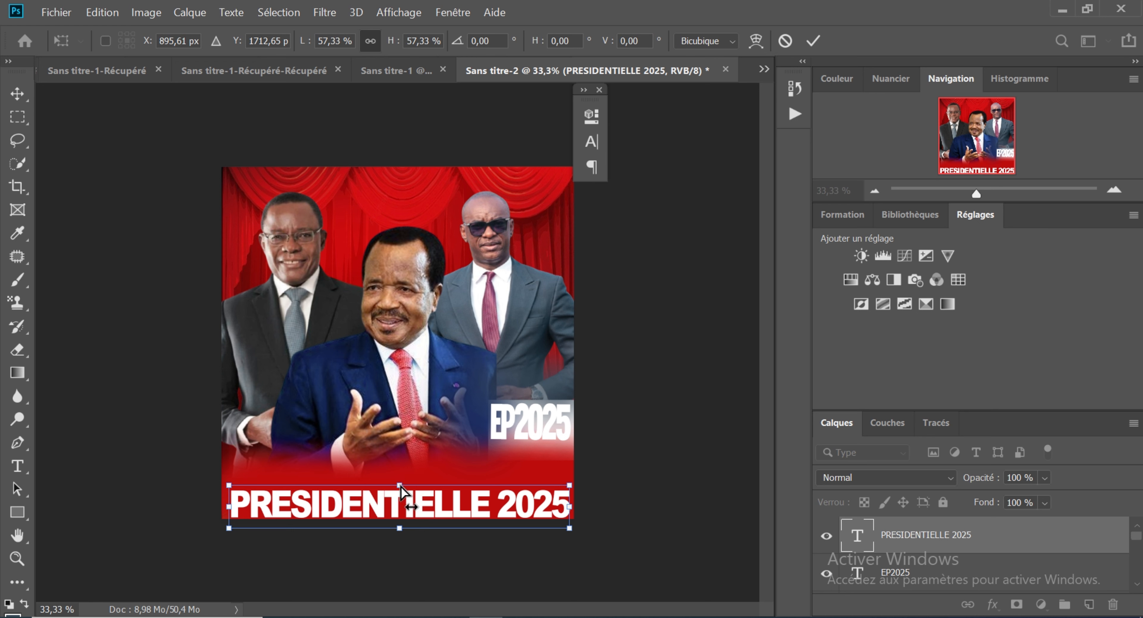
# Step: Stretch the PRESIDENTIELLE 2025 text vertically to 92,67 % height and centre it on the red base
pyautogui.moveTo(401, 483); pyautogui.dragTo(400, 460)
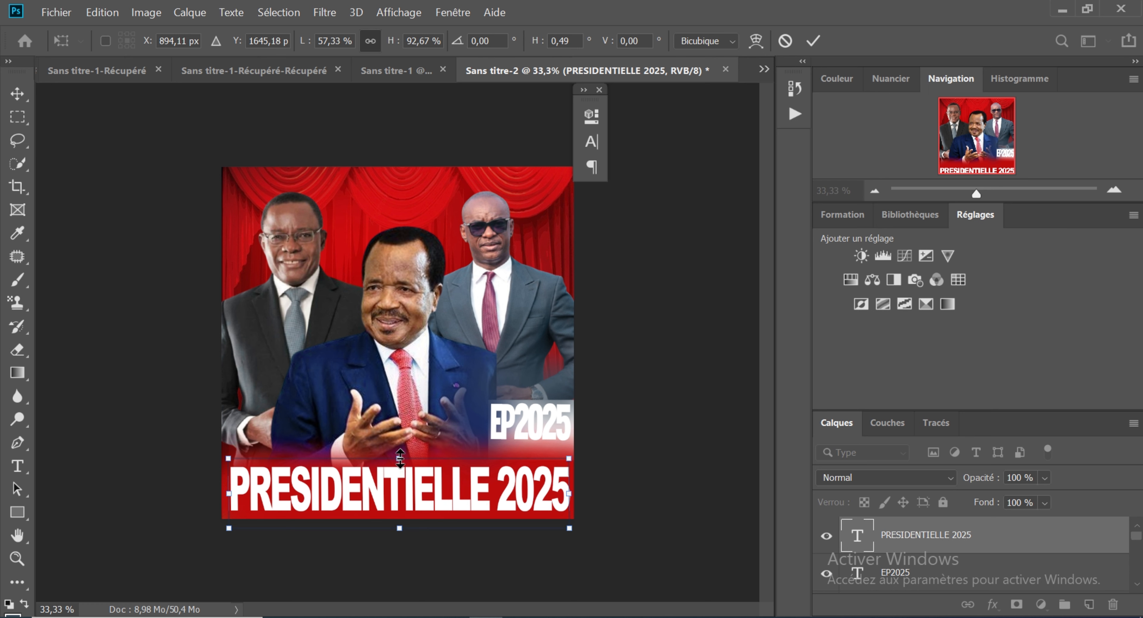
pyautogui.press('Return')
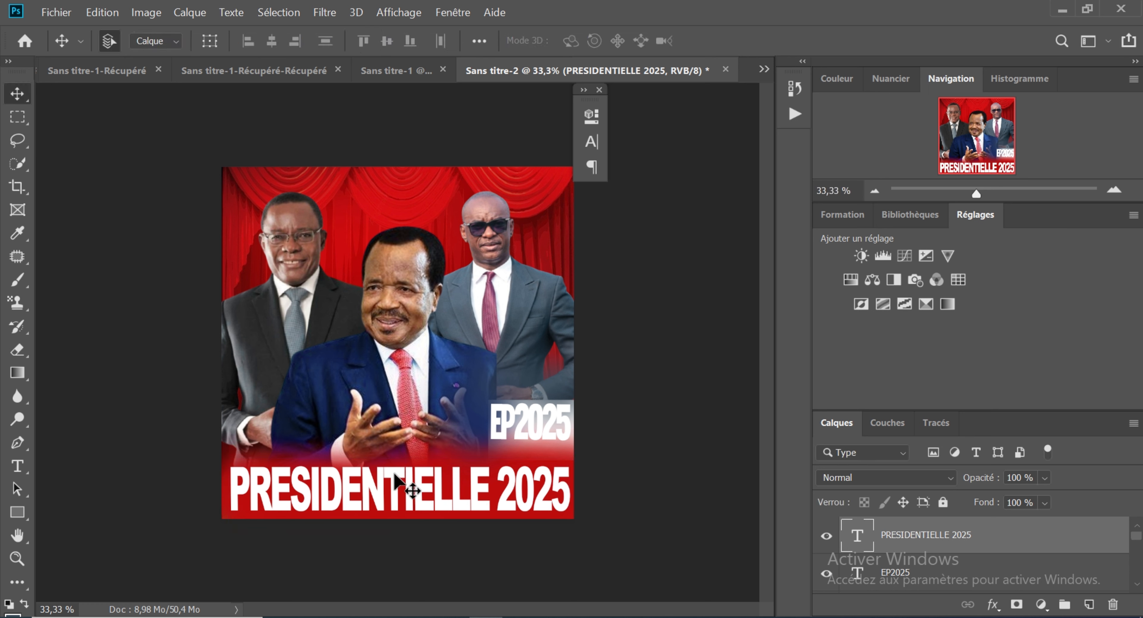
pyautogui.moveTo(394, 474); pyautogui.dragTo(394, 484)
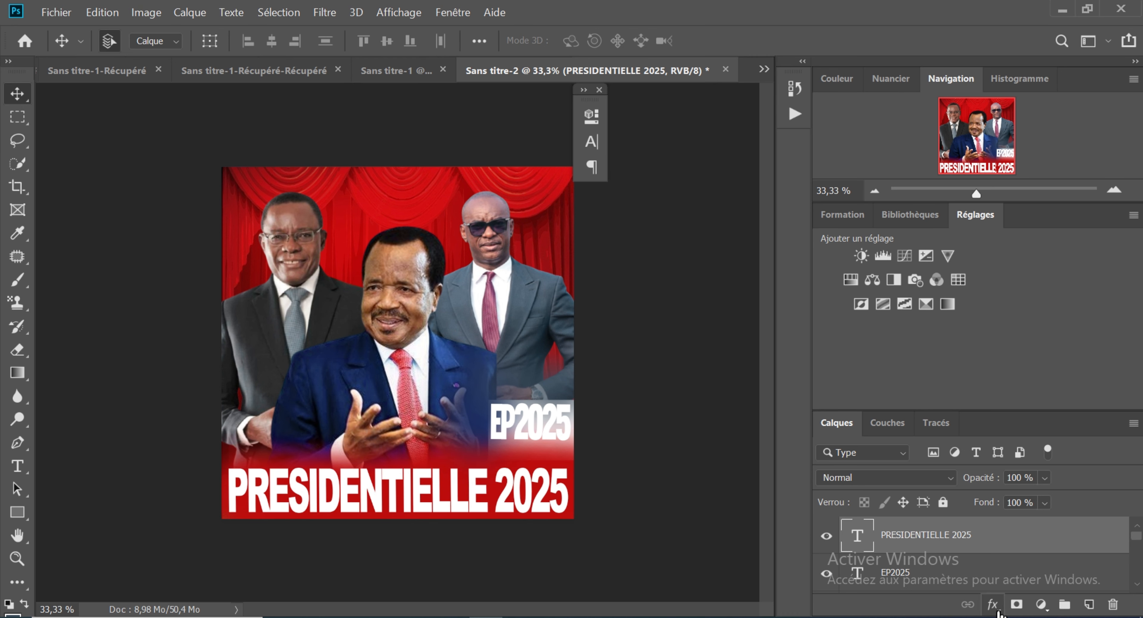
# Step: Add a centred white outline (Contour) of 5 px to the PRESIDENTIELLE 2025 text layer
pyautogui.click(995, 607)
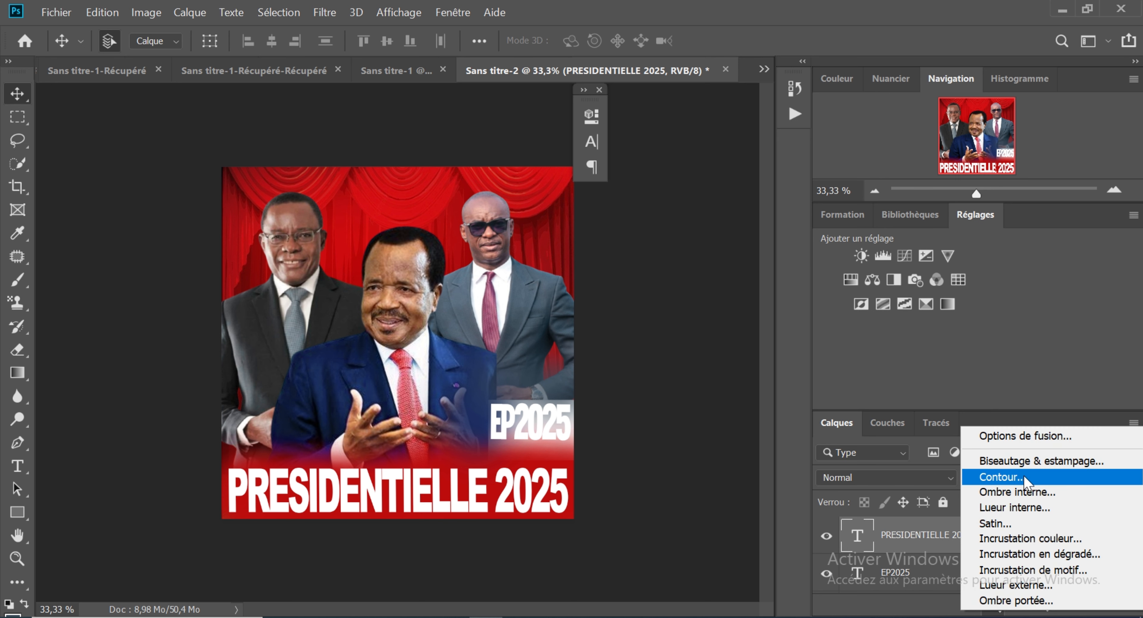
pyautogui.click(1018, 436)
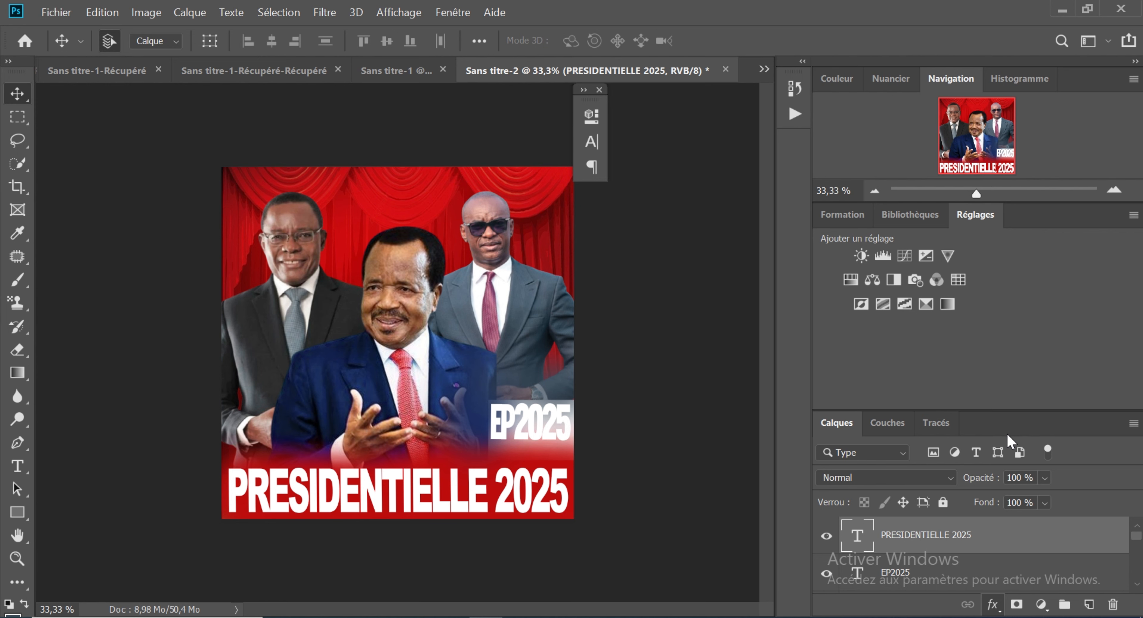
pyautogui.press('h')
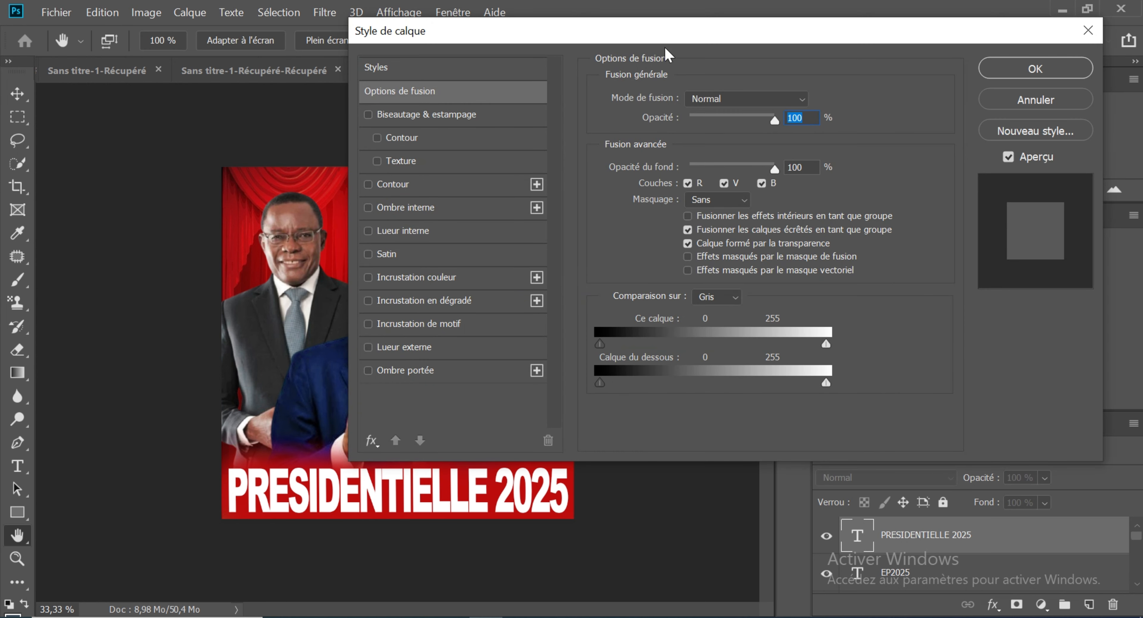
pyautogui.moveTo(704, 43); pyautogui.dragTo(959, 96)
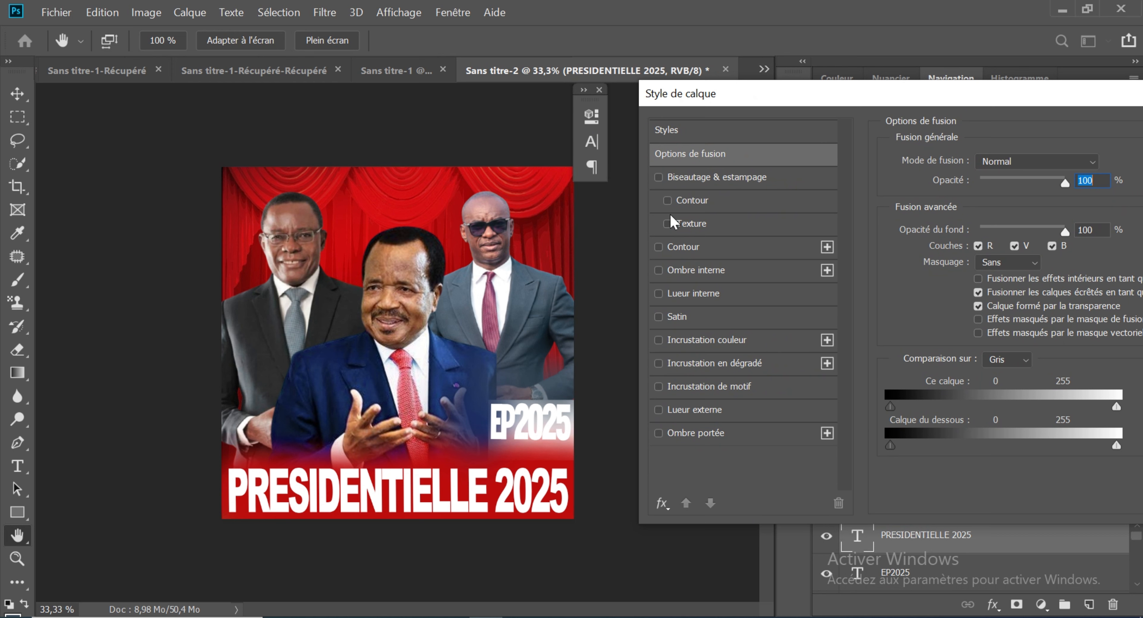
pyautogui.click(654, 252)
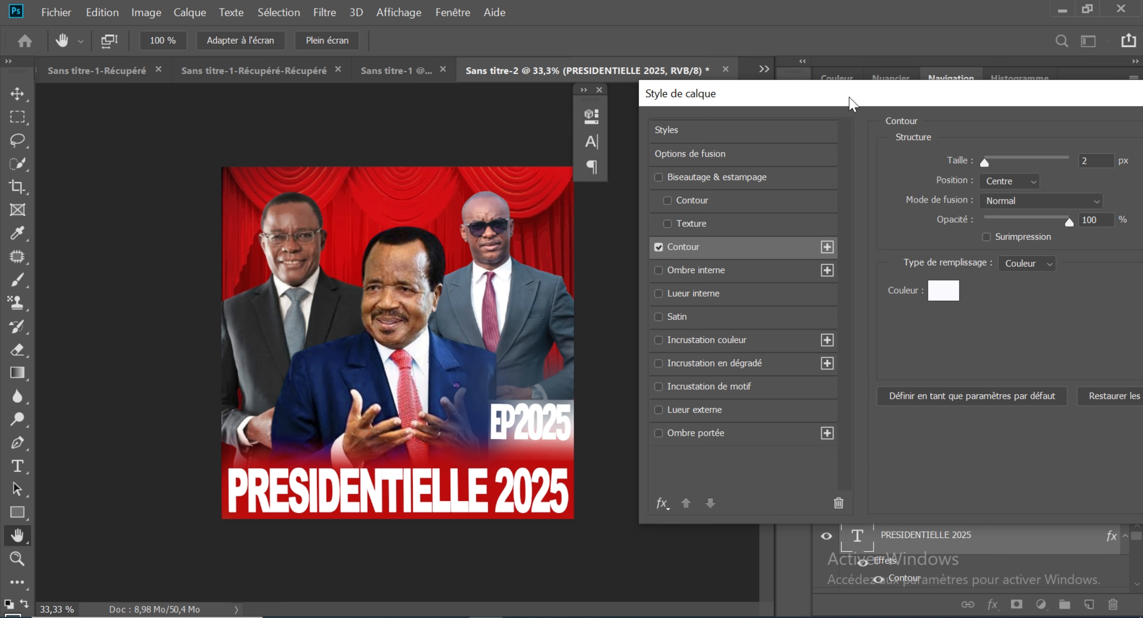
pyautogui.moveTo(848, 103); pyautogui.dragTo(809, 133)
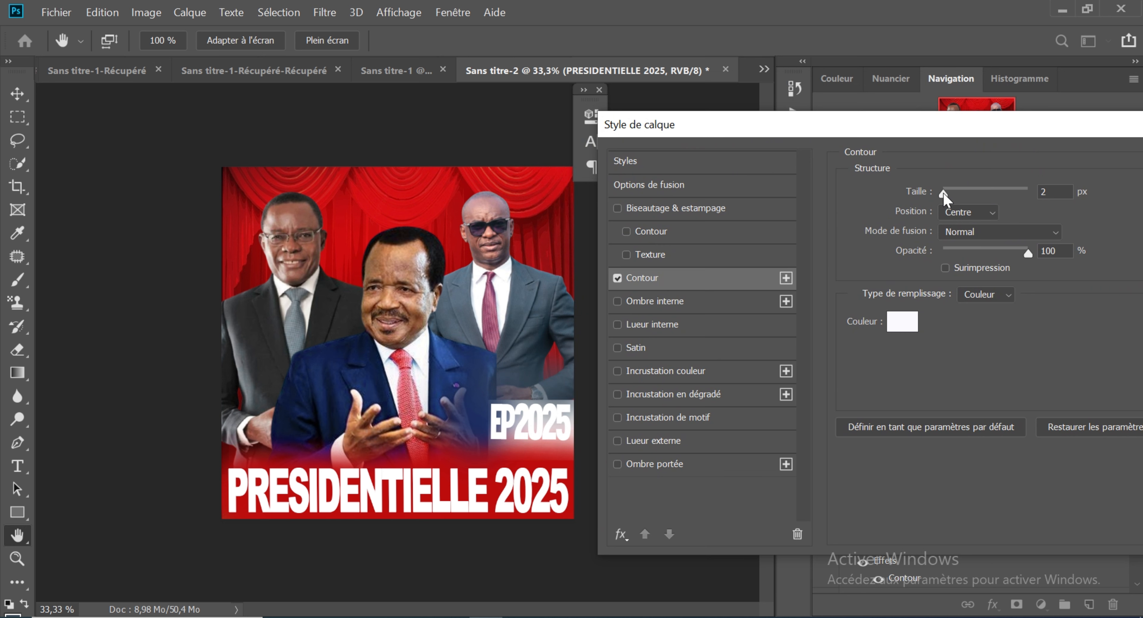
pyautogui.moveTo(943, 195)
pyautogui.mouseDown()
pyautogui.moveTo(969, 195)
pyautogui.moveTo(946, 192)
pyautogui.mouseUp()
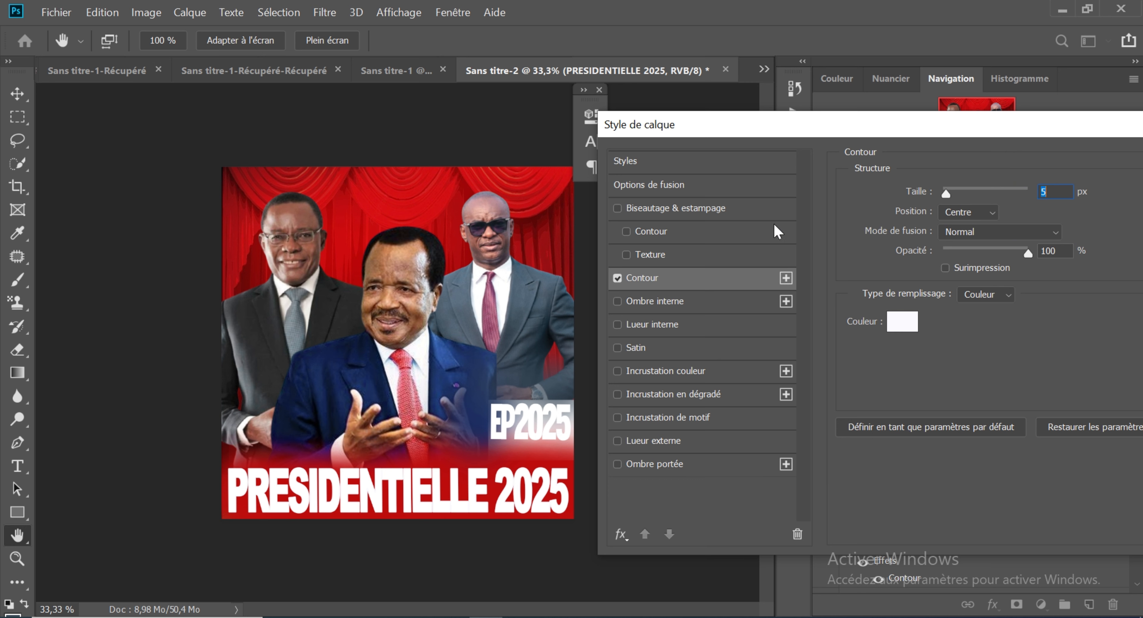
# Step: Add a second outline to the PRESIDENTIELLE 2025 text, centred, 3 px wide, in green 00ff00, and apply the layer style
pyautogui.click(785, 280)
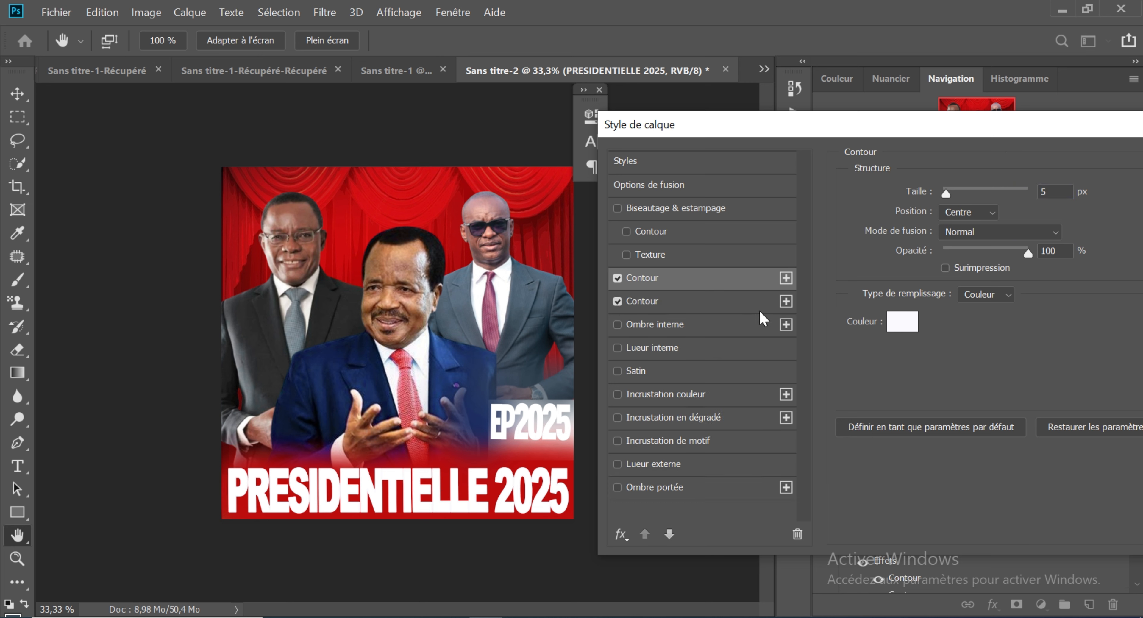
pyautogui.click(732, 301)
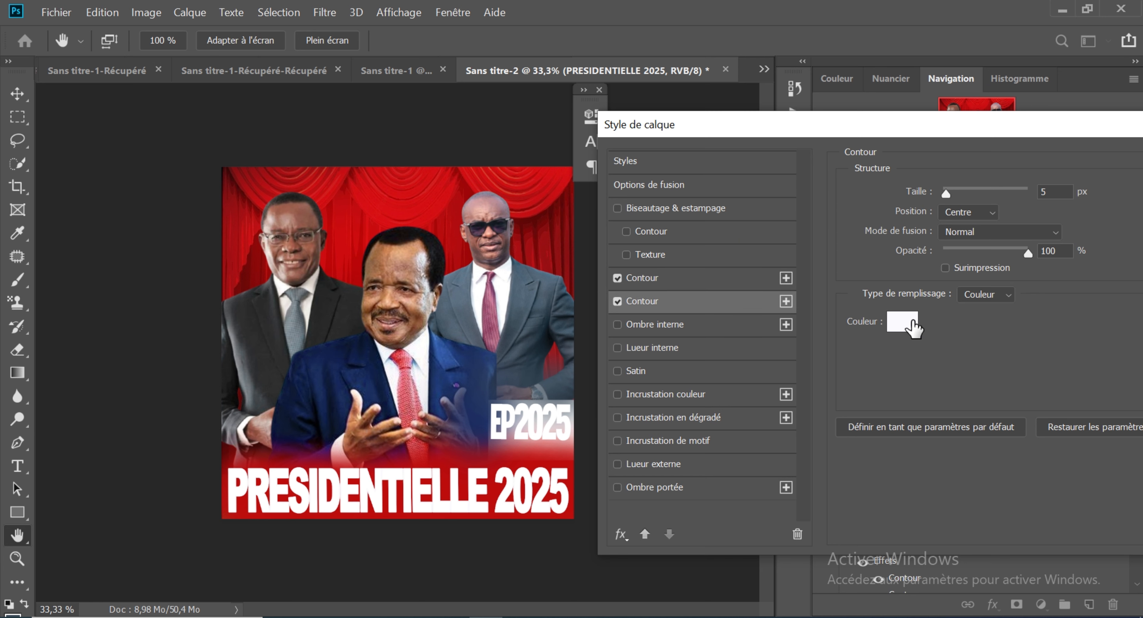
pyautogui.click(912, 328)
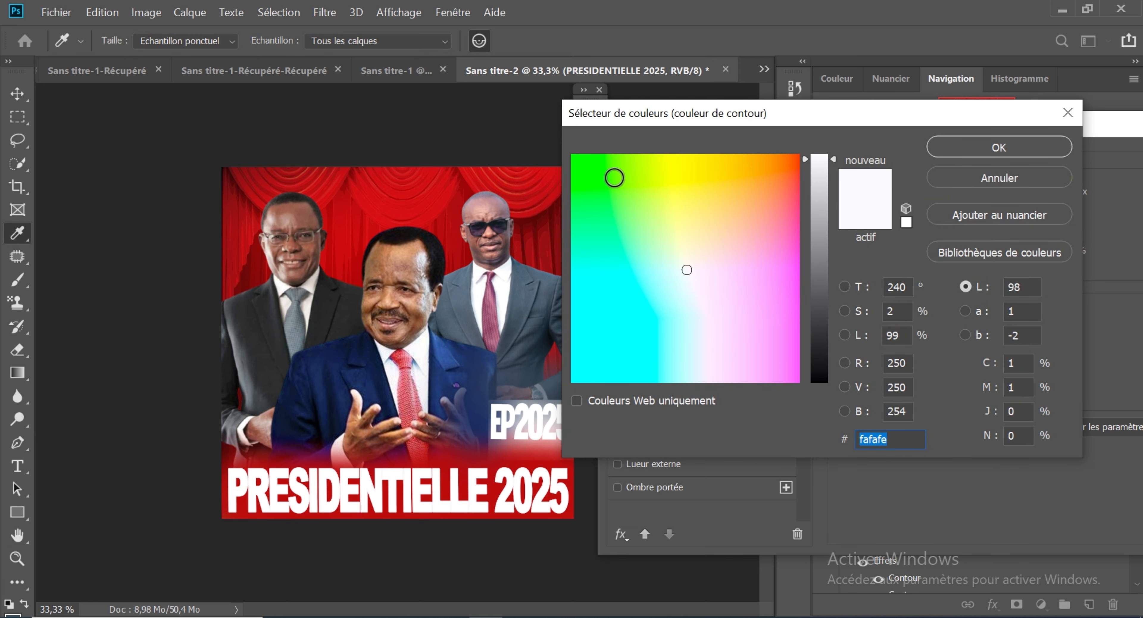
pyautogui.click(583, 159)
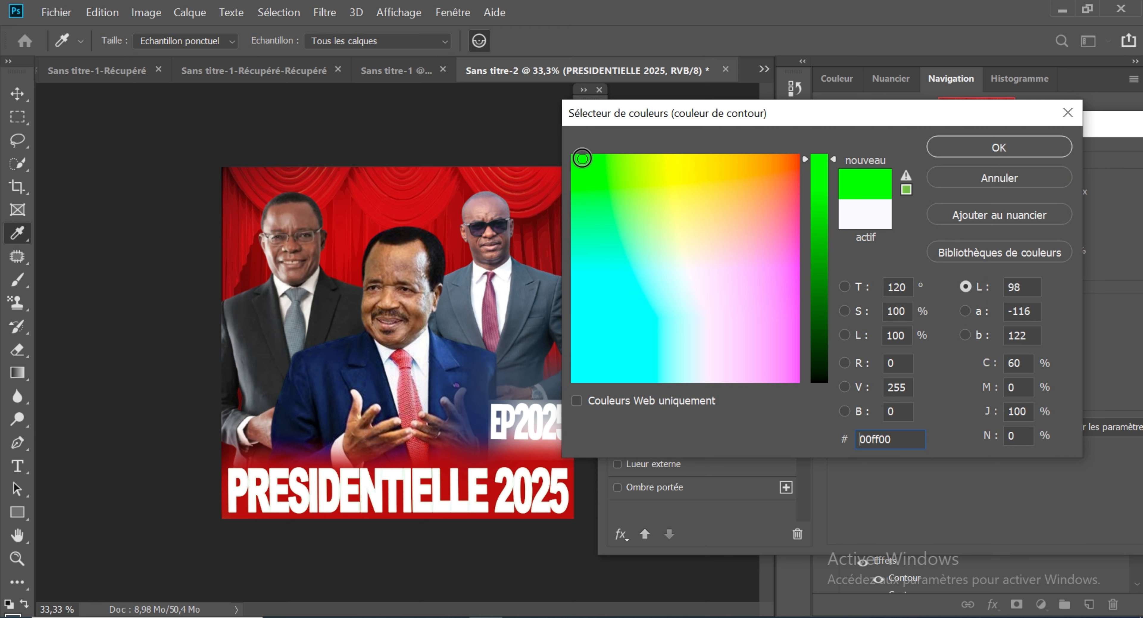
pyautogui.click(978, 151)
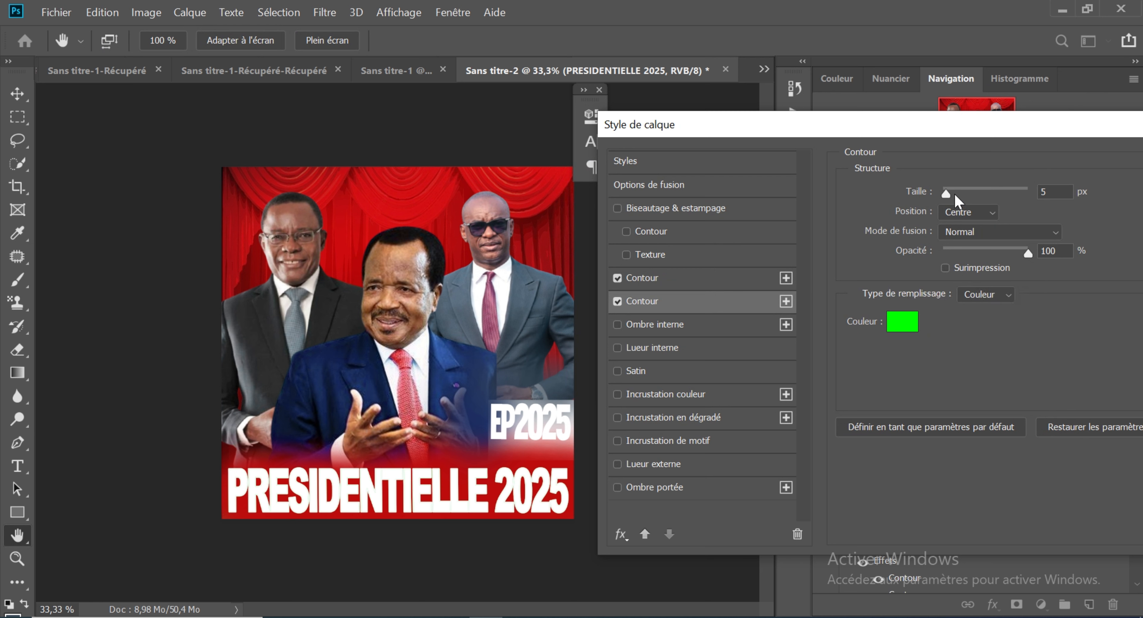
pyautogui.moveTo(947, 200)
pyautogui.mouseDown()
pyautogui.moveTo(960, 199)
pyautogui.moveTo(949, 200)
pyautogui.mouseUp()
pyautogui.click(1042, 192)
pyautogui.moveTo(996, 135); pyautogui.dragTo(780, 151)
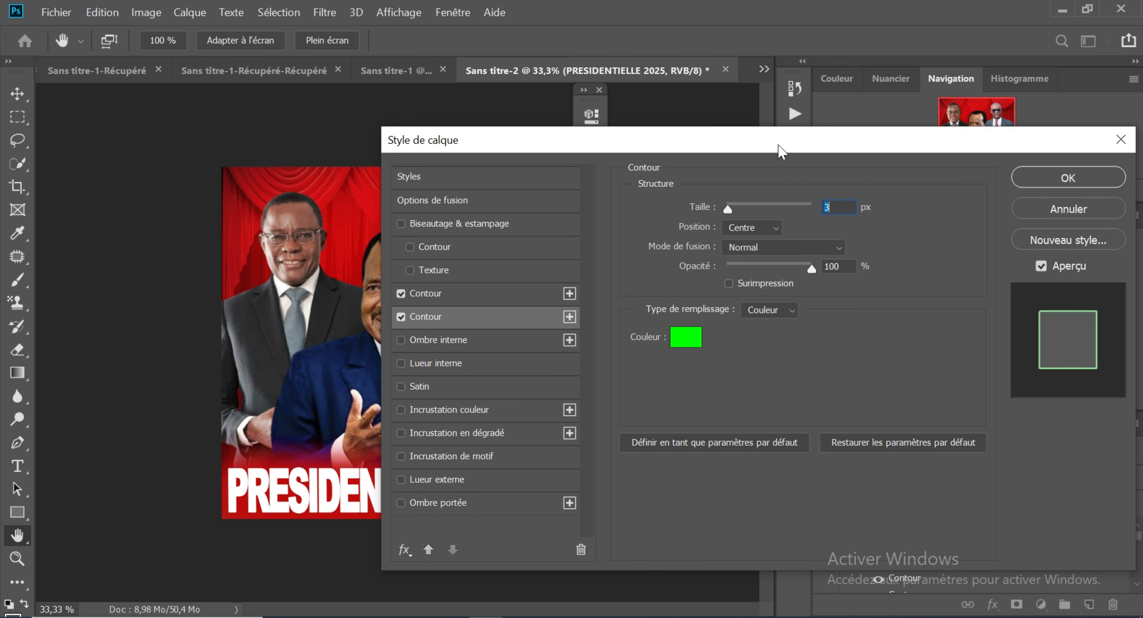
pyautogui.click(1067, 178)
pyautogui.press('v')
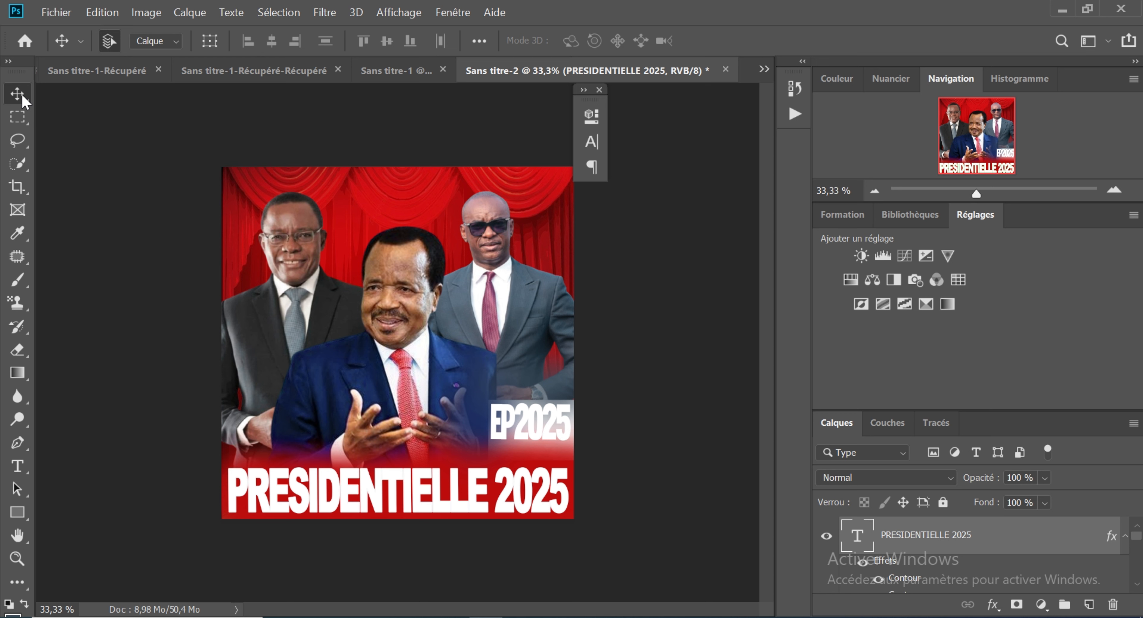
pyautogui.click(17, 466)
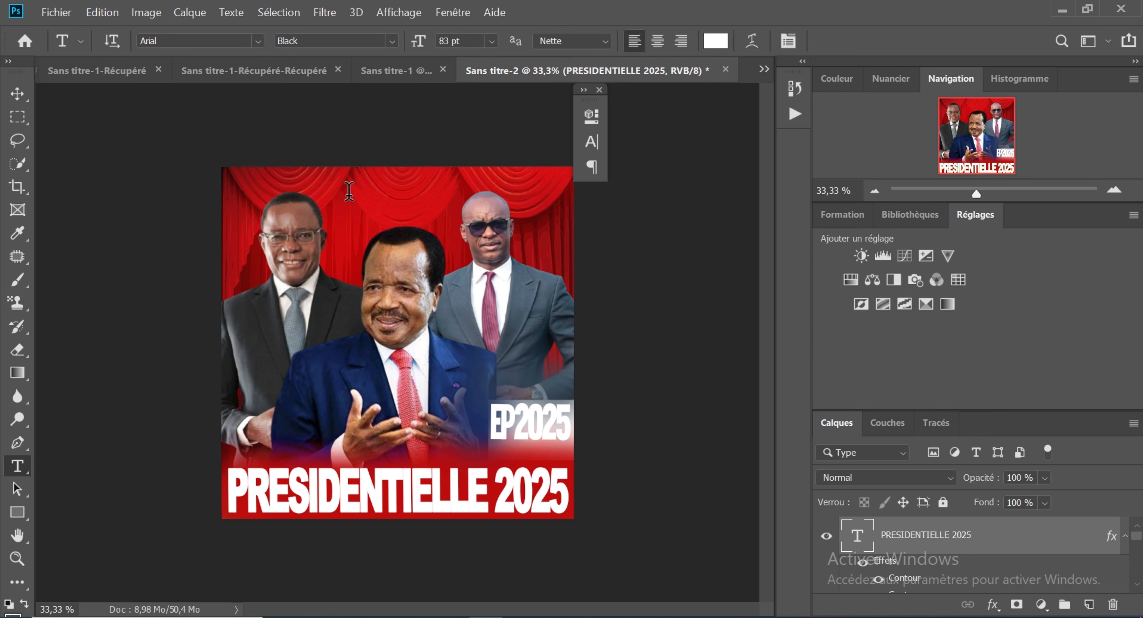
pyautogui.click(348, 191)
pyautogui.press('BackSpace')
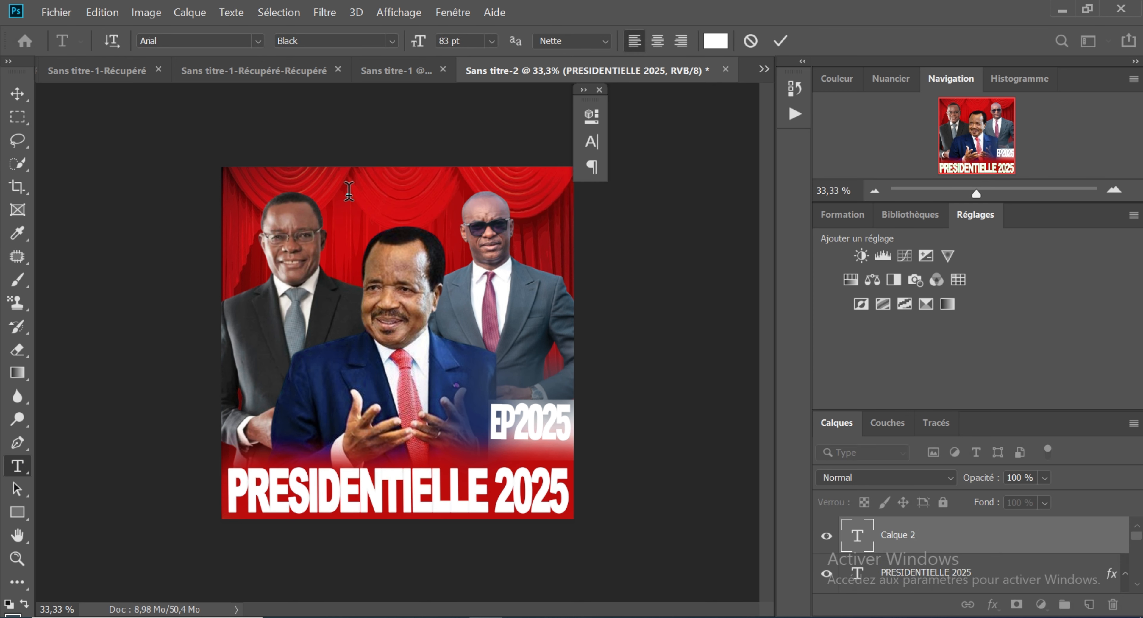
pyautogui.press('ctrl')
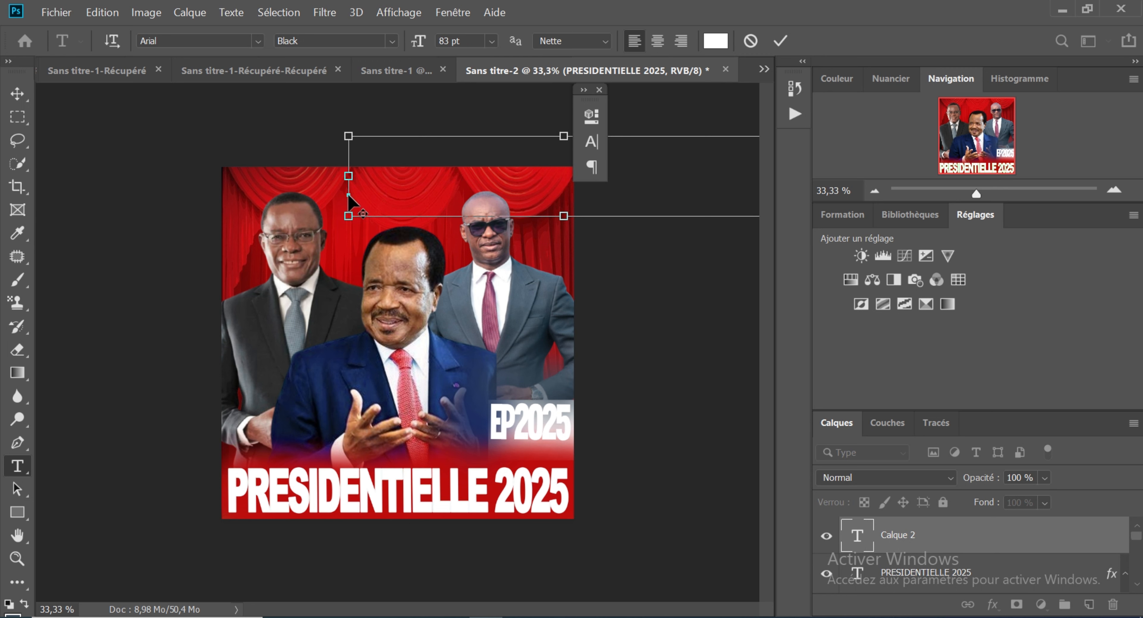
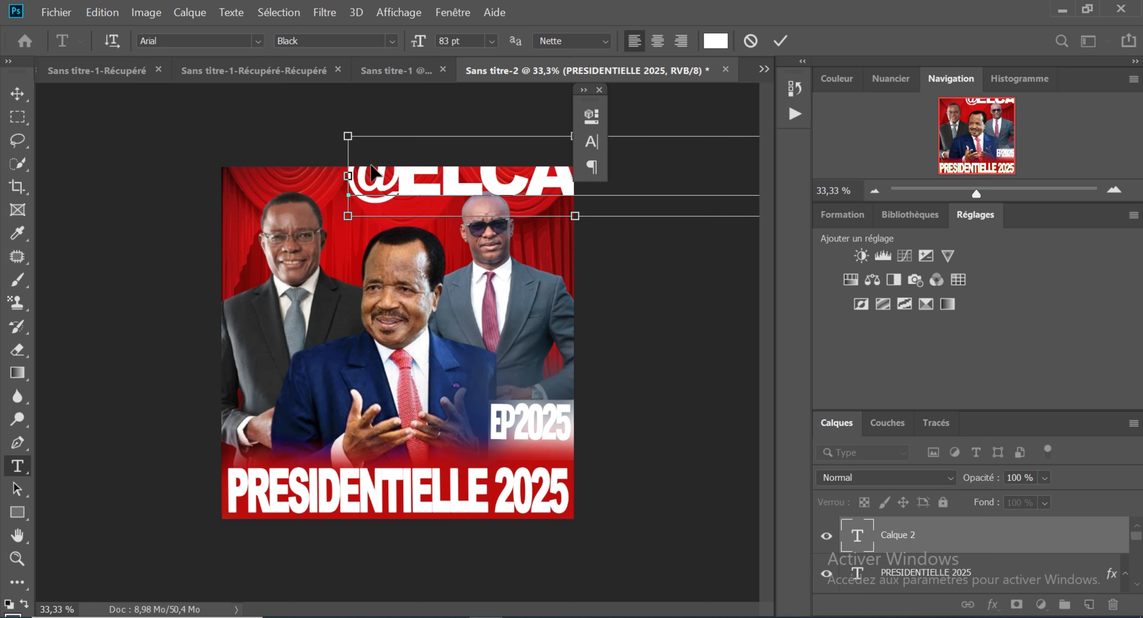
pyautogui.moveTo(386, 199); pyautogui.dragTo(208, 229)
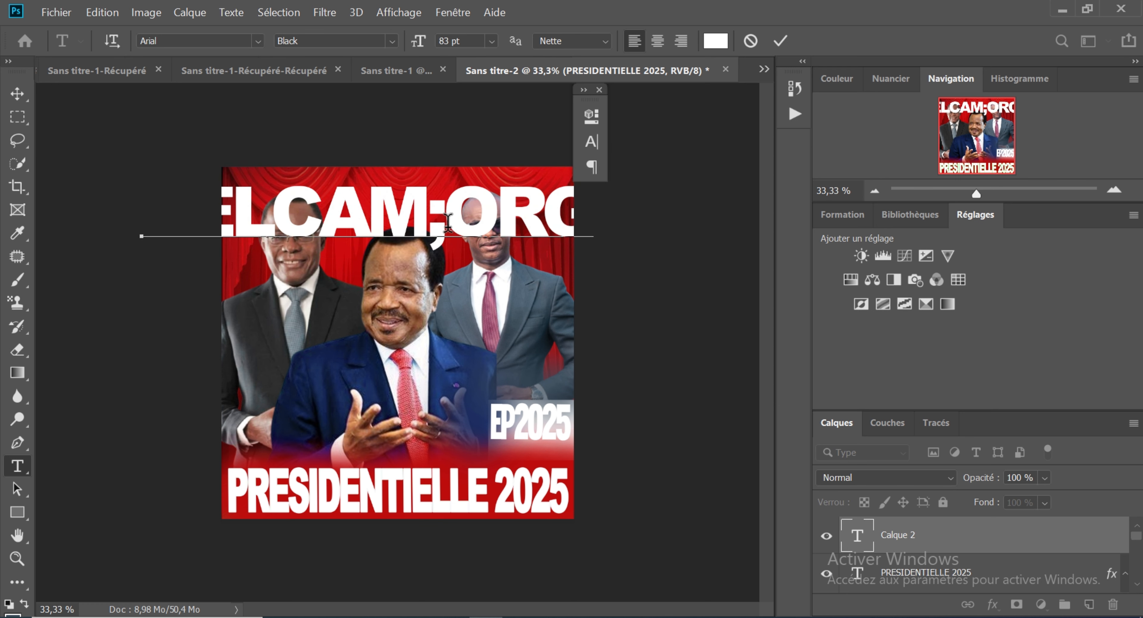
pyautogui.click(447, 222)
pyautogui.press('BackSpace')
pyautogui.write('/')
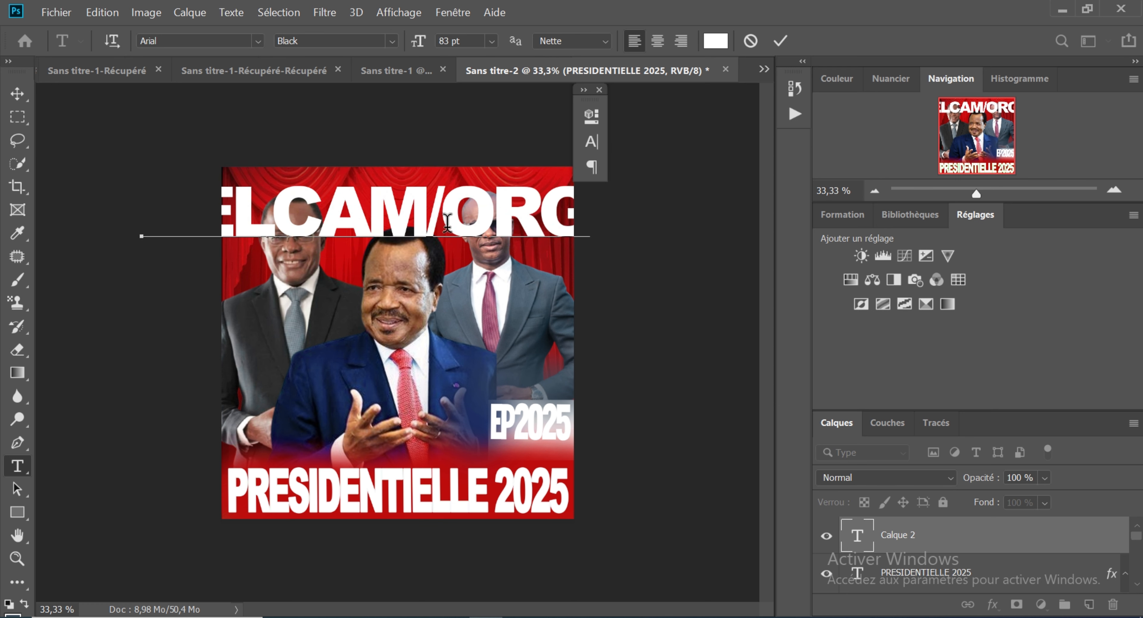
pyautogui.press('BackSpace')
pyautogui.write('§')
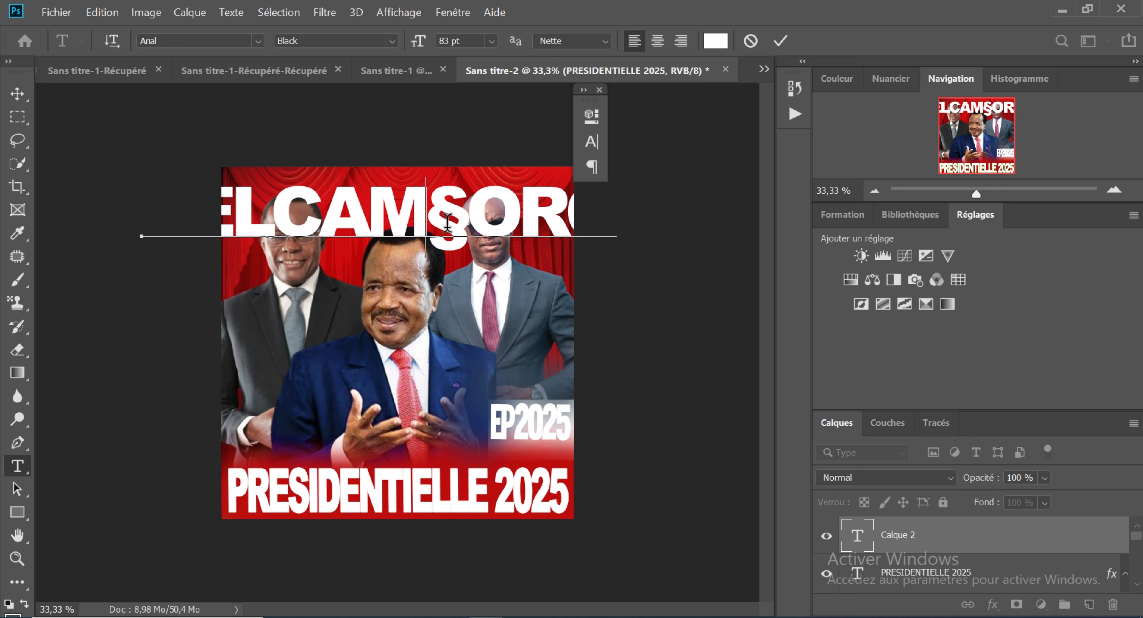
pyautogui.press('BackSpace')
pyautogui.write(',')
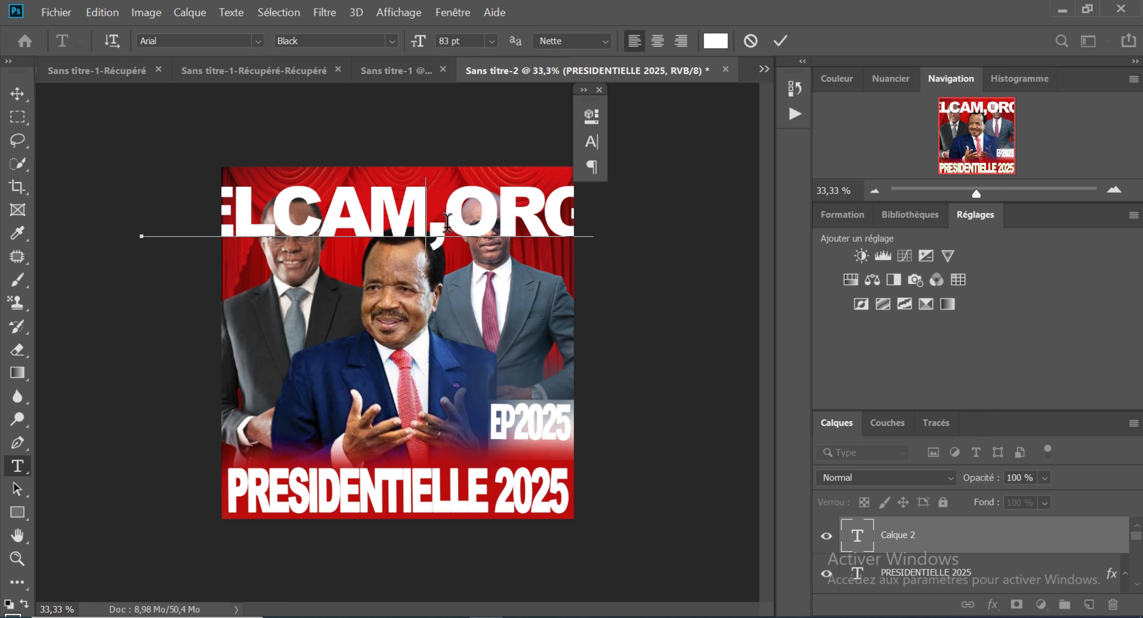
pyautogui.press('BackSpace')
pyautogui.write(';')
pyautogui.press('BackSpace')
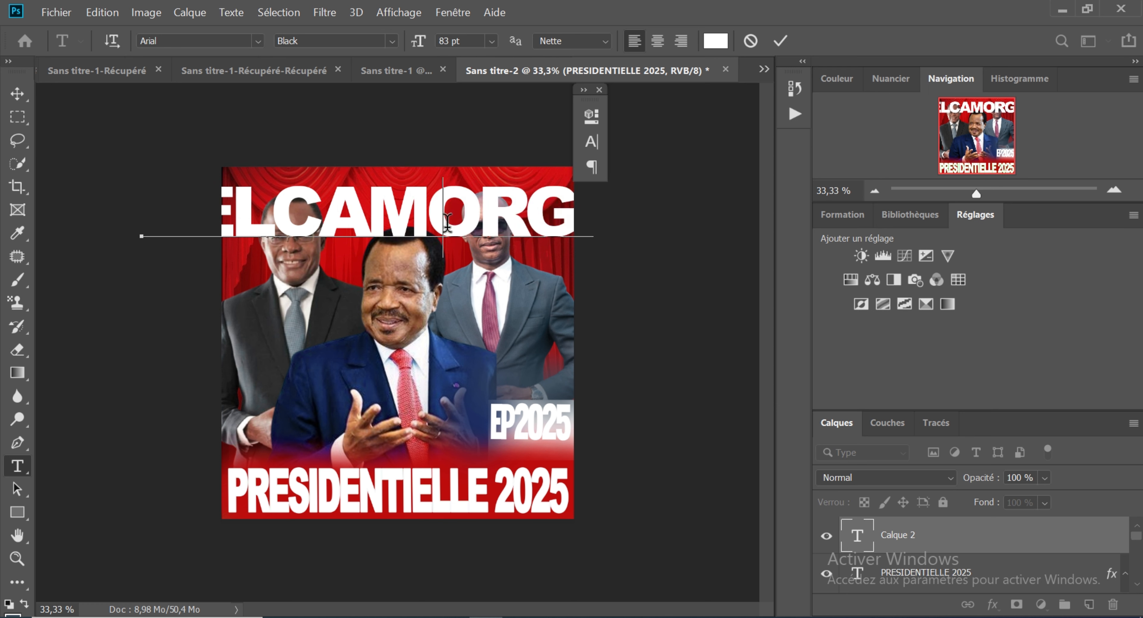
pyautogui.write(':ORC')
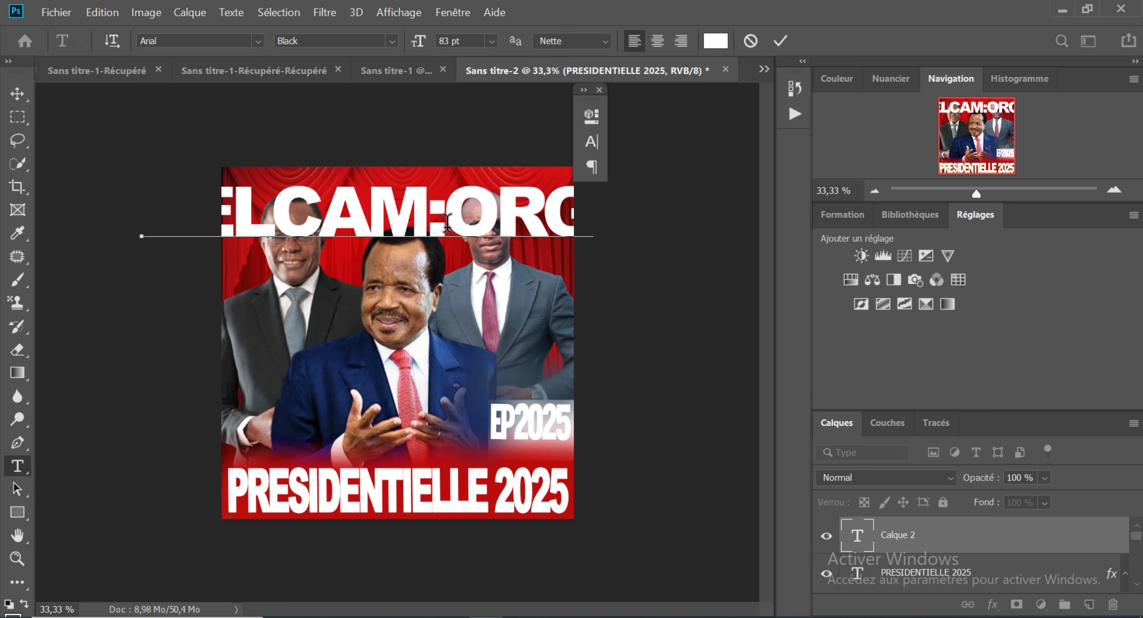
pyautogui.press('BackSpace')
pyautogui.write('!')
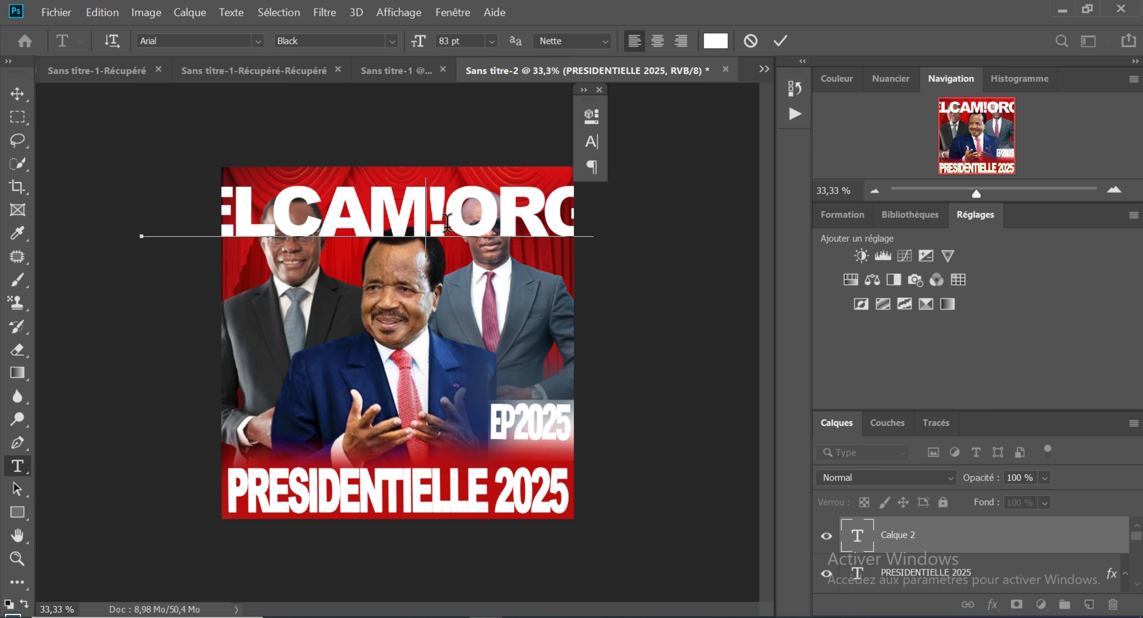
pyautogui.press('BackSpace')
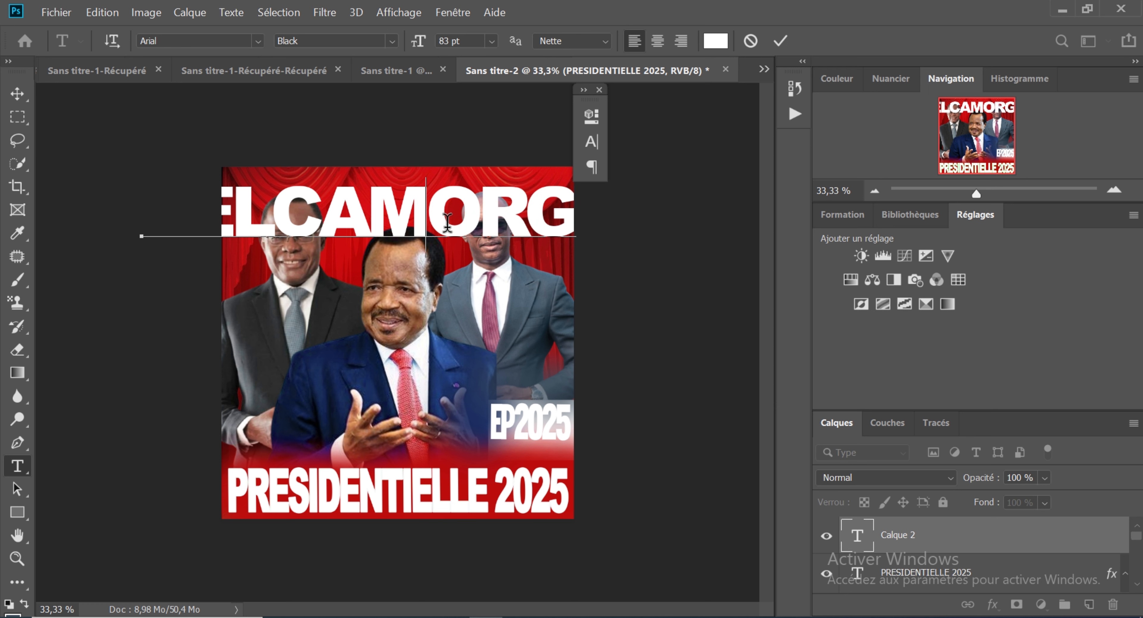
pyautogui.write('%')
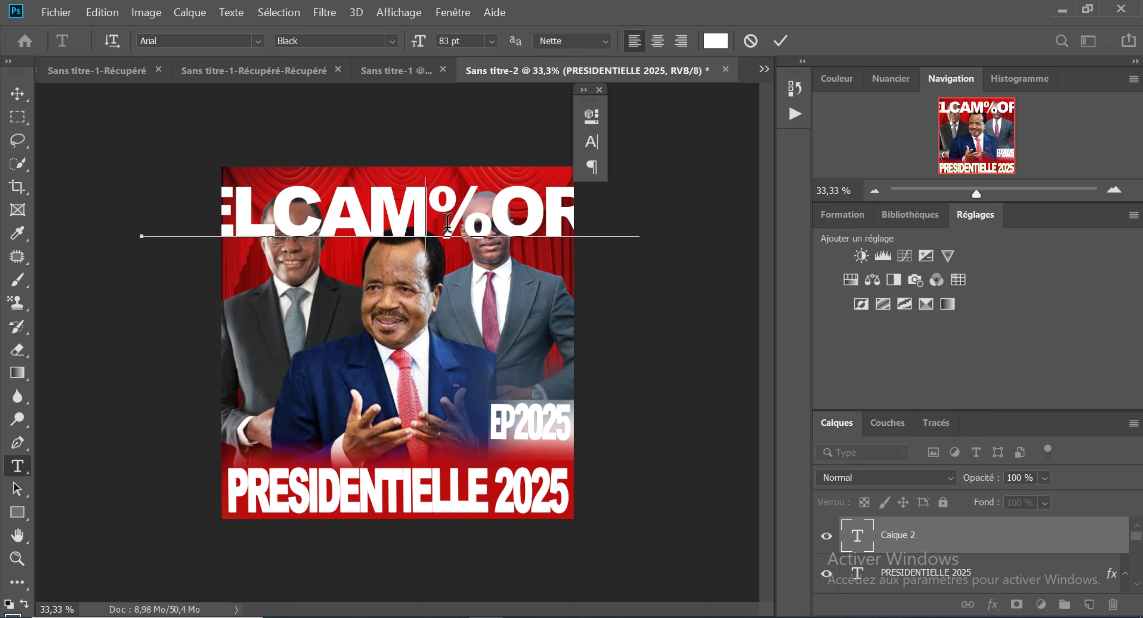
pyautogui.press('Delete')
pyautogui.write('/')
pyautogui.press('Delete')
pyautogui.write('.ORG')
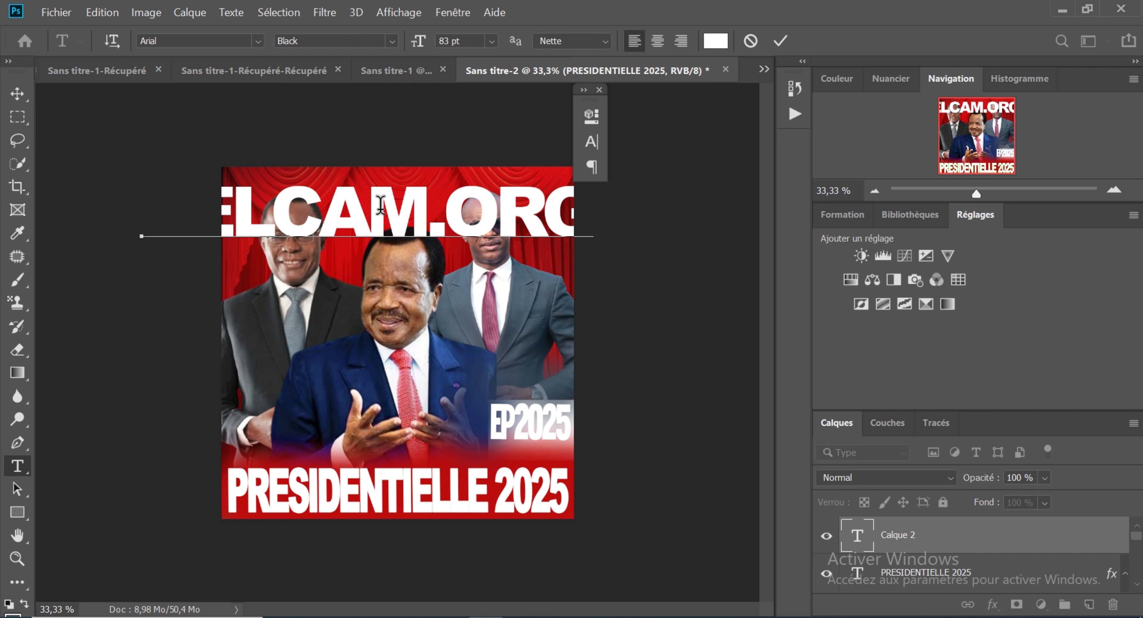
pyautogui.press('ctrl')
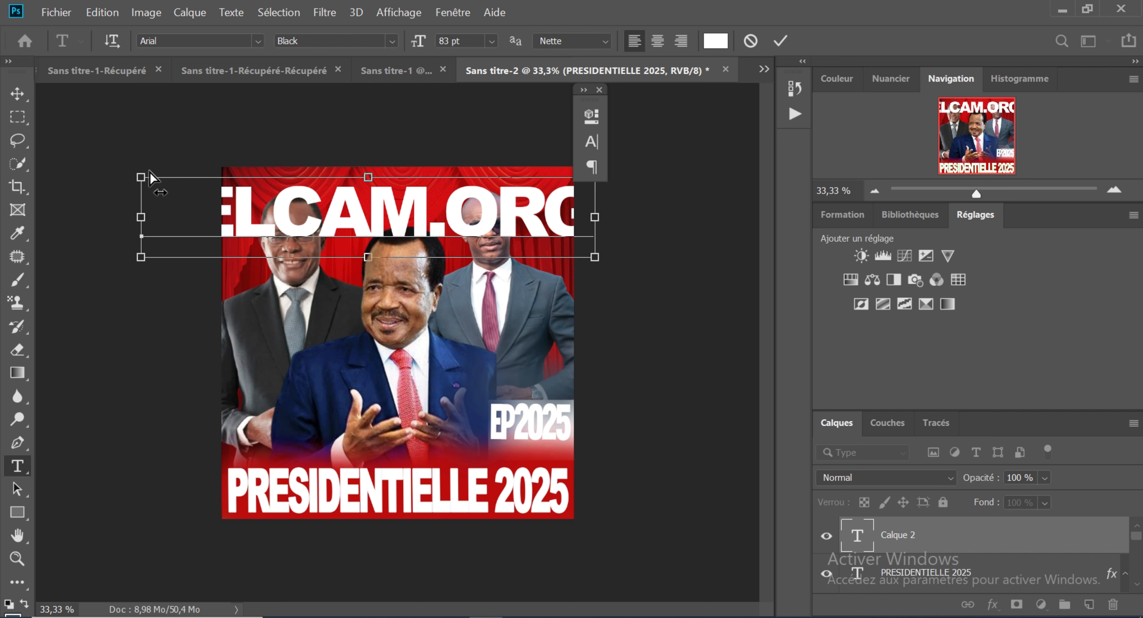
pyautogui.moveTo(141, 177); pyautogui.dragTo(407, 204)
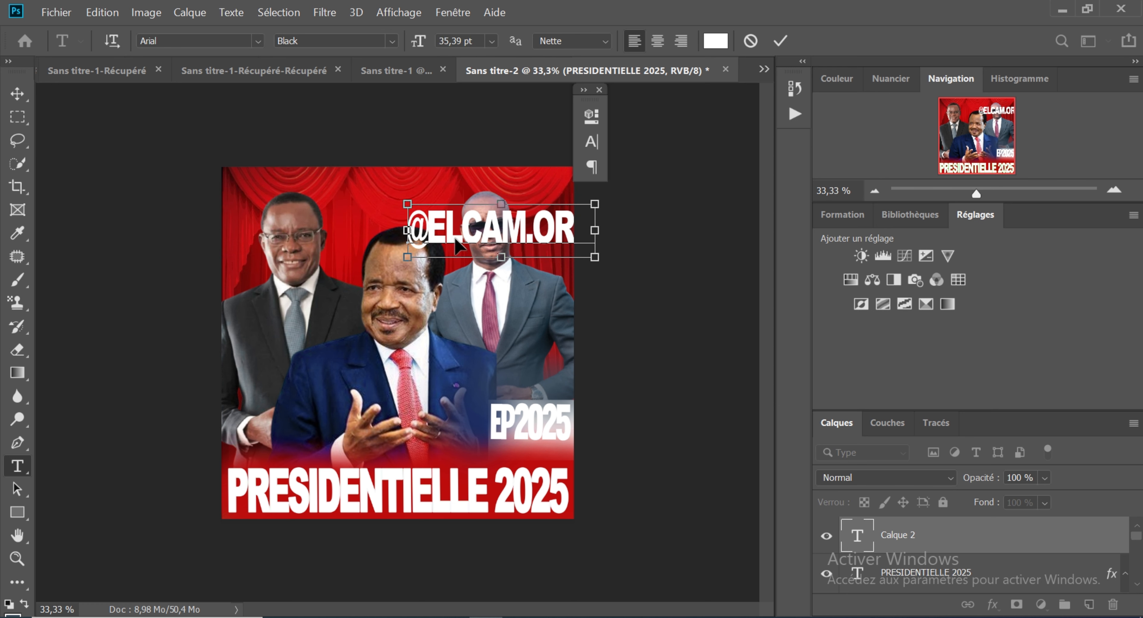
pyautogui.moveTo(455, 239); pyautogui.dragTo(364, 198)
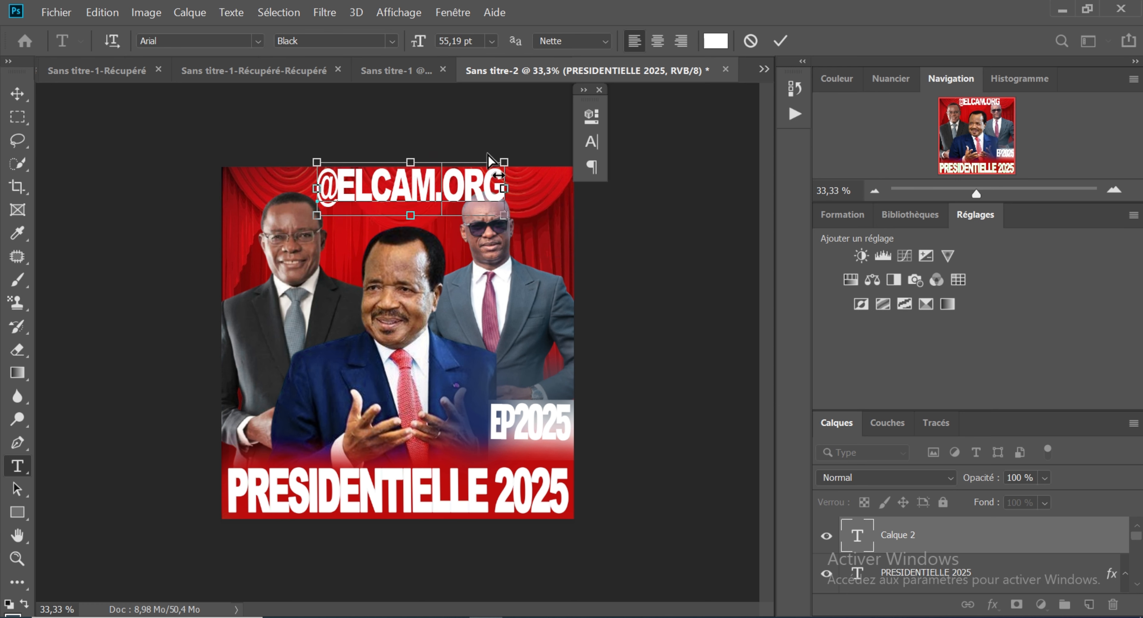
pyautogui.moveTo(504, 163); pyautogui.dragTo(354, 200)
pyautogui.hotkey('ctrl', 'z')
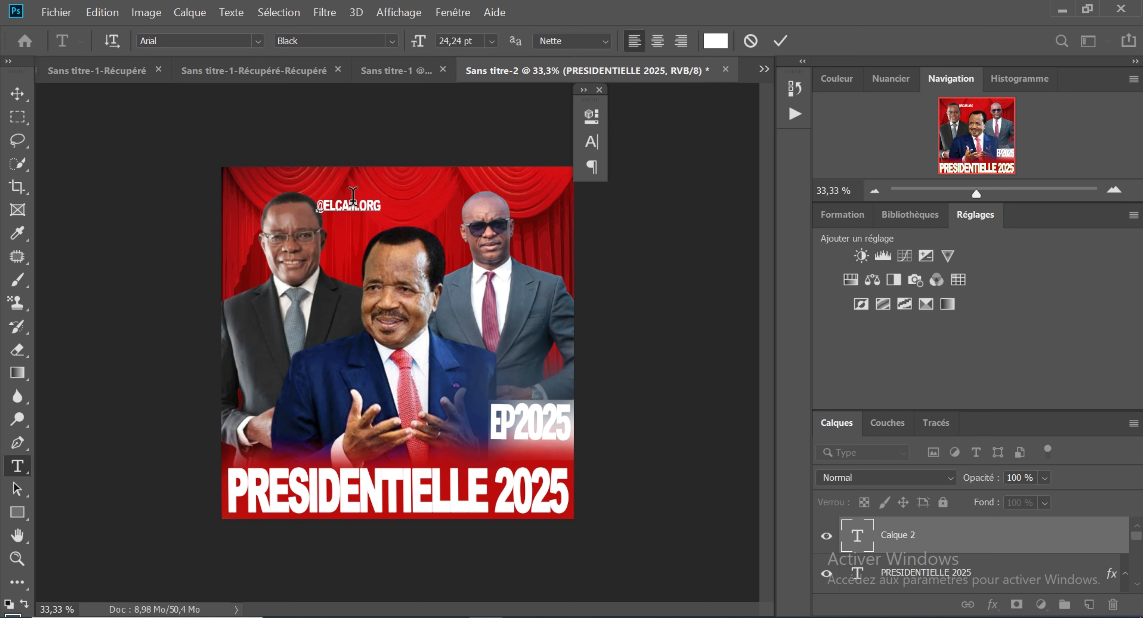
pyautogui.click(17, 94)
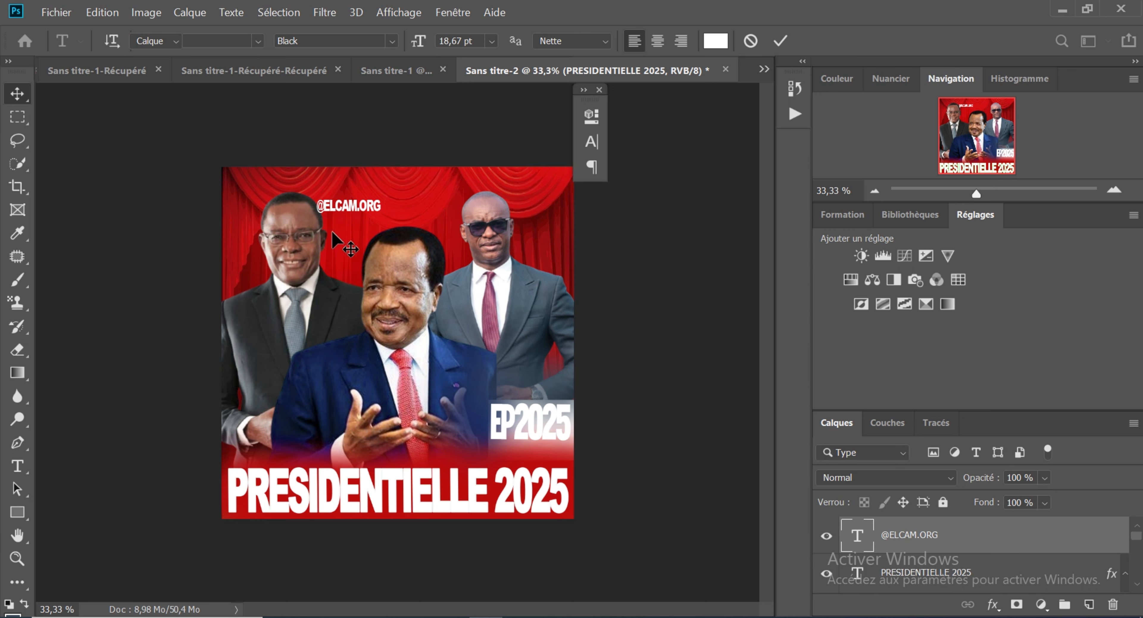
pyautogui.moveTo(350, 211); pyautogui.dragTo(398, 184)
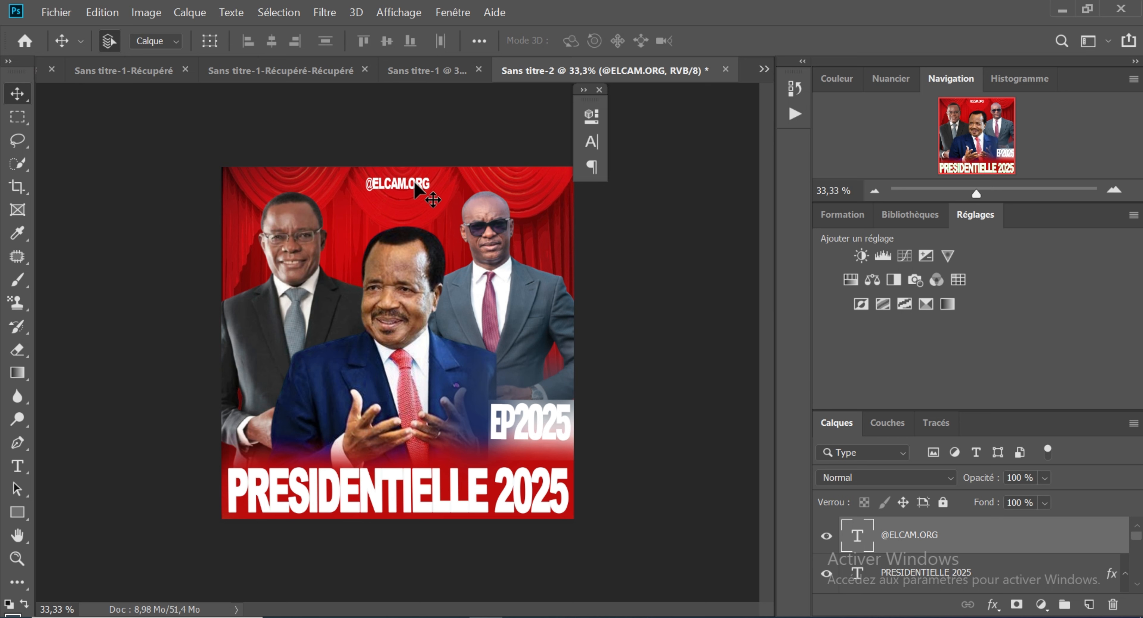
pyautogui.click(411, 81)
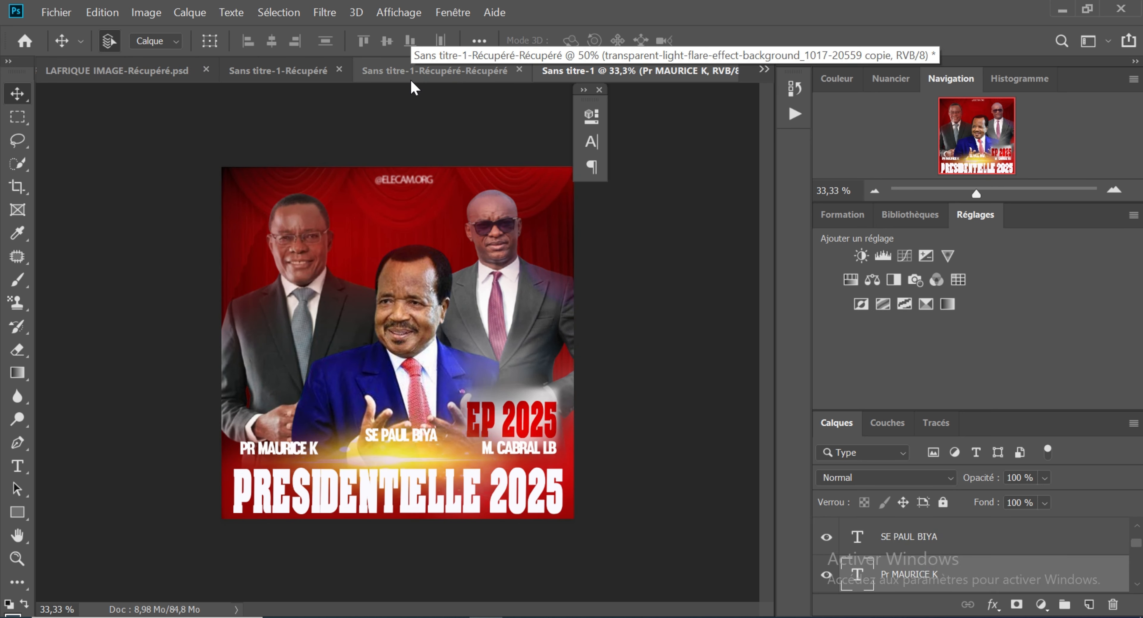
pyautogui.click(763, 70)
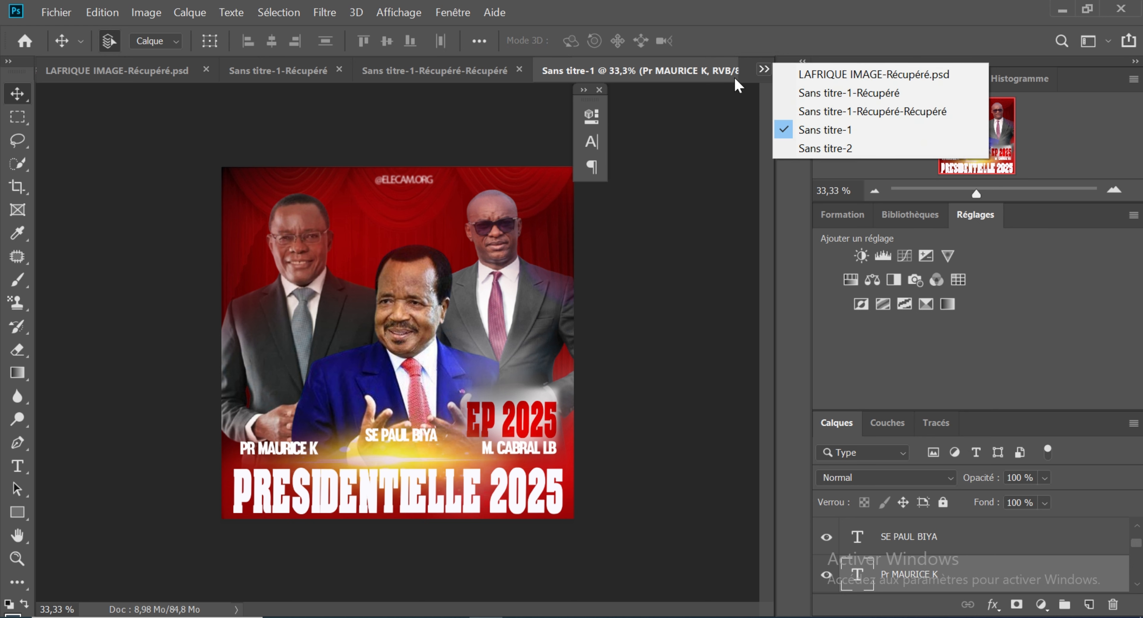
pyautogui.click(794, 148)
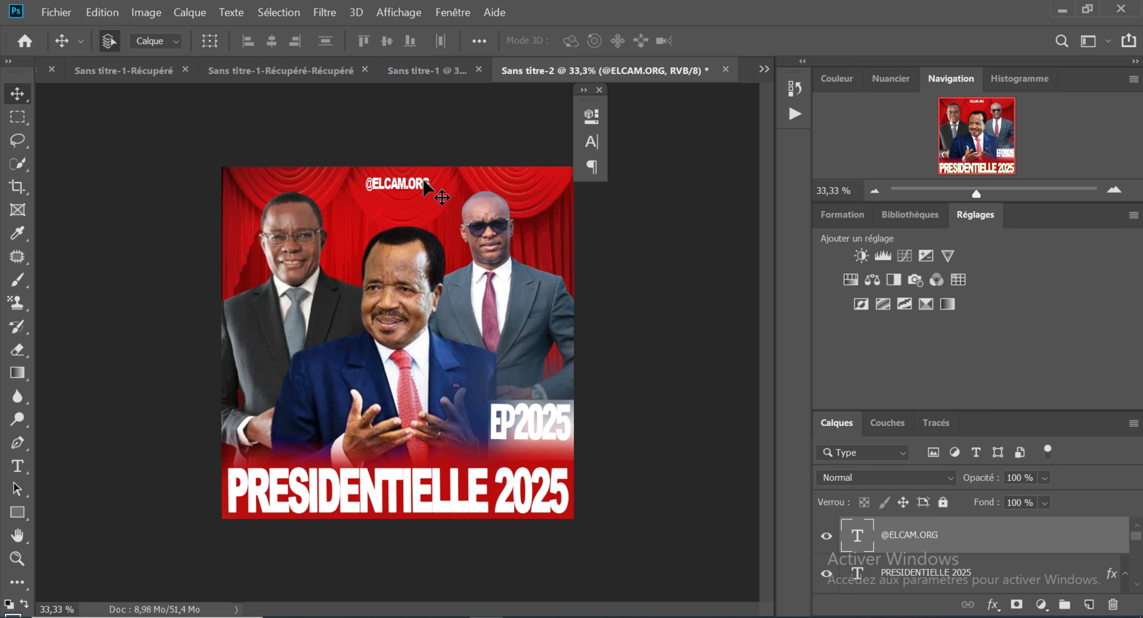
pyautogui.hotkey('ctrl', 't')
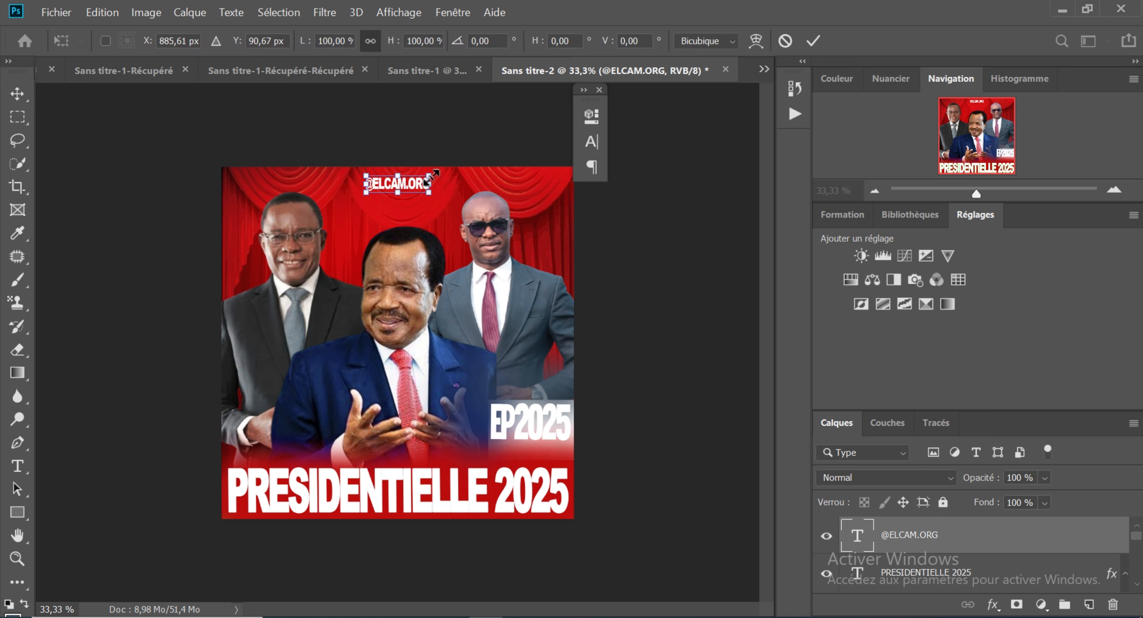
pyautogui.moveTo(428, 180)
pyautogui.mouseDown()
pyautogui.moveTo(405, 190)
pyautogui.moveTo(420, 192)
pyautogui.mouseUp()
pyautogui.press('Return')
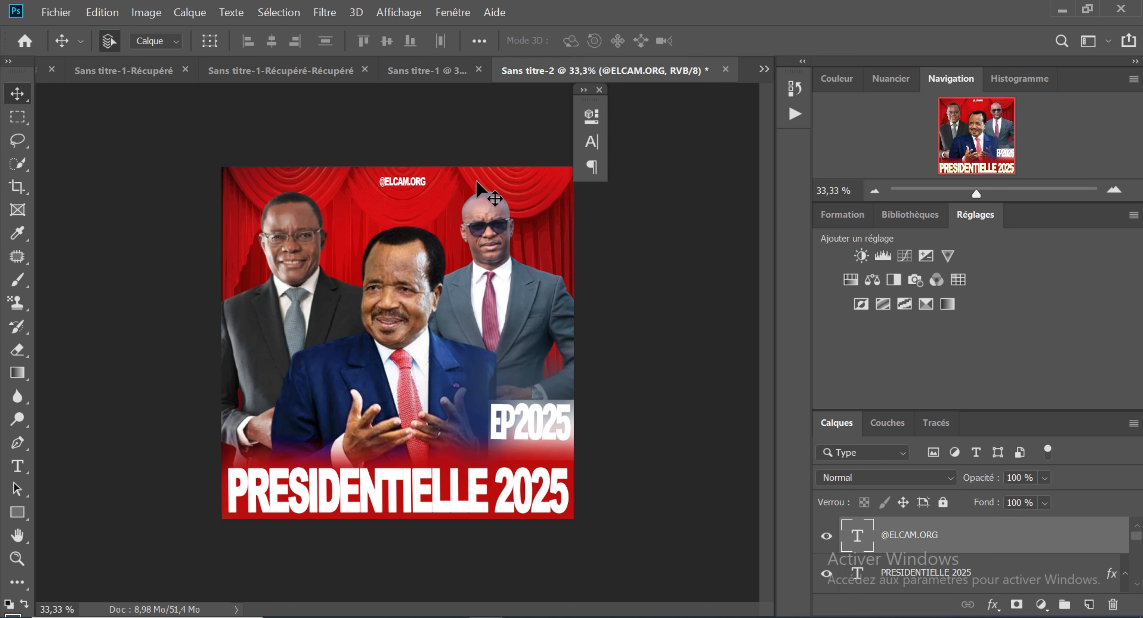
pyautogui.click(324, 11)
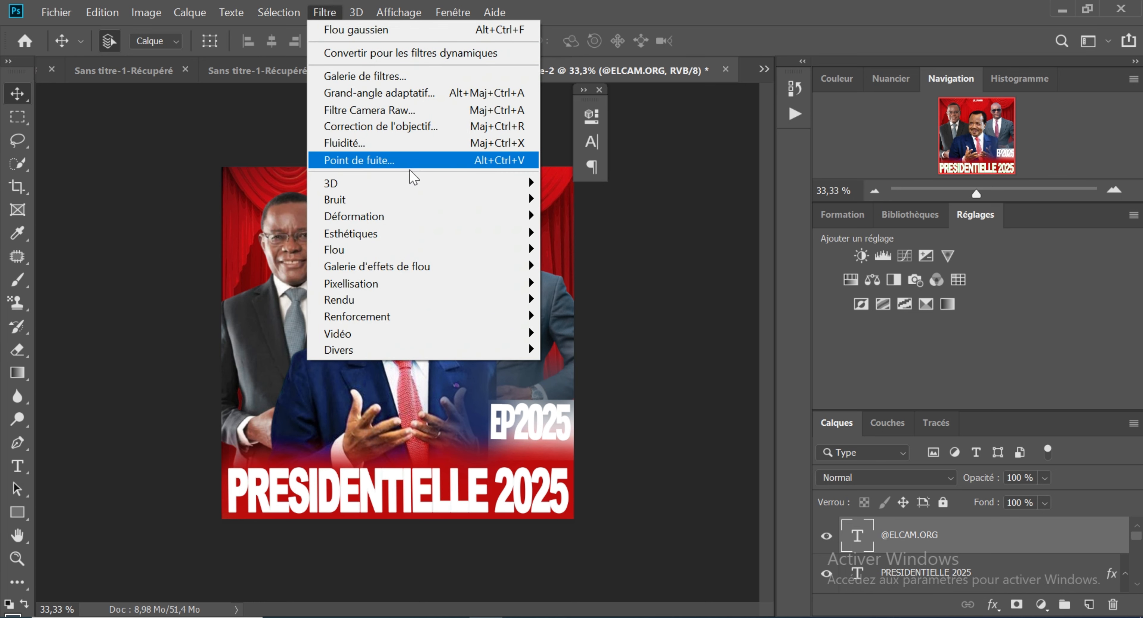
pyautogui.moveTo(389, 241)
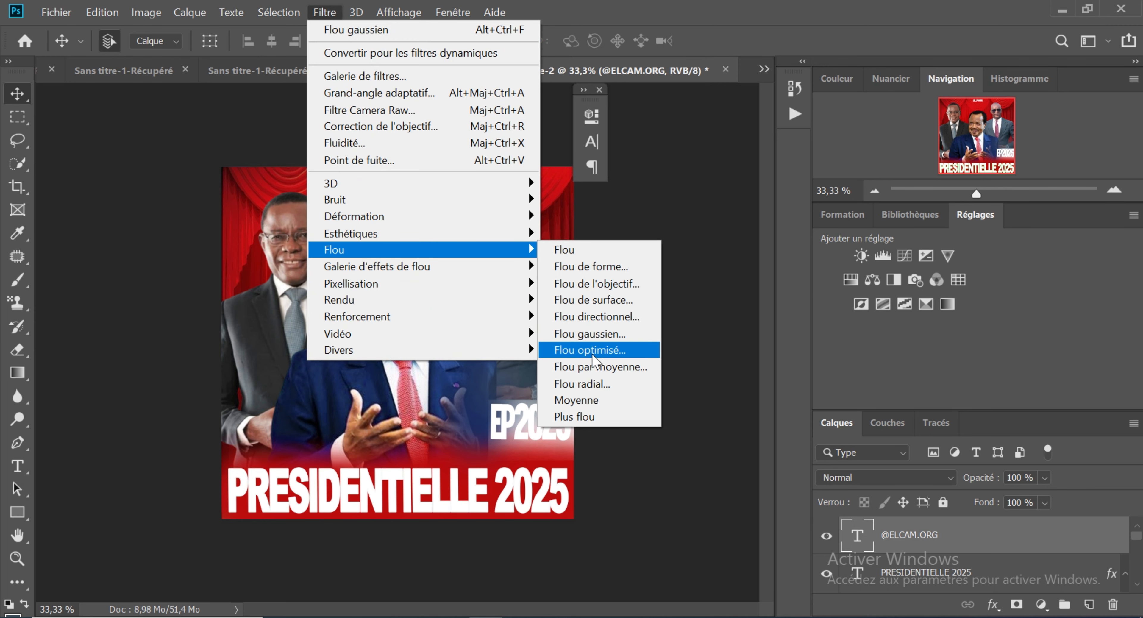
pyautogui.click(595, 350)
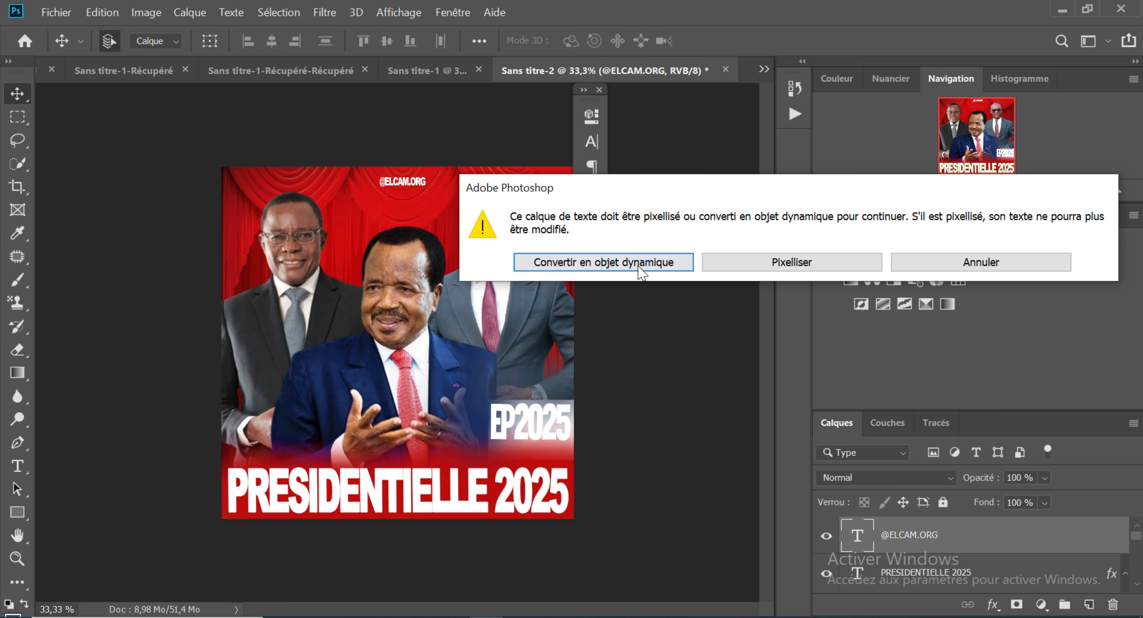
pyautogui.click(638, 265)
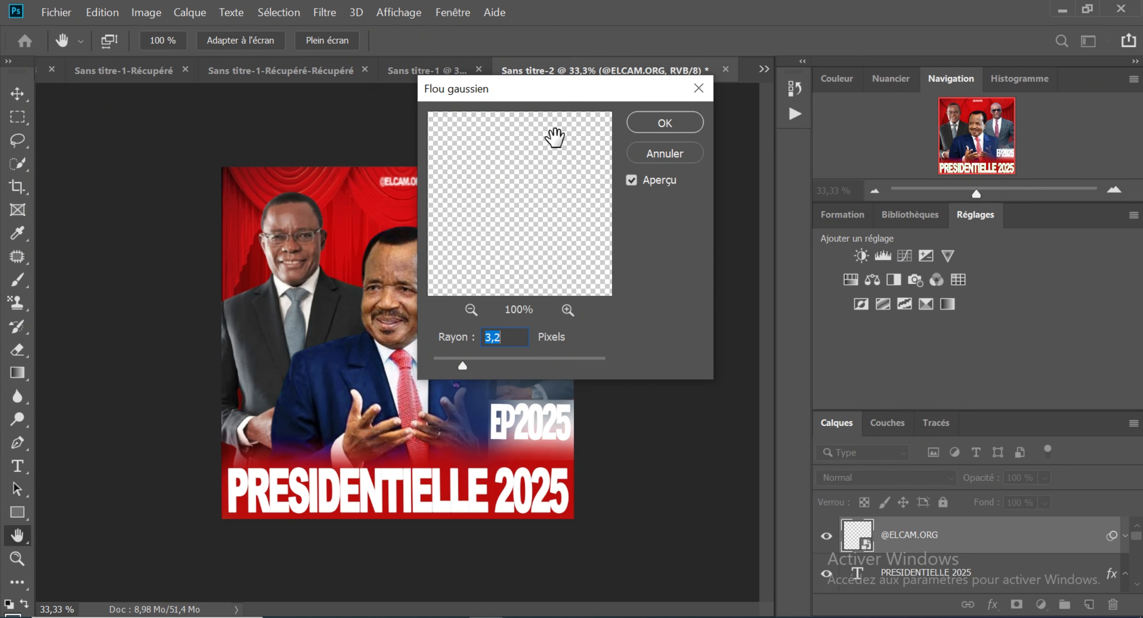
pyautogui.moveTo(557, 99); pyautogui.dragTo(712, 106)
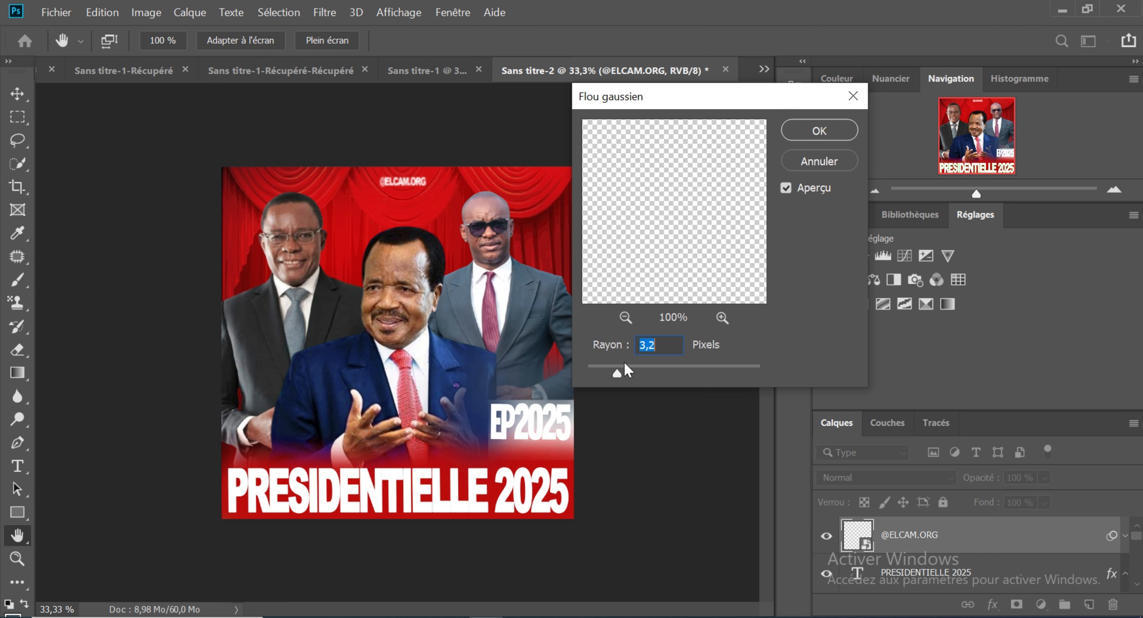
pyautogui.moveTo(616, 373); pyautogui.dragTo(616, 373)
pyautogui.moveTo(608, 372); pyautogui.dragTo(604, 372)
pyautogui.click(819, 130)
pyautogui.press('v')
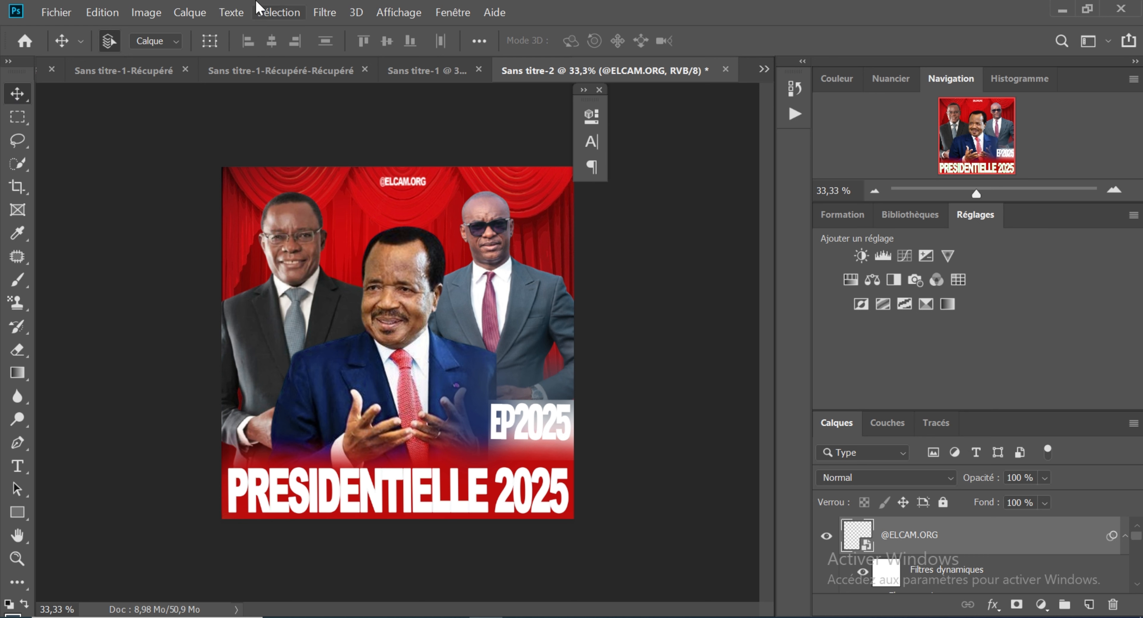
# Step: Copy the transparent light flare layer from LAFRIQUE IMAGE-Récupéré.psd and paste it into the Sans titre-2 poster
pyautogui.click(427, 80)
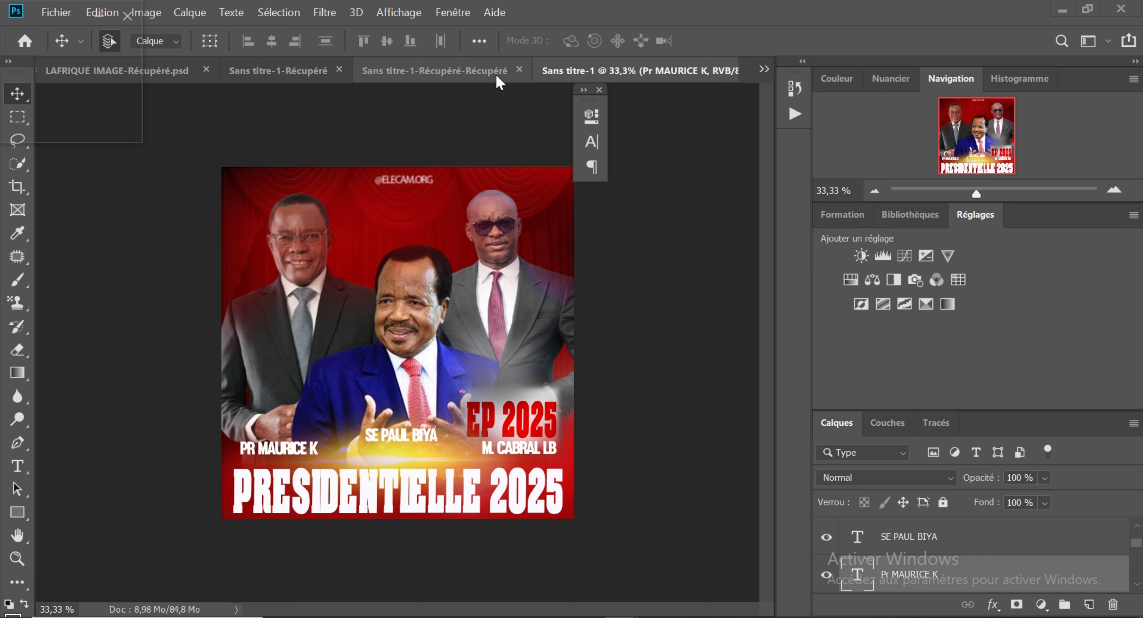
pyautogui.click(761, 70)
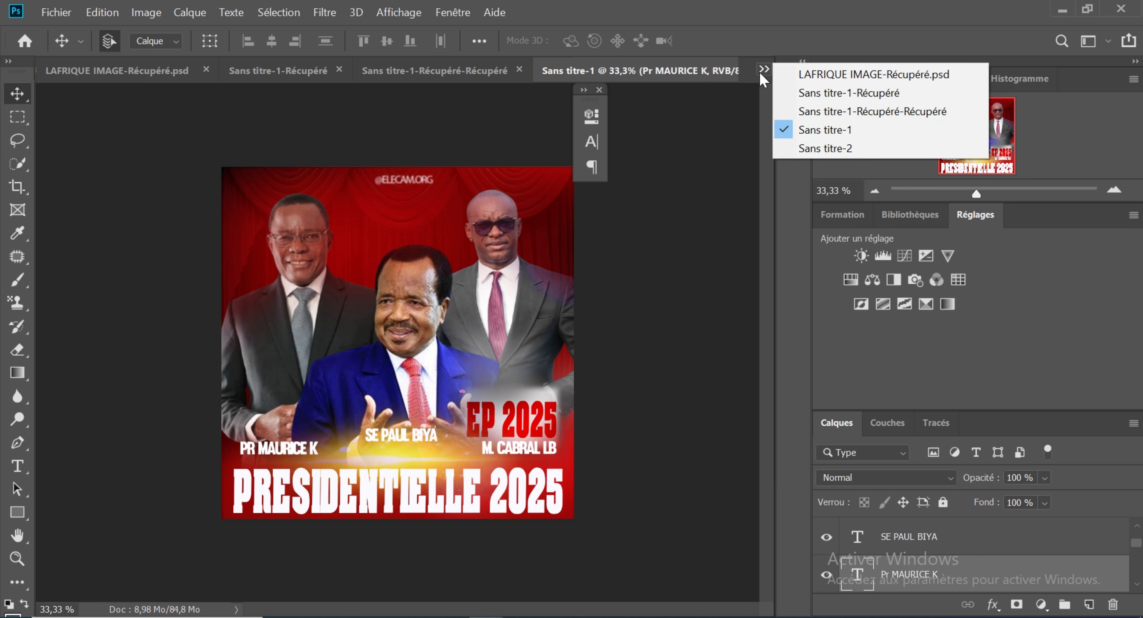
pyautogui.click(807, 149)
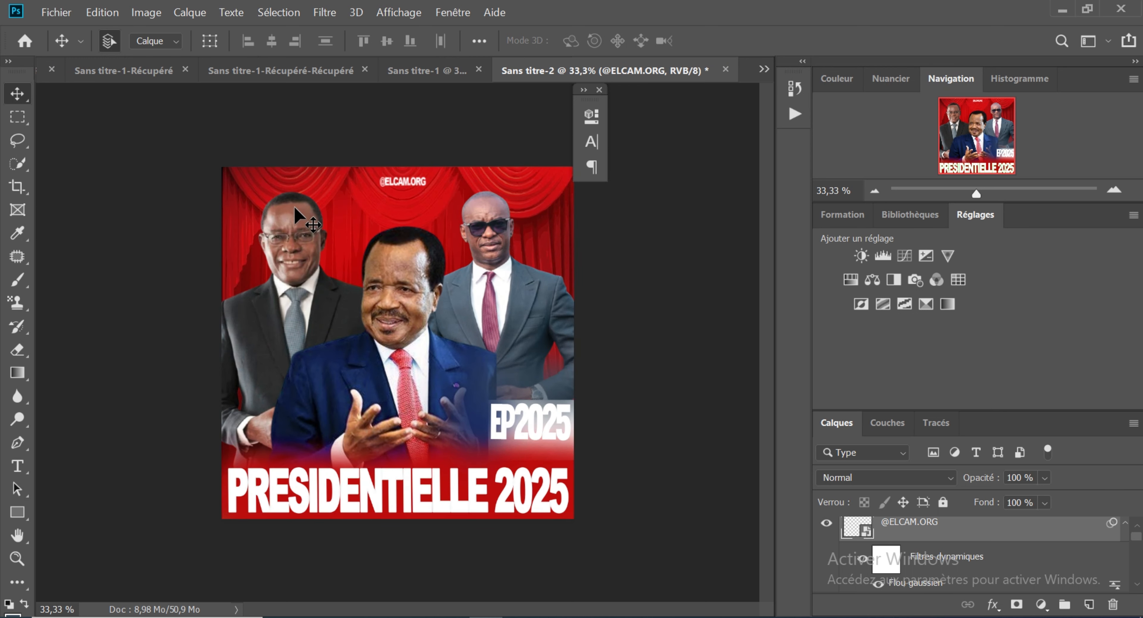
pyautogui.click(82, 72)
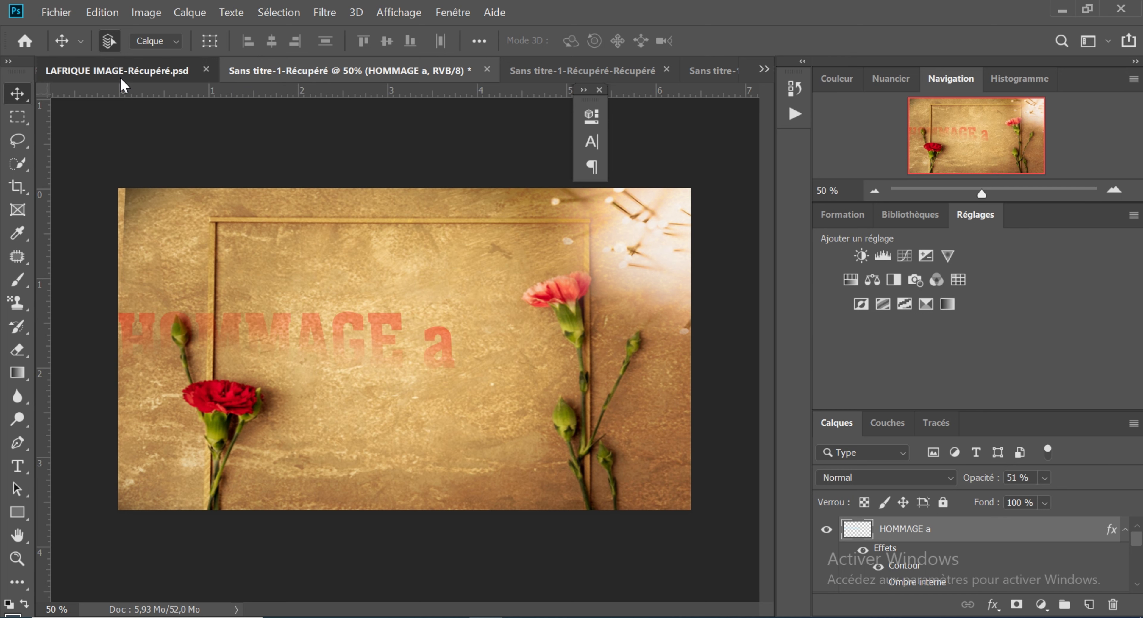
pyautogui.click(144, 76)
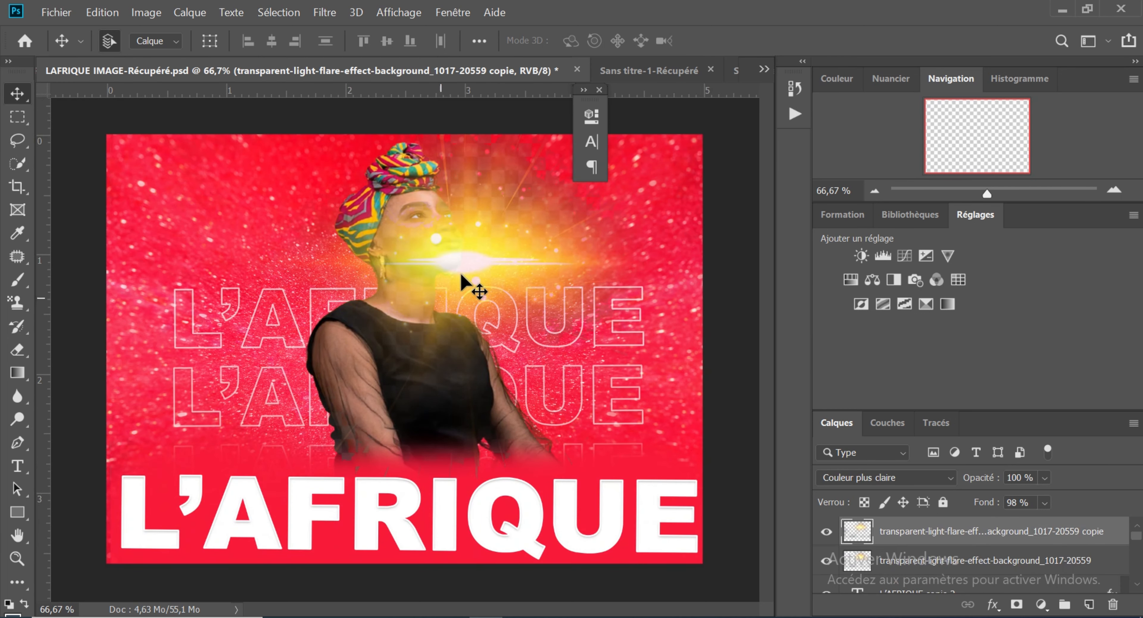
pyautogui.press('ctrl')
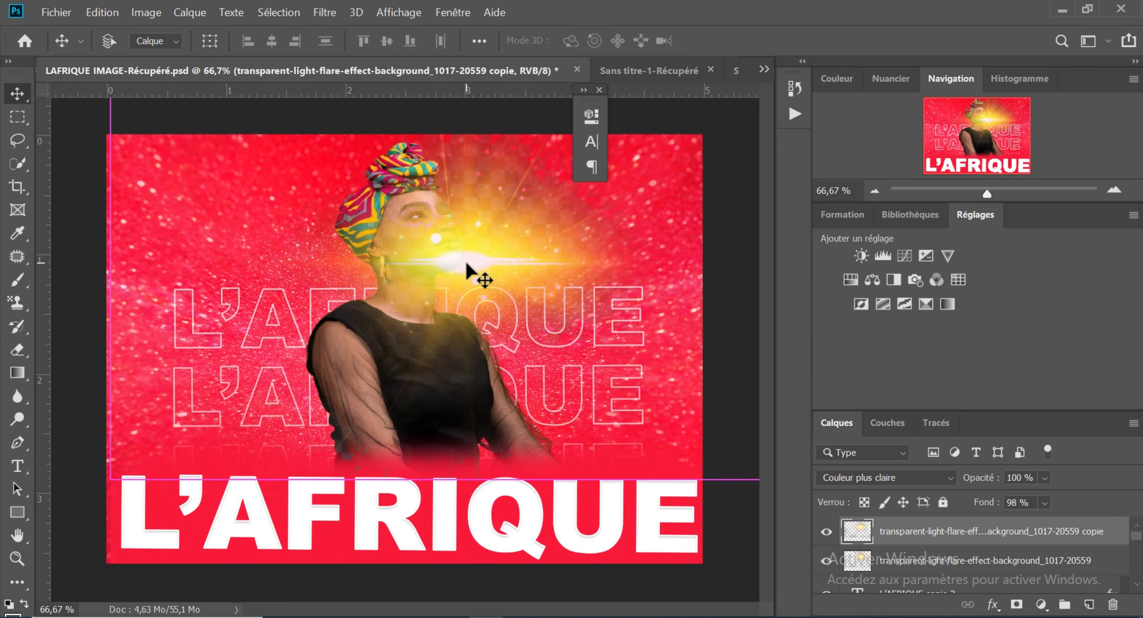
pyautogui.click(763, 70)
pyautogui.click(789, 147)
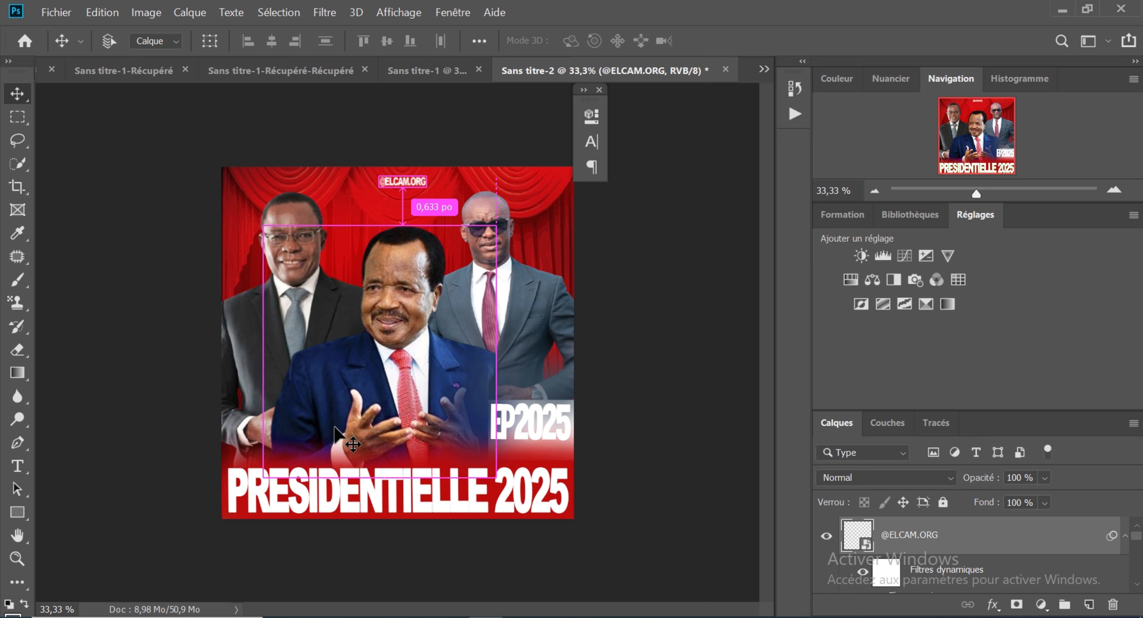
pyautogui.hotkey('ctrl', 'v')
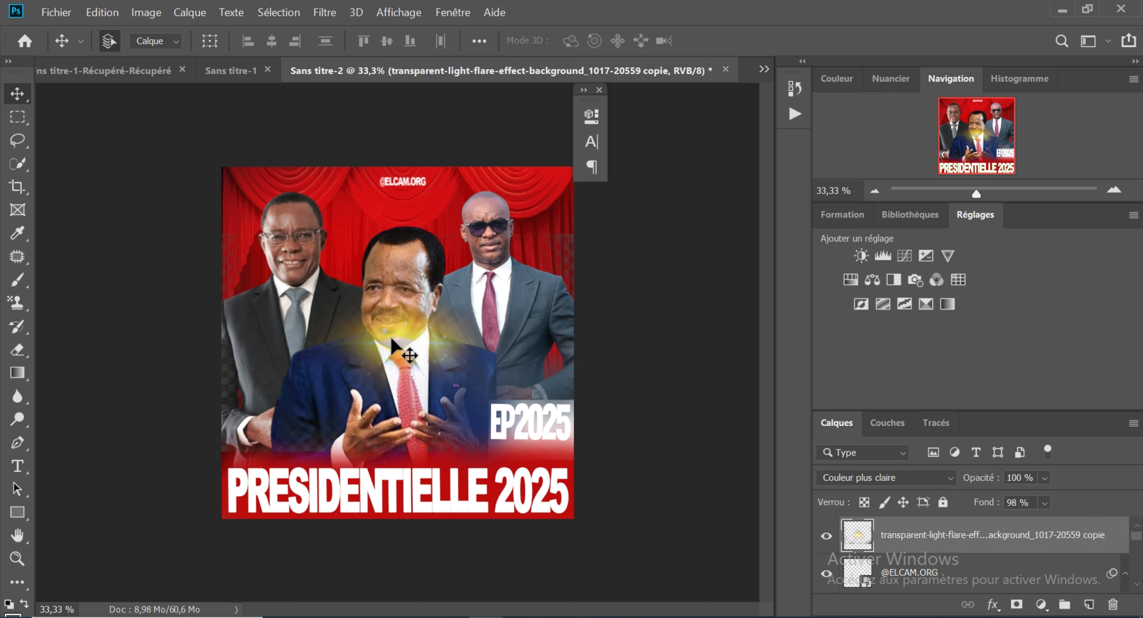
# Step: Position the light flare over the central candidate's chin and collar and choose the Eraser tool for retouching its layer
pyautogui.moveTo(392, 338); pyautogui.dragTo(390, 453)
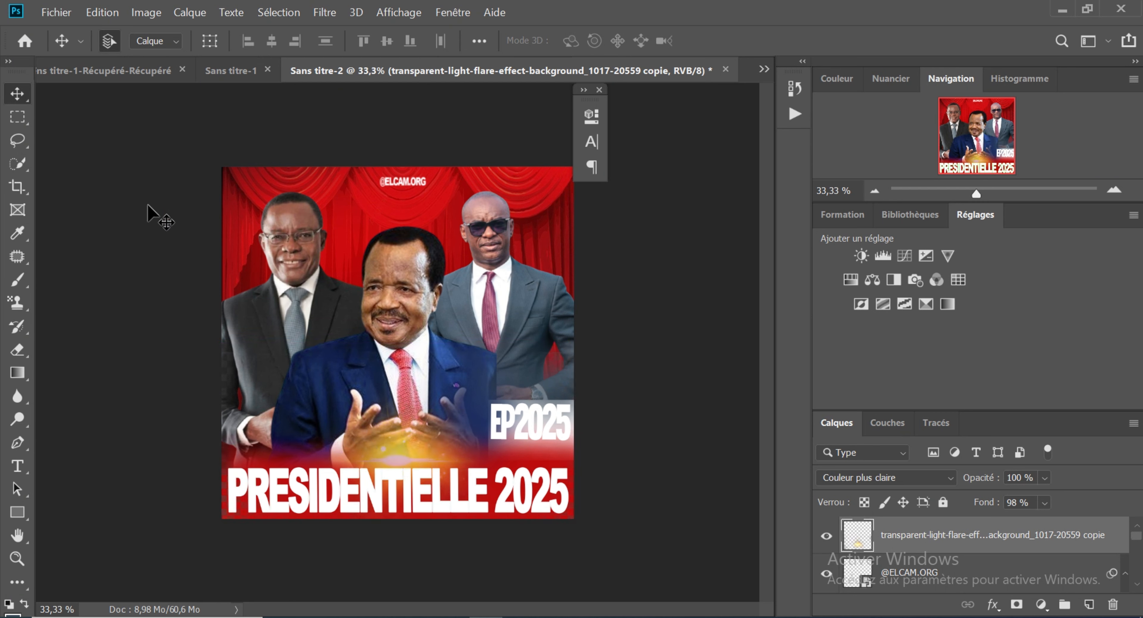
pyautogui.click(17, 355)
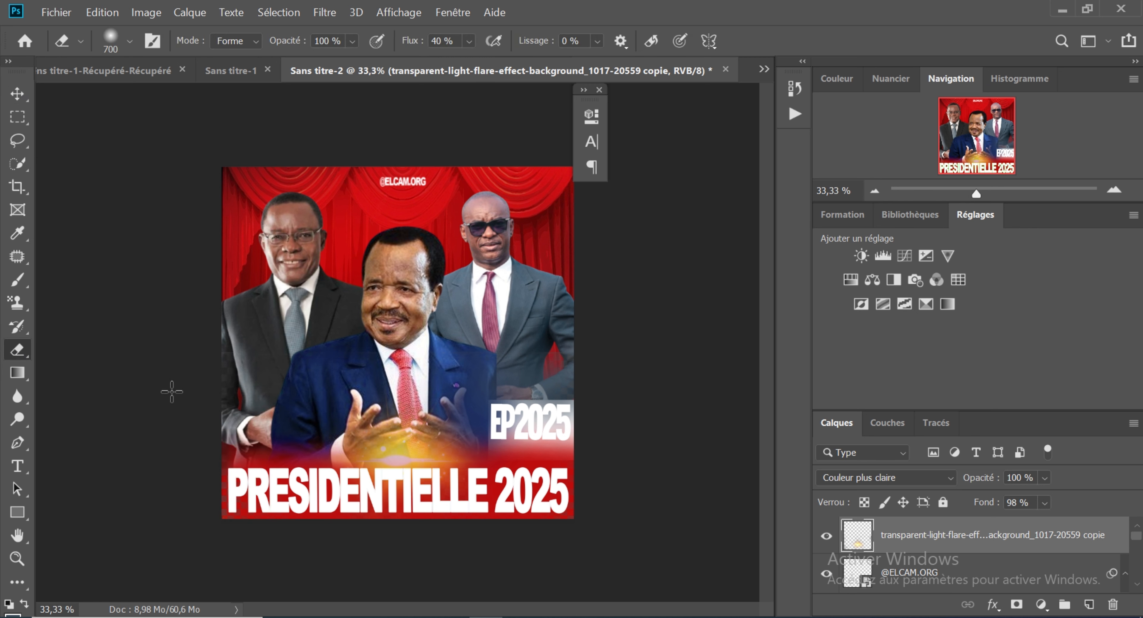
pyautogui.click(16, 93)
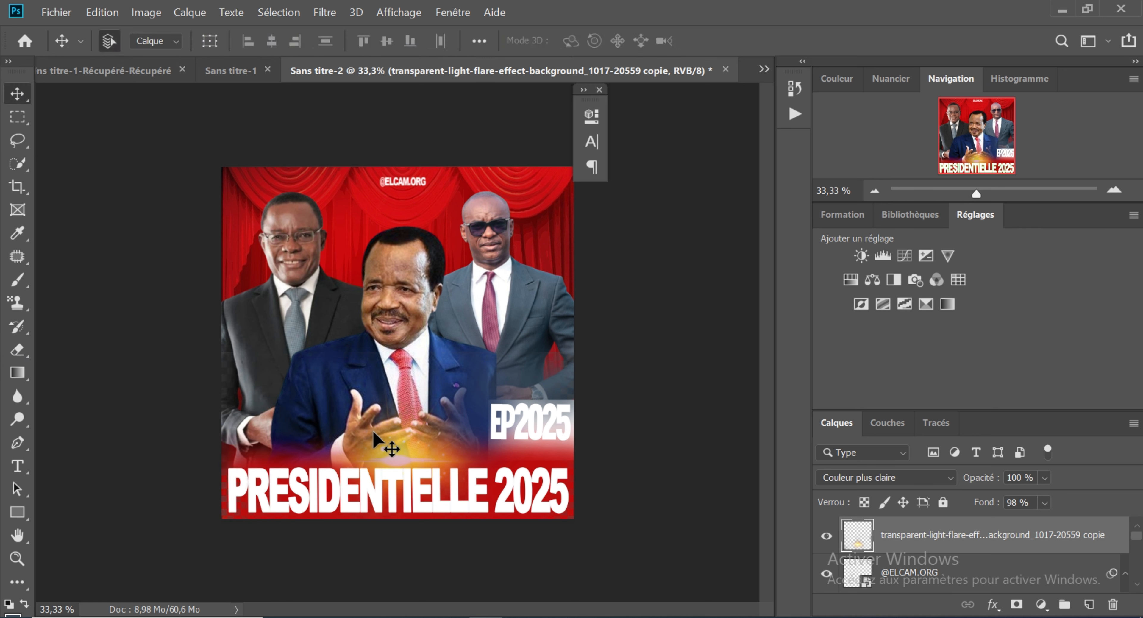
pyautogui.moveTo(372, 430); pyautogui.dragTo(391, 330)
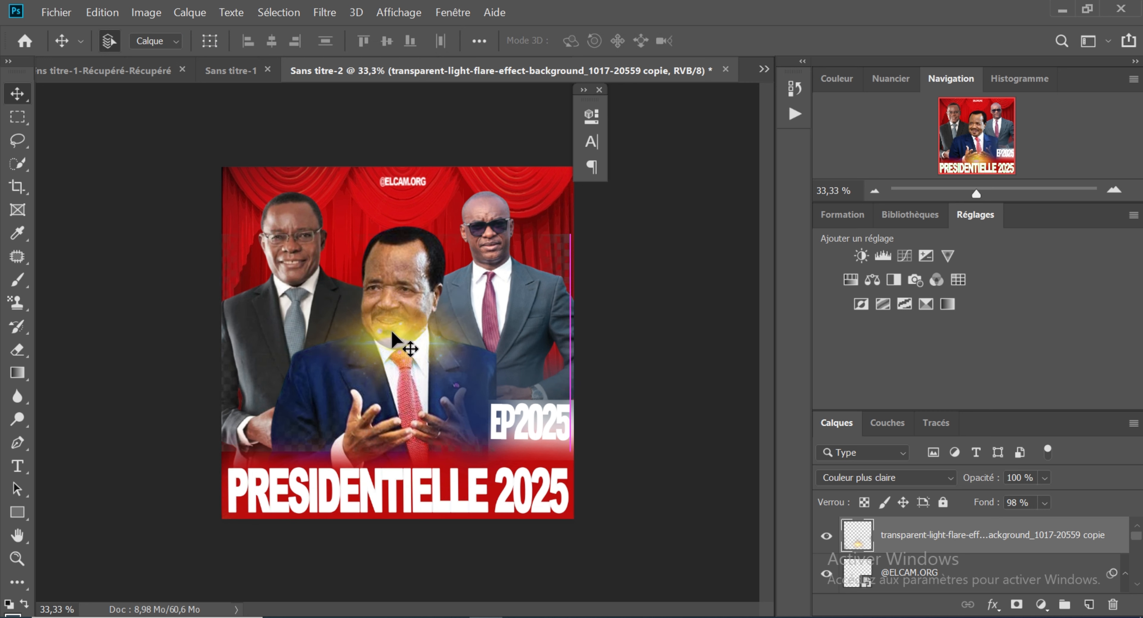
pyautogui.click(17, 351)
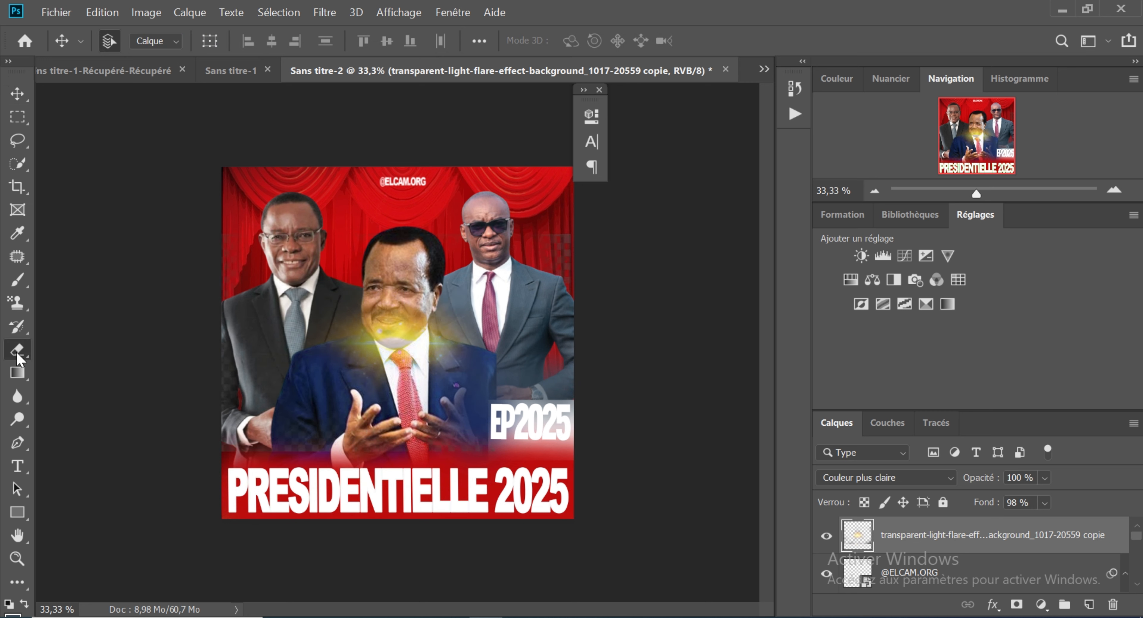
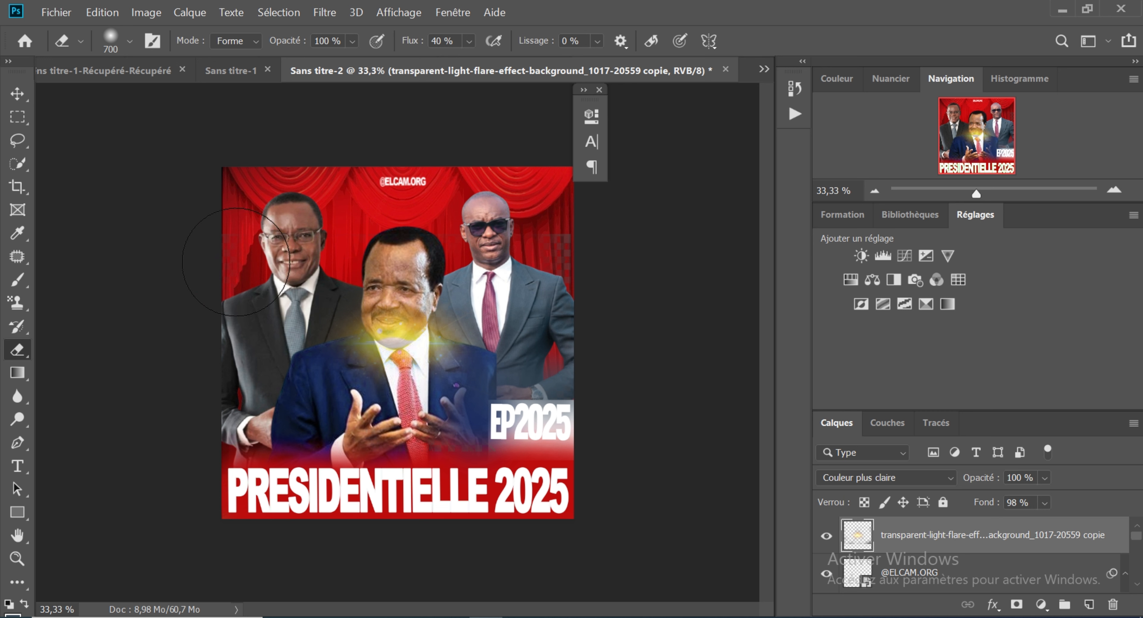
# Step: Try to erase part of the light flare with the soft 700 px Eraser at 40 % flow
pyautogui.moveTo(236, 262); pyautogui.dragTo(238, 262)
pyautogui.click(496, 190)
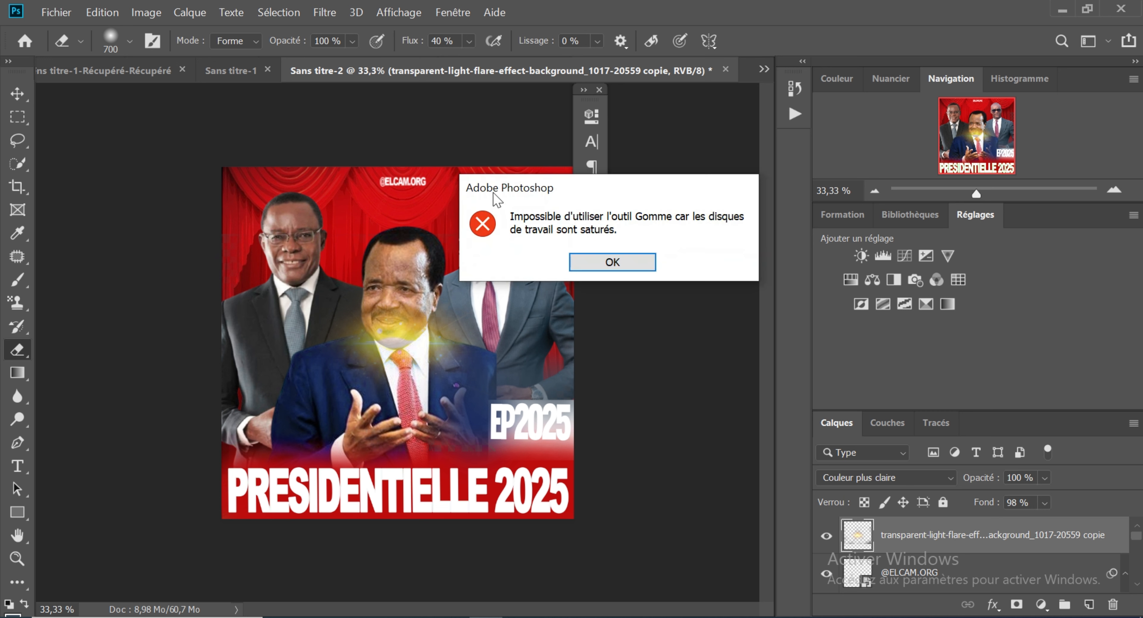
pyautogui.click(646, 263)
pyautogui.click(504, 271)
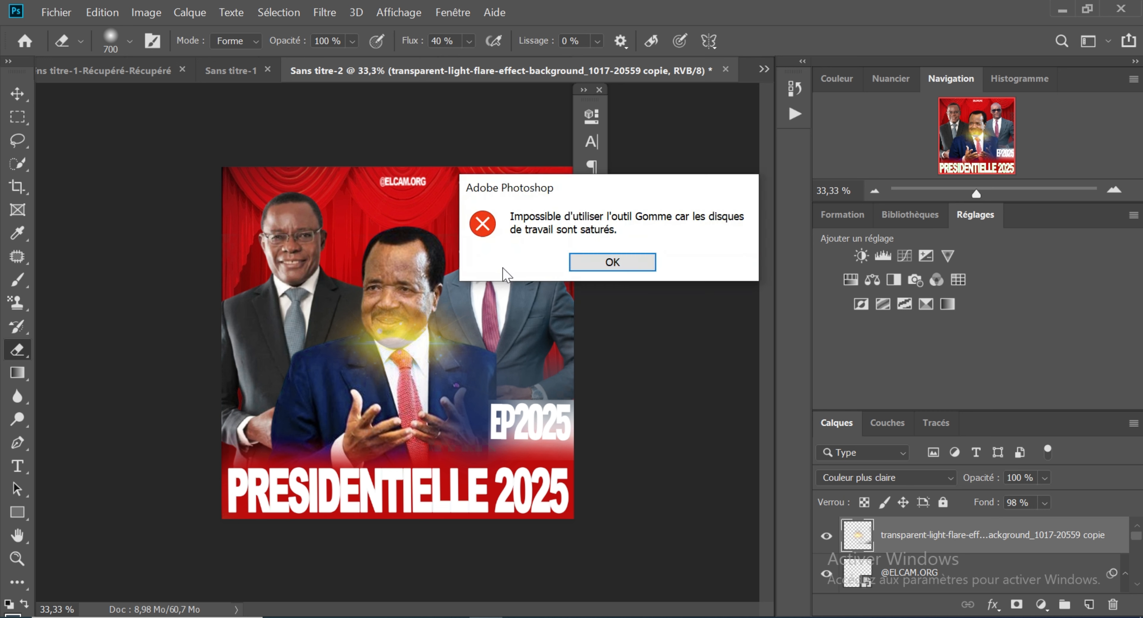
pyautogui.click(615, 265)
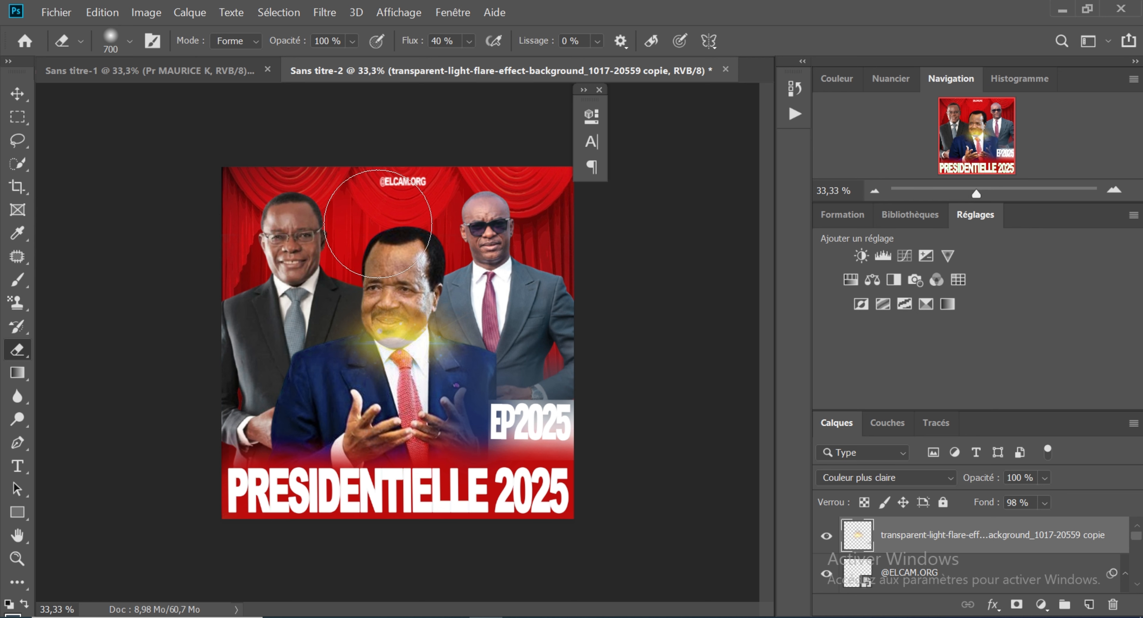
# Step: Move the light flare down onto the central candidate's hands, just above the PRESIDENTIELLE 2025 lettering
pyautogui.hotkey('ctrl', 't')
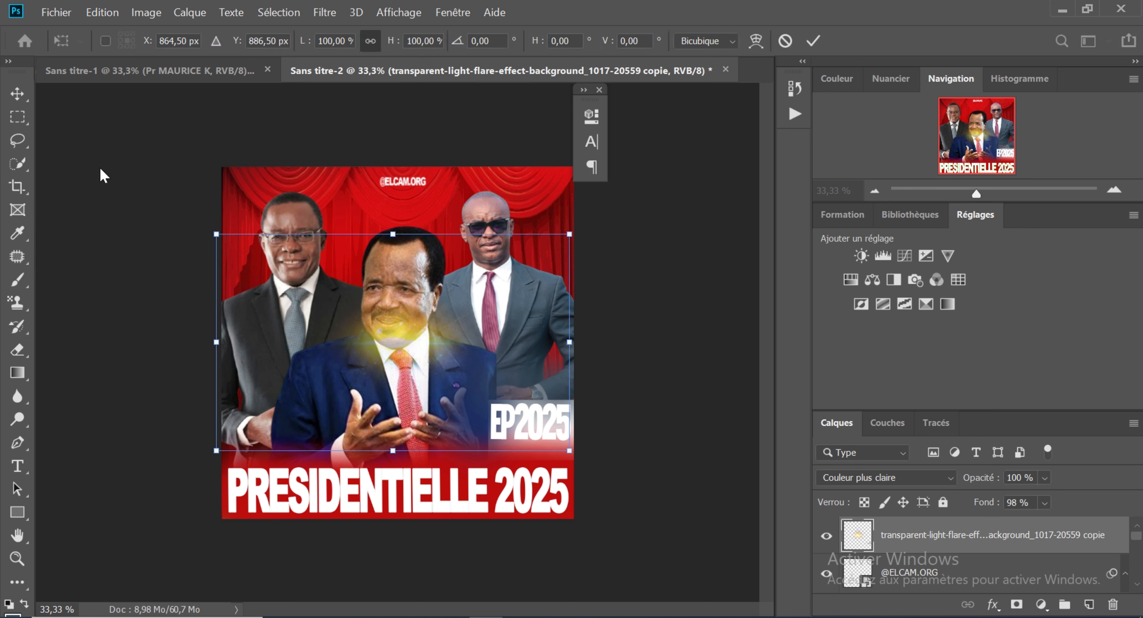
pyautogui.click(17, 93)
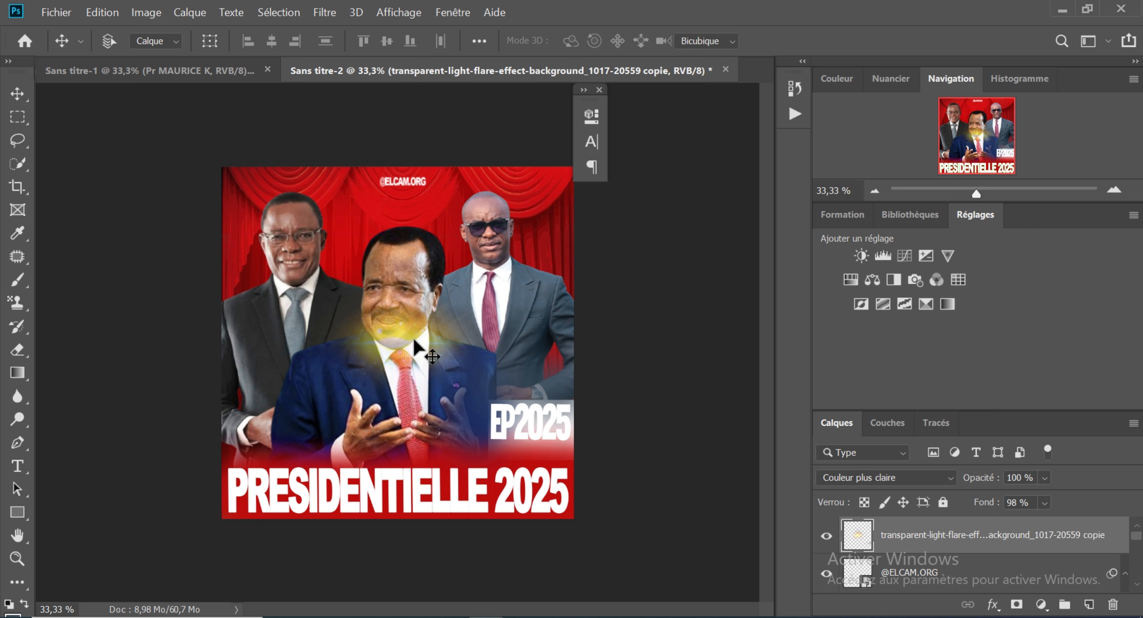
pyautogui.hotkey('ctrl', 't')
pyautogui.moveTo(416, 343); pyautogui.dragTo(393, 458)
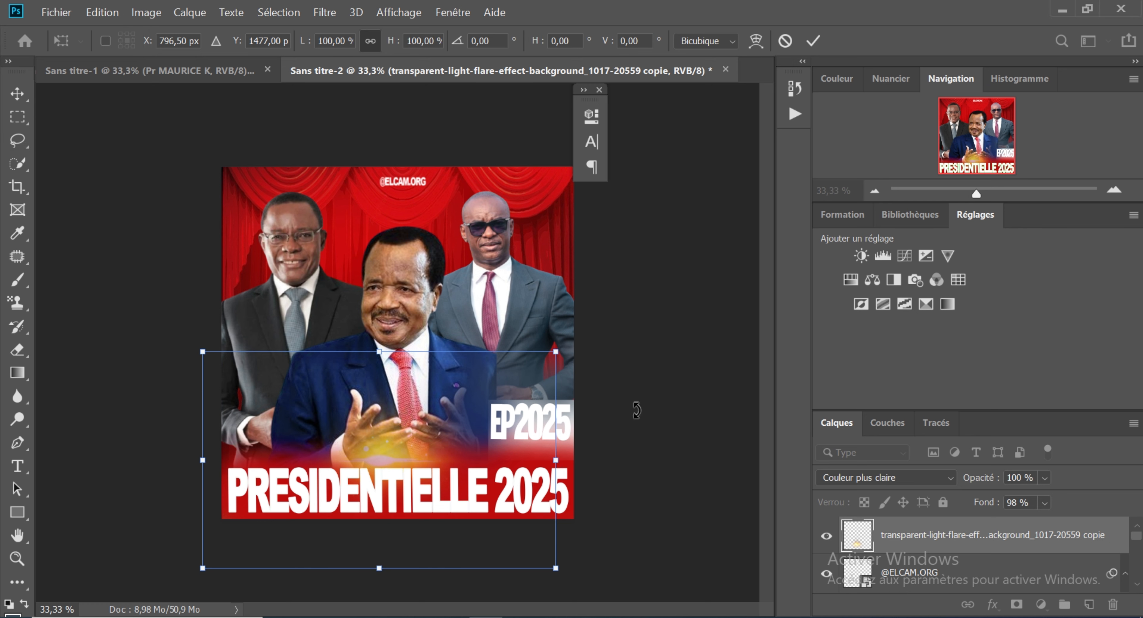
pyautogui.press('Return')
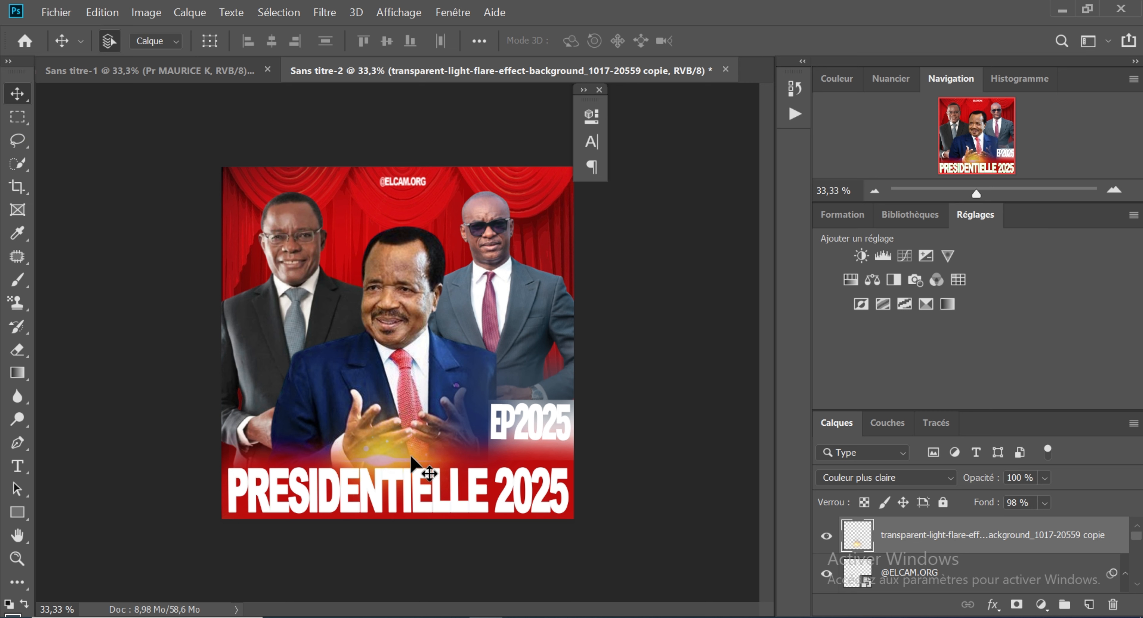
# Step: Stretch the light flare horizontally beyond both side edges of the poster to form a wide glow above PRESIDENTIELLE 2025
pyautogui.hotkey('ctrl', 't')
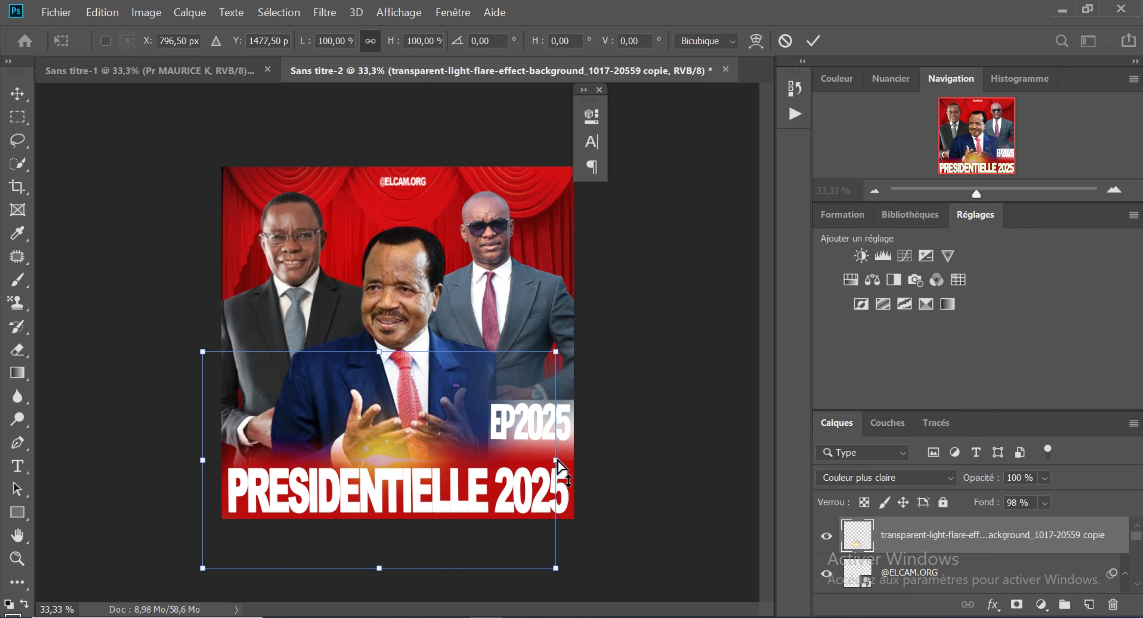
pyautogui.moveTo(557, 462); pyautogui.dragTo(782, 468)
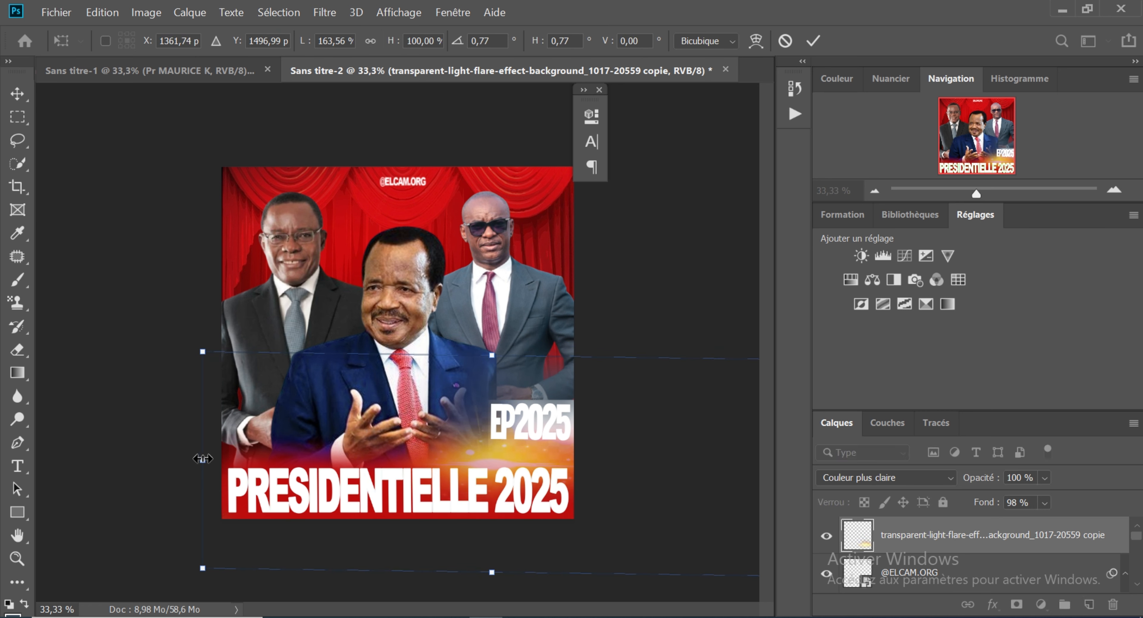
pyautogui.moveTo(202, 459); pyautogui.dragTo(4, 462)
pyautogui.press('Return')
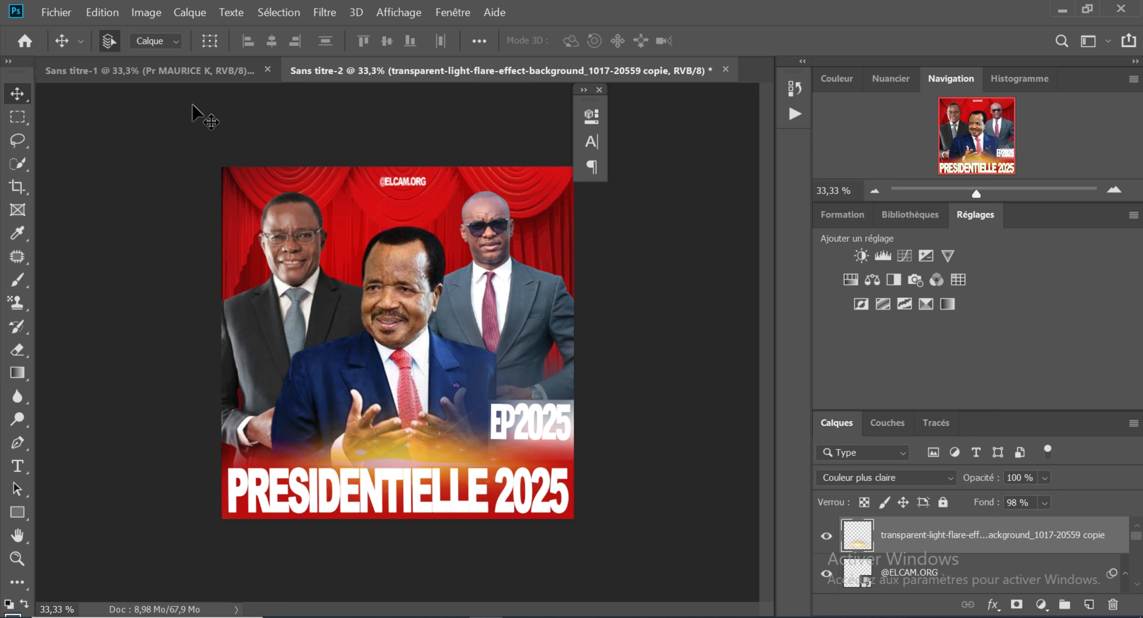
# Step: Add white Arial Black 83 pt text reading "Pr MAURICEK" near the poster's lower left, using the Sans titre-1 poster as reference
pyautogui.click(187, 73)
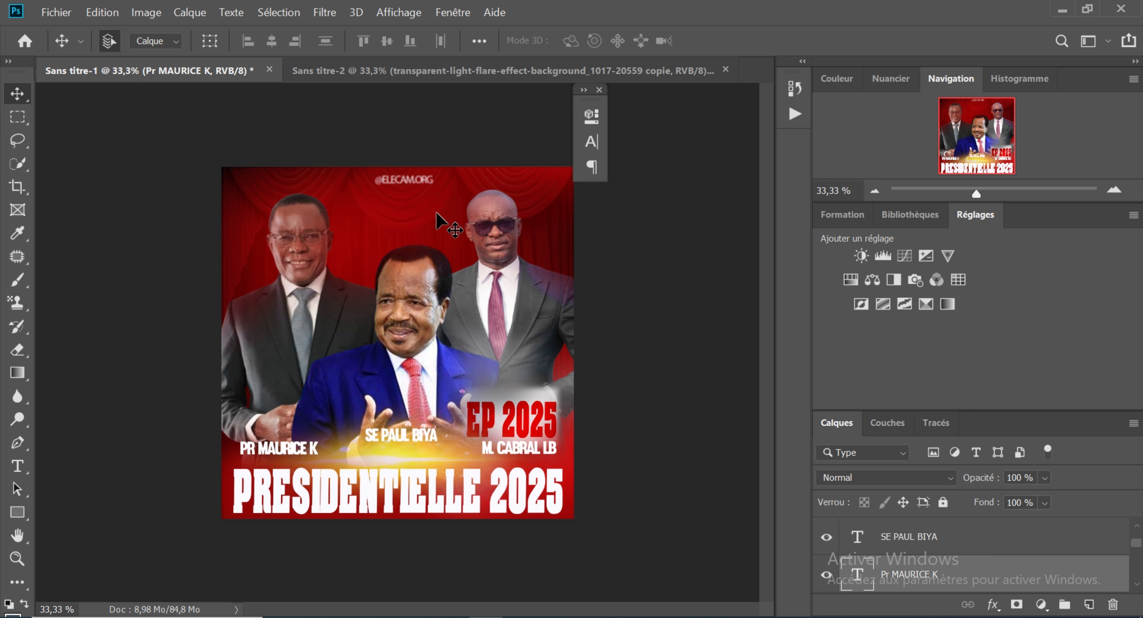
pyautogui.click(488, 71)
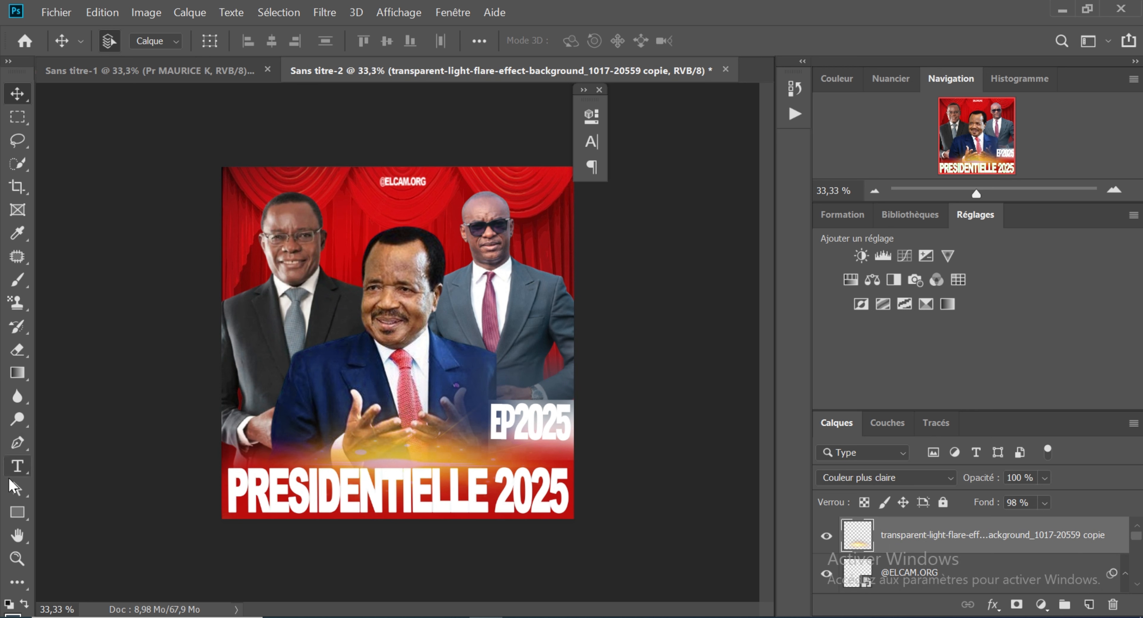
pyautogui.click(18, 466)
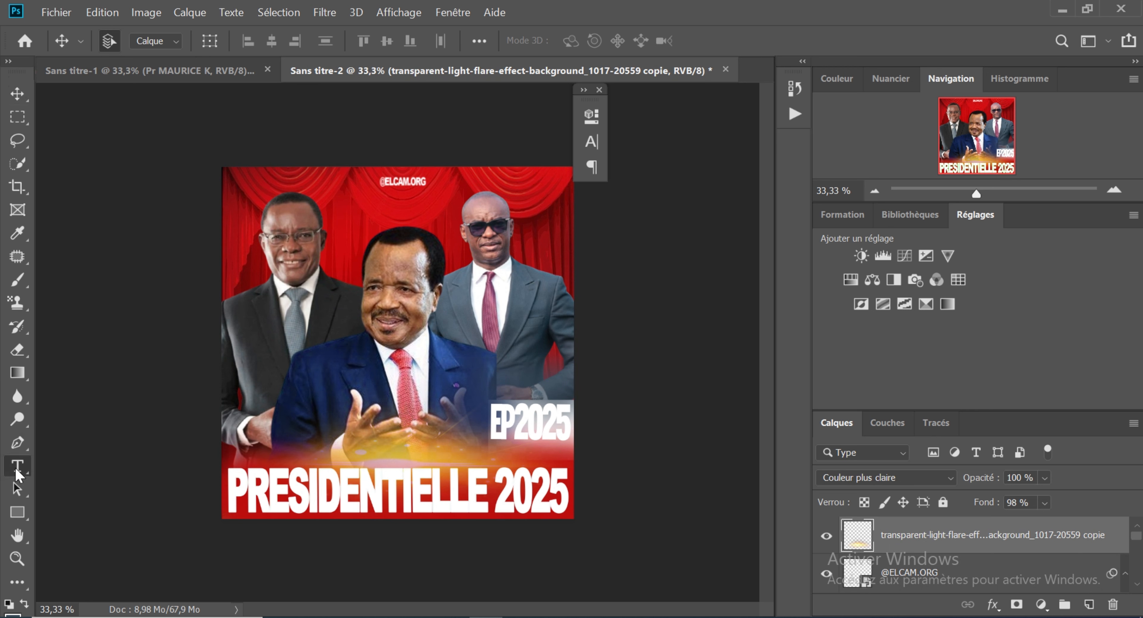
pyautogui.click(257, 449)
pyautogui.press('BackSpace')
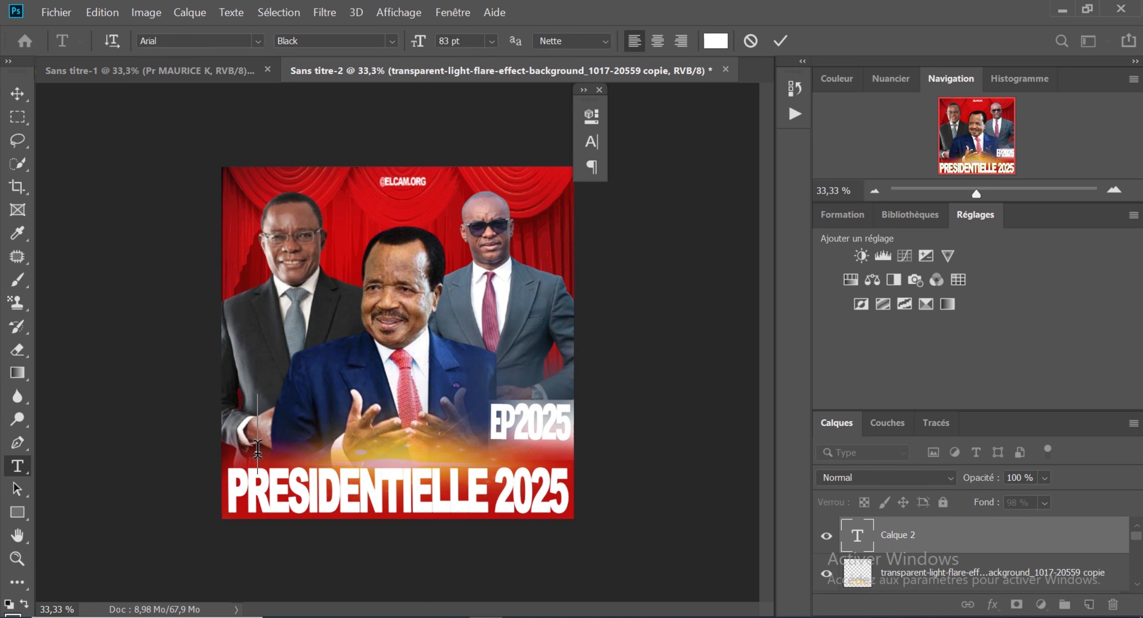
pyautogui.write('Pr')
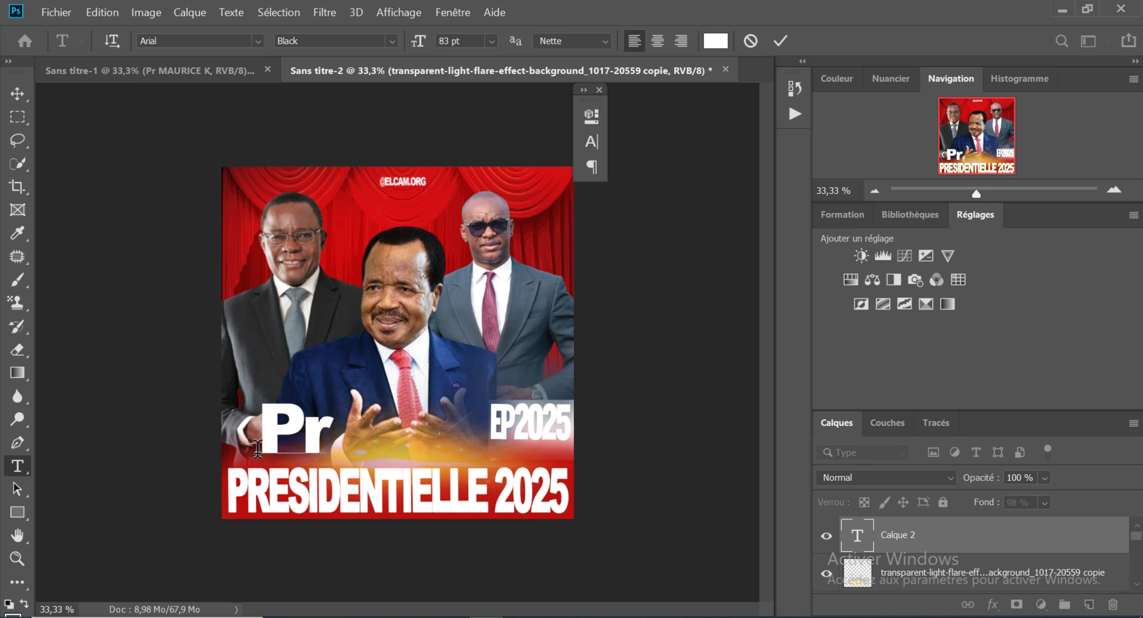
pyautogui.write(' MAUR')
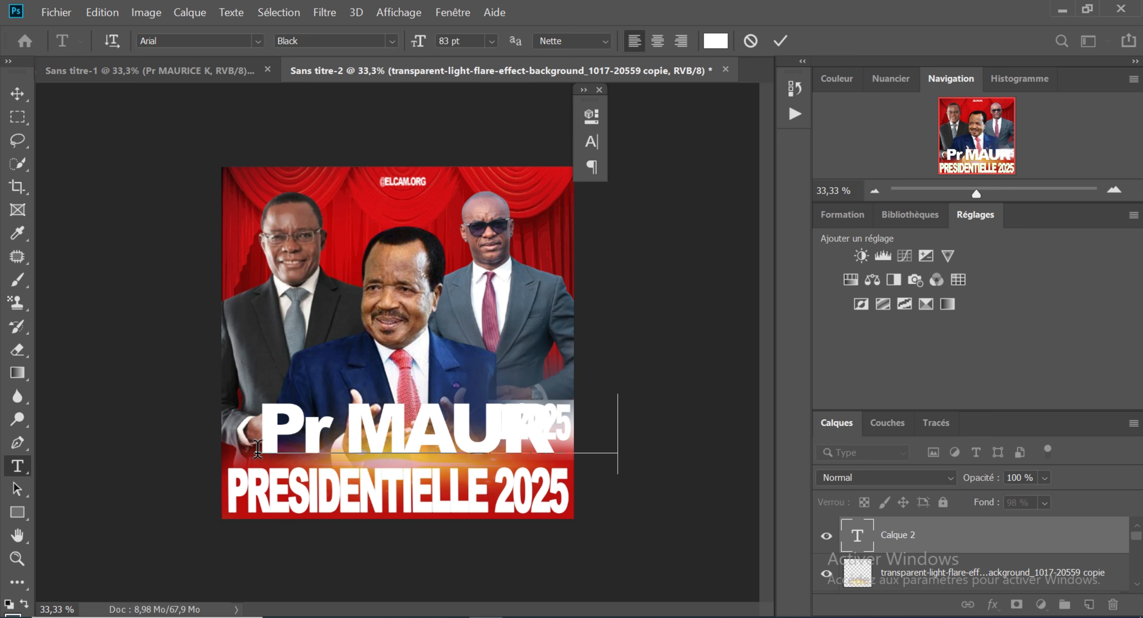
pyautogui.write('ICE K')
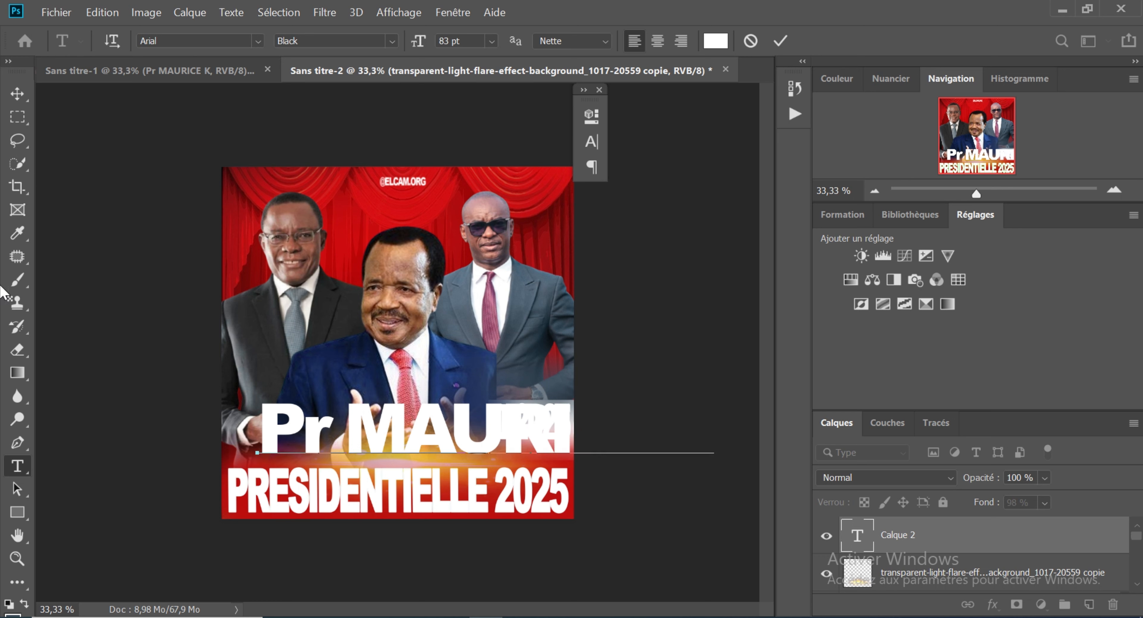
pyautogui.click(17, 94)
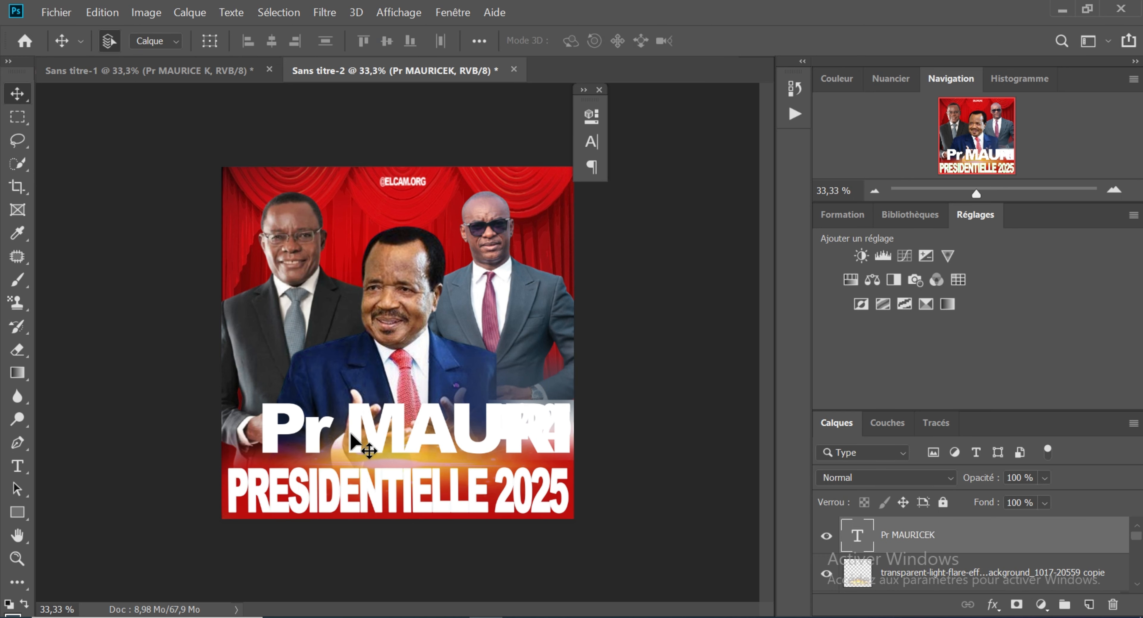
# Step: Scale the Pr MAURICEK text down to about 16.8 pt and place it under the left candidate, just above PRESIDENTIELLE
pyautogui.hotkey('ctrl', 't')
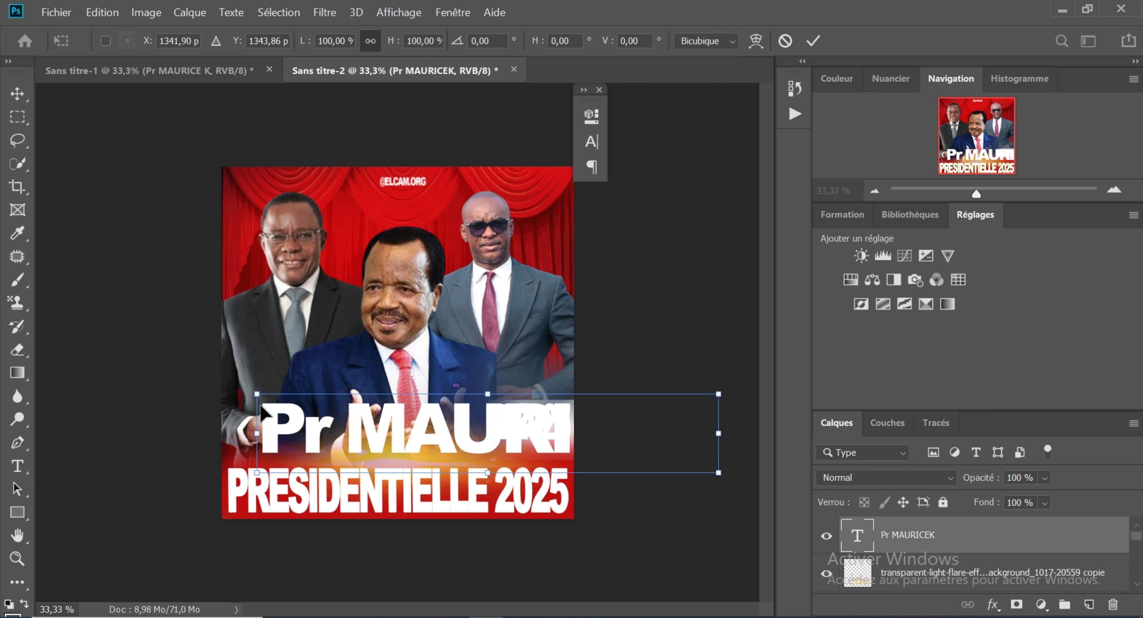
pyautogui.moveTo(721, 394); pyautogui.dragTo(329, 402)
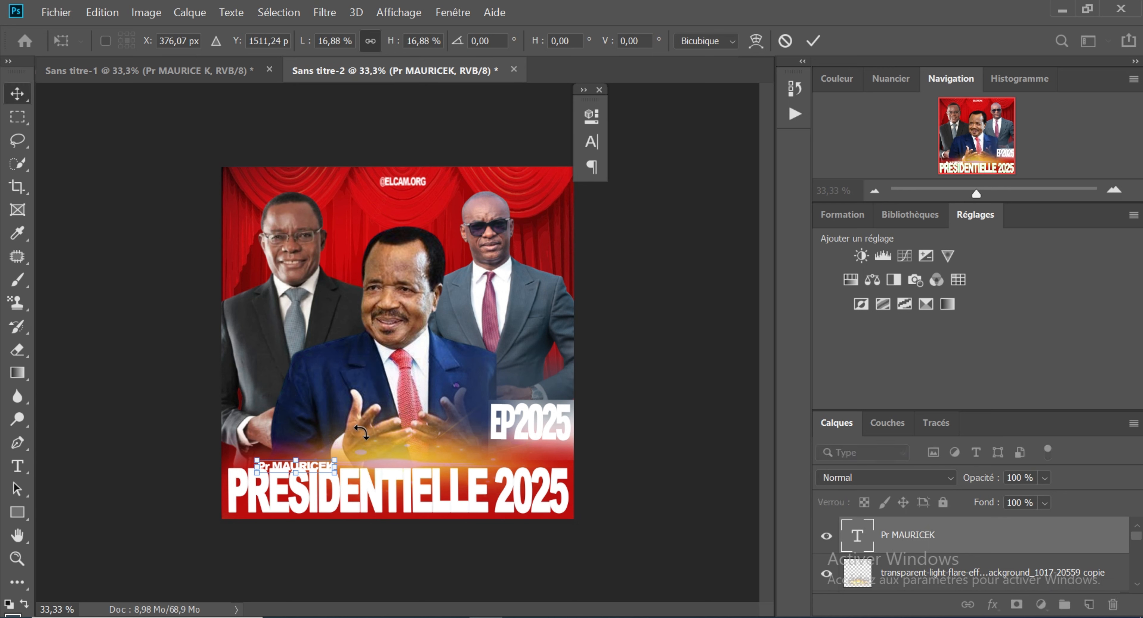
pyautogui.press('Return')
pyautogui.moveTo(302, 469)
pyautogui.mouseDown()
pyautogui.moveTo(291, 448)
pyautogui.moveTo(333, 440)
pyautogui.moveTo(287, 447)
pyautogui.moveTo(293, 462)
pyautogui.moveTo(301, 452)
pyautogui.mouseUp()
pyautogui.hotkey('ctrl', 't')
pyautogui.press('v')
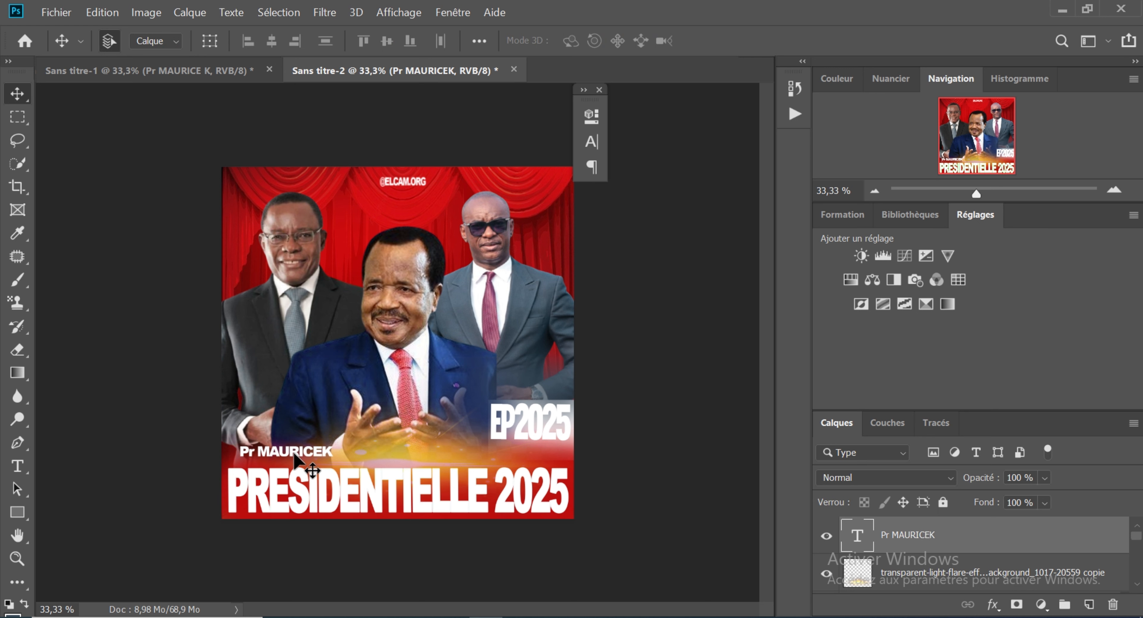
pyautogui.moveTo(294, 455); pyautogui.dragTo(293, 460)
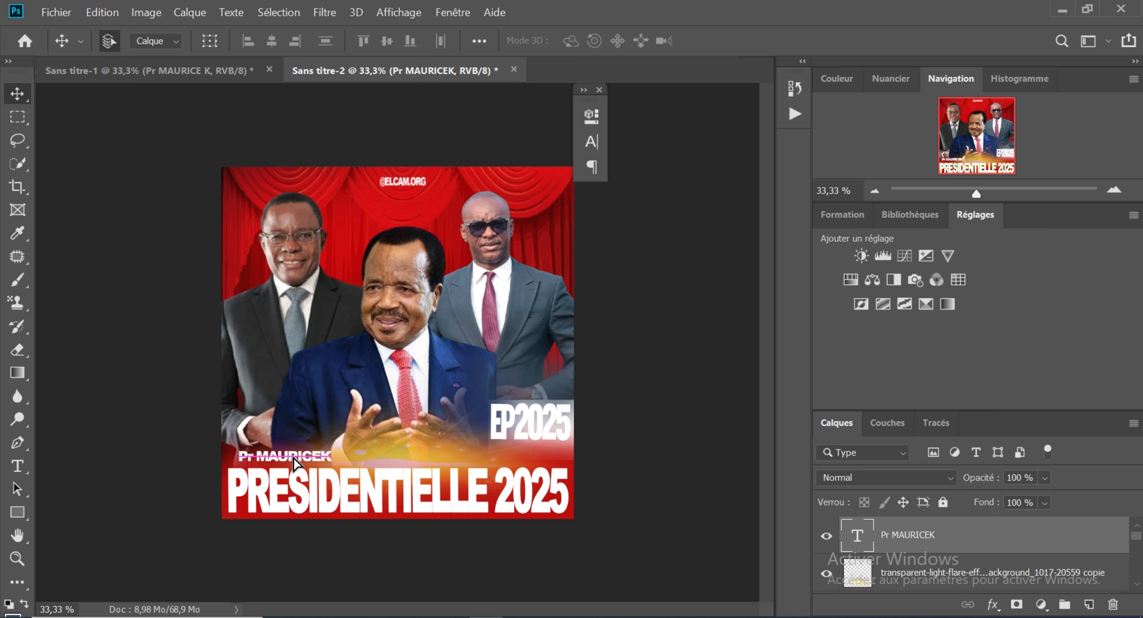
pyautogui.click(17, 466)
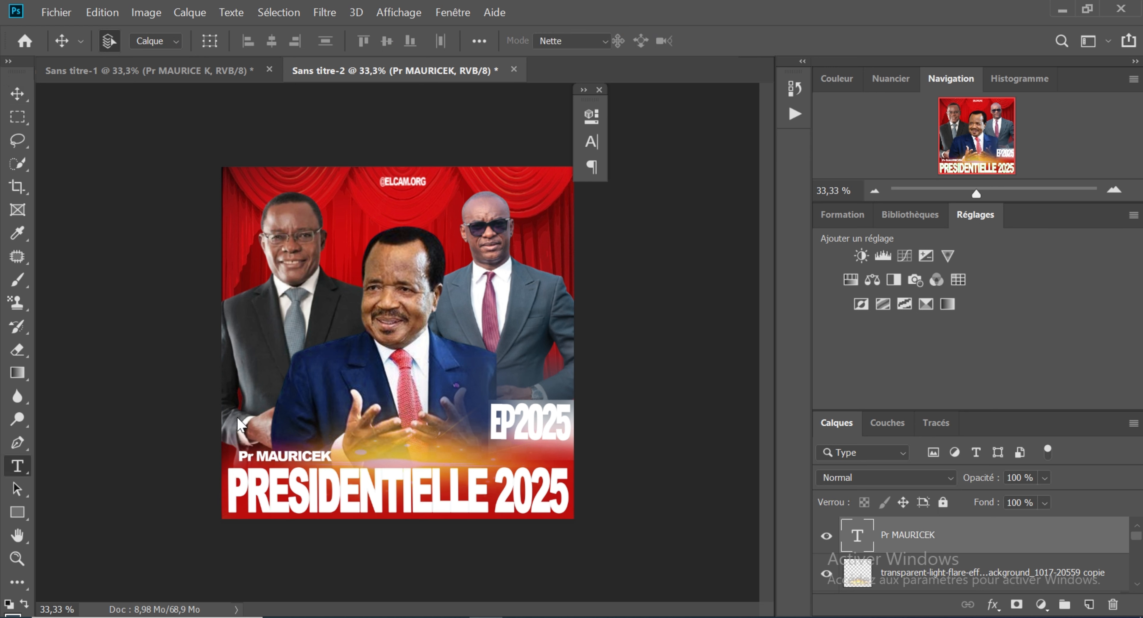
pyautogui.click(319, 453)
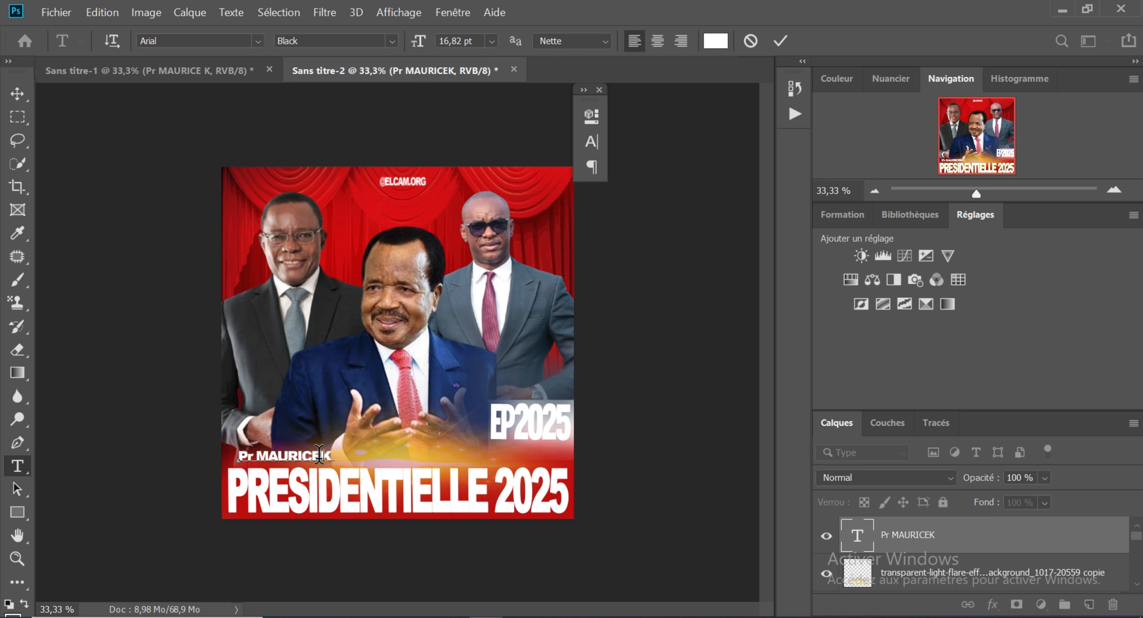
pyautogui.click(17, 94)
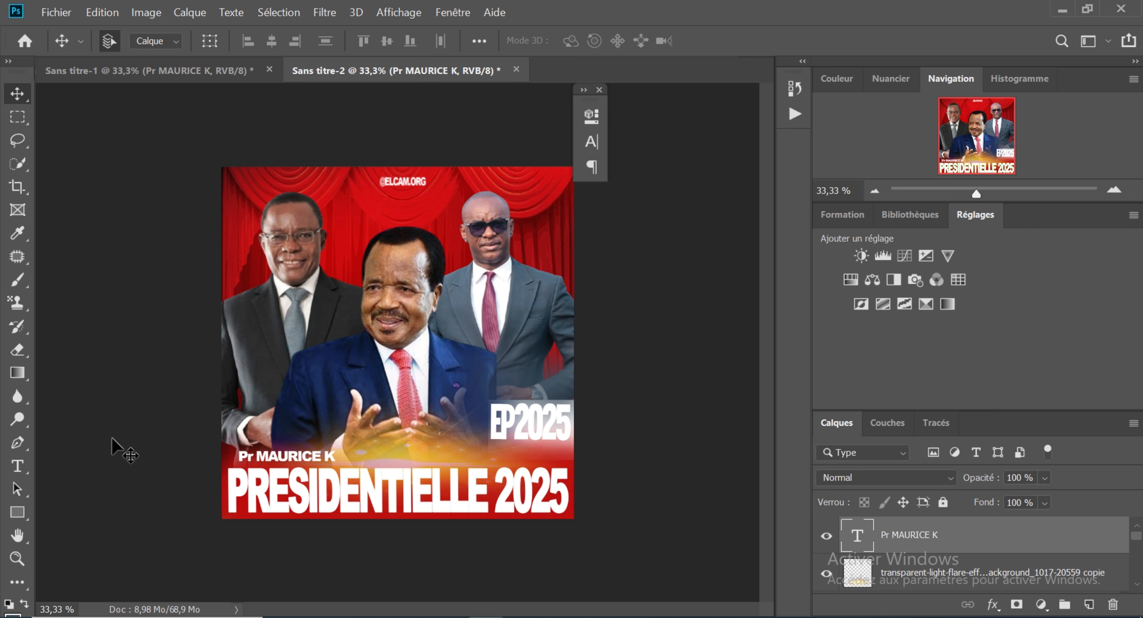
pyautogui.click(17, 471)
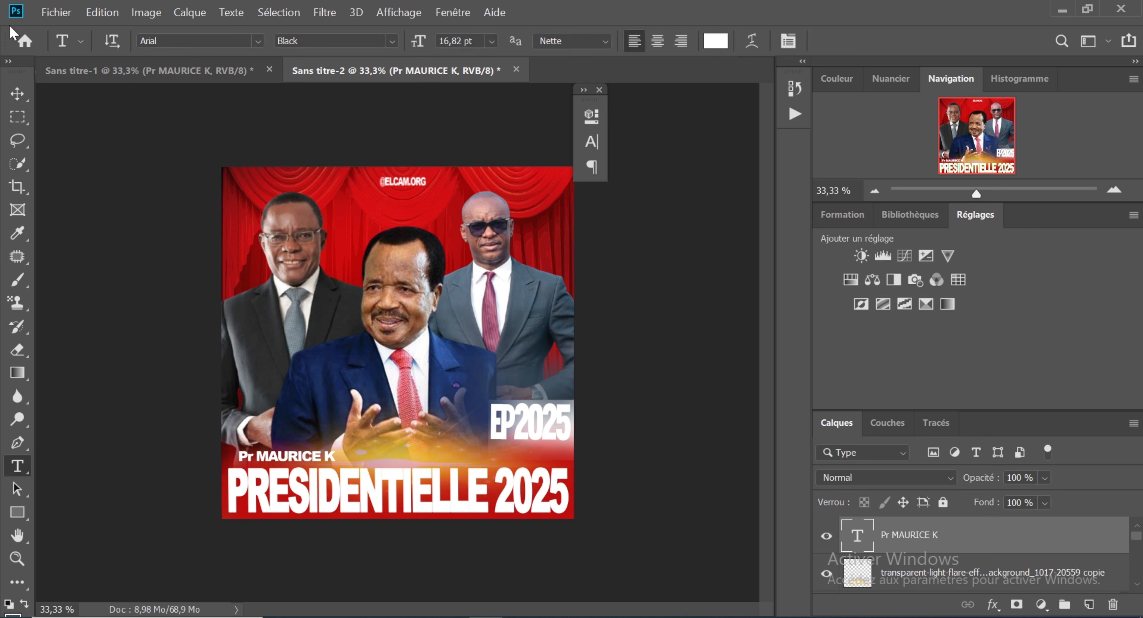
pyautogui.click(17, 93)
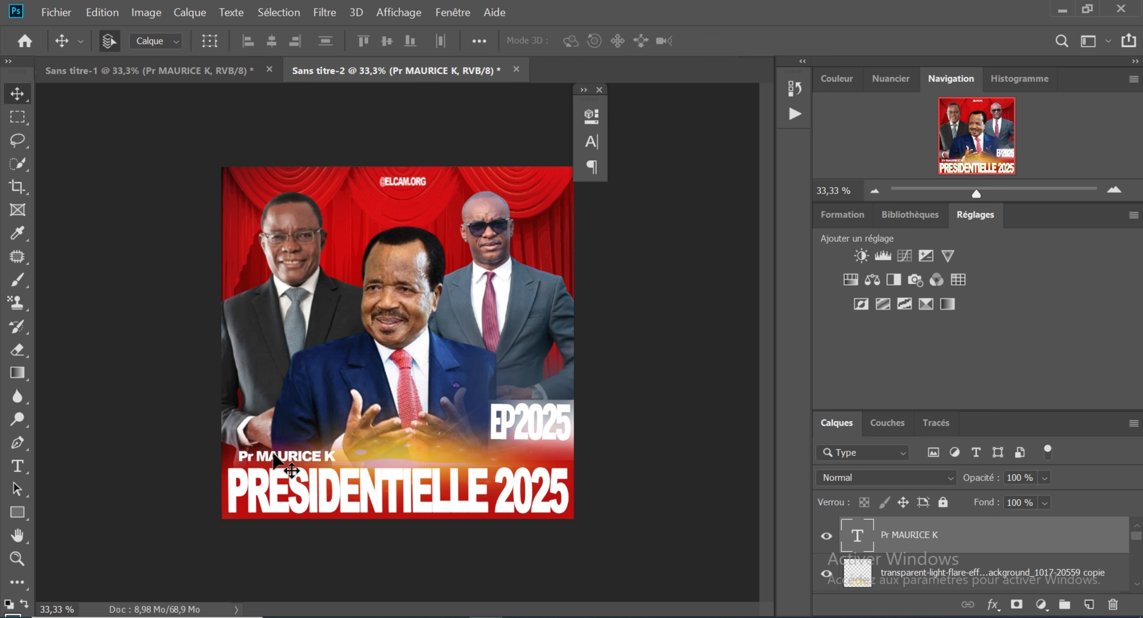
# Step: Duplicate the Pr MAURICE K label below the central candidate's hands, replace its text with "S.E PAU BIYA" and centre it under him
pyautogui.moveTo(274, 458); pyautogui.dragTo(379, 445)
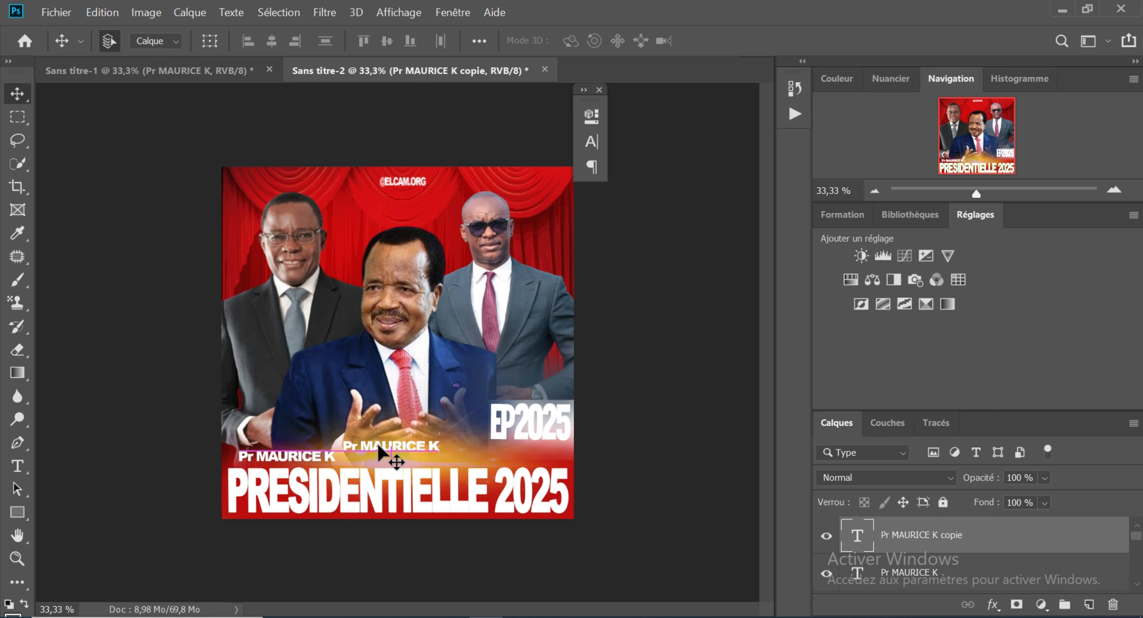
pyautogui.click(18, 465)
pyautogui.click(438, 443)
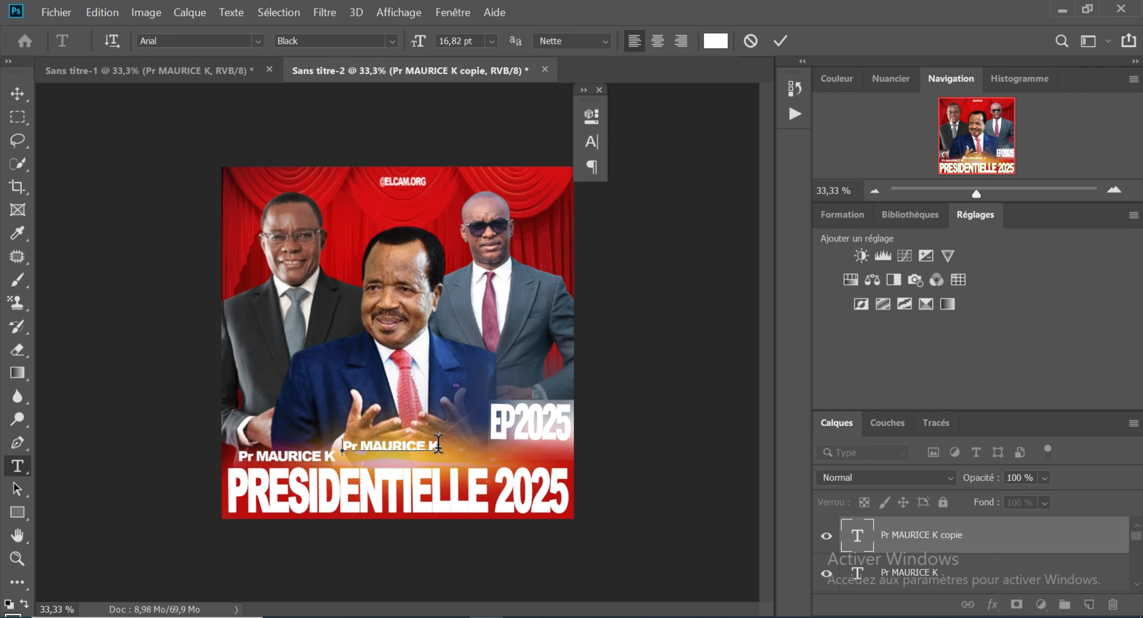
pyautogui.hotkey('ctrl', 'a')
pyautogui.press('BackSpace')
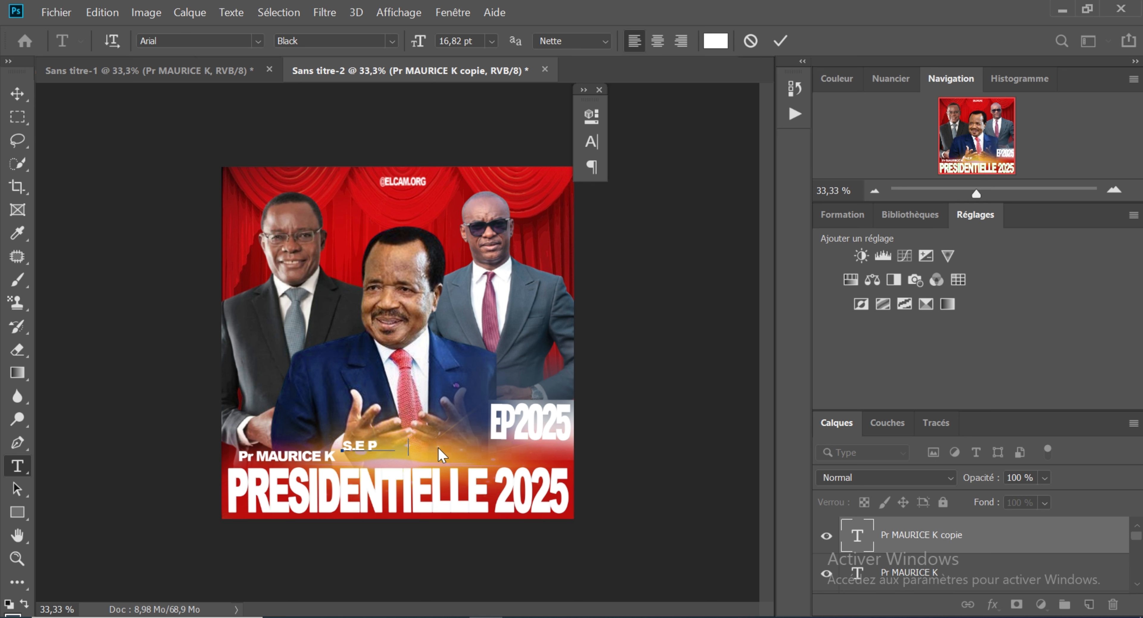
pyautogui.write('AU BIYA')
pyautogui.click(16, 94)
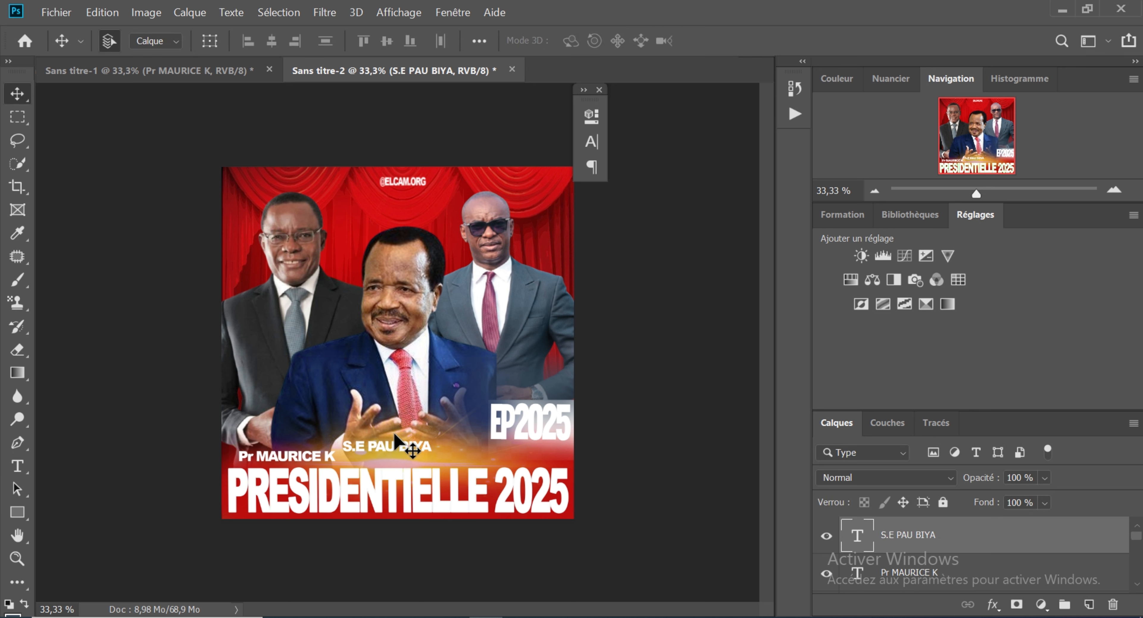
pyautogui.moveTo(394, 449); pyautogui.dragTo(399, 450)
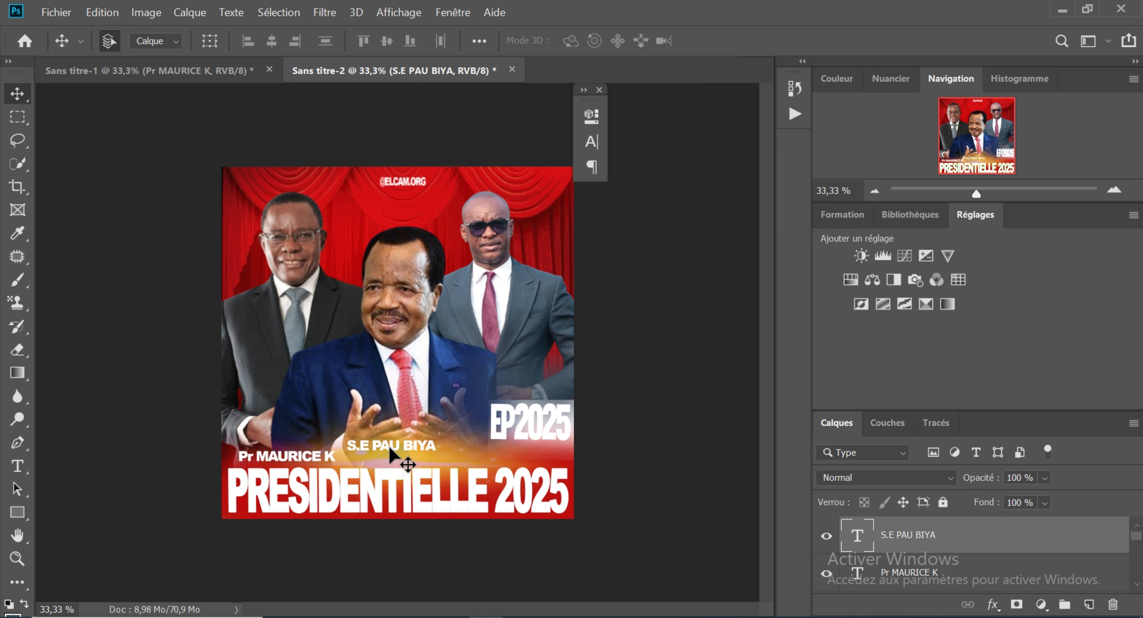
# Step: Duplicate the Pr MAURICE K label and place the copy under the right candidate, level with the original above PRESIDENTIELLE 2025
pyautogui.click(314, 459)
pyautogui.hotkey('ctrl', 'j')
pyautogui.moveTo(311, 461); pyautogui.dragTo(529, 460)
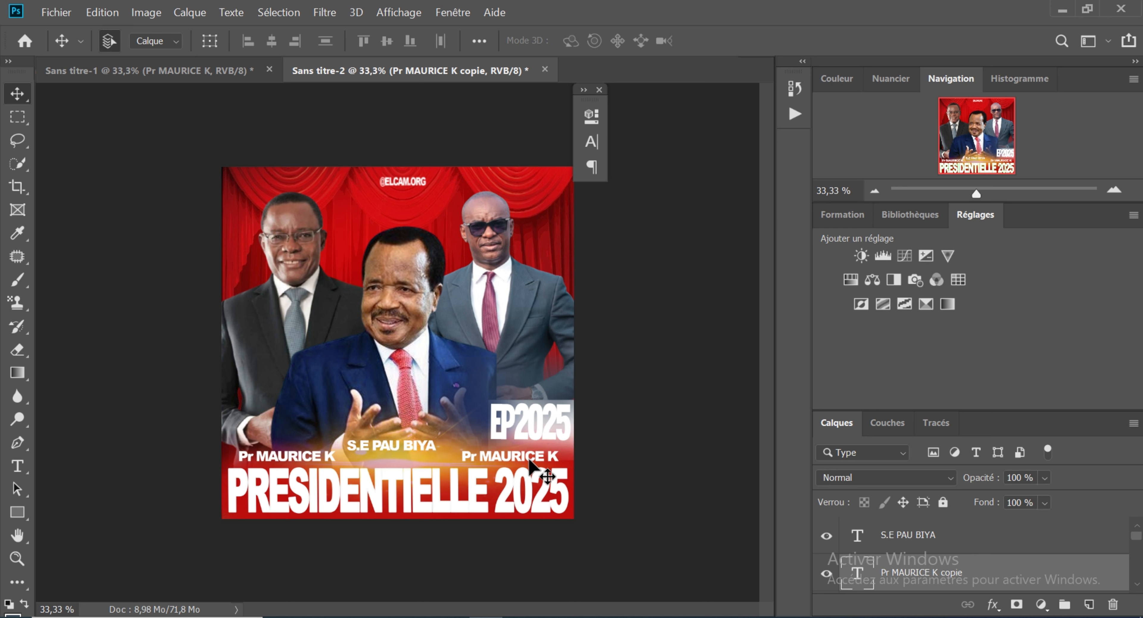
# Step: Replace the duplicated label's text under the right candidate with "Hon CABRAL L"
pyautogui.click(18, 466)
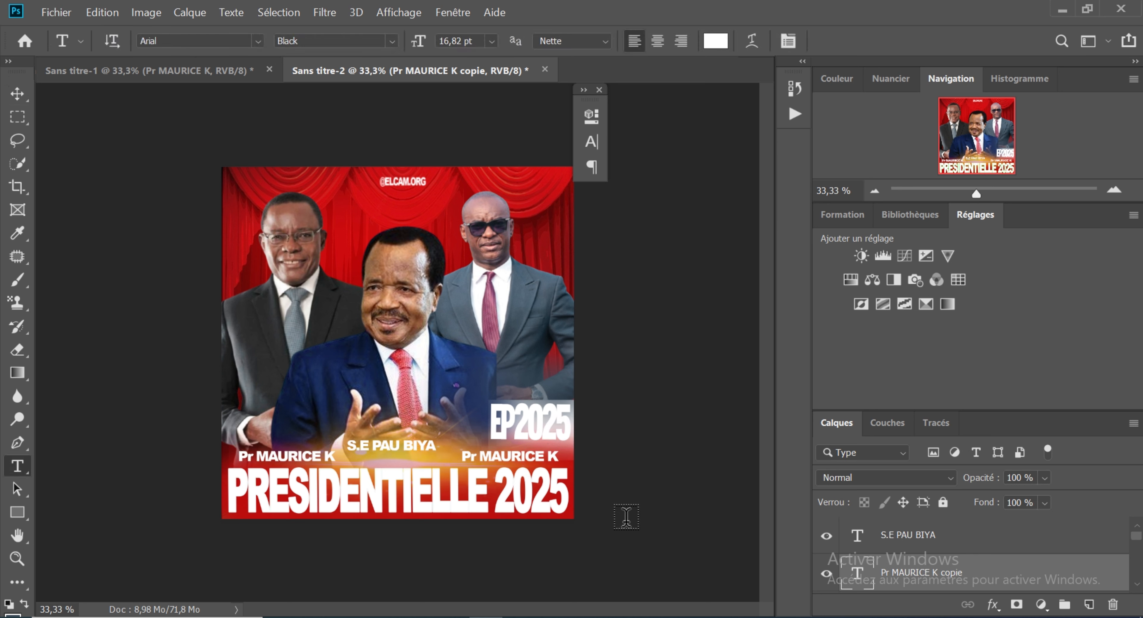
pyautogui.click(558, 457)
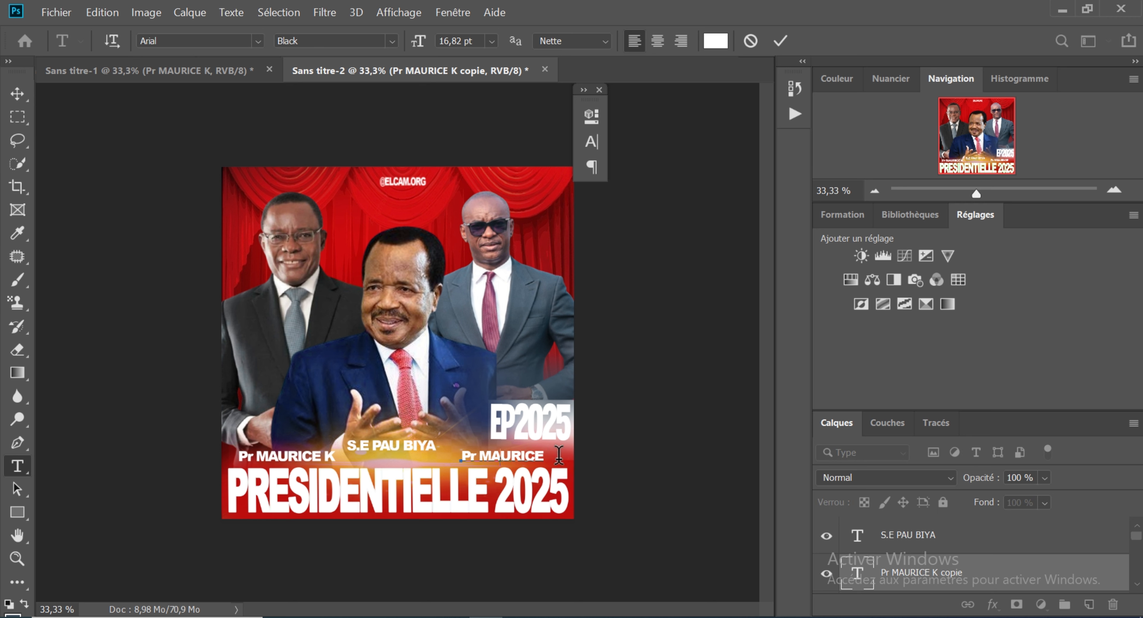
pyautogui.press('BackSpace')
pyautogui.press('BackSpace')
pyautogui.press('BackSpace')
pyautogui.press('BackSpace')
pyautogui.press('BackSpace')
pyautogui.press('BackSpace')
pyautogui.press('BackSpace')
pyautogui.press('BackSpace')
pyautogui.press('BackSpace')
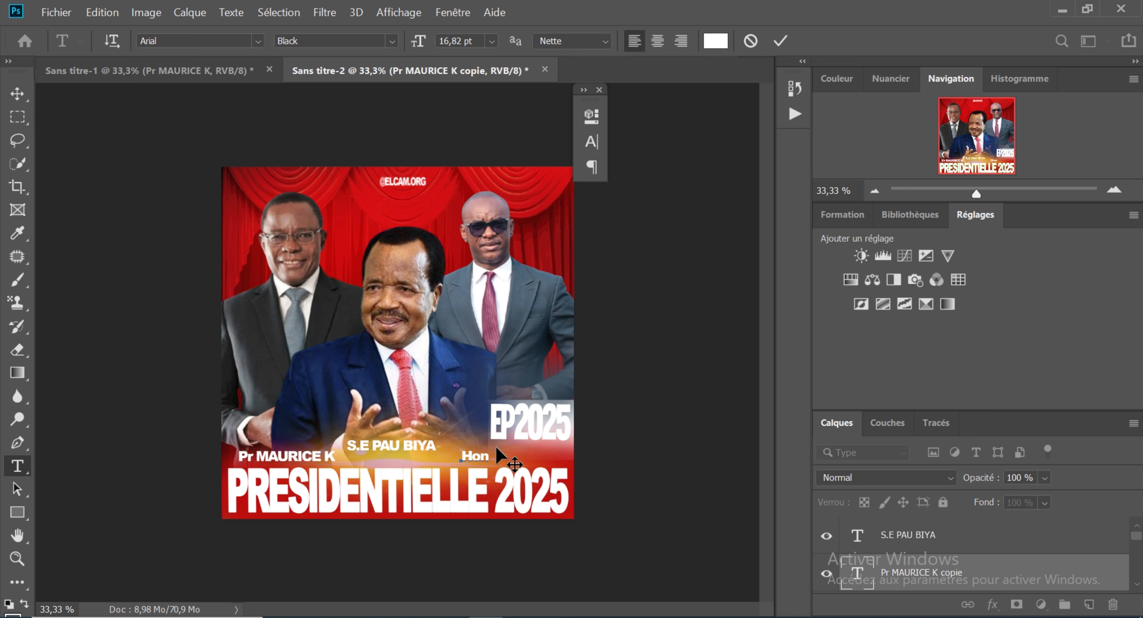
pyautogui.write('BRAL L')
pyautogui.click(16, 94)
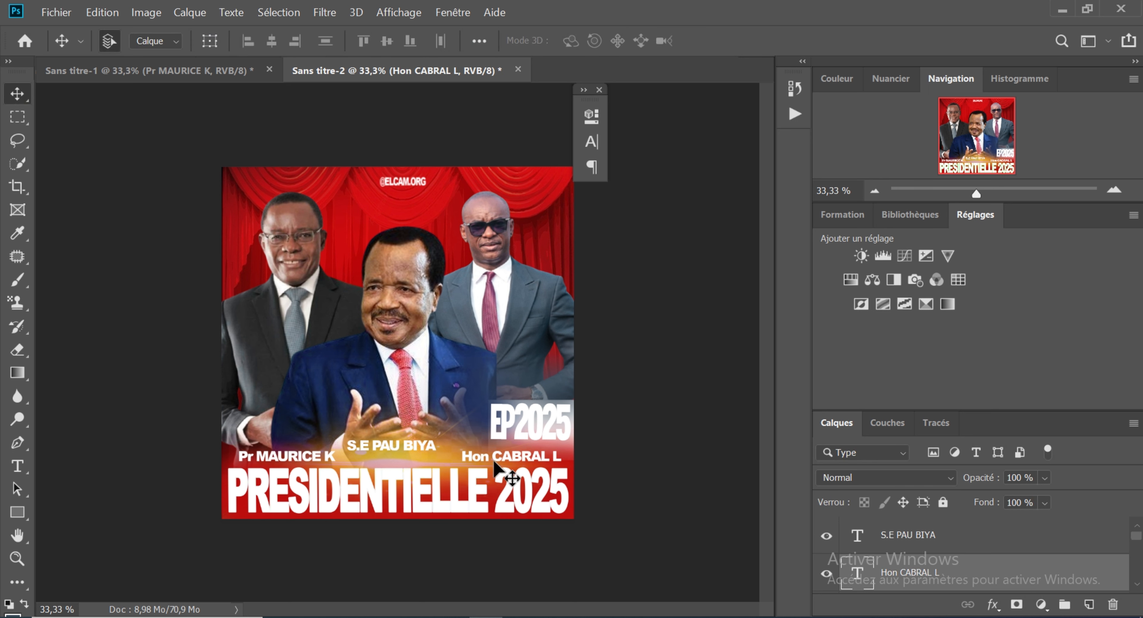
# Step: Scale the Hon CABRAL L label down slightly and shift the S.E PAU BIYA label rightward to centre it between the other two names
pyautogui.hotkey('ctrl', 't')
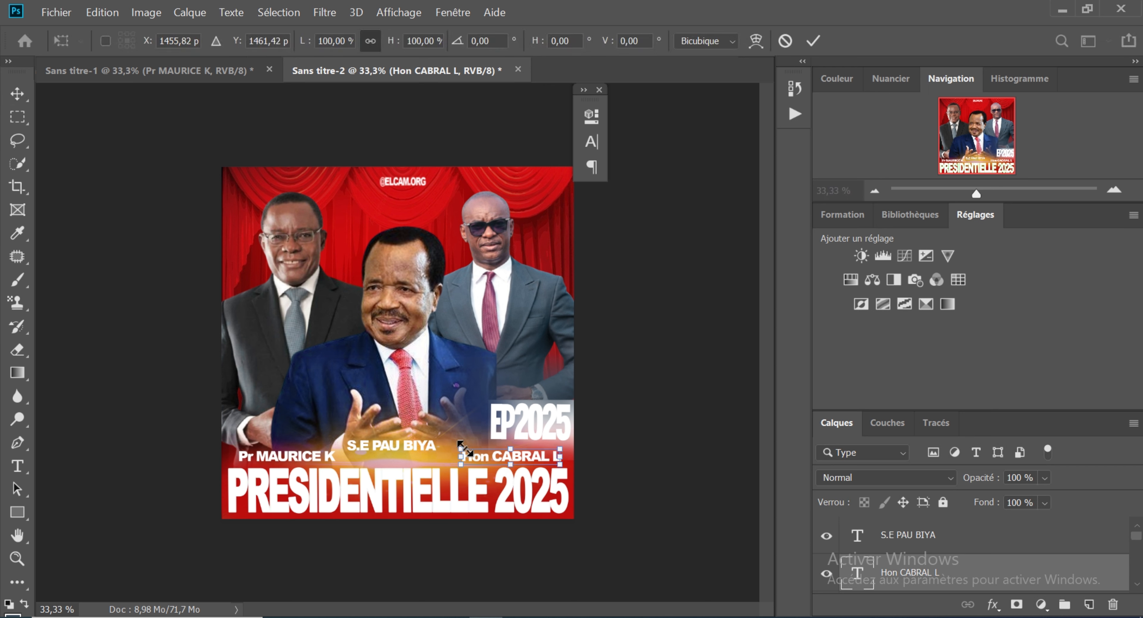
pyautogui.moveTo(462, 444); pyautogui.dragTo(471, 455)
pyautogui.press('Return')
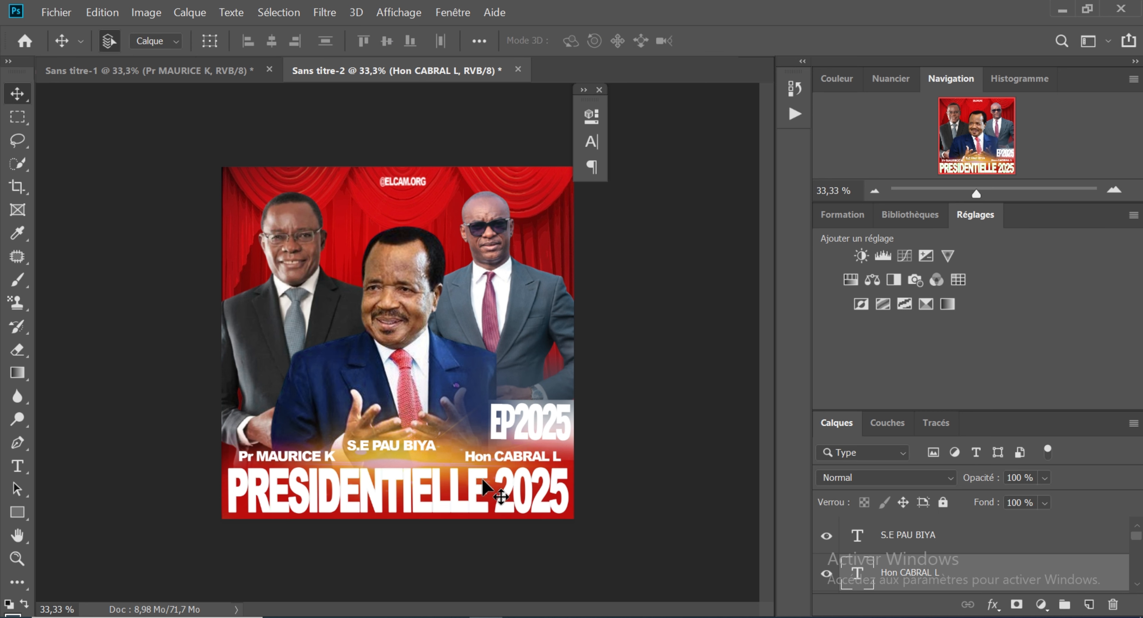
pyautogui.moveTo(407, 452); pyautogui.dragTo(390, 445)
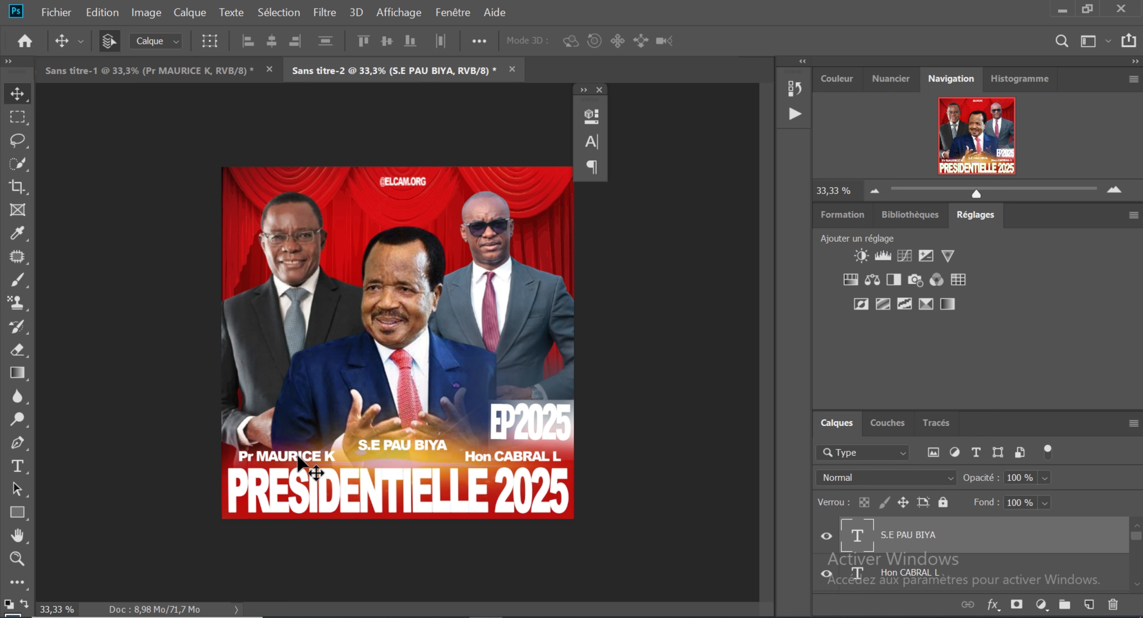
pyautogui.click(169, 72)
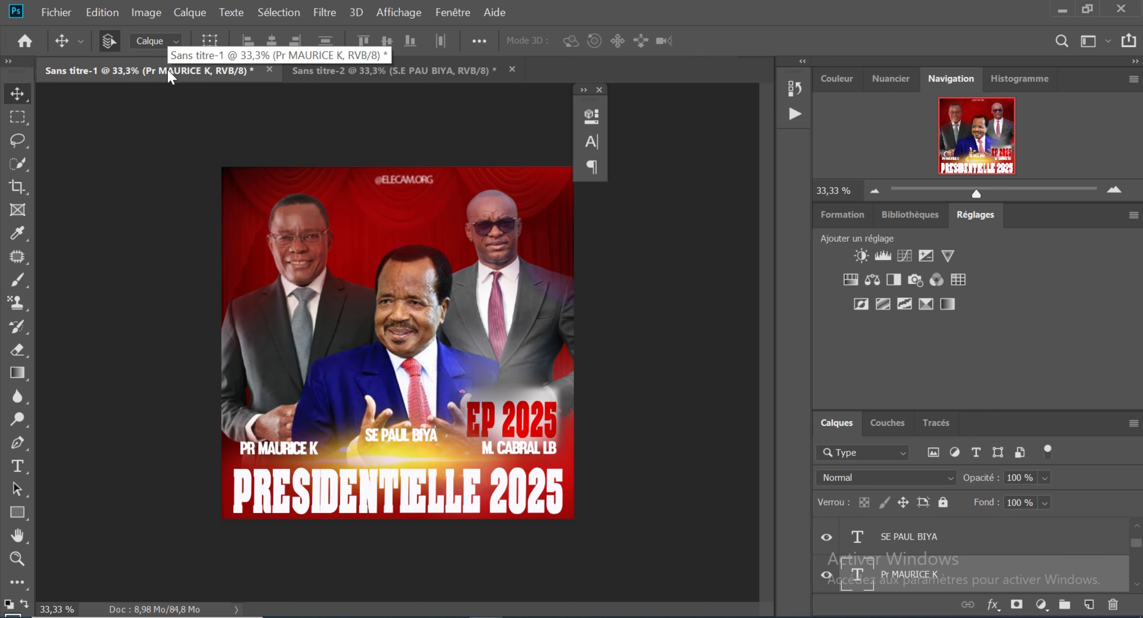
pyautogui.click(476, 71)
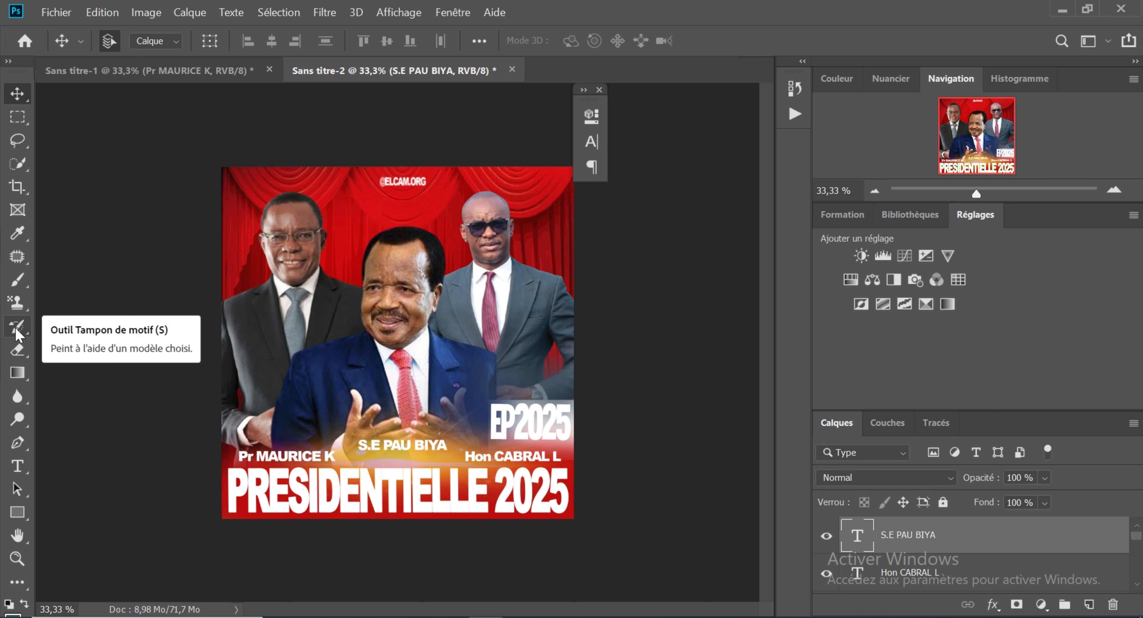
pyautogui.click(19, 351)
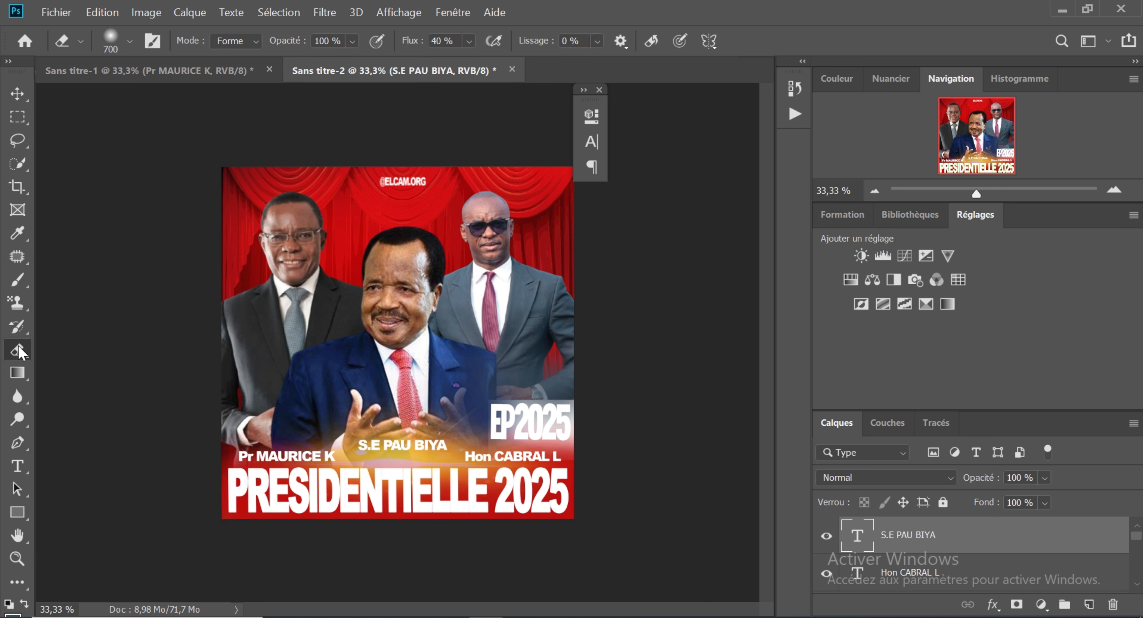
pyautogui.click(246, 270)
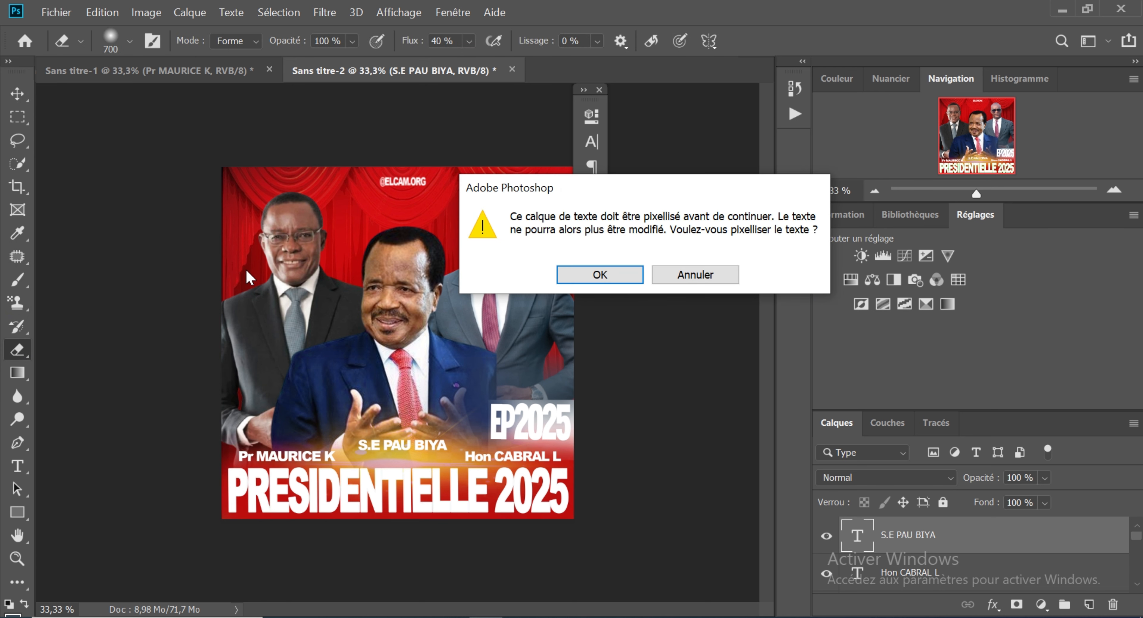
pyautogui.click(674, 275)
pyautogui.click(23, 100)
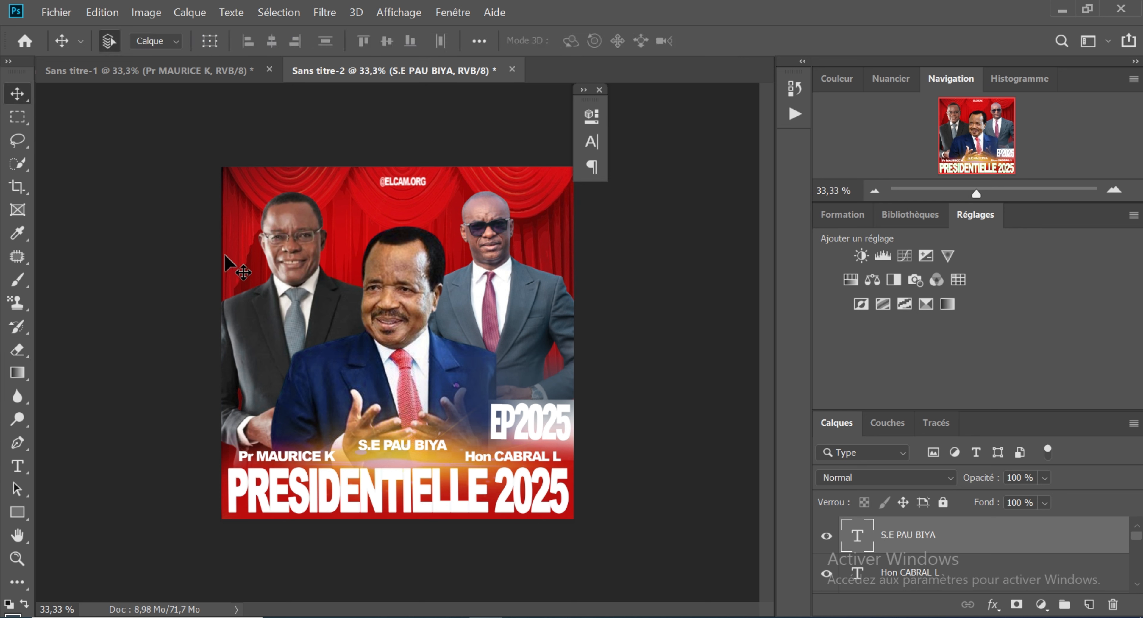
# Step: Rasterize the left candidate's cutout and softly fade its edges with a 700 px eraser at 40% flow
pyautogui.click(239, 261)
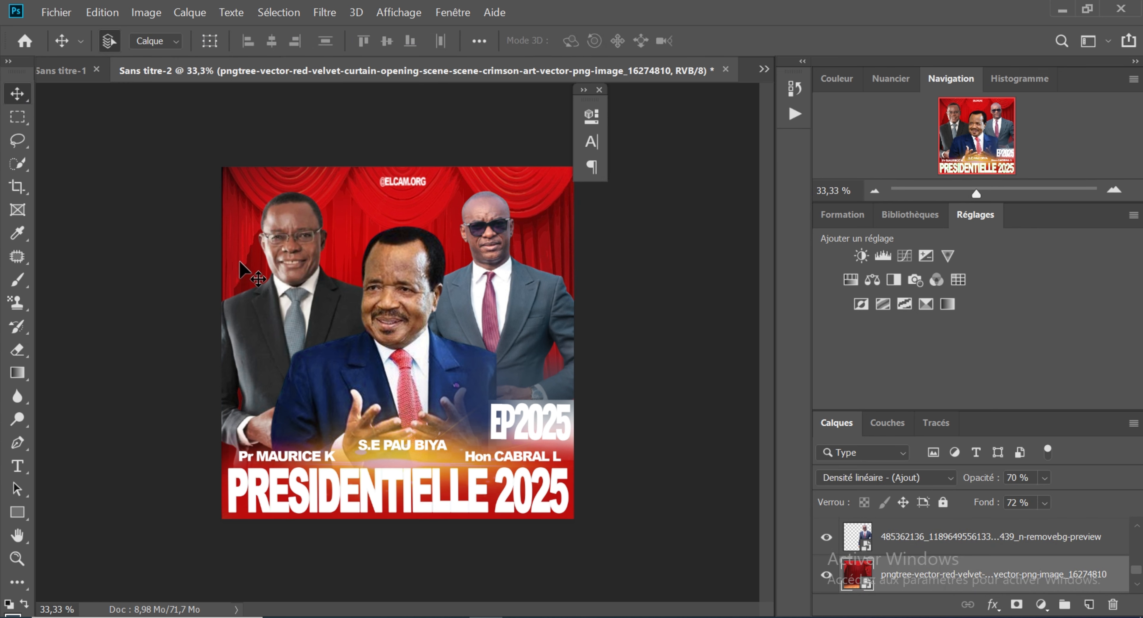
pyautogui.click(248, 288)
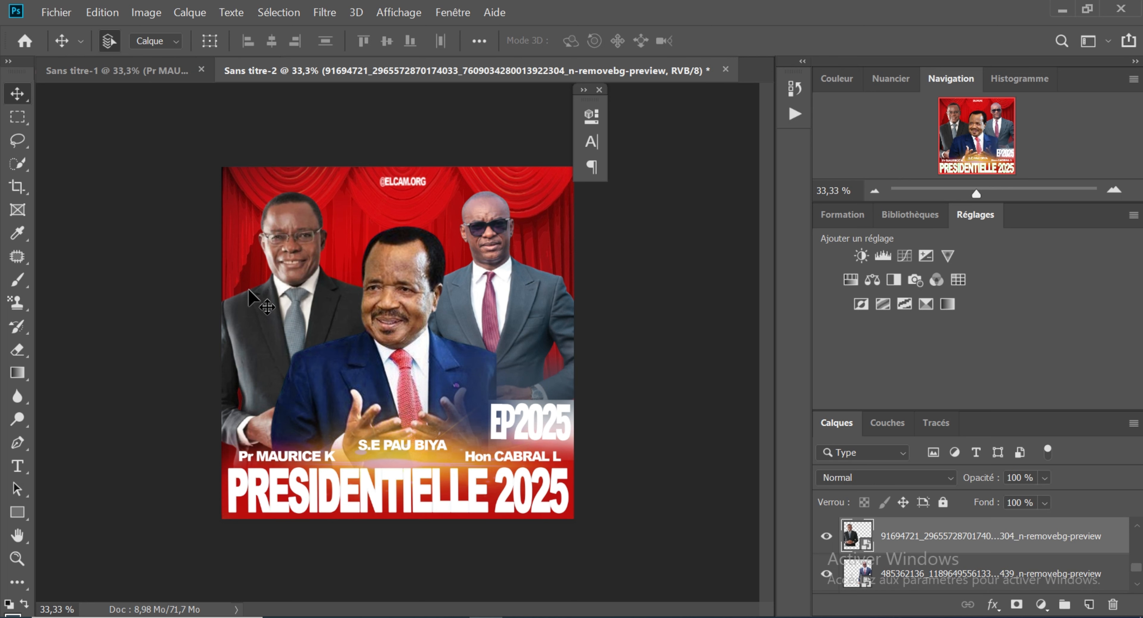
pyautogui.click(17, 349)
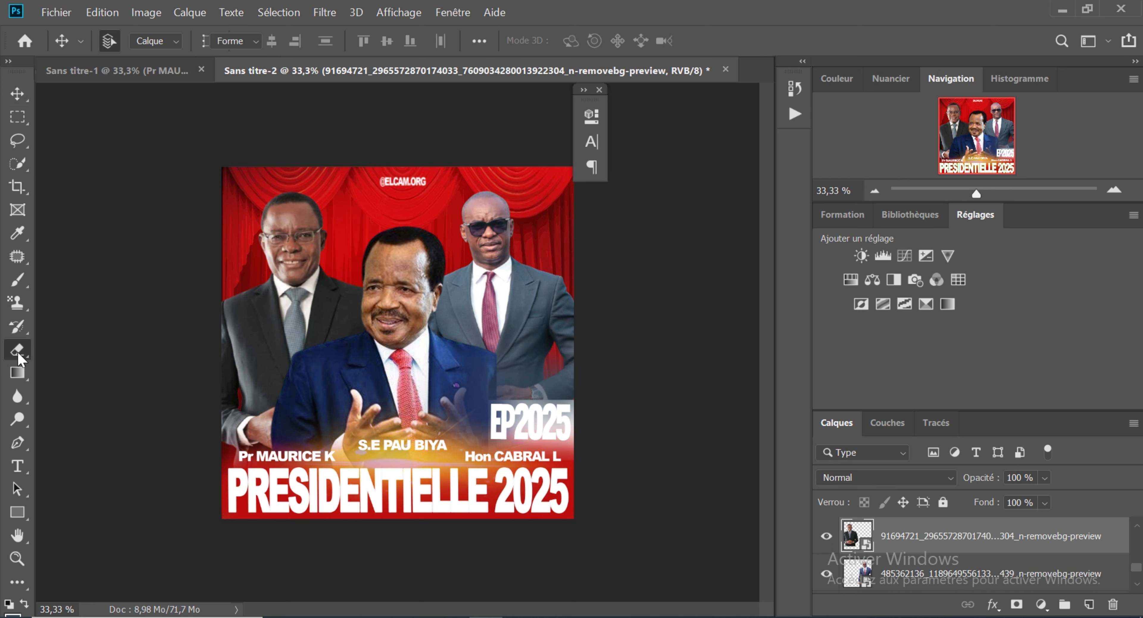
pyautogui.click(240, 273)
pyautogui.click(623, 274)
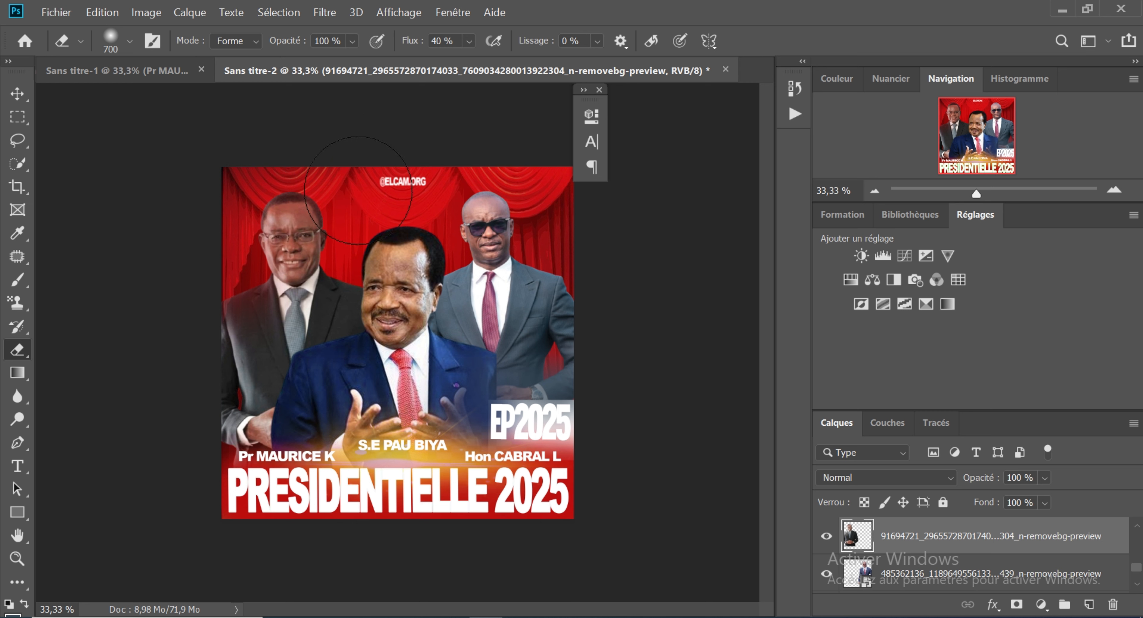
# Step: Rasterize the central candidate's cutout and lightly fade its edges around the head with the soft 700 px eraser at 40% flow
pyautogui.click(17, 93)
pyautogui.click(388, 261)
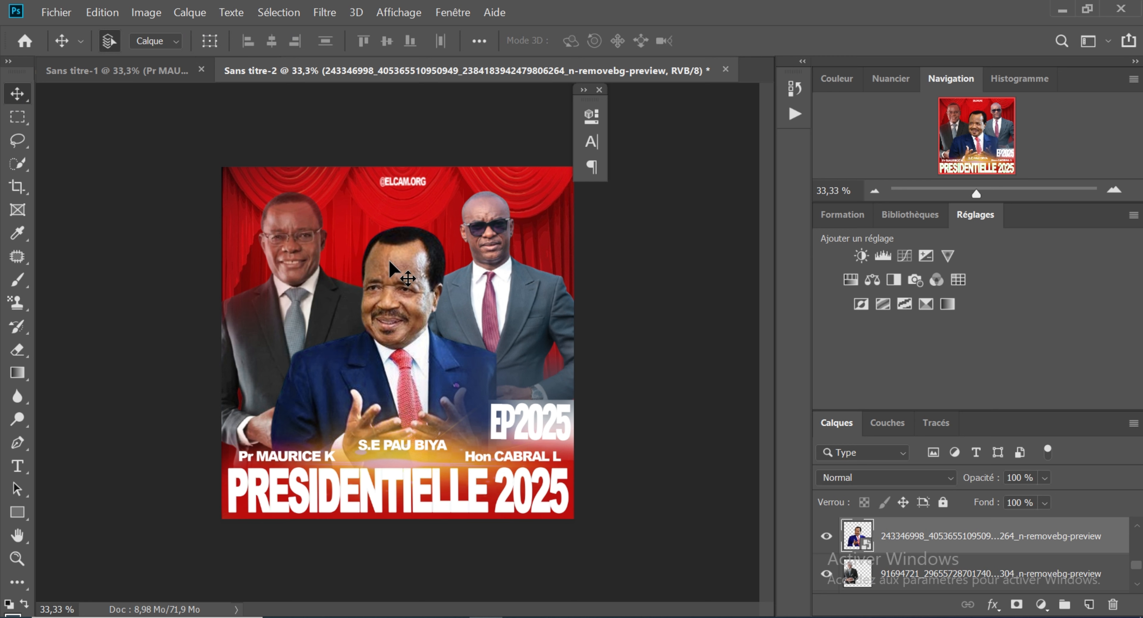
pyautogui.click(17, 350)
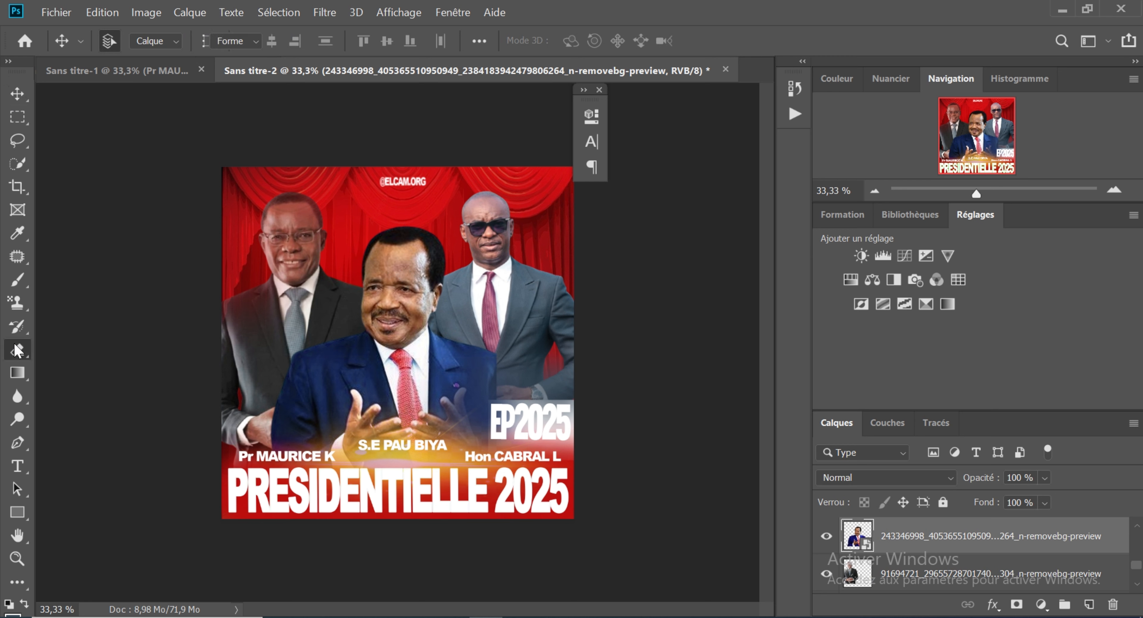
pyautogui.click(402, 238)
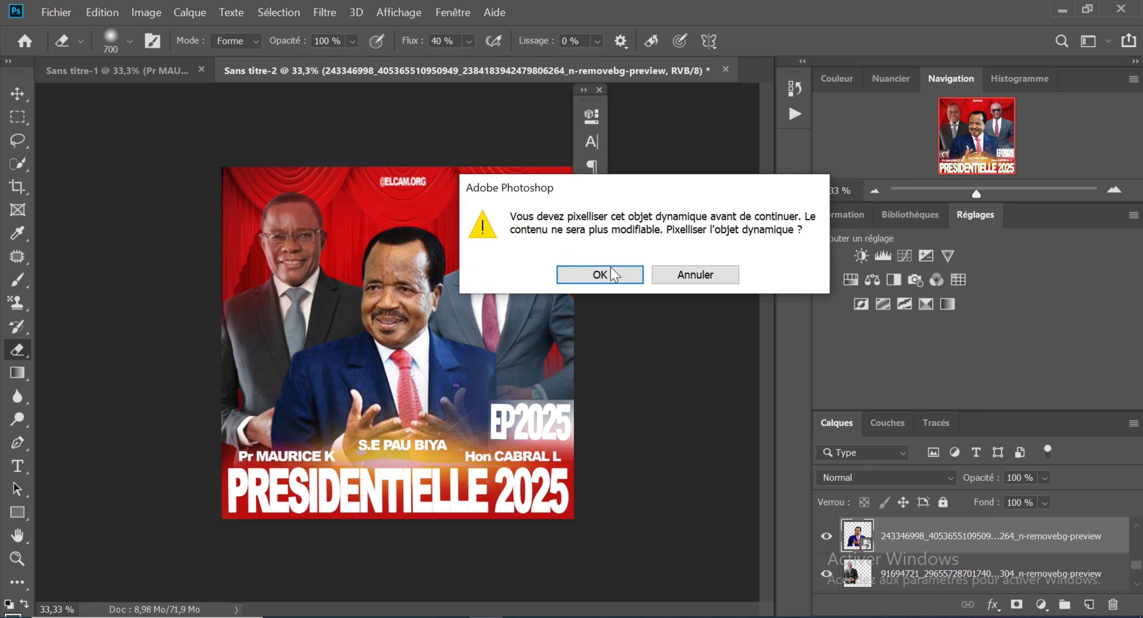
pyautogui.click(613, 273)
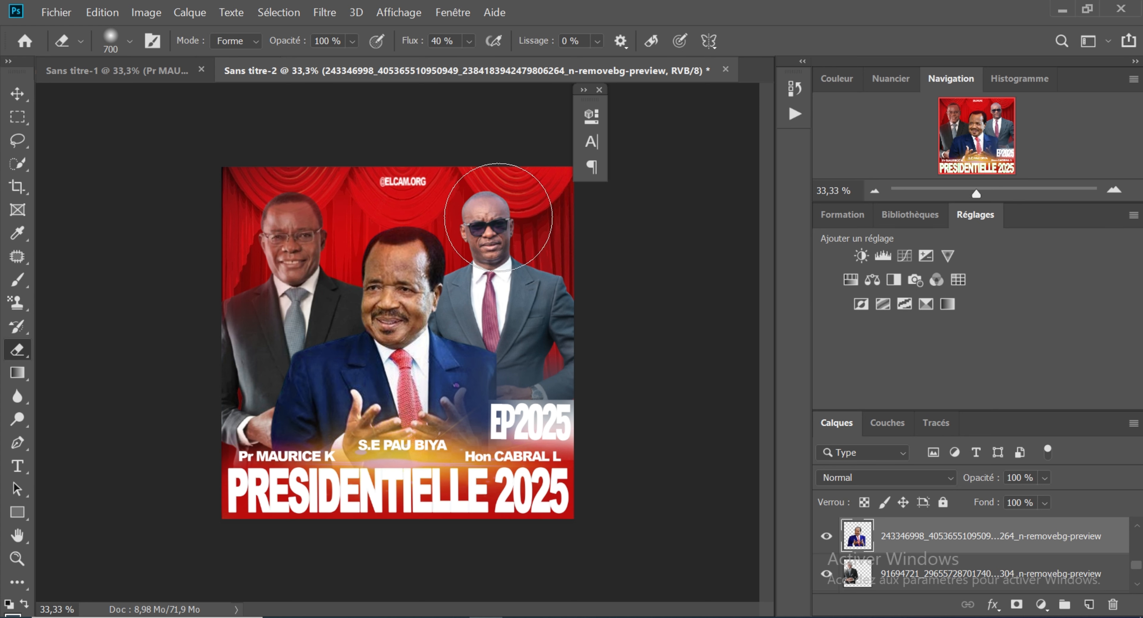
# Step: Rasterize the right candidate's cutout and softly fade its edges with the same 700 px eraser
pyautogui.click(17, 93)
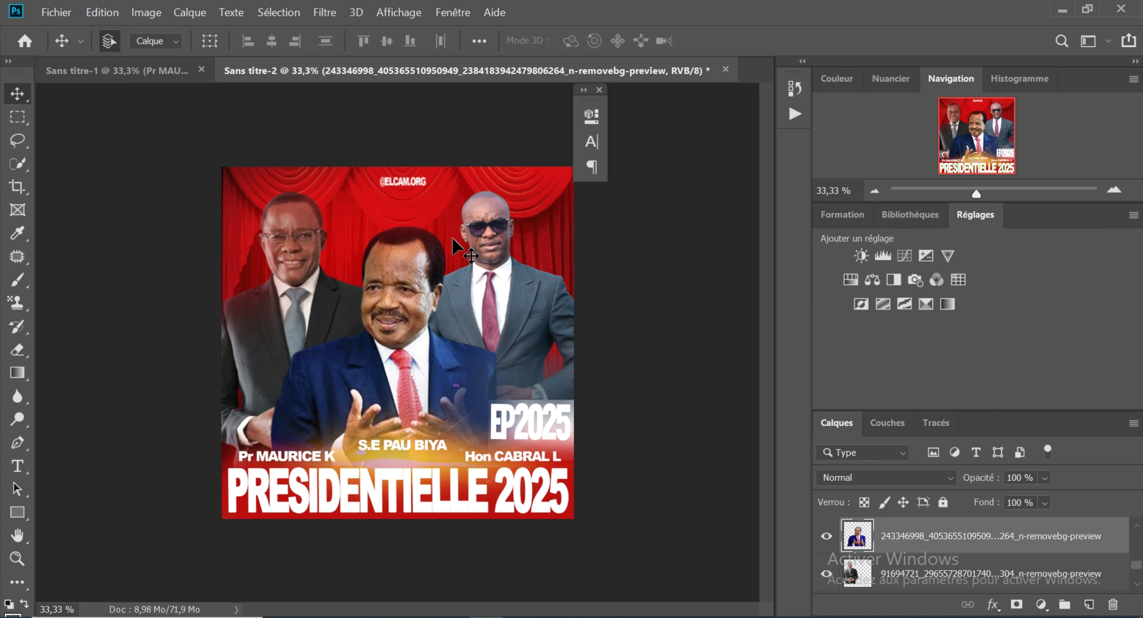
pyautogui.click(487, 251)
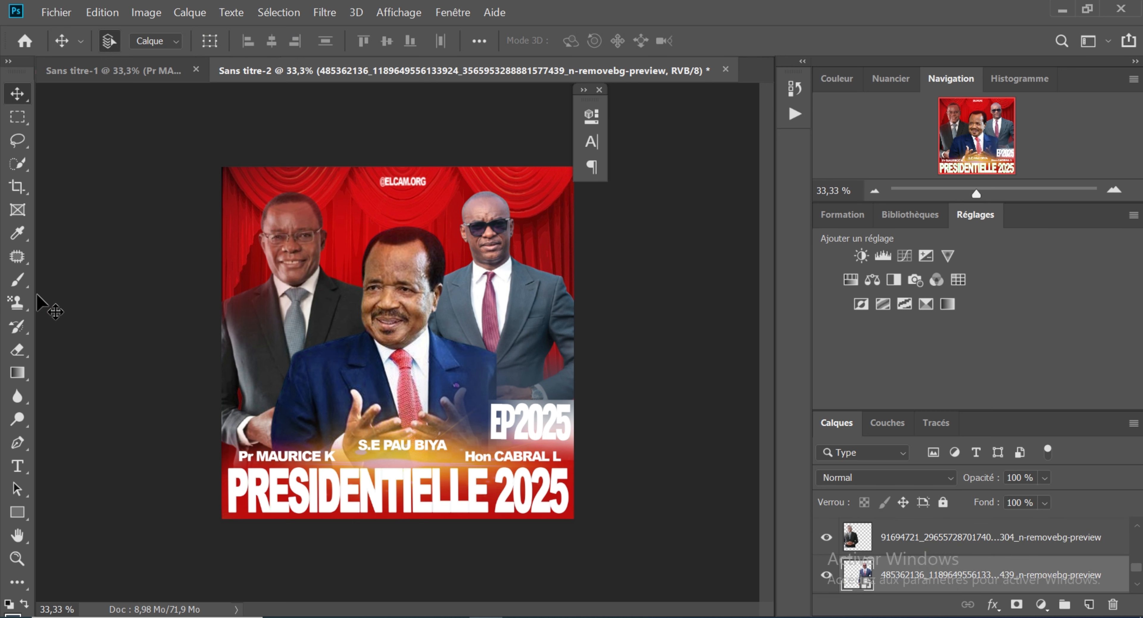
pyautogui.click(17, 350)
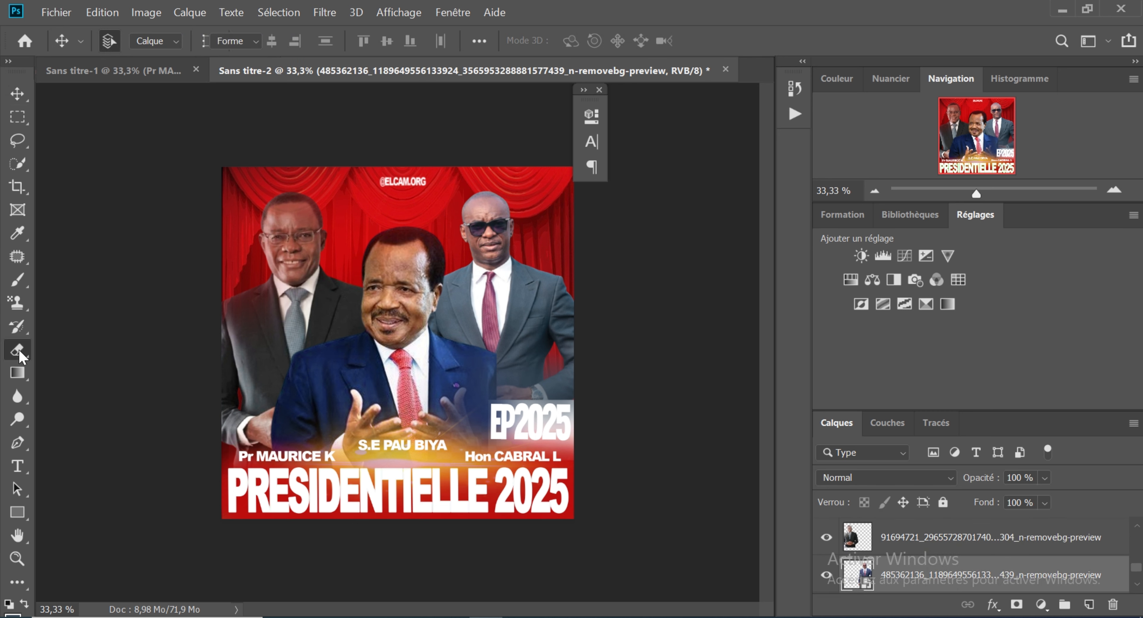
pyautogui.click(473, 275)
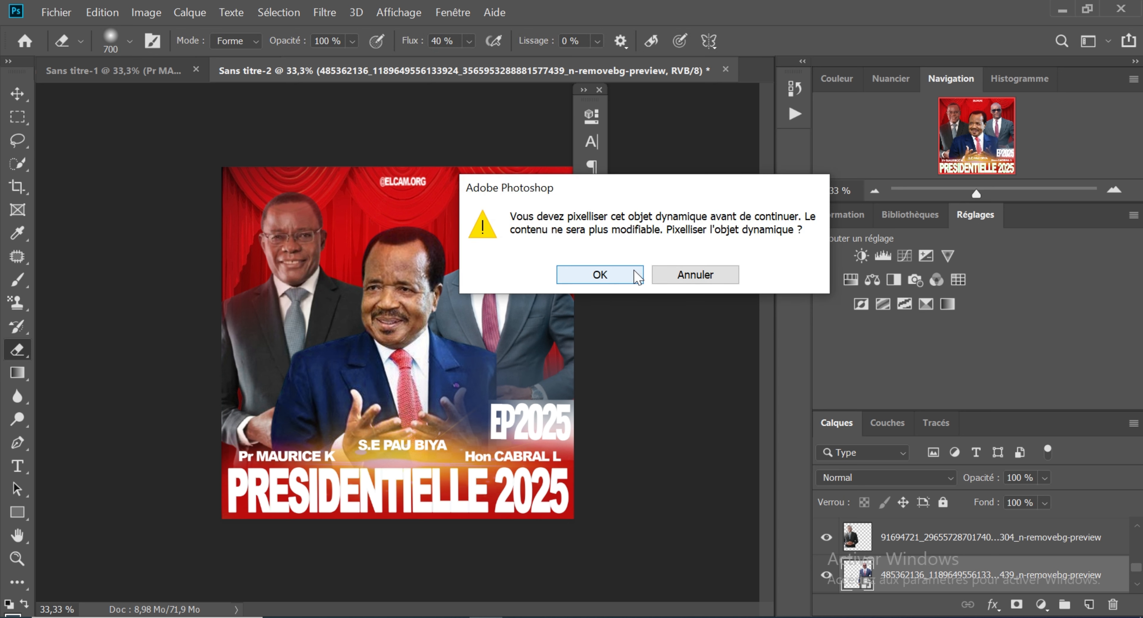
pyautogui.click(622, 276)
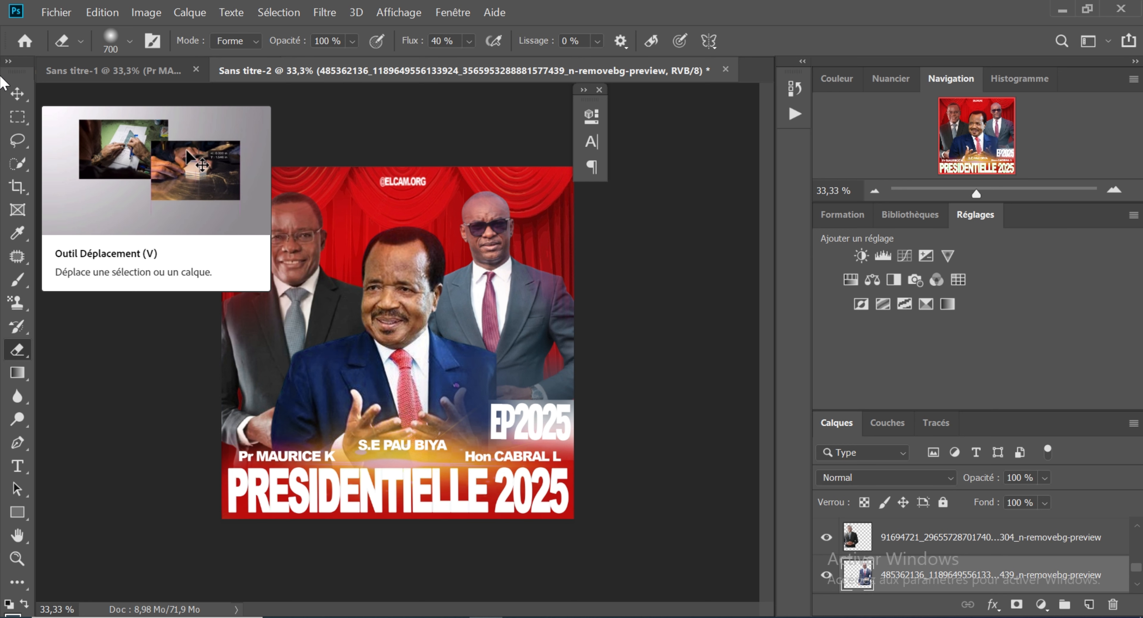
# Step: Sample a navy blue and softly paint it over the right candidate's lower jacket with a 425 px brush at 64% opacity and 43% flow
pyautogui.click(21, 99)
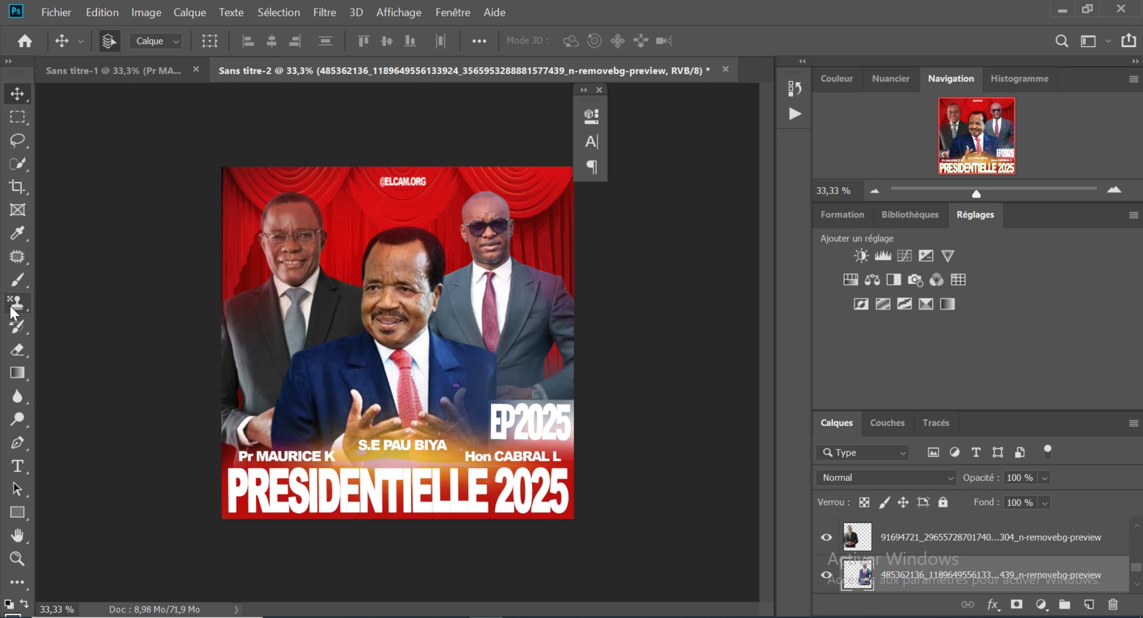
pyautogui.click(17, 233)
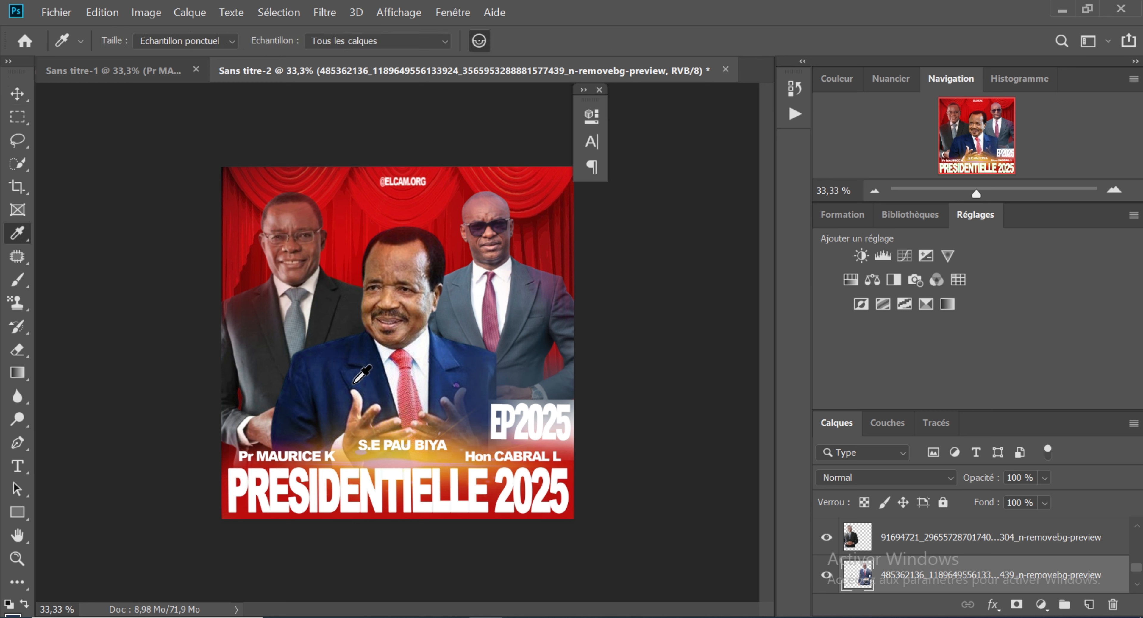
pyautogui.click(22, 287)
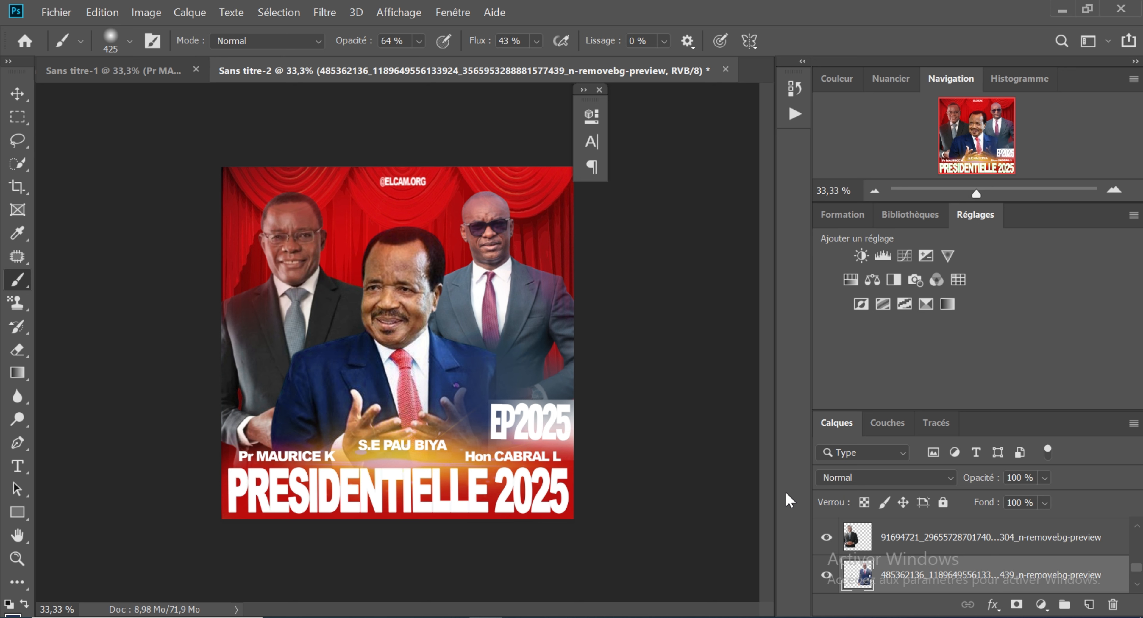
pyautogui.click(26, 85)
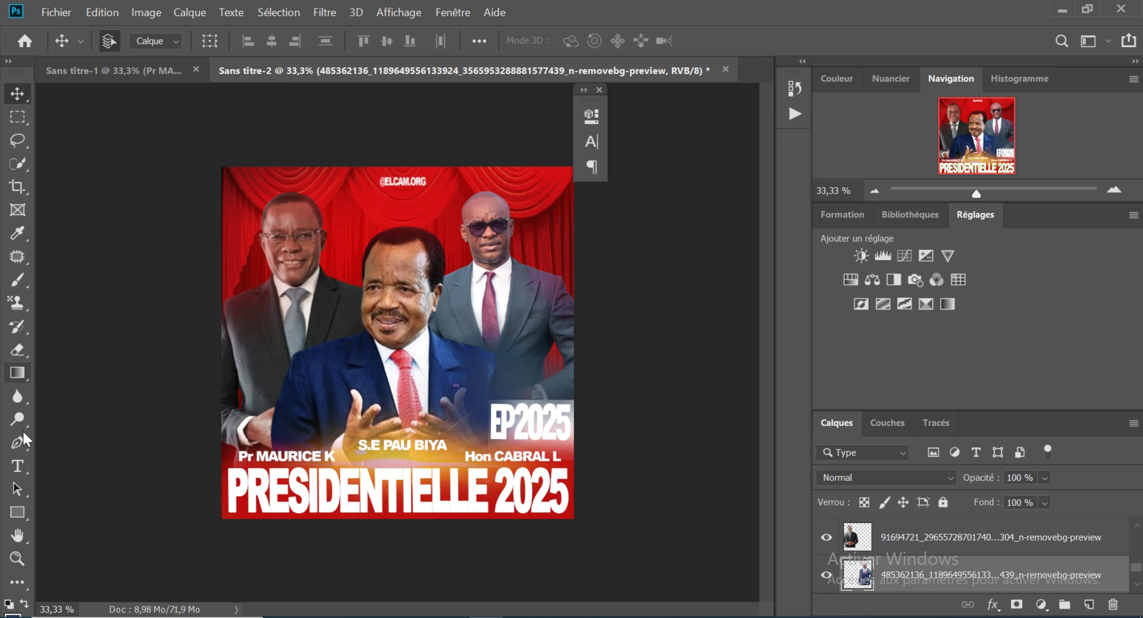
pyautogui.click(26, 469)
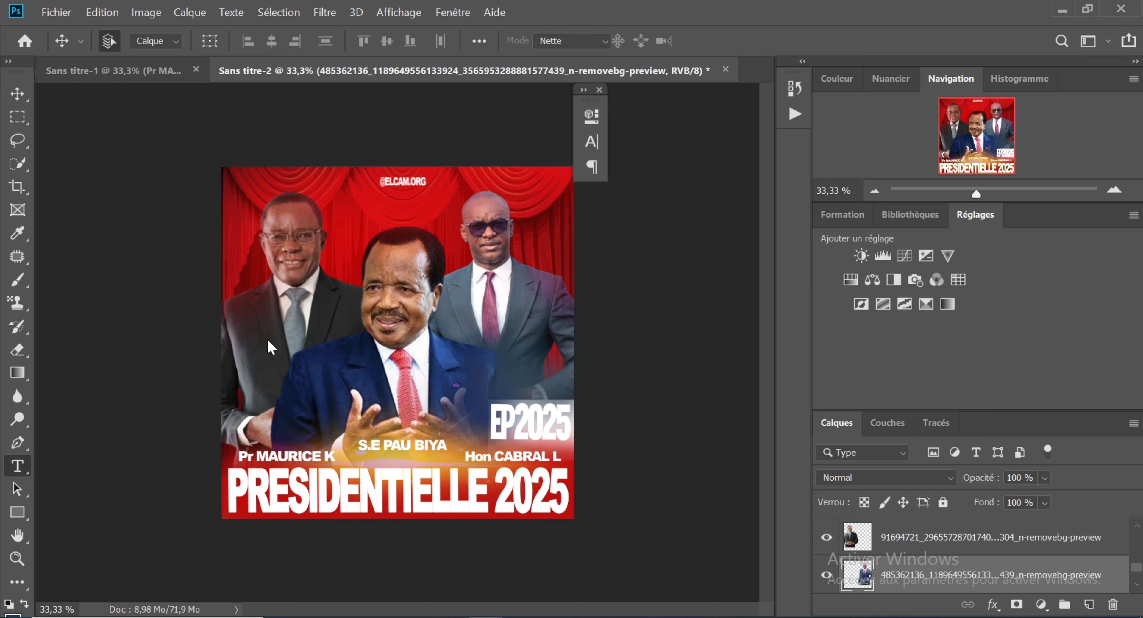
pyautogui.click(301, 319)
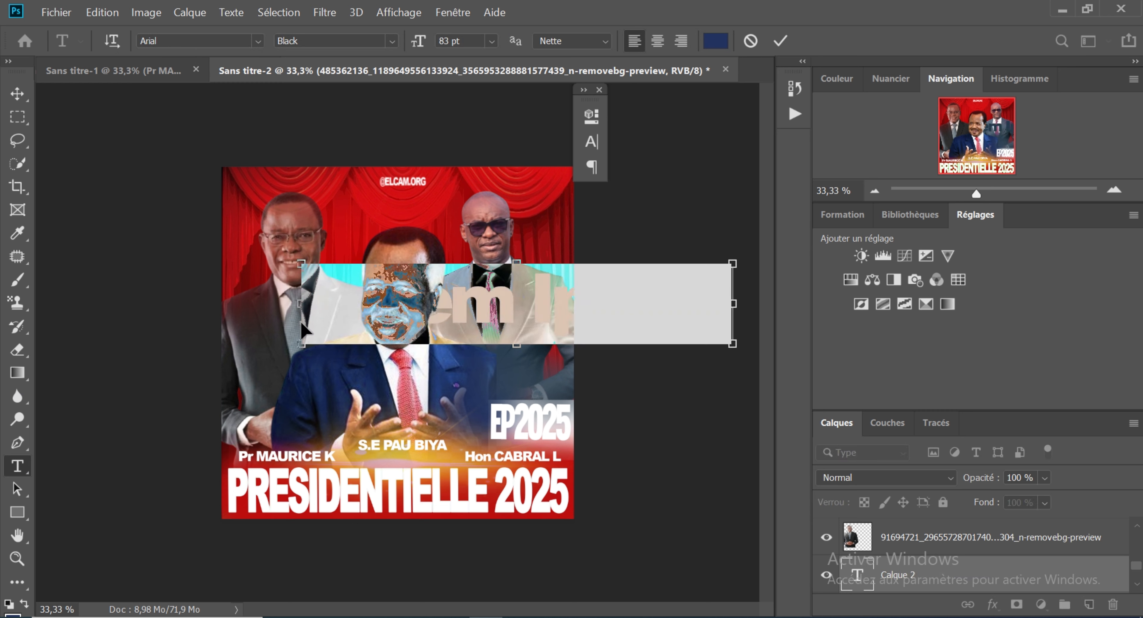
pyautogui.press('BackSpace')
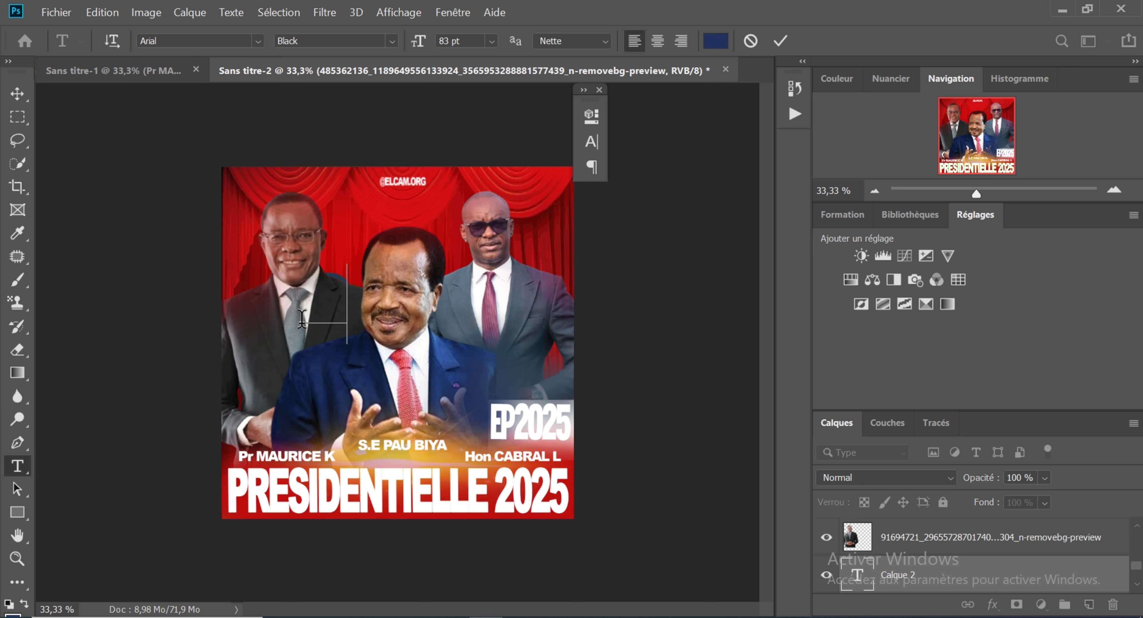
pyautogui.write('PISKRA')
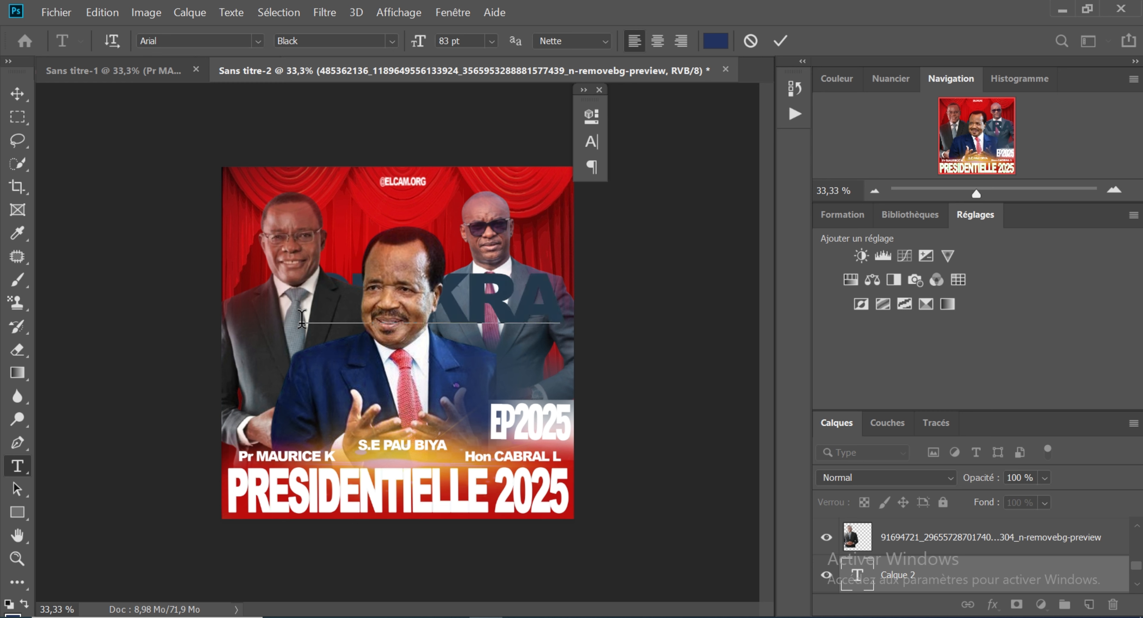
pyautogui.write('N DES')
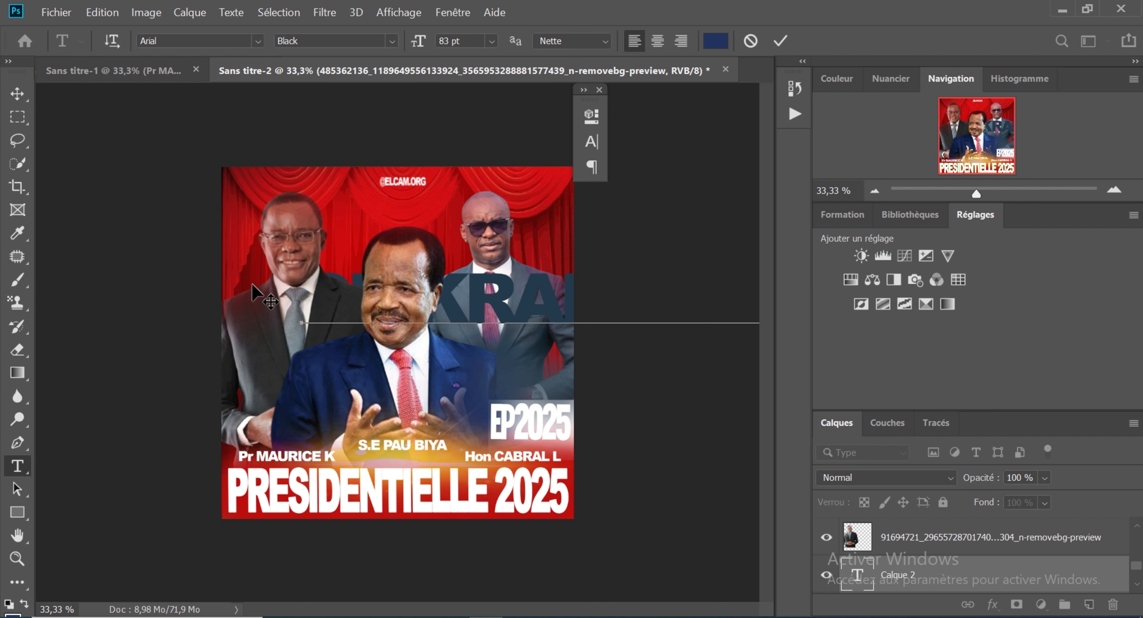
pyautogui.click(17, 94)
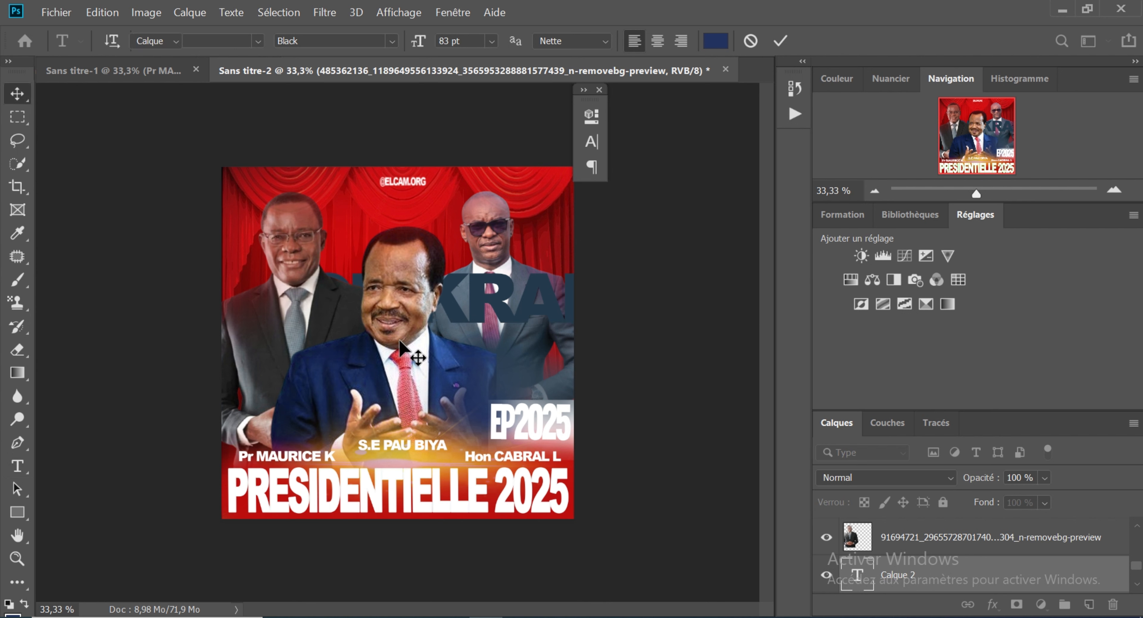
pyautogui.moveTo(475, 305); pyautogui.dragTo(415, 221)
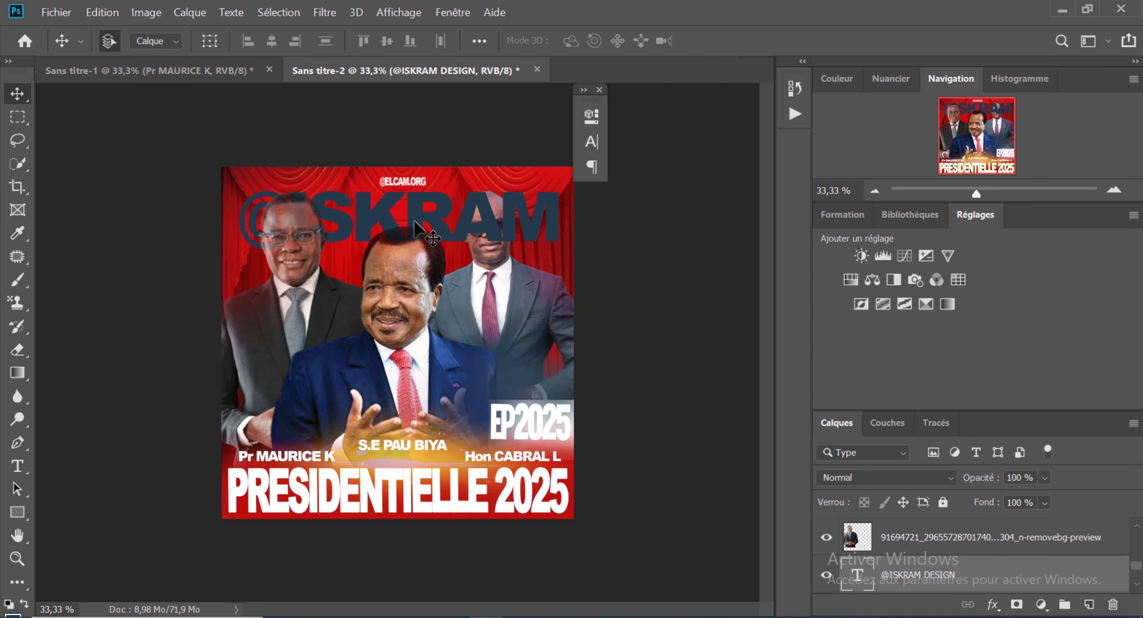
pyautogui.hotkey('ctrl', 't')
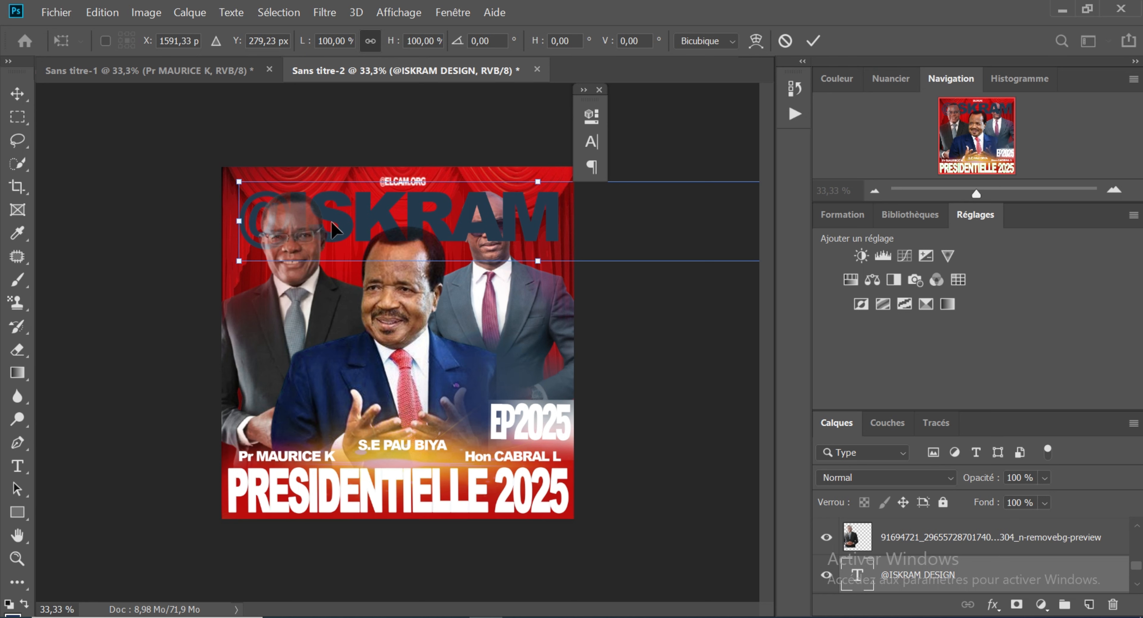
pyautogui.moveTo(245, 186); pyautogui.dragTo(349, 251)
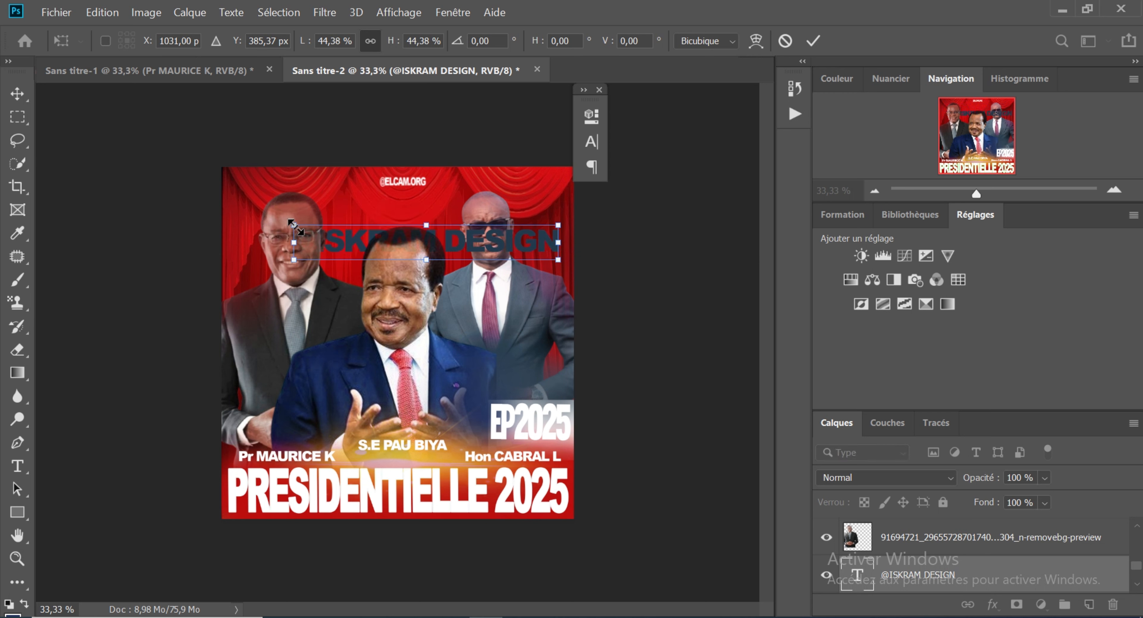
pyautogui.moveTo(294, 225); pyautogui.dragTo(434, 221)
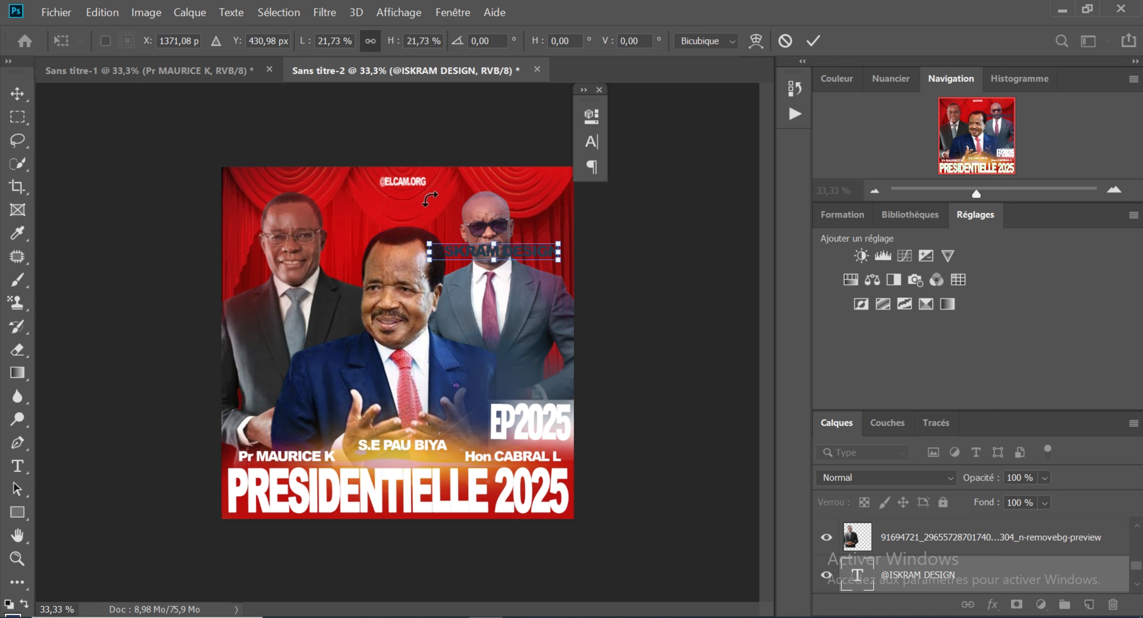
pyautogui.click(17, 93)
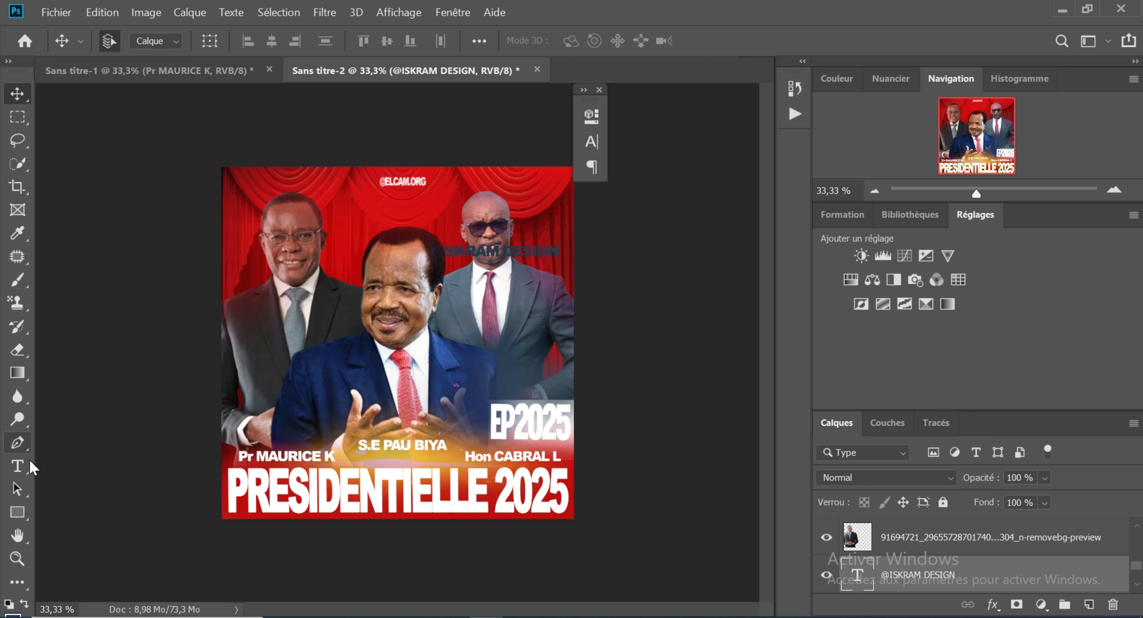
pyautogui.click(18, 465)
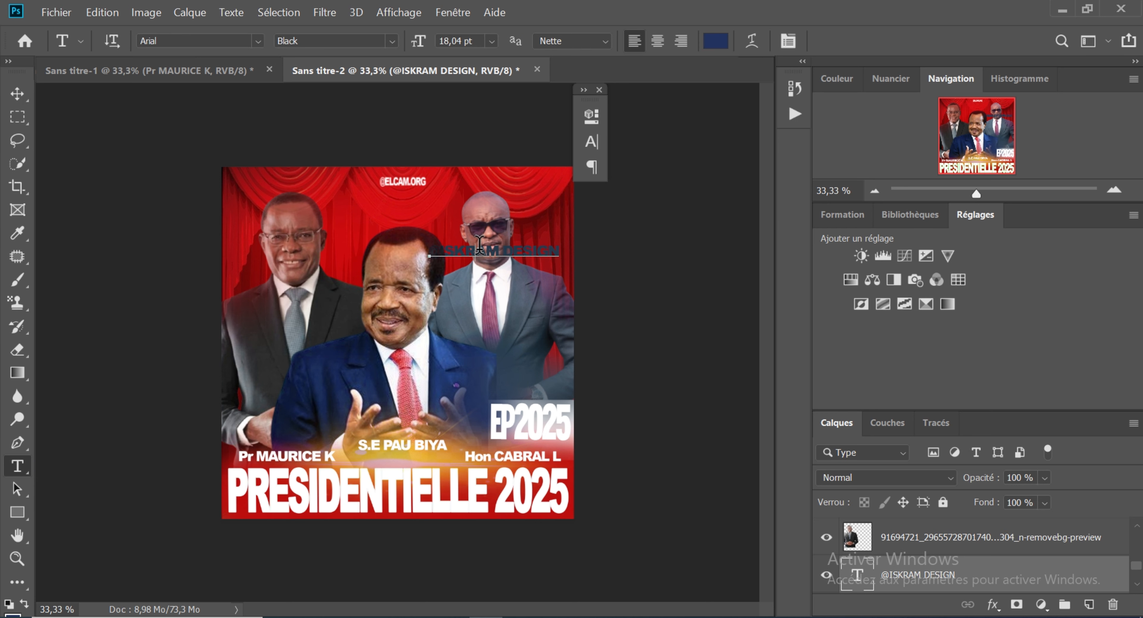
pyautogui.click(480, 245)
pyautogui.hotkey('ctrl', 'a')
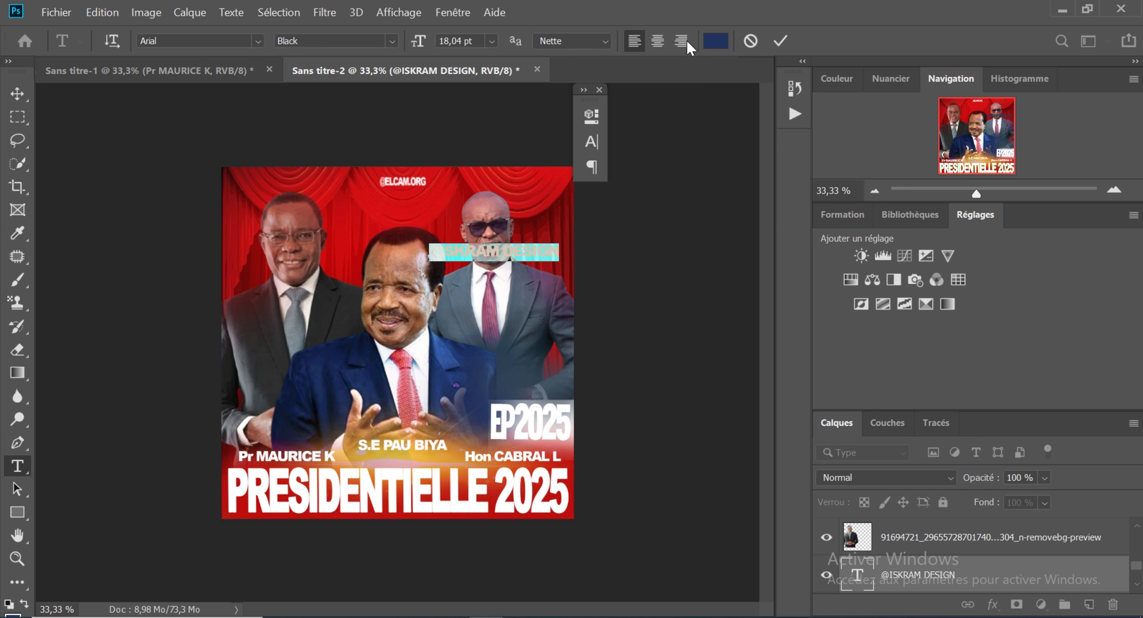
pyautogui.click(715, 40)
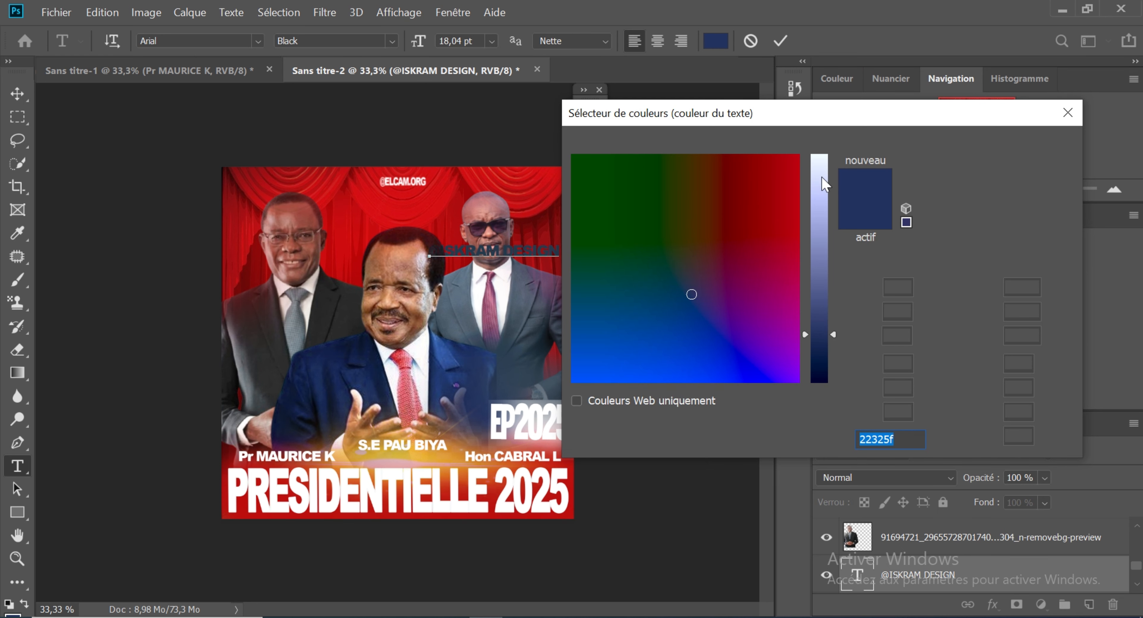
pyautogui.write('f0f8ff')
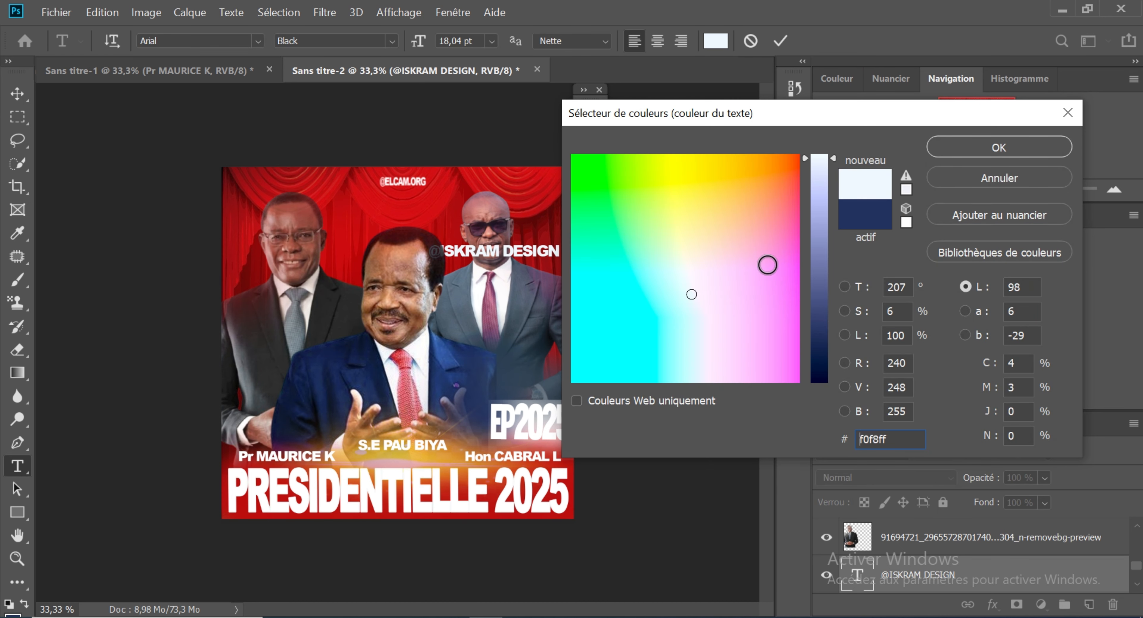
pyautogui.click(976, 149)
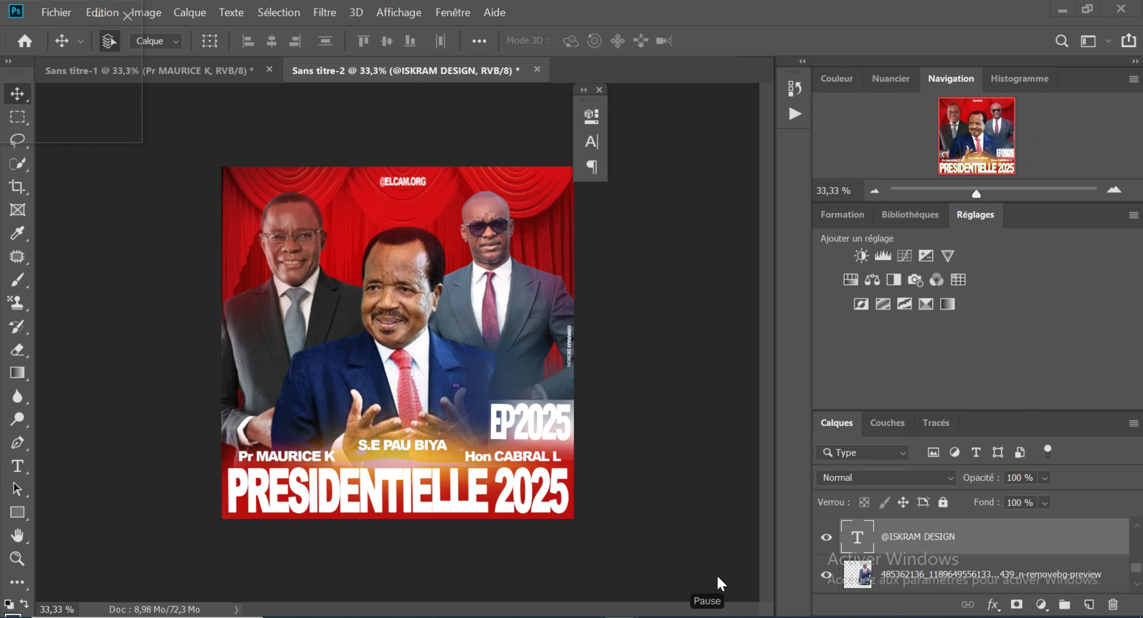